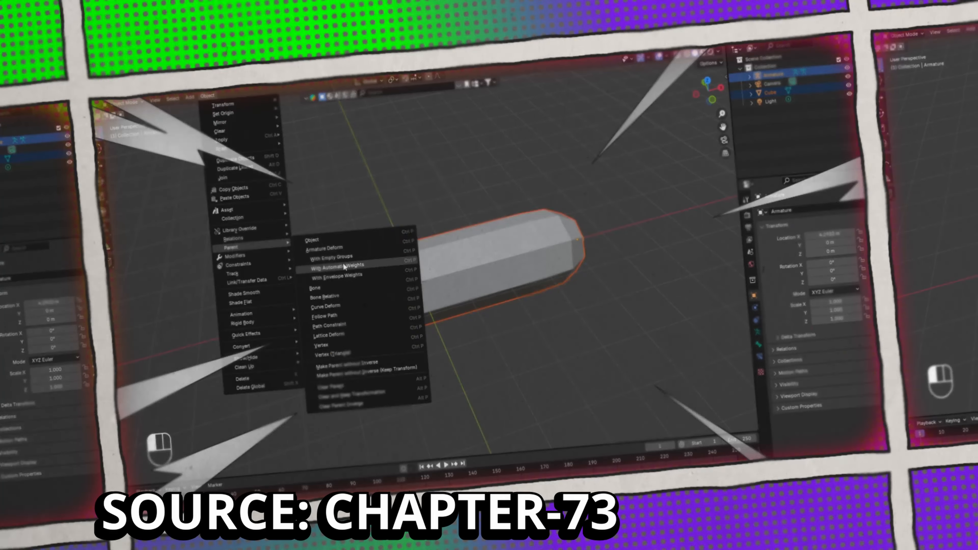
pyautogui.click(346, 275)
pyautogui.click(786, 129)
pyautogui.click(749, 76)
pyautogui.click(778, 101)
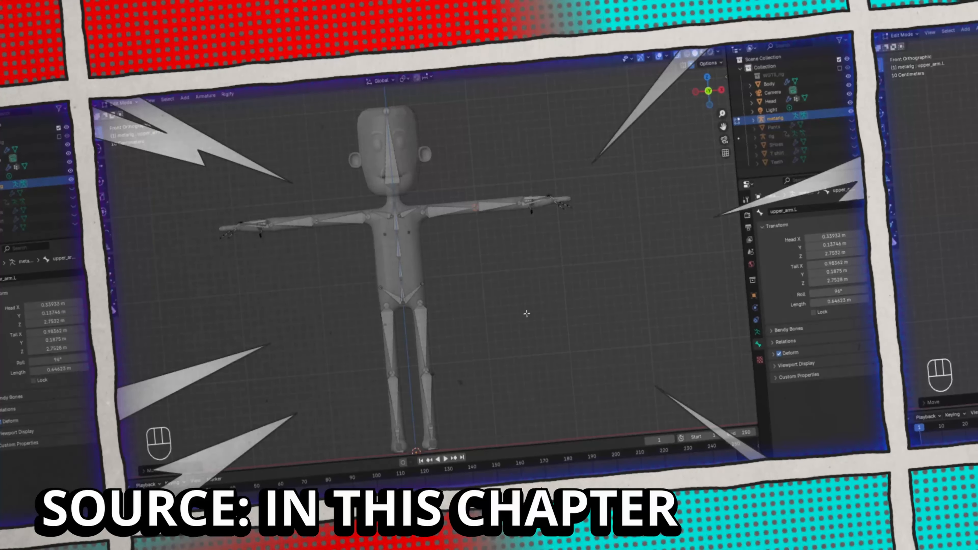
pyautogui.scroll(5, 545, 212)
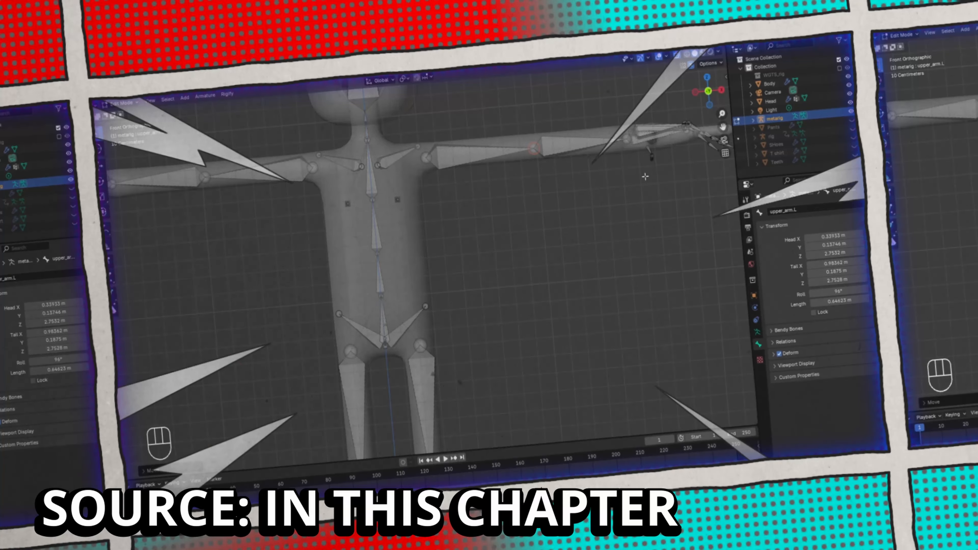
pyautogui.moveTo(545, 212); pyautogui.dragTo(601, 346, button='middle')
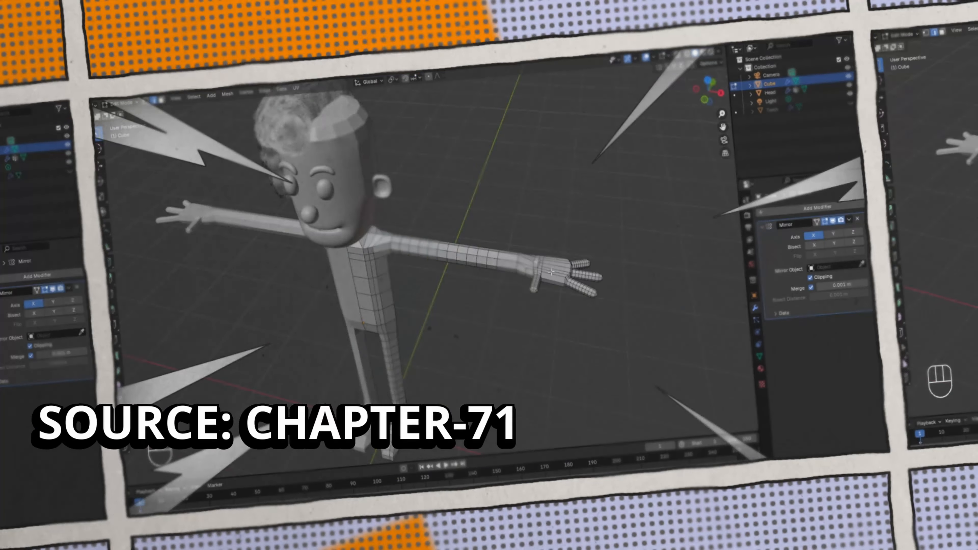
pyautogui.moveTo(435, 262); pyautogui.dragTo(481, 293, button='middle')
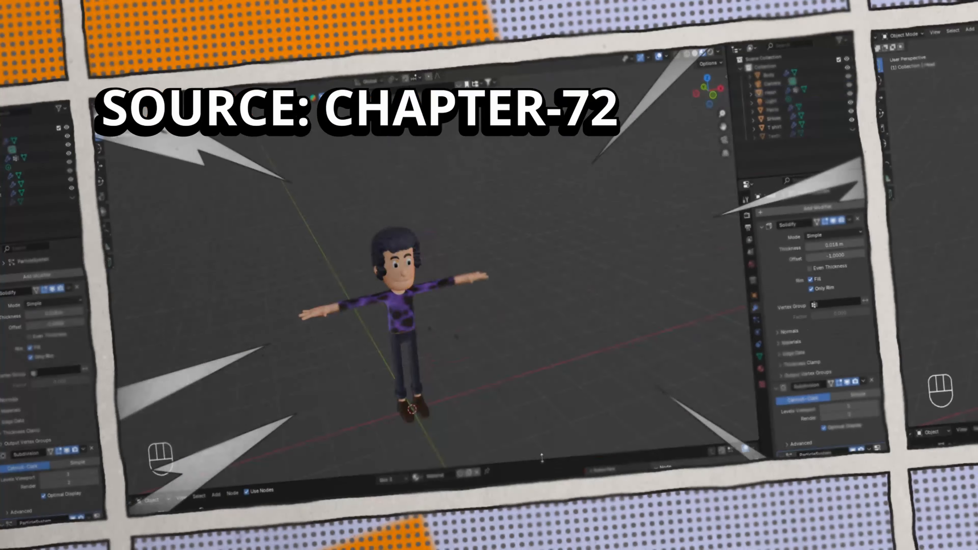
pyautogui.scroll(4, 424, 262)
pyautogui.scroll(-3, 423, 262)
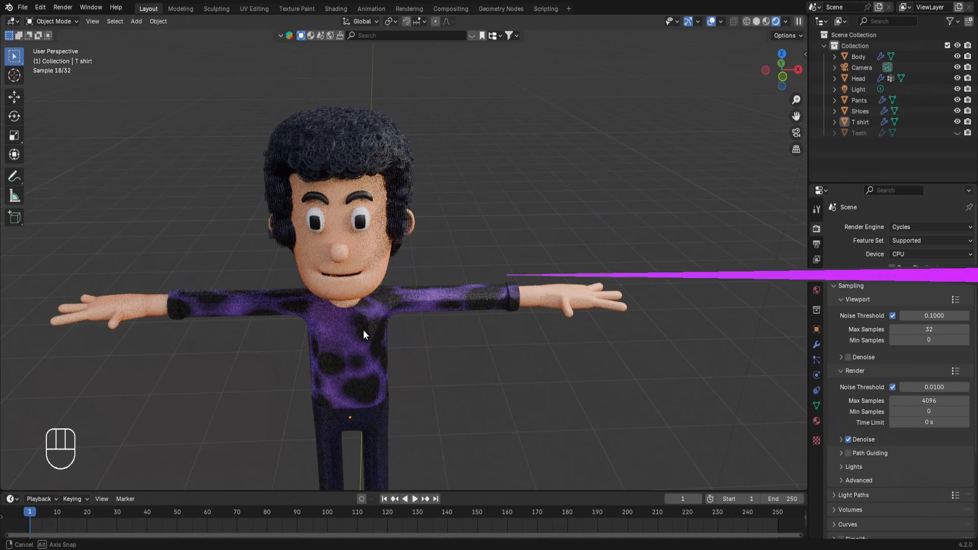
# Switch the viewport from rendered to solid shading with the whole character in view
pyautogui.moveTo(385, 324); pyautogui.dragTo(392, 287, button='middle')
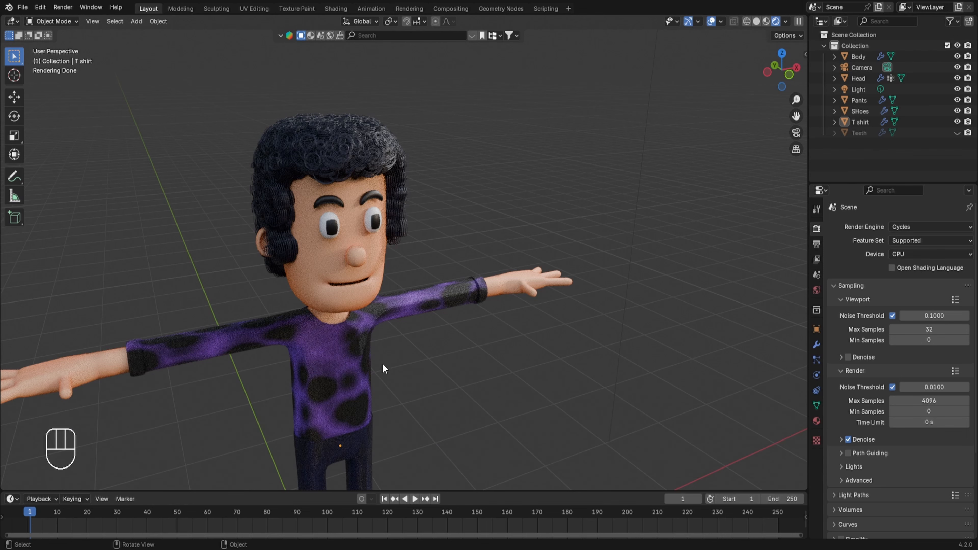
pyautogui.click(755, 22)
pyautogui.scroll(-5, 386, 228)
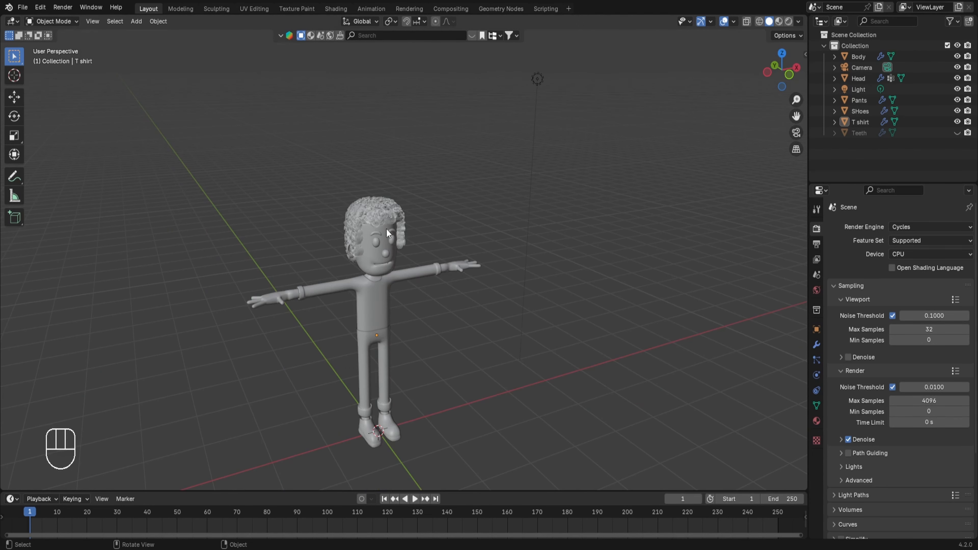
# Add a Rigify Human meta-rig armature to the scene
pyautogui.hotkey('shift', 'a')
pyautogui.moveTo(368, 322)
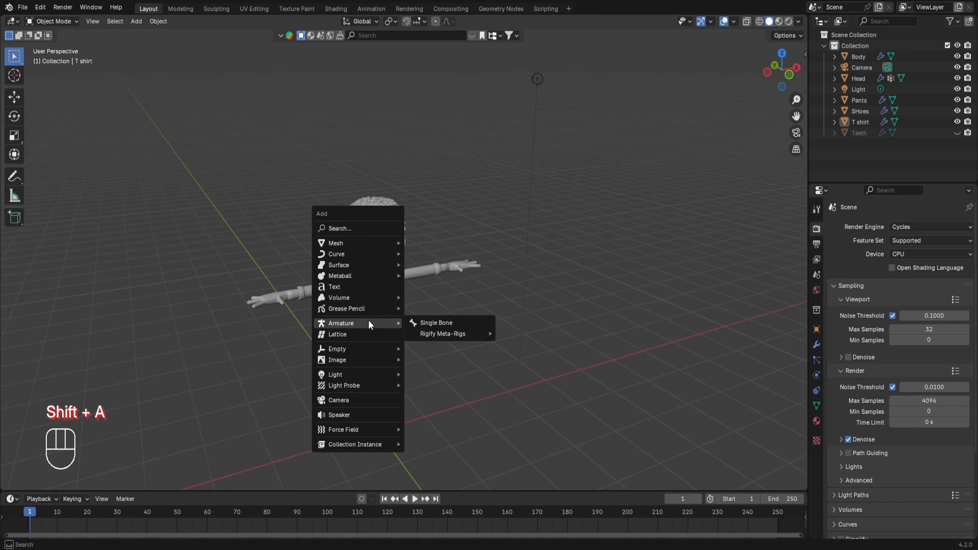
pyautogui.moveTo(452, 335)
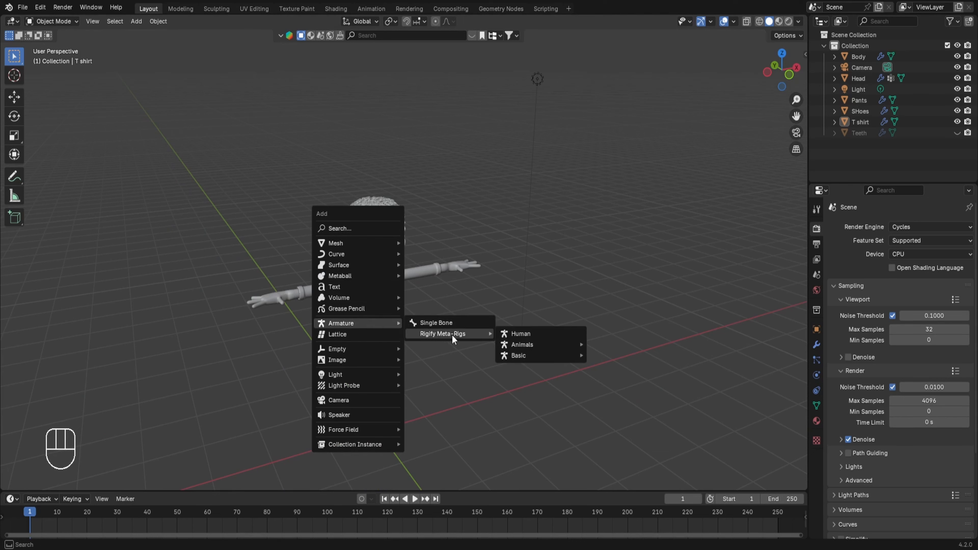
pyautogui.click(506, 334)
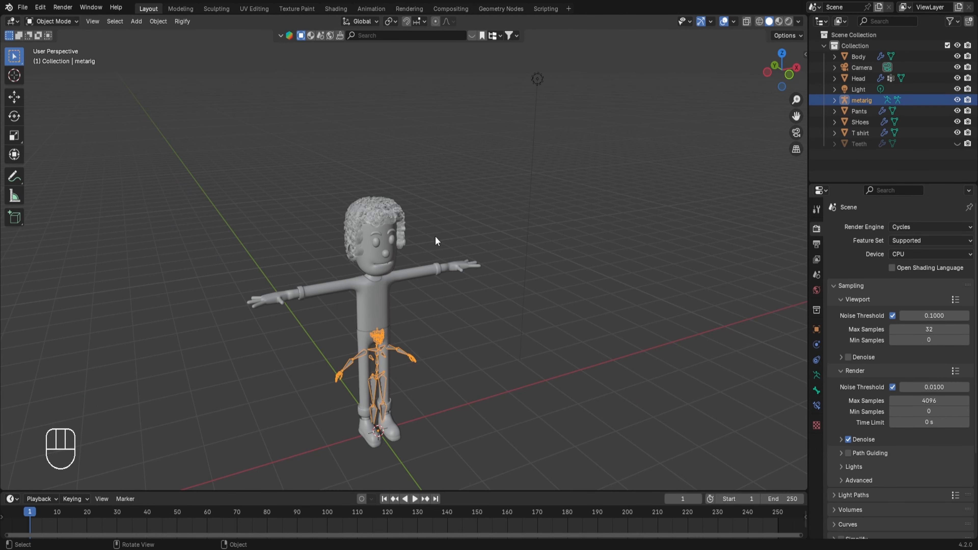
pyautogui.hotkey('shift', 'a')
pyautogui.moveTo(435, 238)
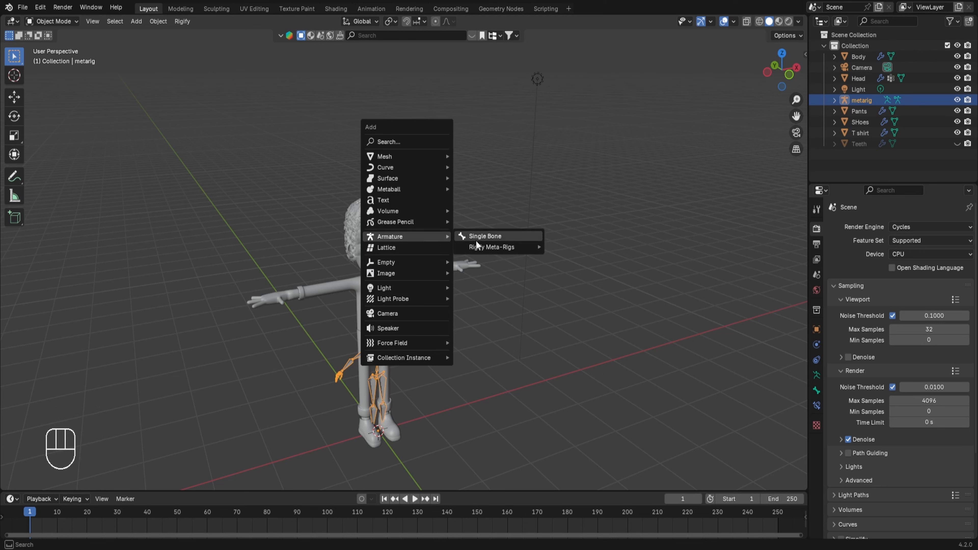
pyautogui.moveTo(484, 248)
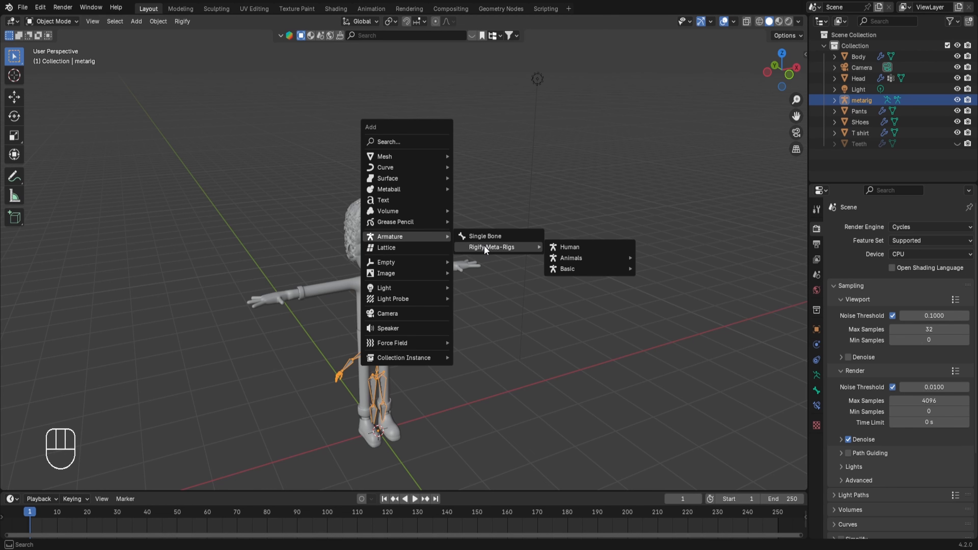
# Enter Edit Mode on the metarig in front view, select all its bones, and try scaling them about the median point
pyautogui.press('KP_1')
pyautogui.press('KP_1')
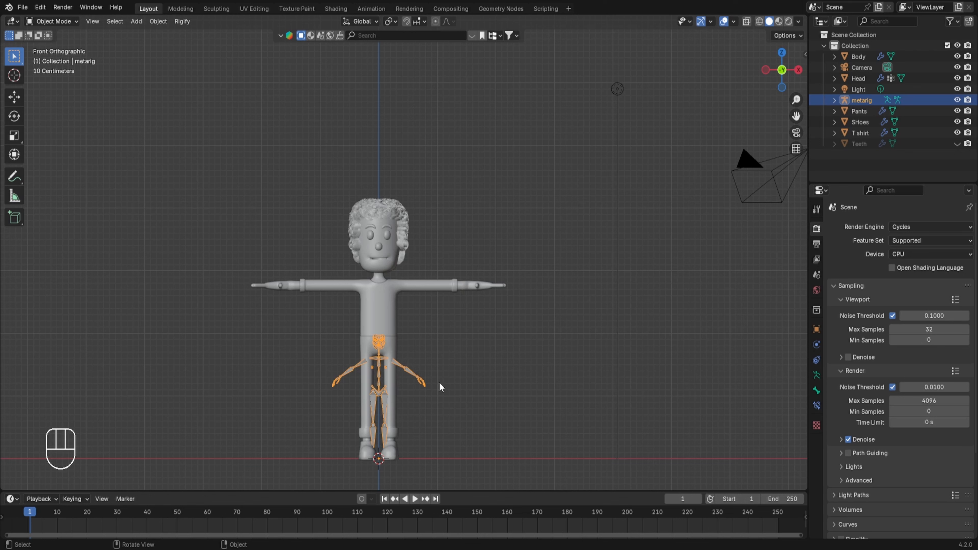
pyautogui.press('Tab')
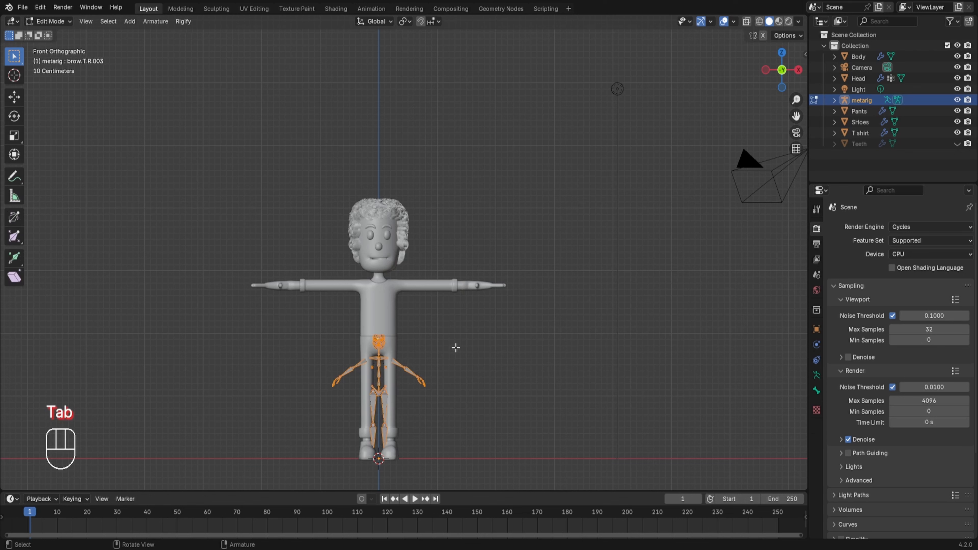
pyautogui.press('a')
pyautogui.press('s')
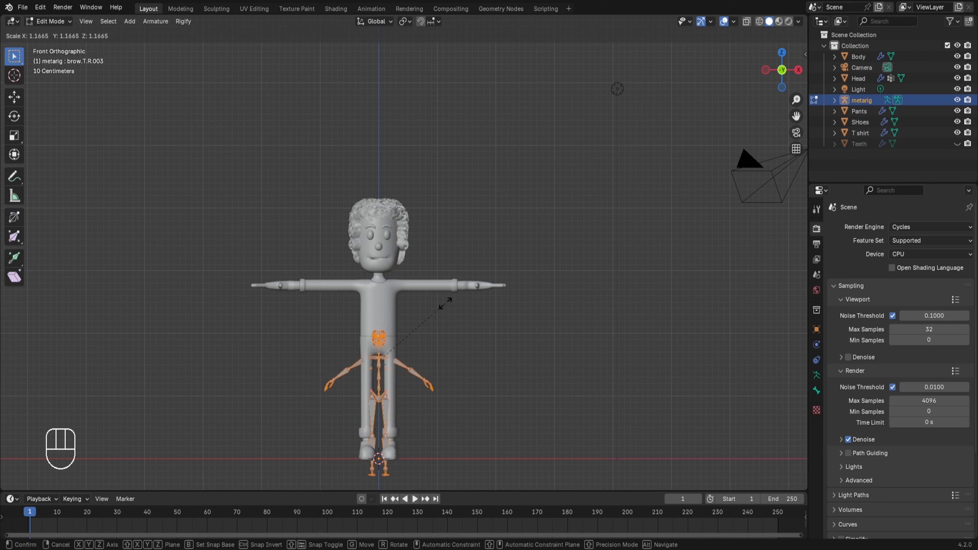
pyautogui.rightClick(169, 201)
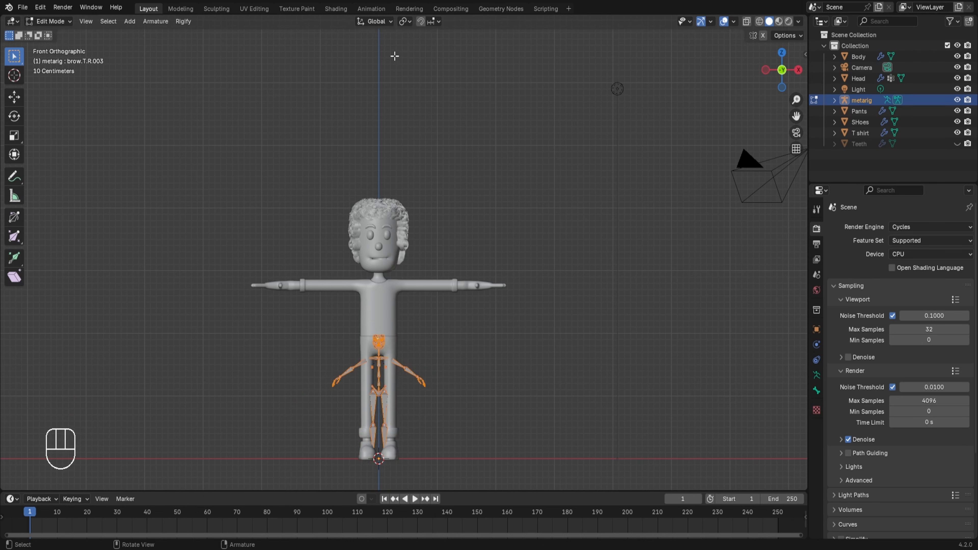
# Set the transform pivot point to 3D Cursor and scale all metarig bones up about 1.72 times to match the character's height
pyautogui.click(409, 21)
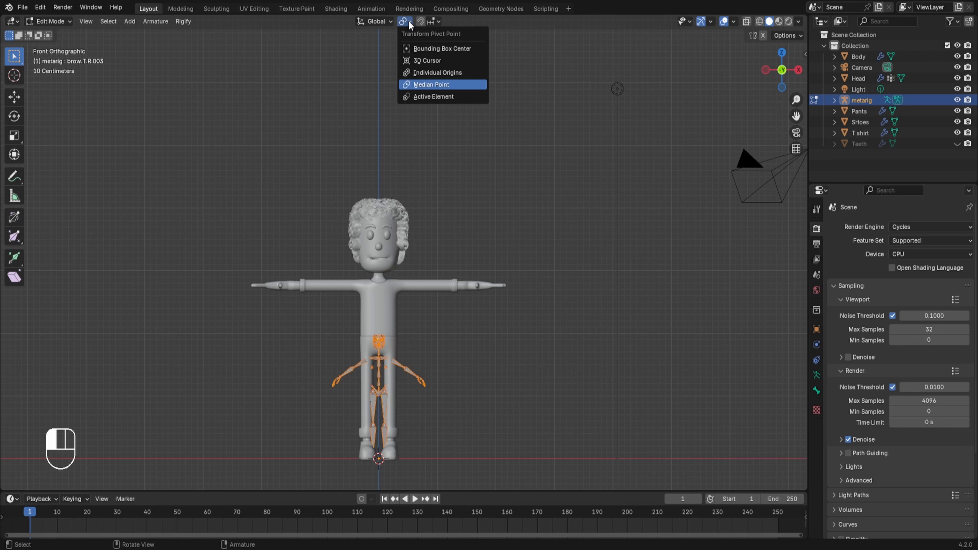
pyautogui.click(418, 61)
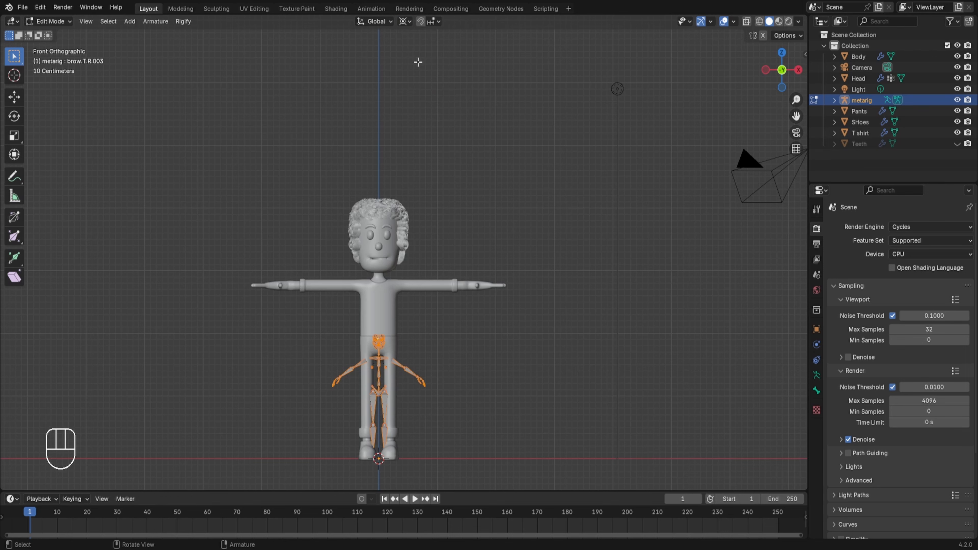
pyautogui.press('s')
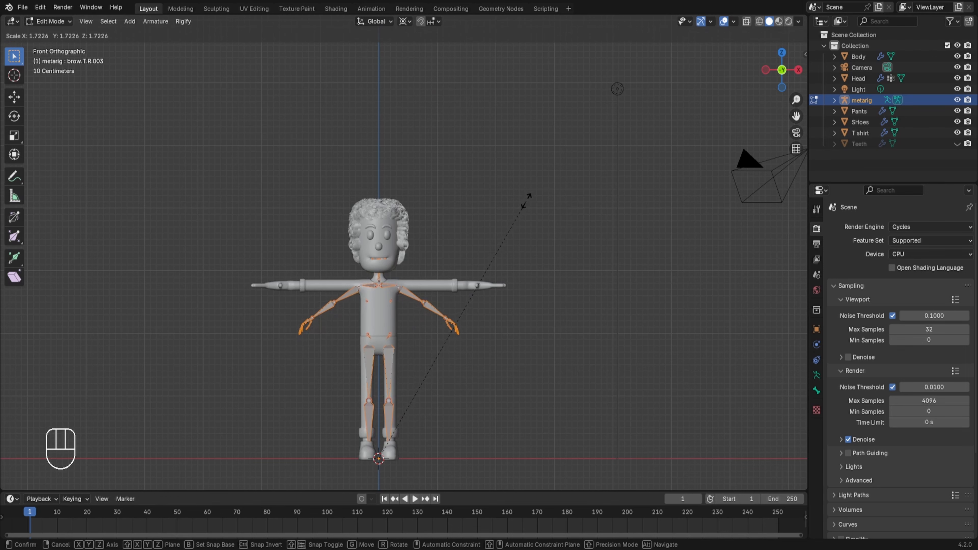
pyautogui.click(528, 198)
pyautogui.scroll(6, 527, 197)
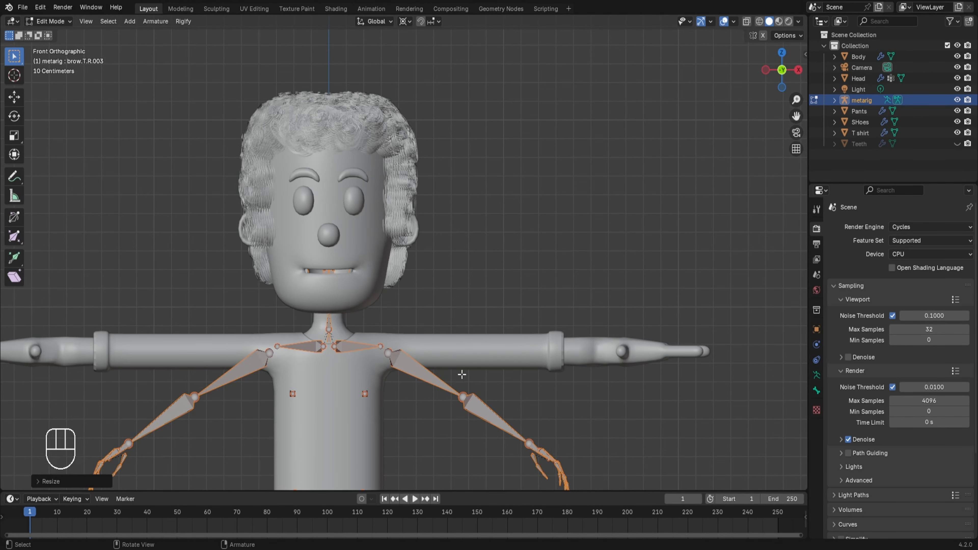
pyautogui.scroll(-4, 416, 228)
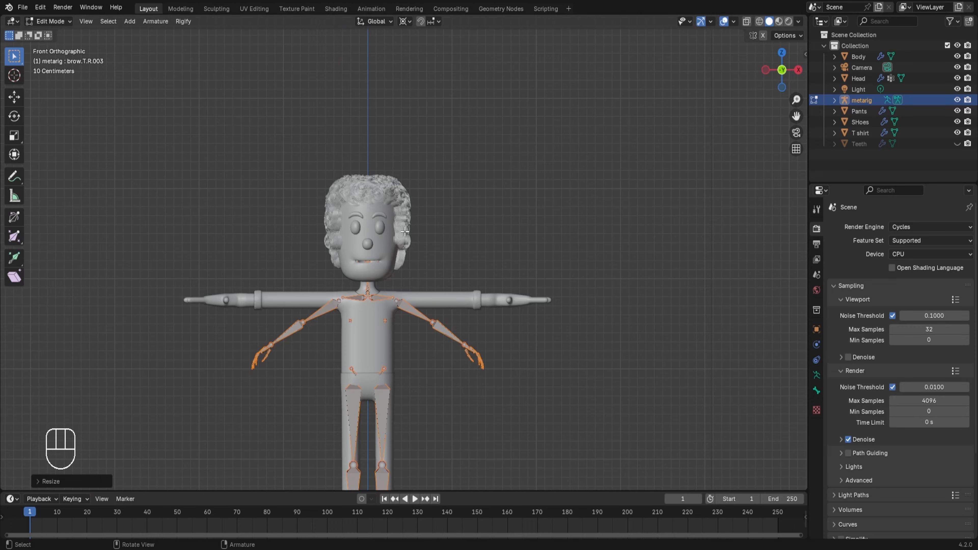
# Isolate the metarig in local view and examine its face, arm, spine, leg and foot bones
pyautogui.press('KP_Divide')
pyautogui.scroll(-7, 504, 155)
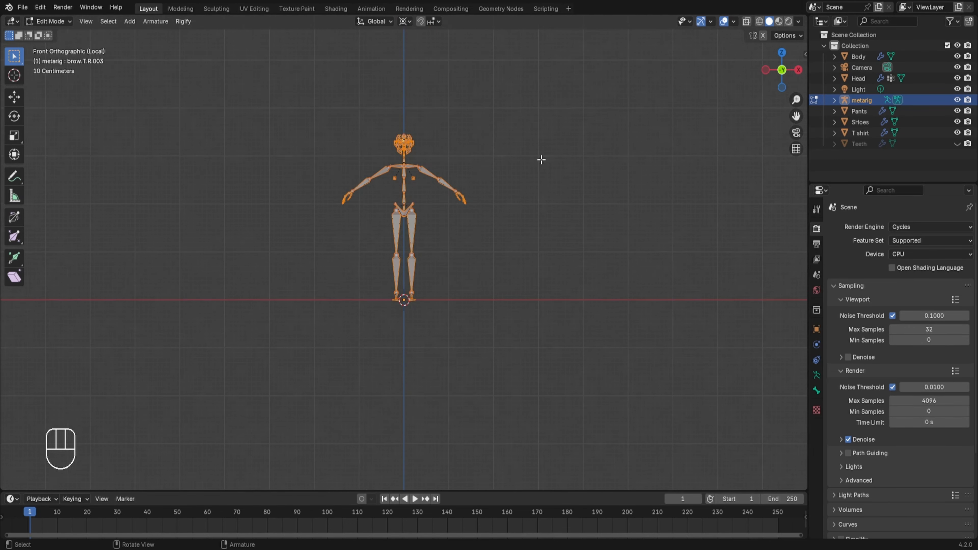
pyautogui.moveTo(541, 159); pyautogui.dragTo(537, 353, button='middle')
pyautogui.scroll(5, 546, 173)
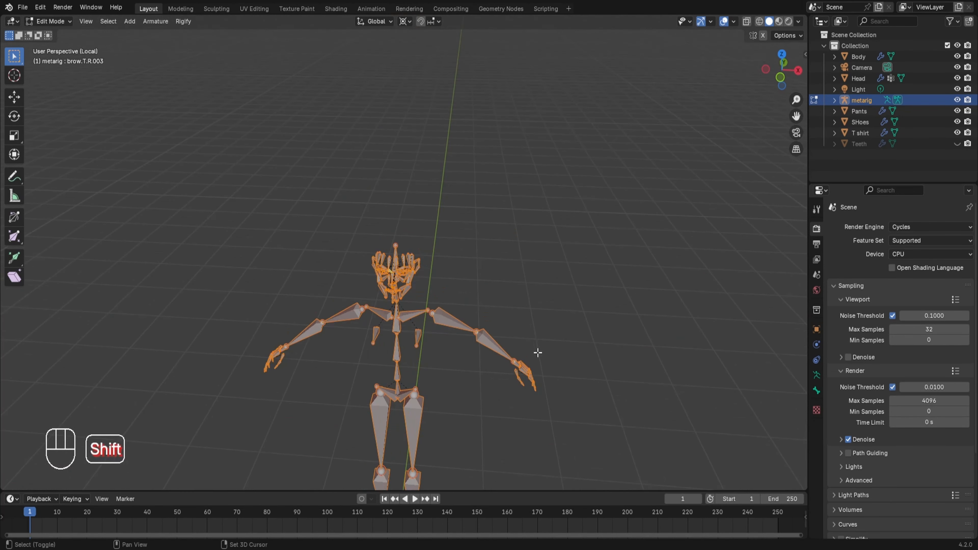
pyautogui.scroll(3, 537, 352)
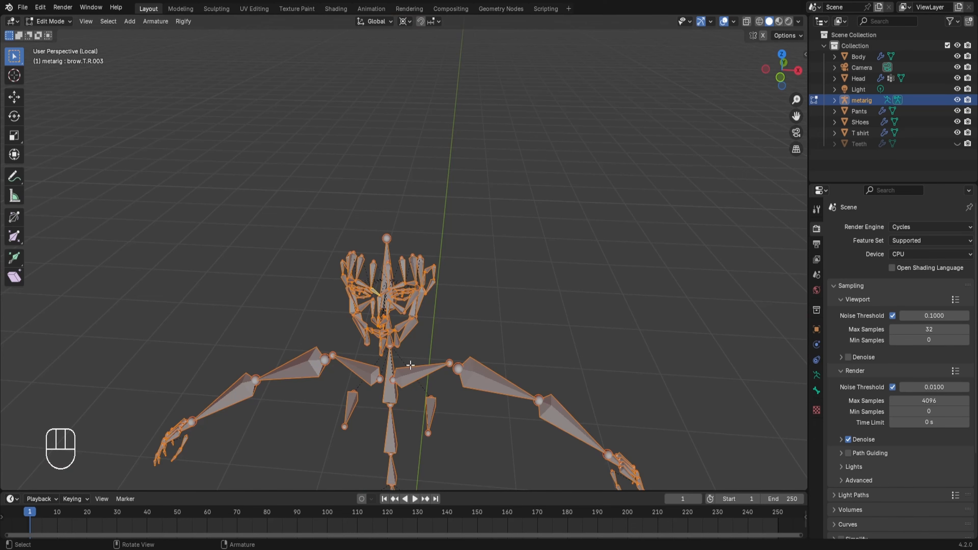
pyautogui.moveTo(515, 334); pyautogui.dragTo(525, 301, button='middle')
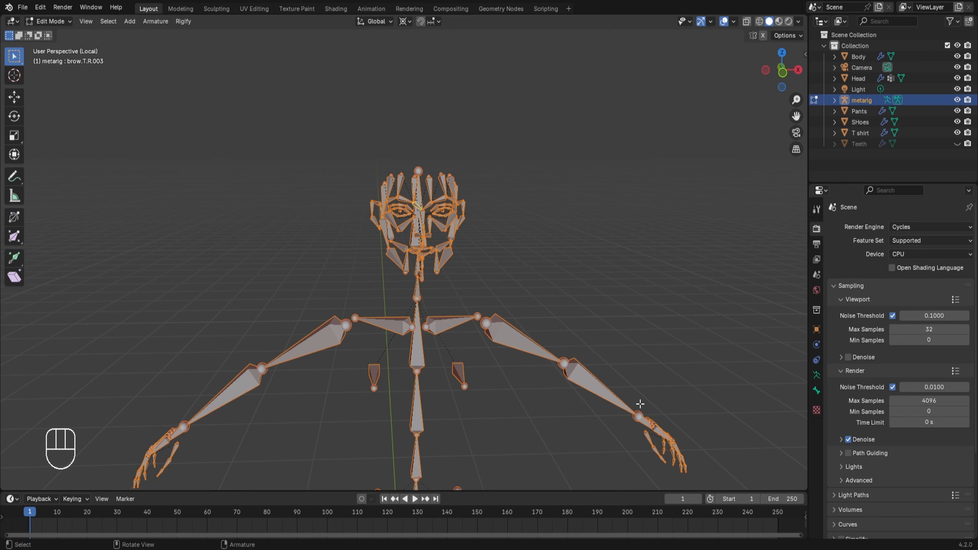
pyautogui.scroll(-3, 642, 407)
pyautogui.keyDown('shift'); pyautogui.moveTo(489, 394); pyautogui.dragTo(482, 216, button='middle'); pyautogui.keyUp('shift')
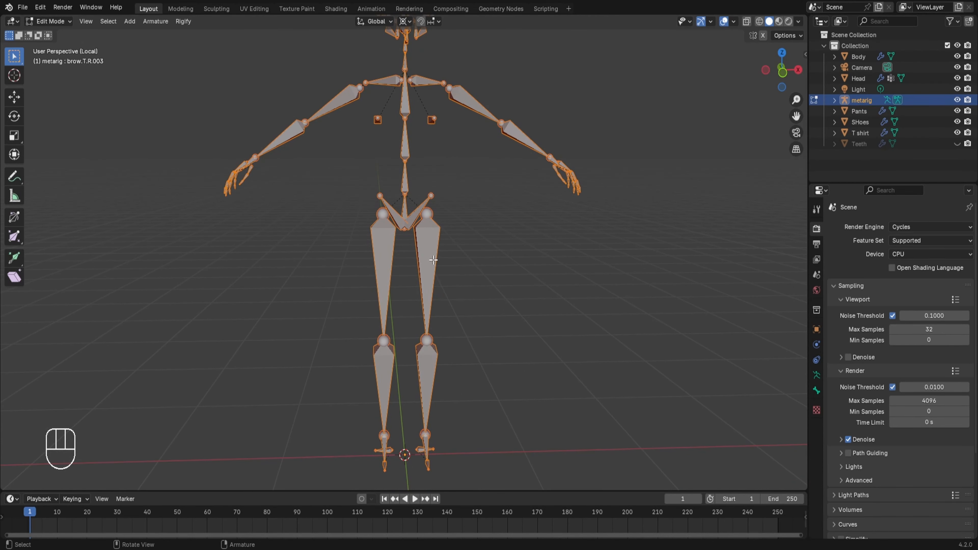
pyautogui.keyDown('shift'); pyautogui.moveTo(437, 470); pyautogui.dragTo(443, 338, button='middle'); pyautogui.keyUp('shift')
pyautogui.scroll(2, 367, 334)
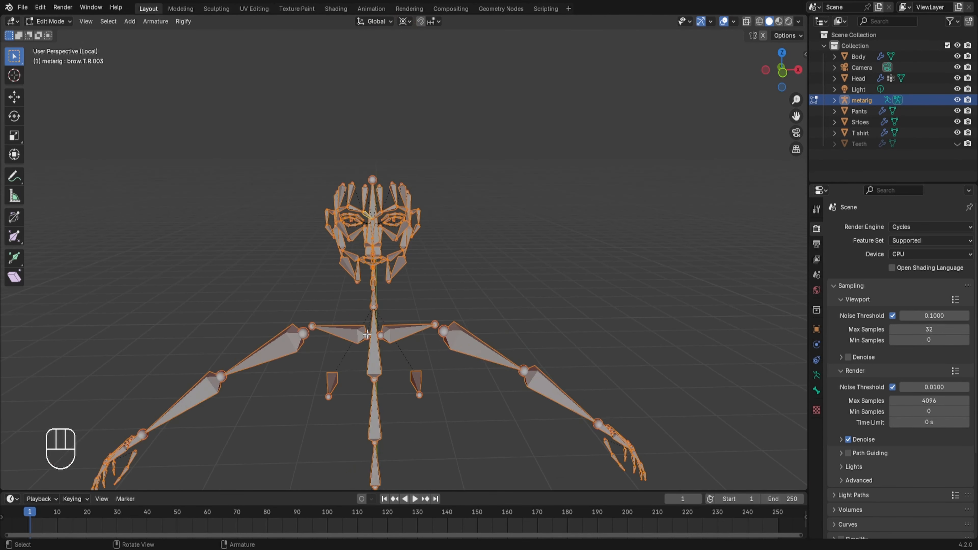
# Try deleting the left shoulder bone, shoulder.L, and undo the deletion
pyautogui.click(398, 328)
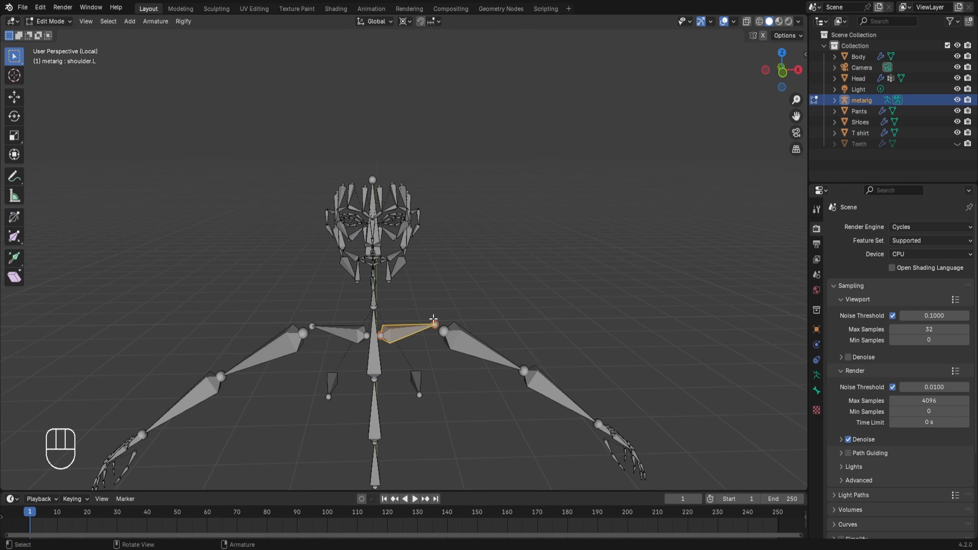
pyautogui.press('x')
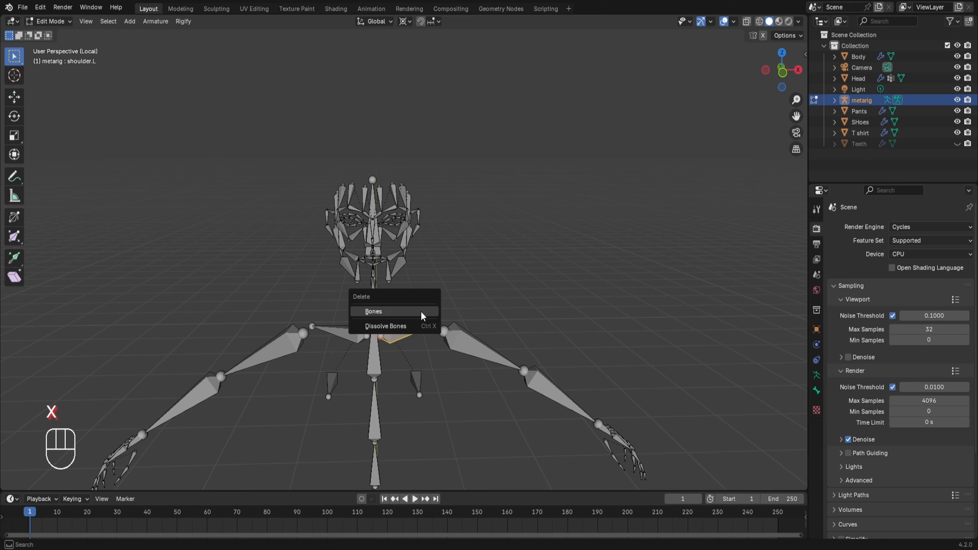
pyautogui.click(422, 316)
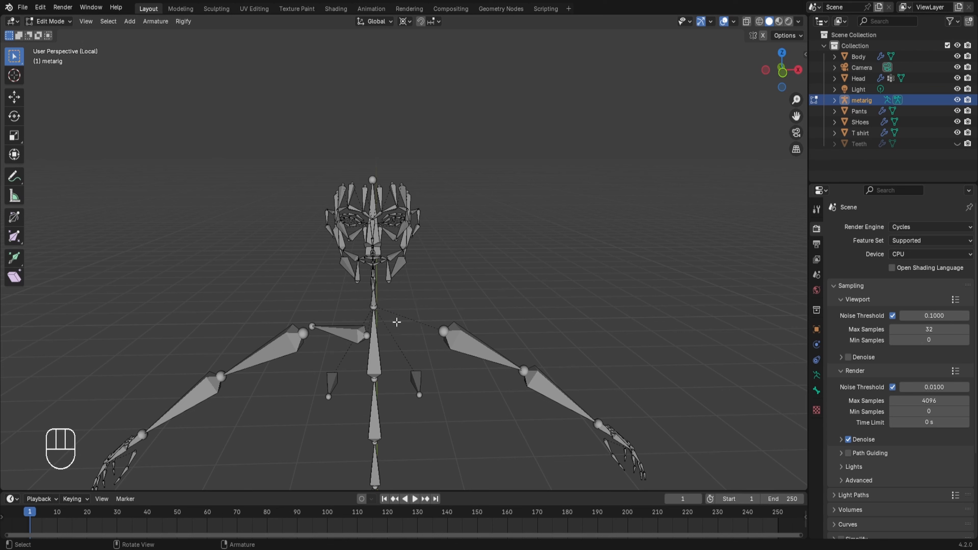
pyautogui.hotkey('ctrl', 'z')
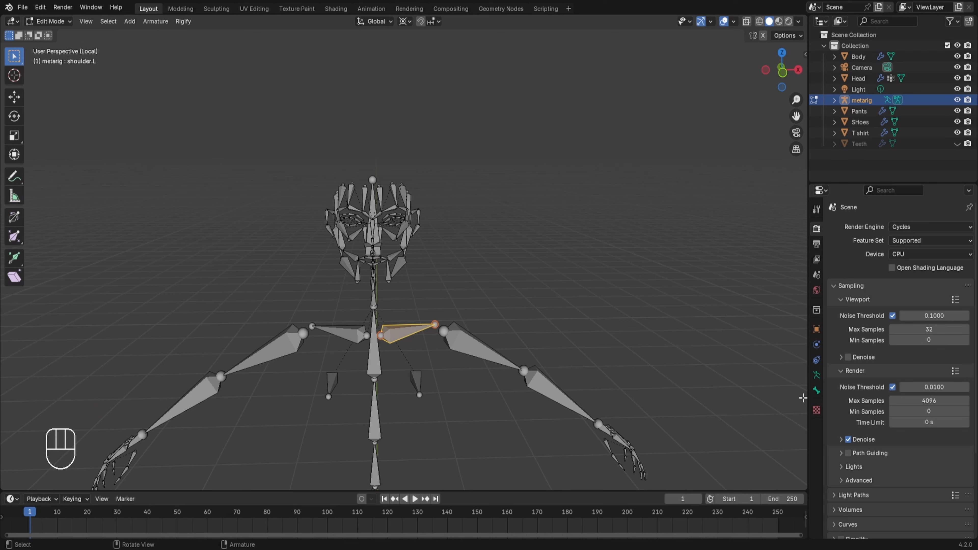
# Show the bone properties and compare the names of the left and right shoulder bones
pyautogui.click(816, 391)
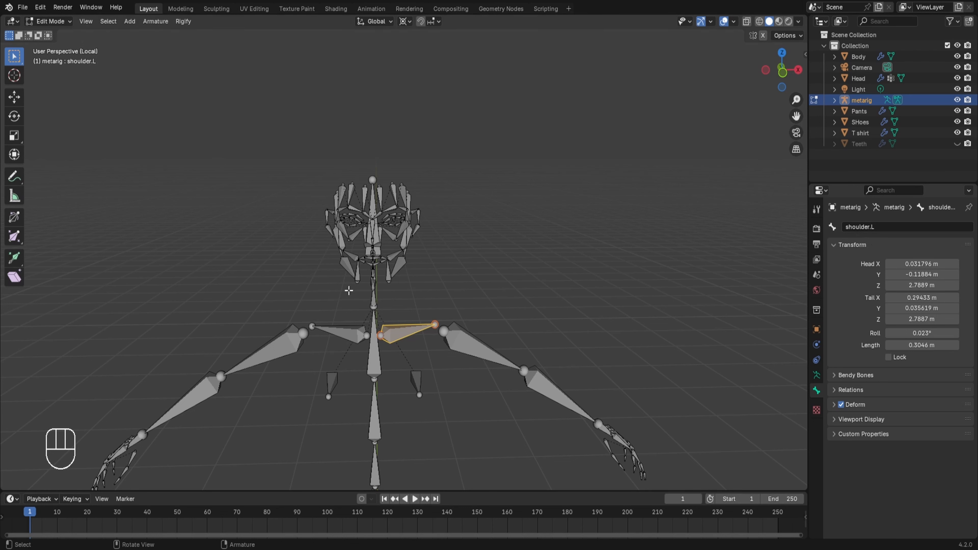
pyautogui.click(343, 333)
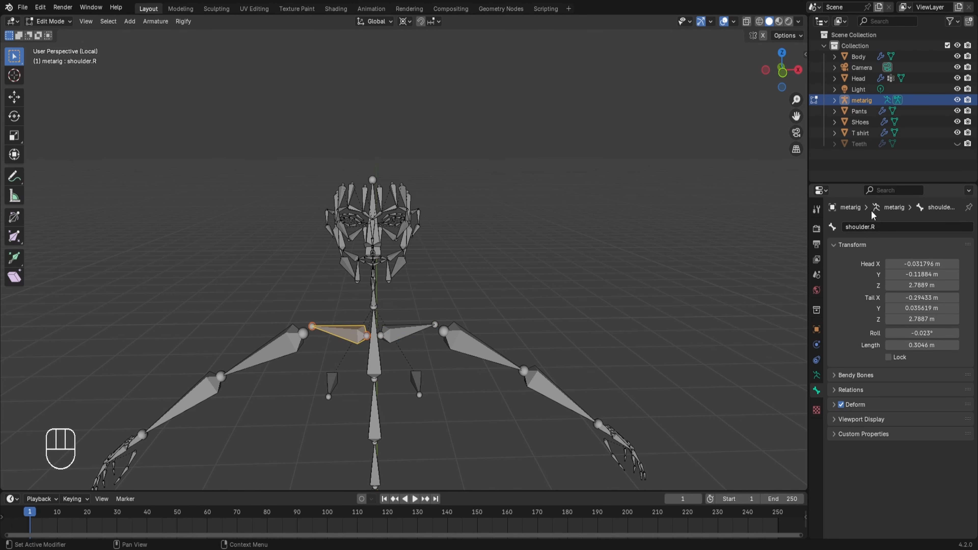
pyautogui.moveTo(535, 315); pyautogui.dragTo(485, 328, button='middle')
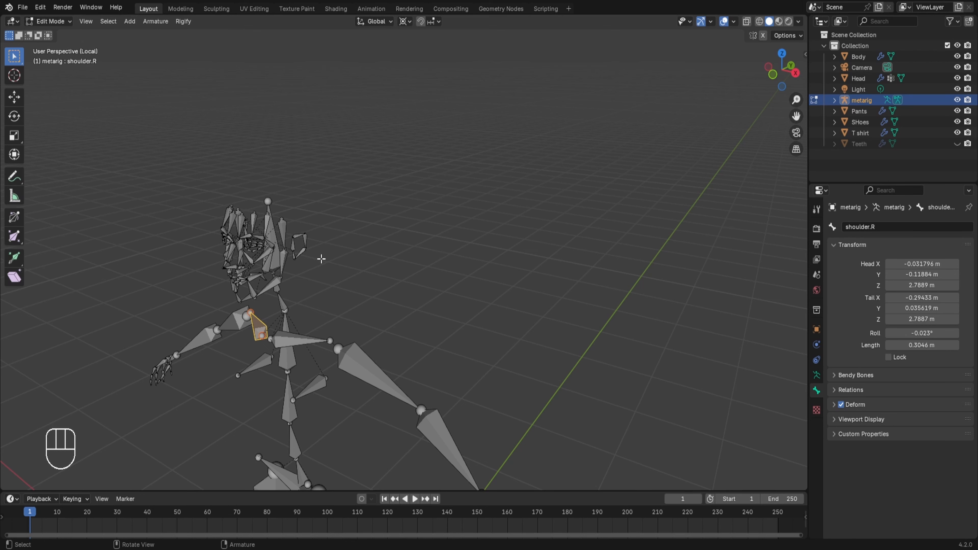
pyautogui.moveTo(321, 260); pyautogui.dragTo(345, 277, button='middle')
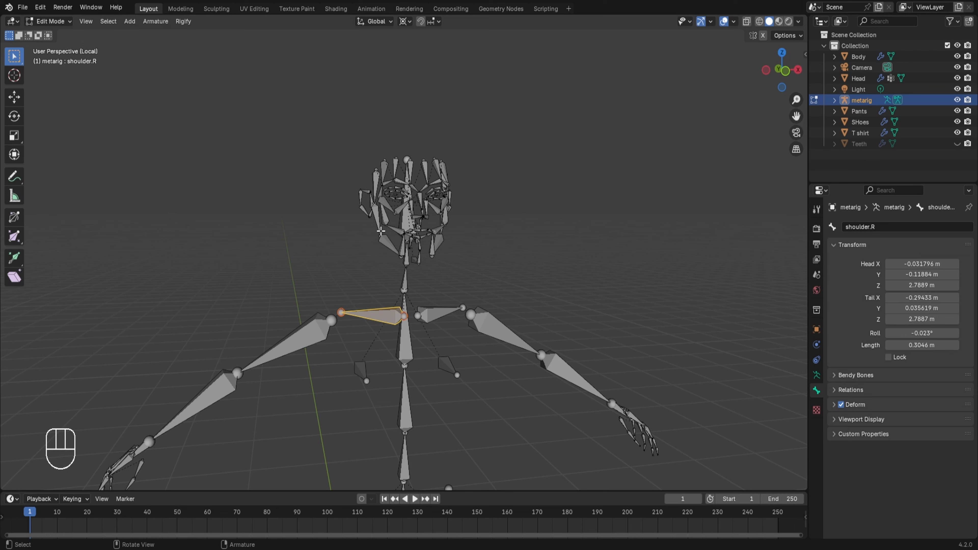
# Show the metarig's head bones in right orthographic view with X-ray display turned on
pyautogui.click(378, 207)
pyautogui.click(382, 200)
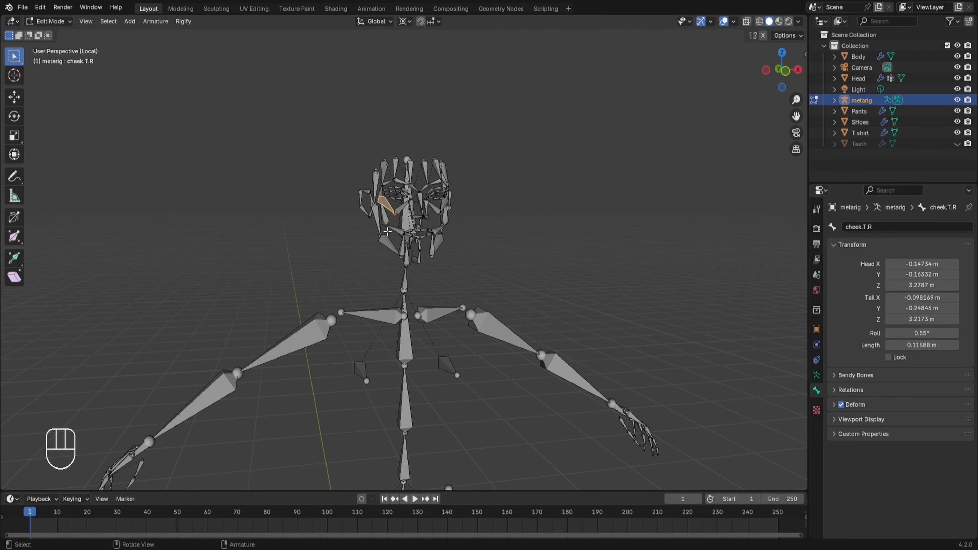
pyautogui.press('KP_3')
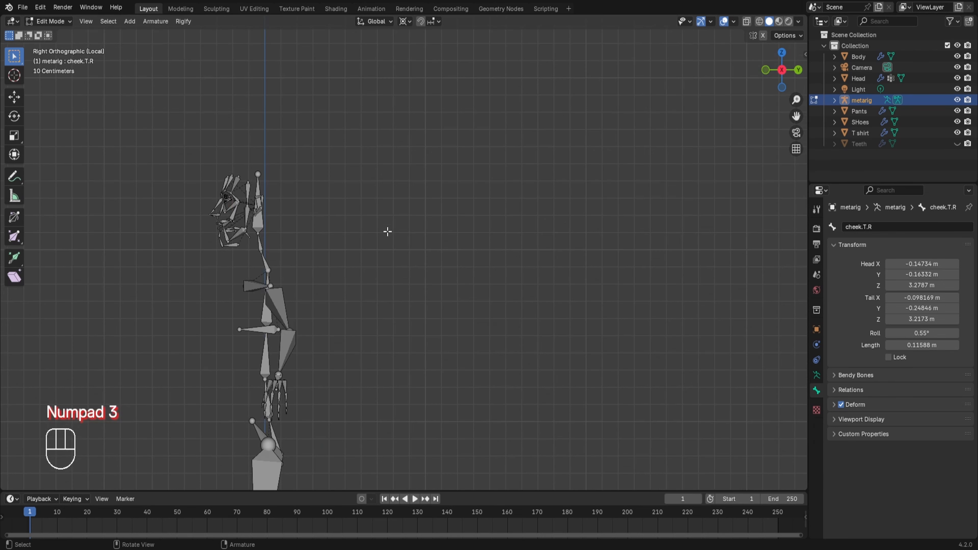
pyautogui.scroll(4, 386, 231)
pyautogui.keyDown('shift'); pyautogui.moveTo(271, 245); pyautogui.dragTo(364, 267, button='middle'); pyautogui.keyUp('shift')
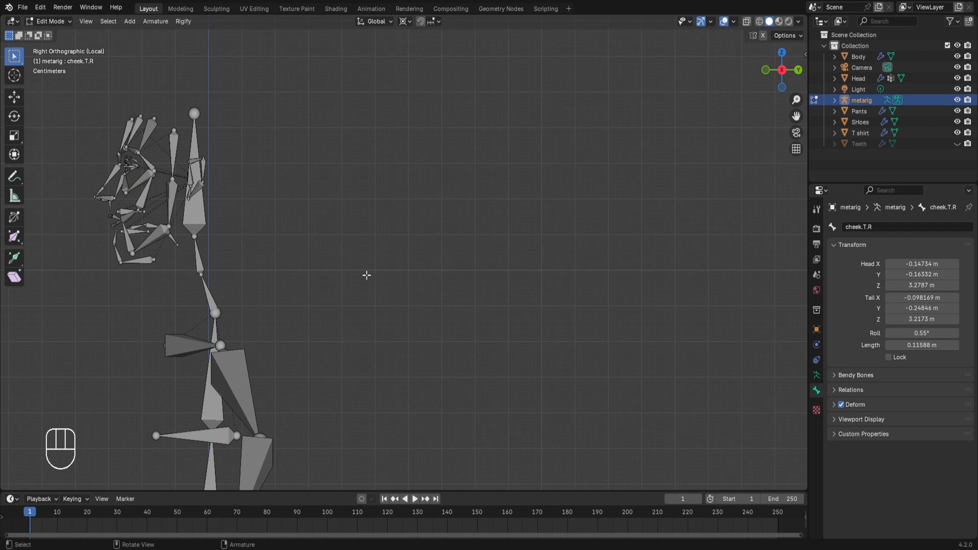
pyautogui.hotkey('alt', 'z')
pyautogui.scroll(4, 307, 265)
pyautogui.keyDown('shift'); pyautogui.moveTo(241, 209); pyautogui.dragTo(563, 316, button='middle'); pyautogui.keyUp('shift')
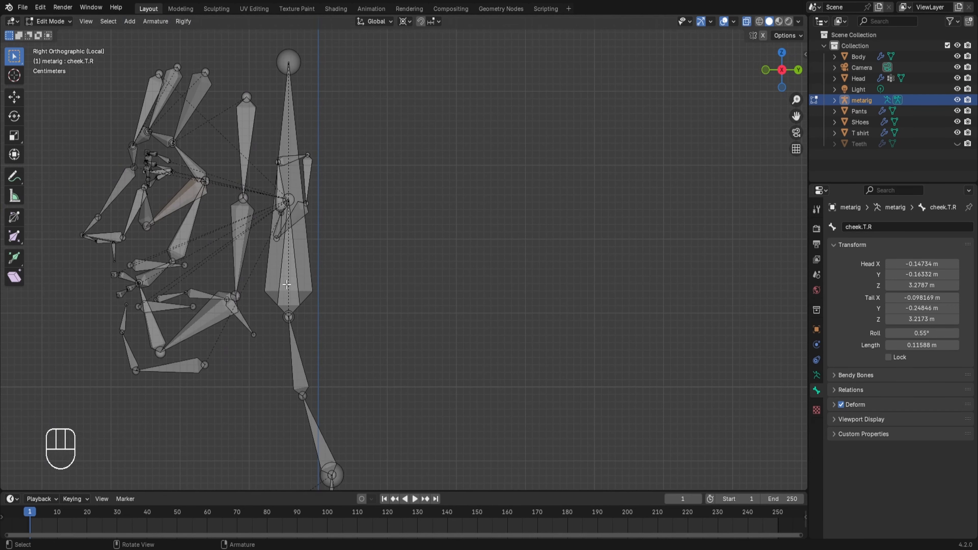
# Delete the metarig's face bone together with all of its child bones
pyautogui.click(294, 284)
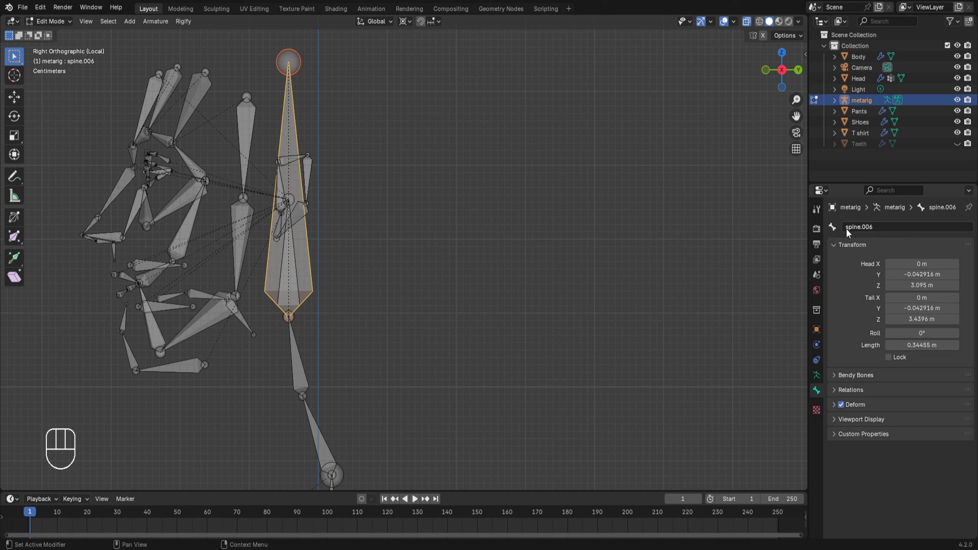
pyautogui.click(293, 273)
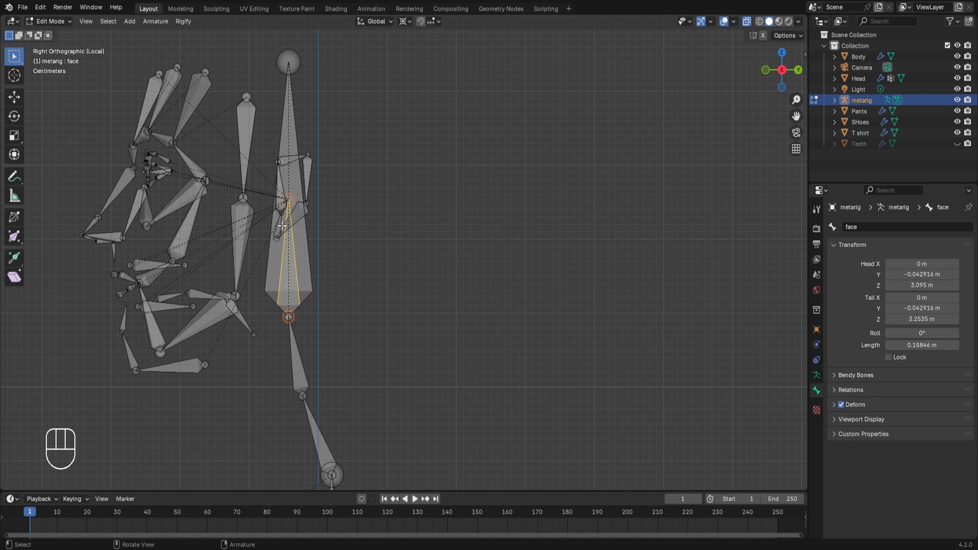
pyautogui.hotkey('shift', 'g')
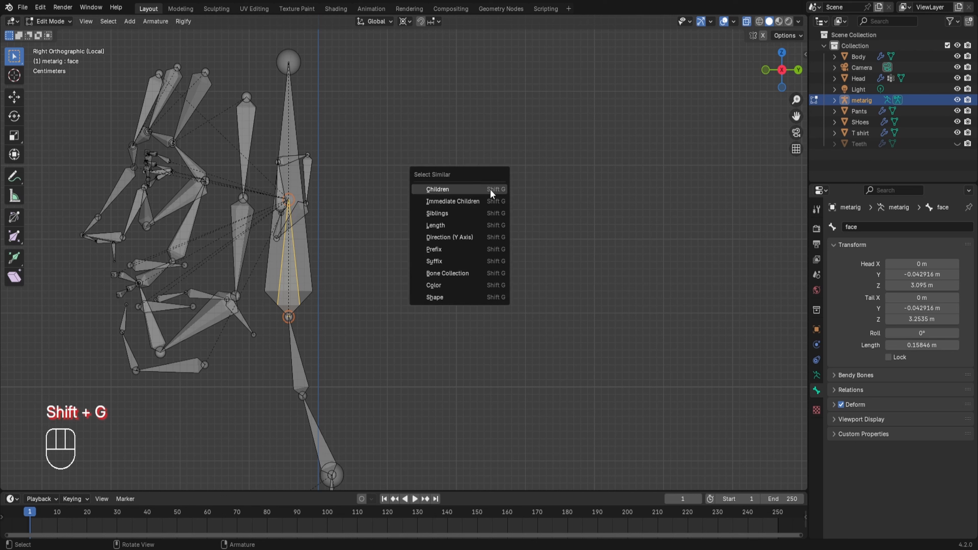
pyautogui.click(448, 189)
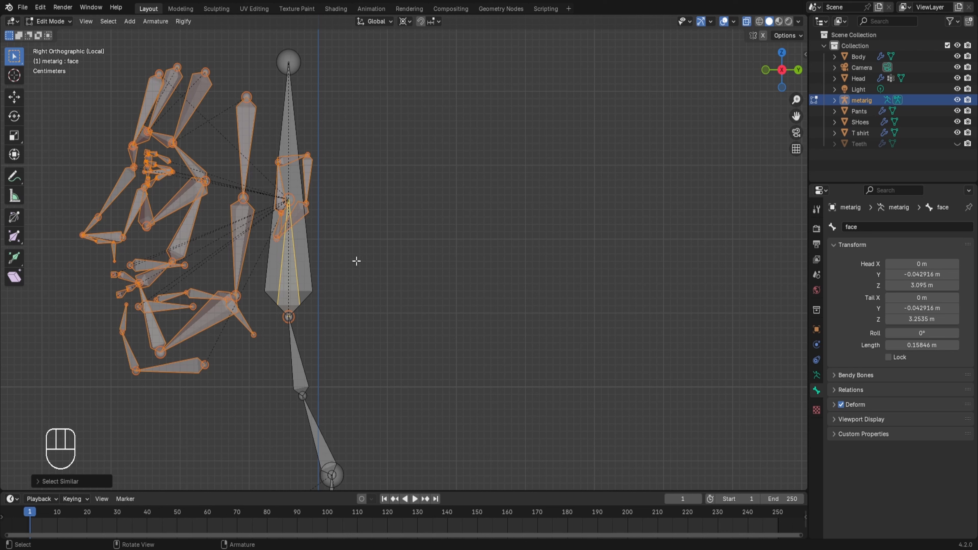
pyautogui.press('x')
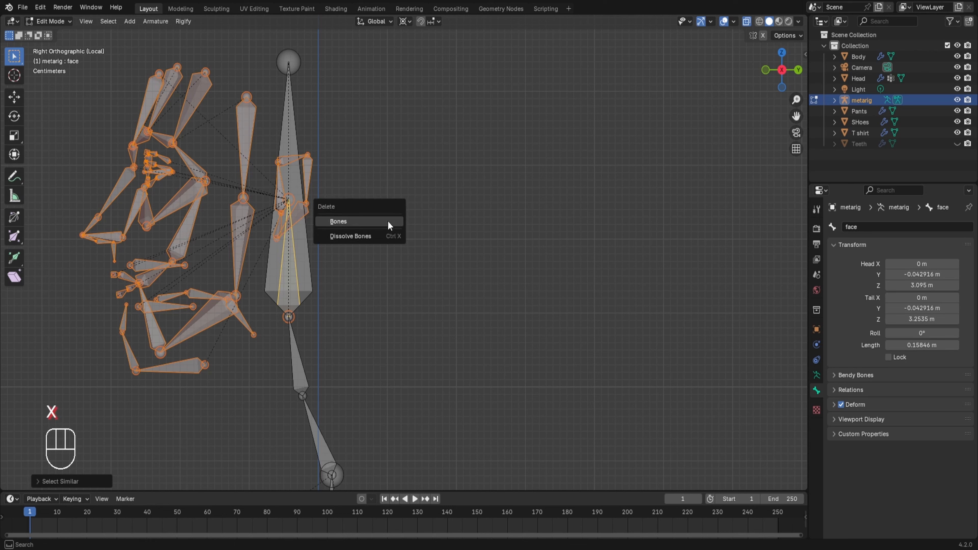
pyautogui.click(388, 224)
pyautogui.scroll(-6, 390, 208)
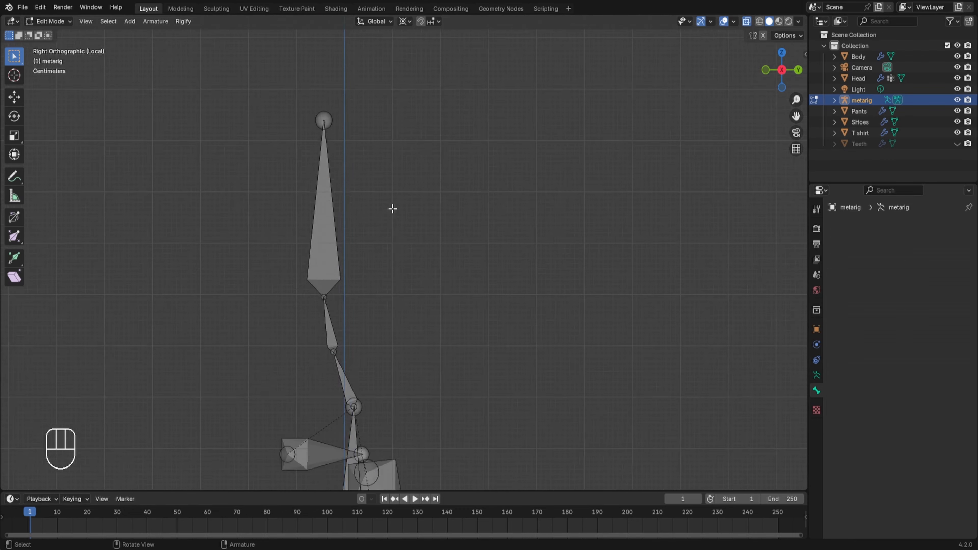
# Delete the left hand's outer palm bone and the three left pinky bones, f_pinky.01.L to f_pinky.03.L
pyautogui.scroll(-2, 371, 207)
pyautogui.moveTo(371, 208); pyautogui.dragTo(433, 242, button='middle')
pyautogui.scroll(3, 438, 351)
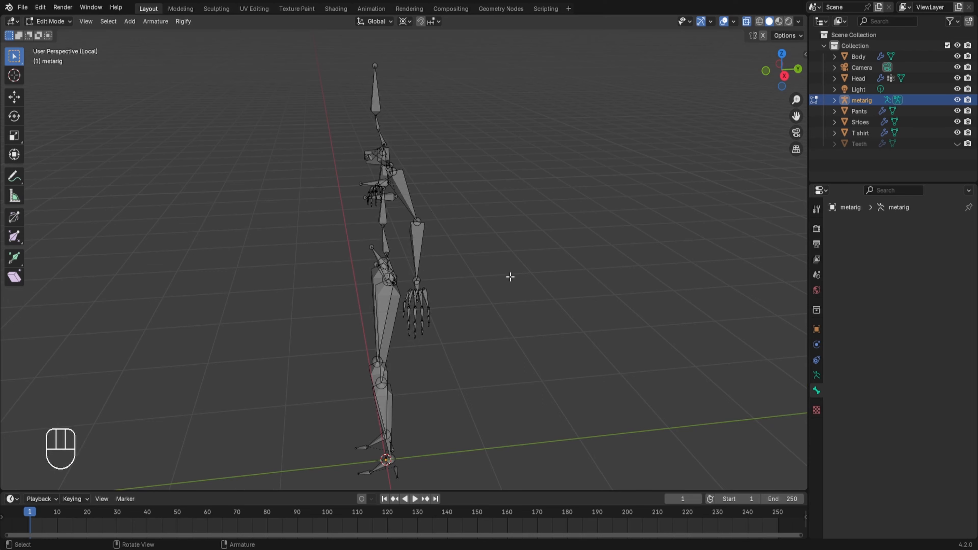
pyautogui.scroll(2, 512, 281)
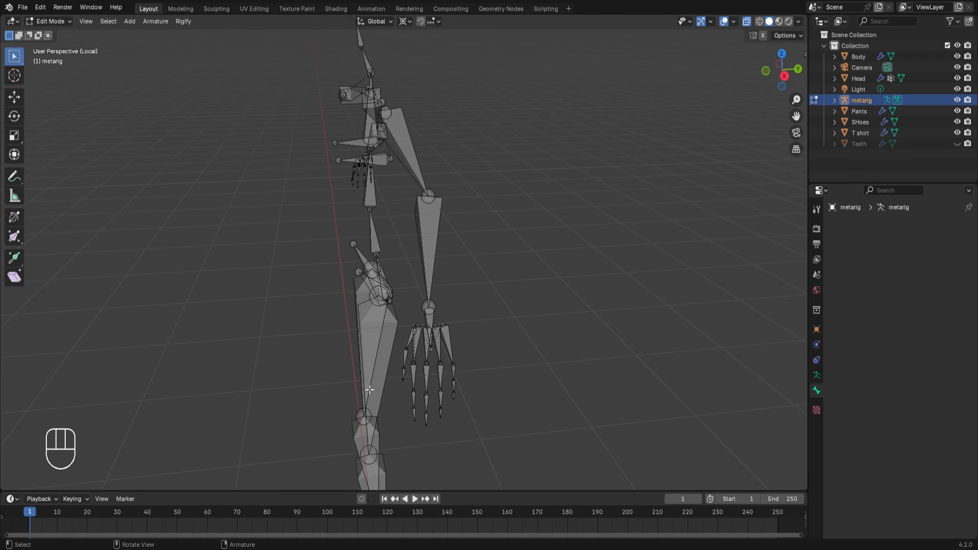
pyautogui.click(449, 342)
pyautogui.keyDown('shift'); pyautogui.click(453, 368); pyautogui.keyUp('shift')
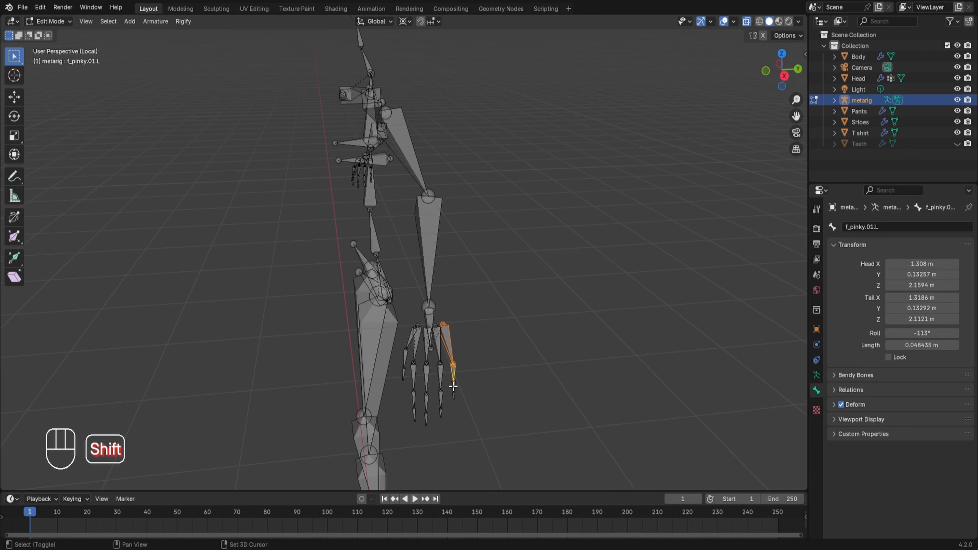
pyautogui.keyDown('shift'); pyautogui.click(453, 385); pyautogui.keyUp('shift')
pyautogui.keyDown('shift'); pyautogui.click(454, 394); pyautogui.keyUp('shift')
pyautogui.press('x')
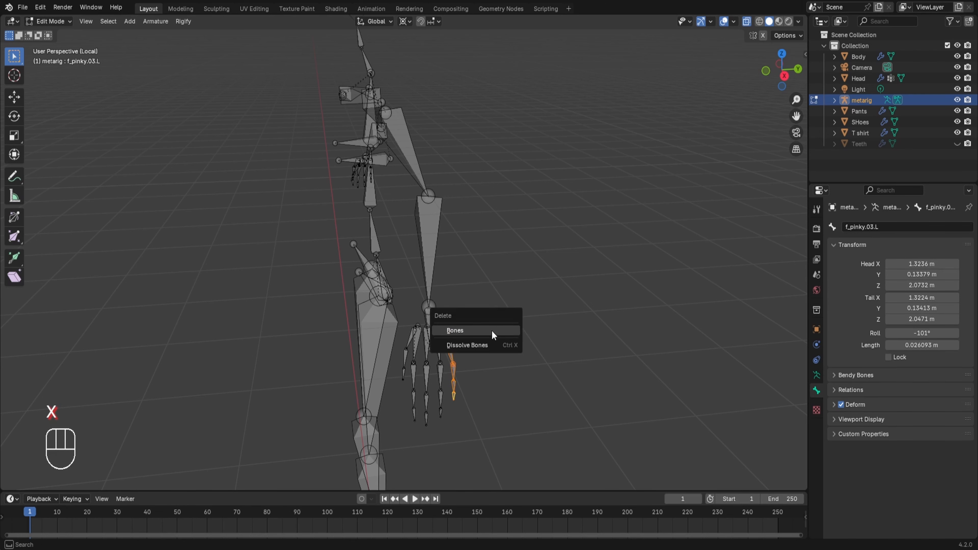
pyautogui.click(504, 330)
# Delete palm.04.R and the three pinky bones of the right hand
pyautogui.moveTo(491, 332); pyautogui.dragTo(288, 294, button='middle')
pyautogui.click(366, 293)
pyautogui.keyDown('shift'); pyautogui.click(365, 304); pyautogui.keyUp('shift')
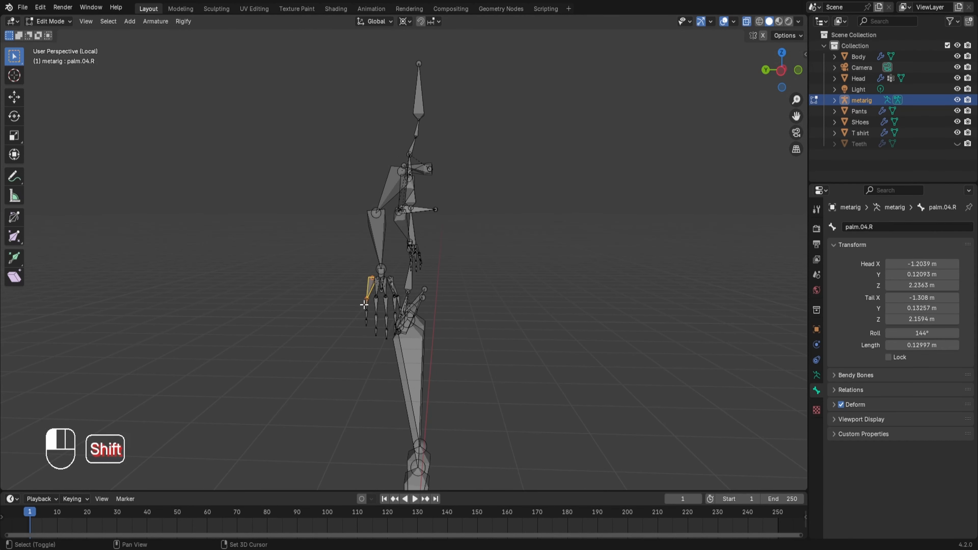
pyautogui.keyDown('shift'); pyautogui.click(365, 319); pyautogui.keyUp('shift')
pyautogui.keyDown('shift'); pyautogui.click(365, 323); pyautogui.keyUp('shift')
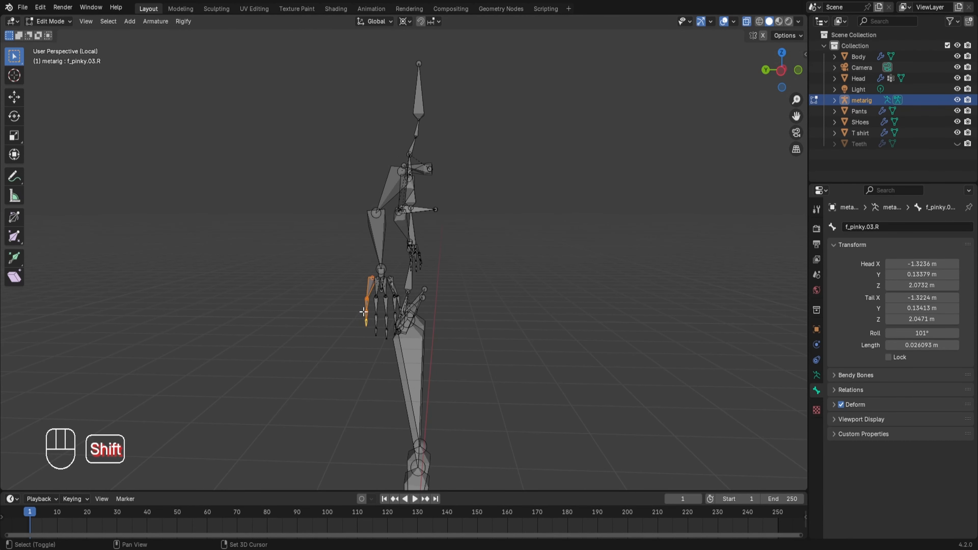
pyautogui.press('x')
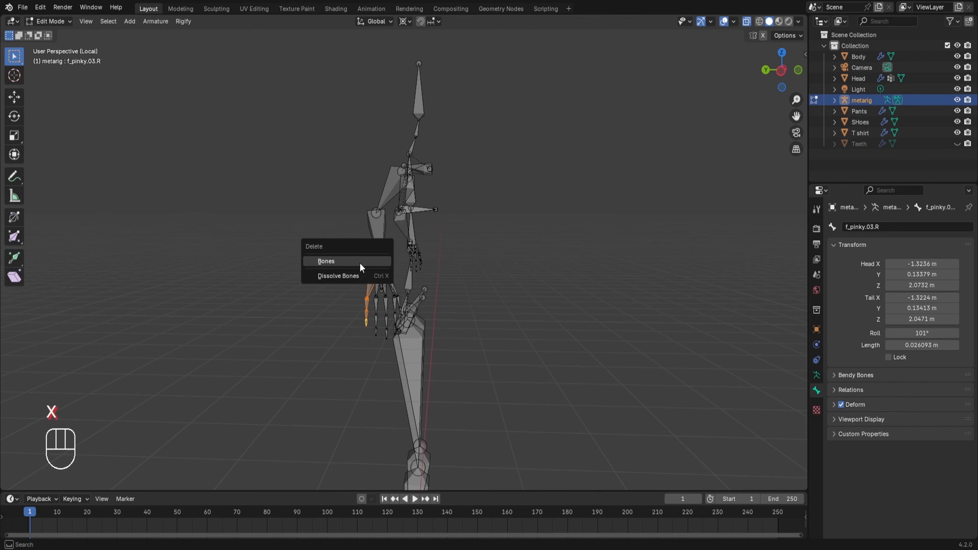
pyautogui.click(360, 263)
# Return to Object Mode, turn X-ray off and leave local view so the whole character shows with the metarig
pyautogui.scroll(-5, 492, 210)
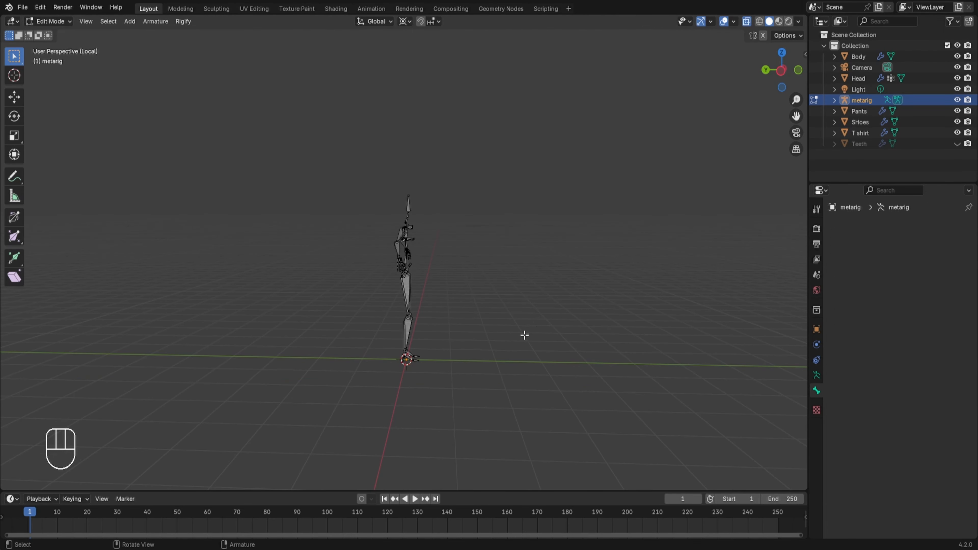
pyautogui.moveTo(524, 333); pyautogui.dragTo(446, 349, button='middle')
pyautogui.hotkey('ctrl', 'Tab')
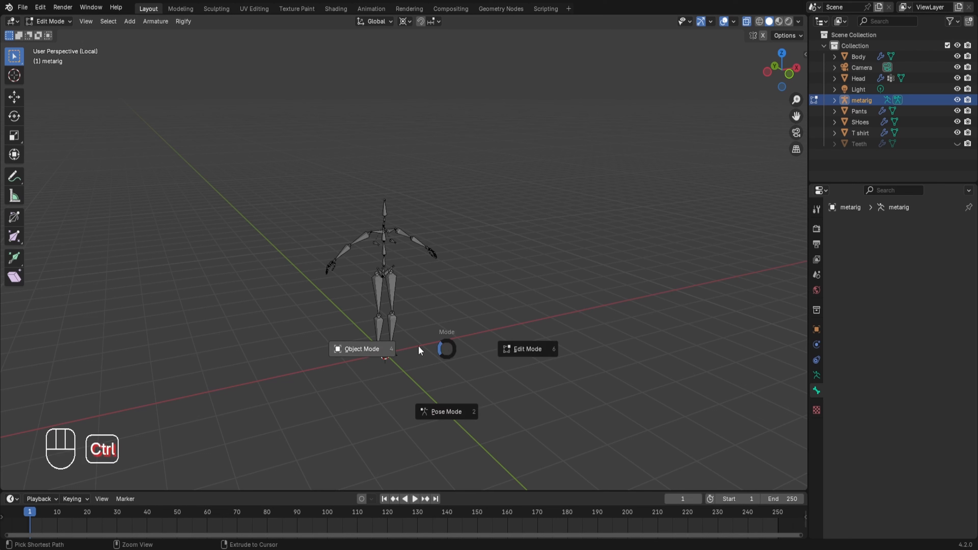
pyautogui.click(418, 347)
pyautogui.hotkey('alt', 'z')
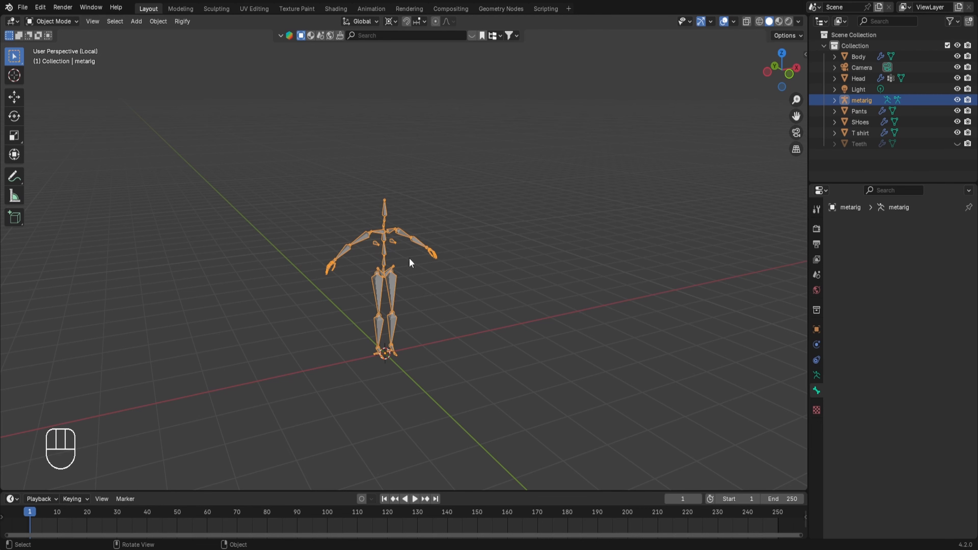
pyautogui.press('KP_Divide')
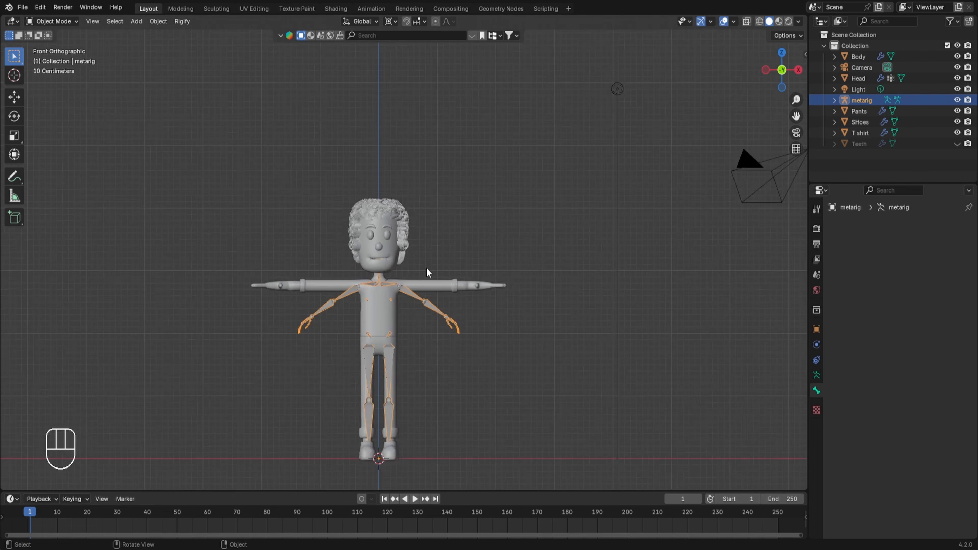
pyautogui.moveTo(427, 267); pyautogui.dragTo(465, 311, button='middle')
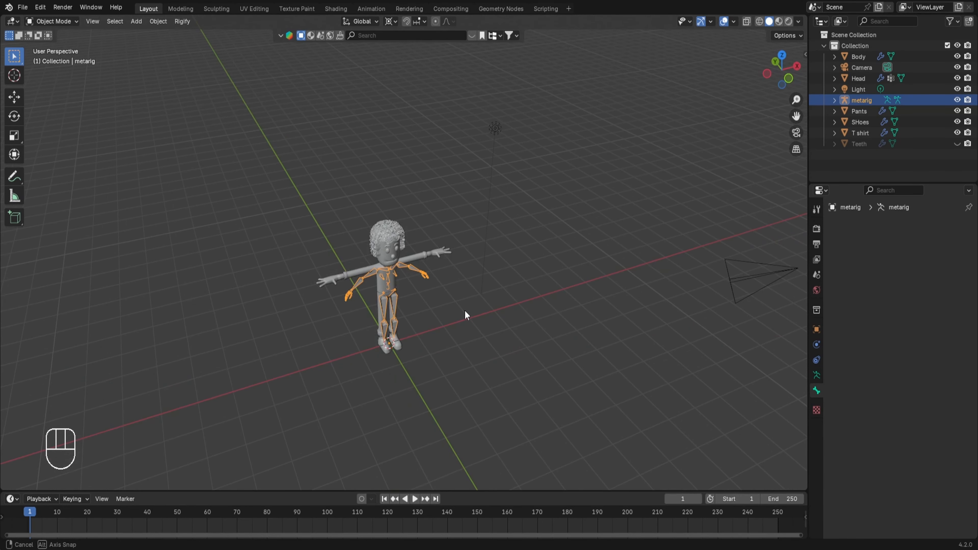
# Generate the Rigify control rig from the metarig and examine it around the character
pyautogui.click(816, 375)
pyautogui.scroll(-10, 961, 433)
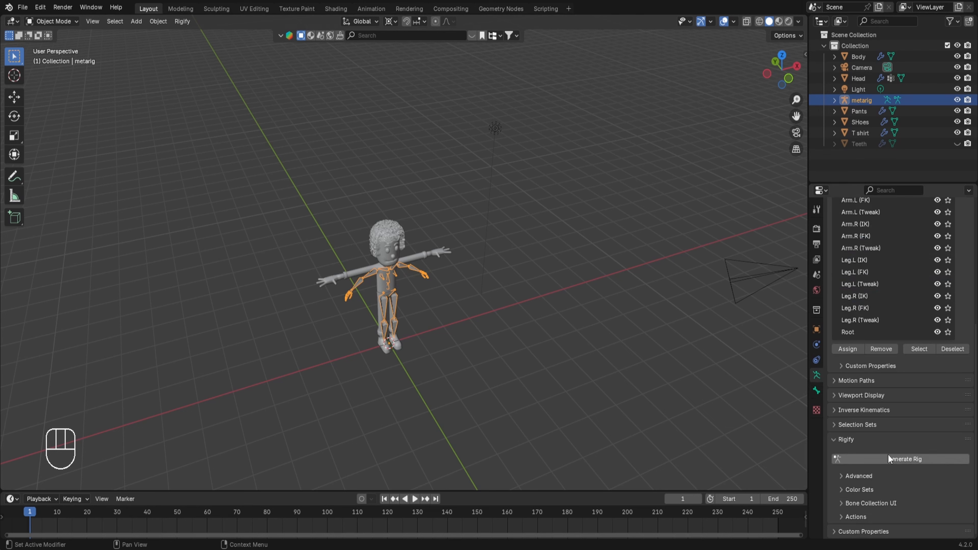
pyautogui.click(865, 461)
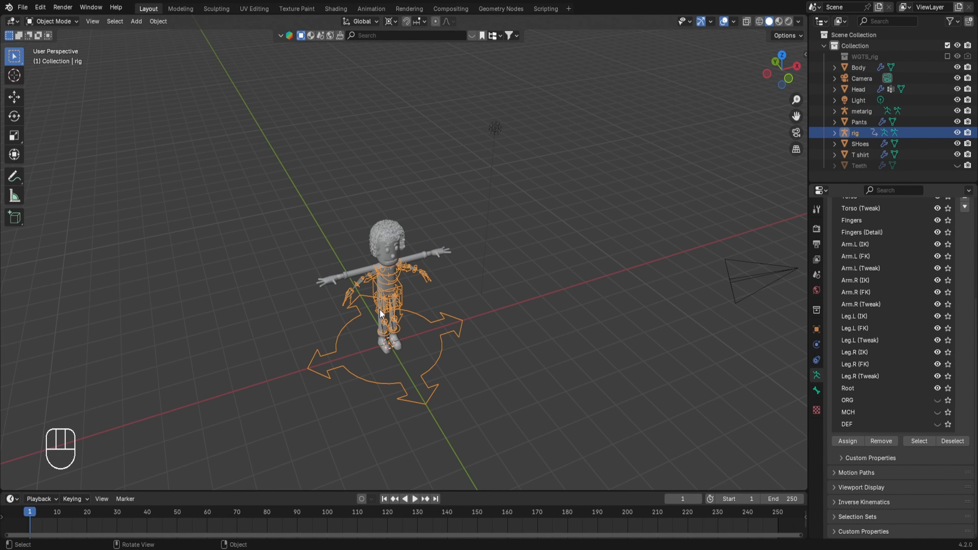
pyautogui.scroll(4, 378, 308)
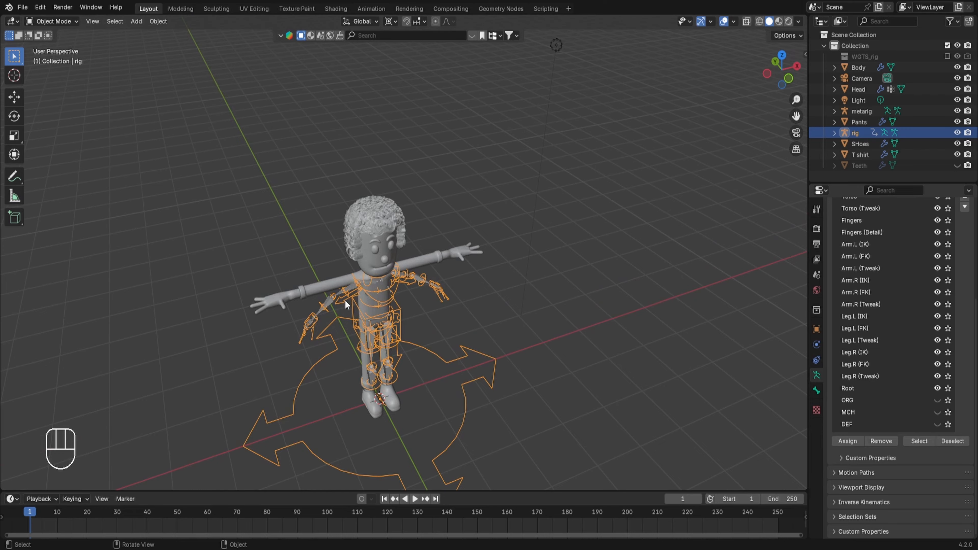
pyautogui.moveTo(345, 299); pyautogui.dragTo(347, 262, button='middle')
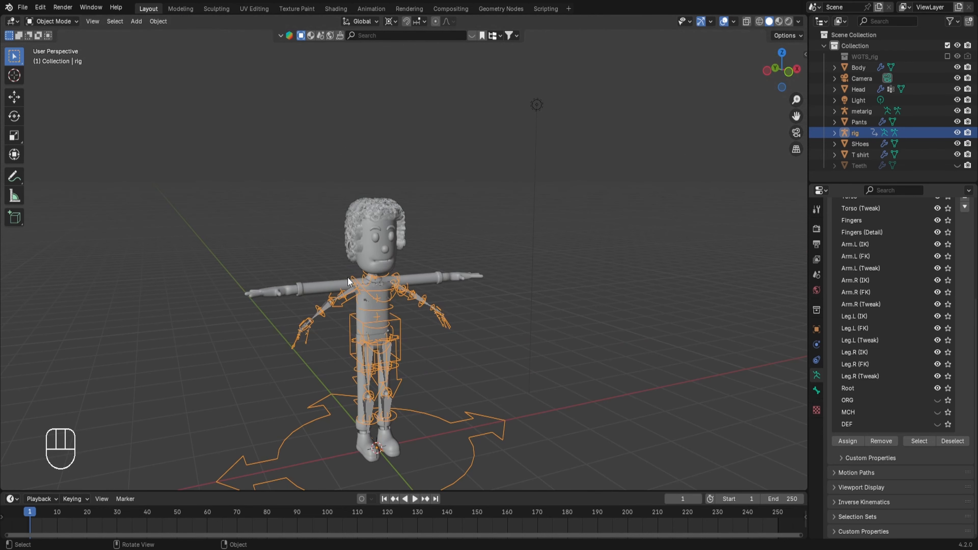
pyautogui.scroll(2, 369, 319)
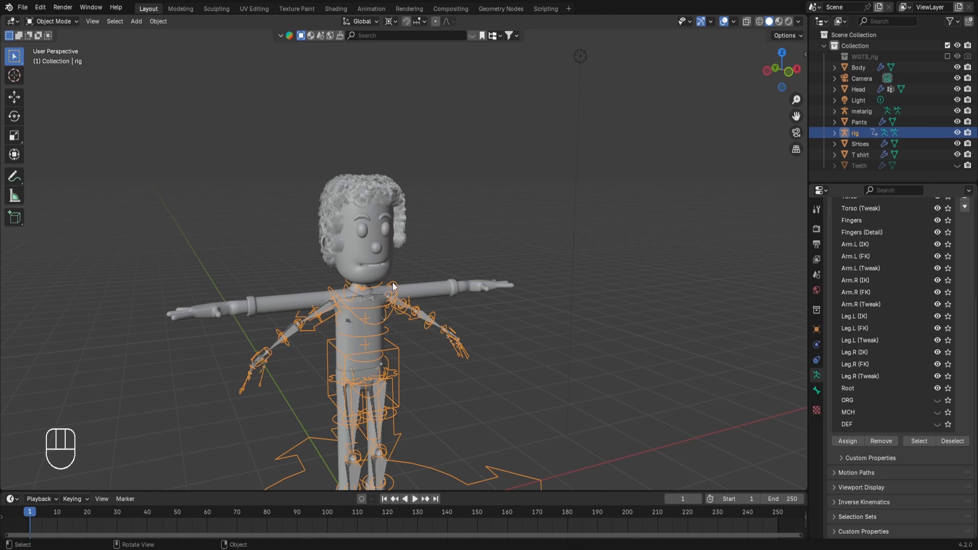
# Show the modifiers of the Head object and review its stack
pyautogui.click(366, 244)
pyautogui.click(816, 344)
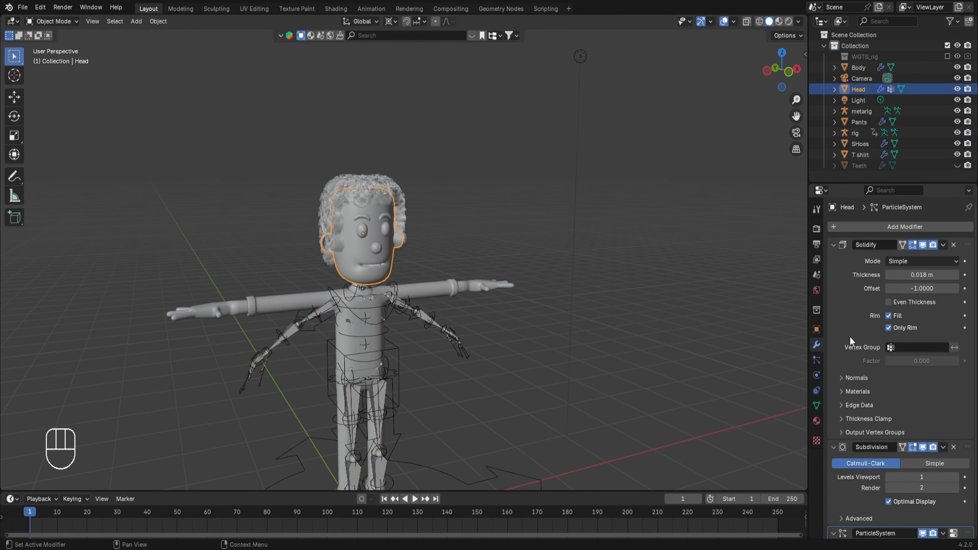
pyautogui.scroll(-2, 856, 320)
pyautogui.scroll(2, 853, 377)
# Apply the Mirror modifier on the Body object
pyautogui.click(506, 285)
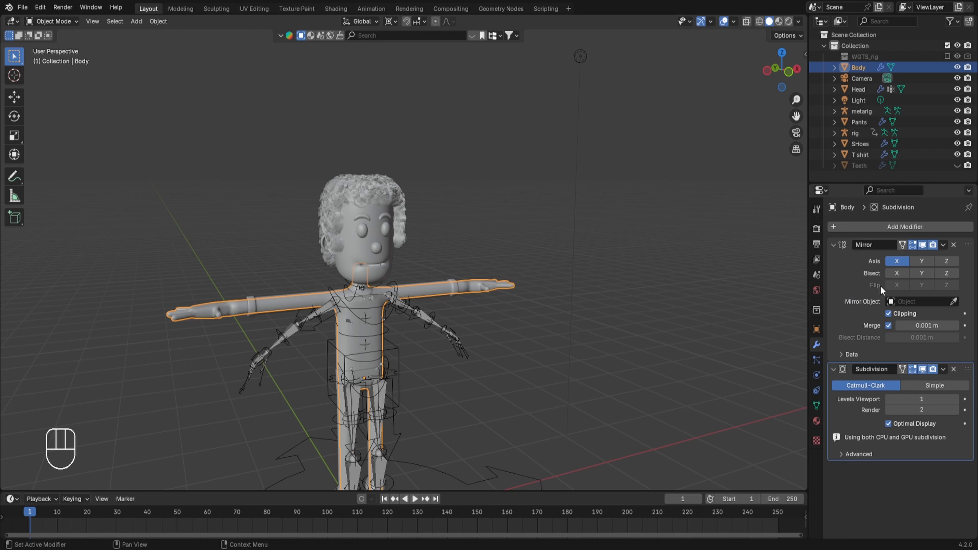
pyautogui.click(943, 246)
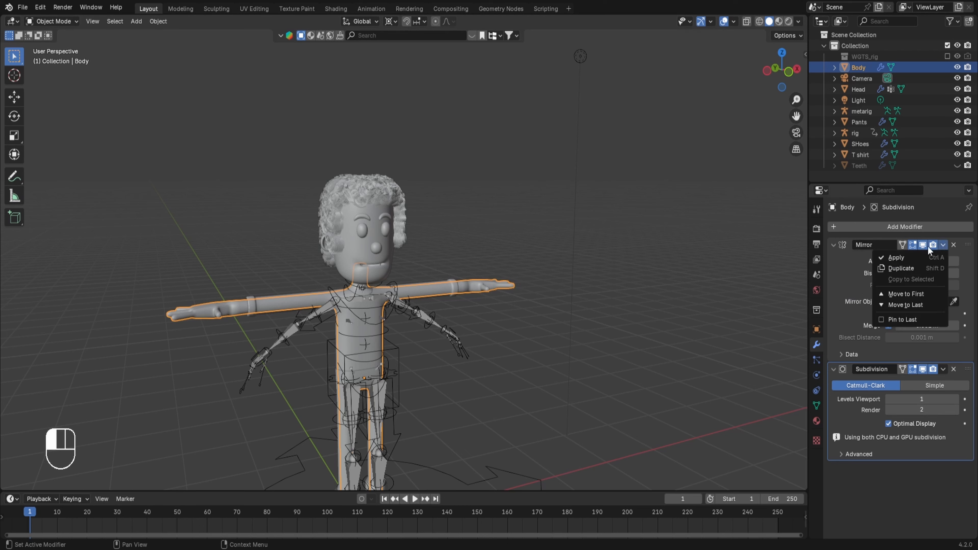
pyautogui.click(897, 257)
# Hide the T-shirt, pants and shoes objects as well as the generated control rig
pyautogui.click(428, 292)
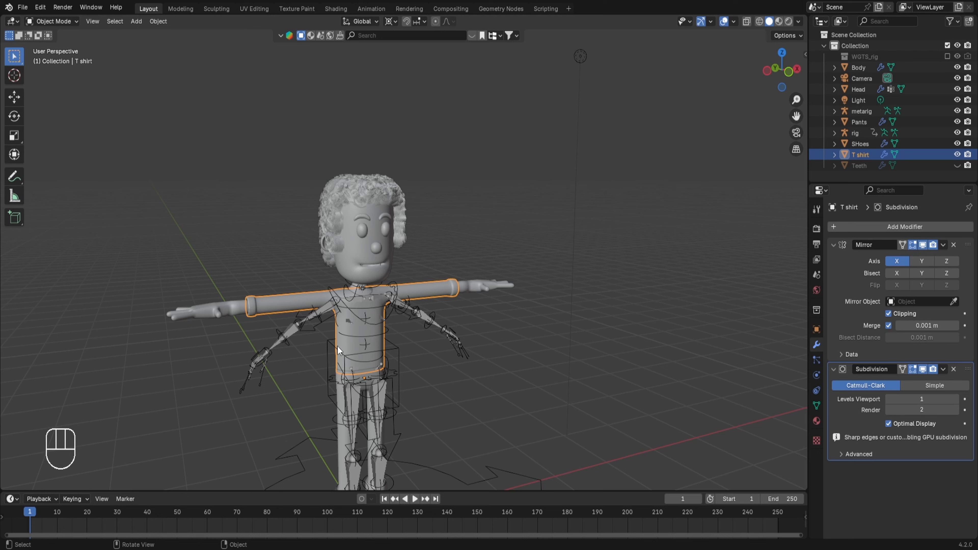
pyautogui.press('h')
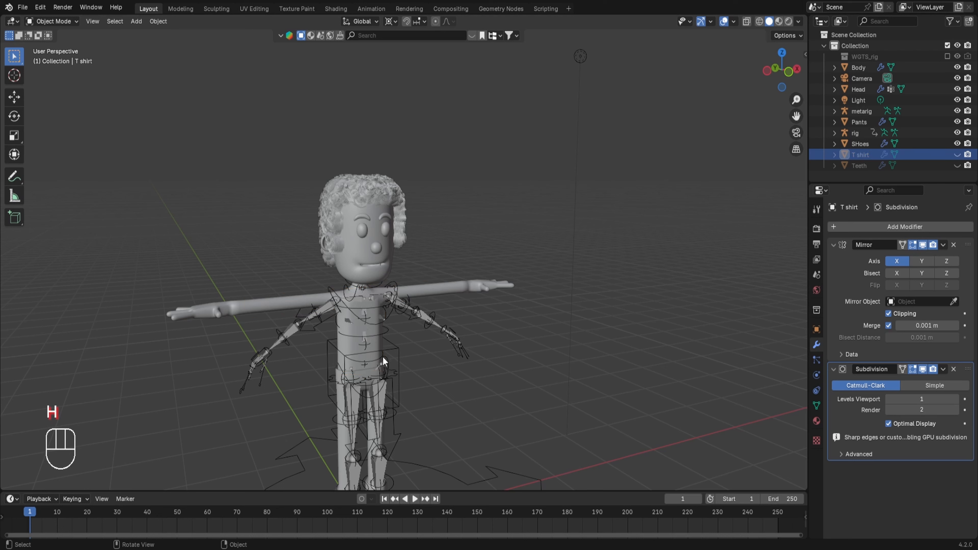
pyautogui.click(347, 405)
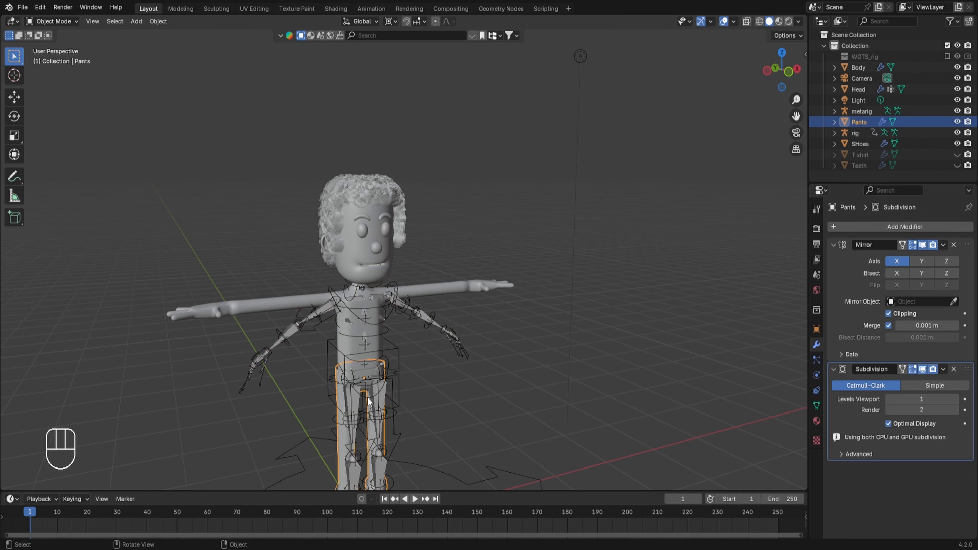
pyautogui.press('h')
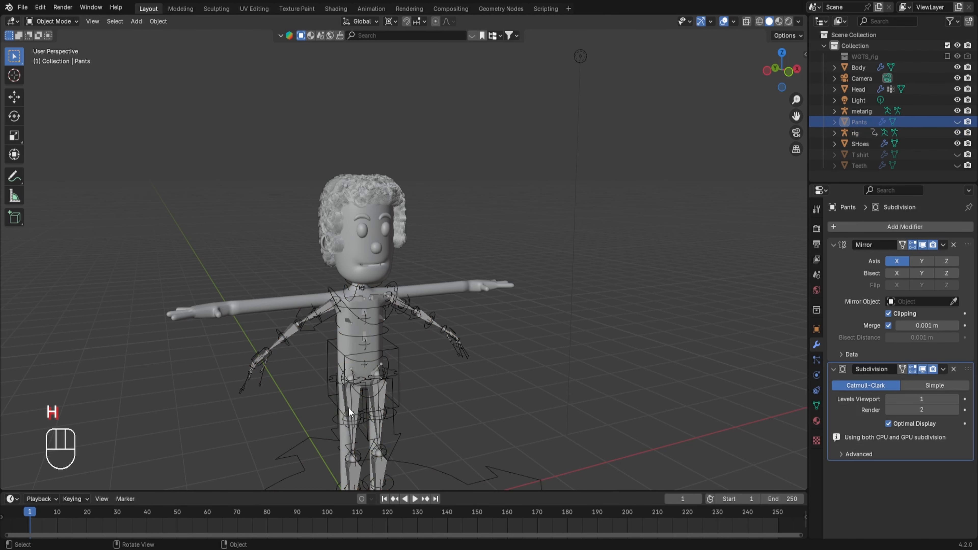
pyautogui.scroll(-3, 349, 407)
pyautogui.click(364, 444)
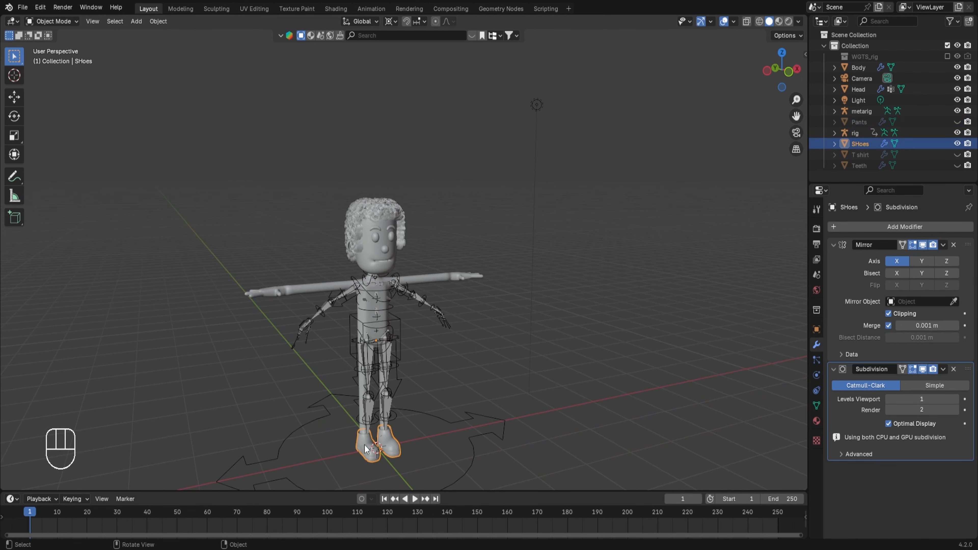
pyautogui.press('h')
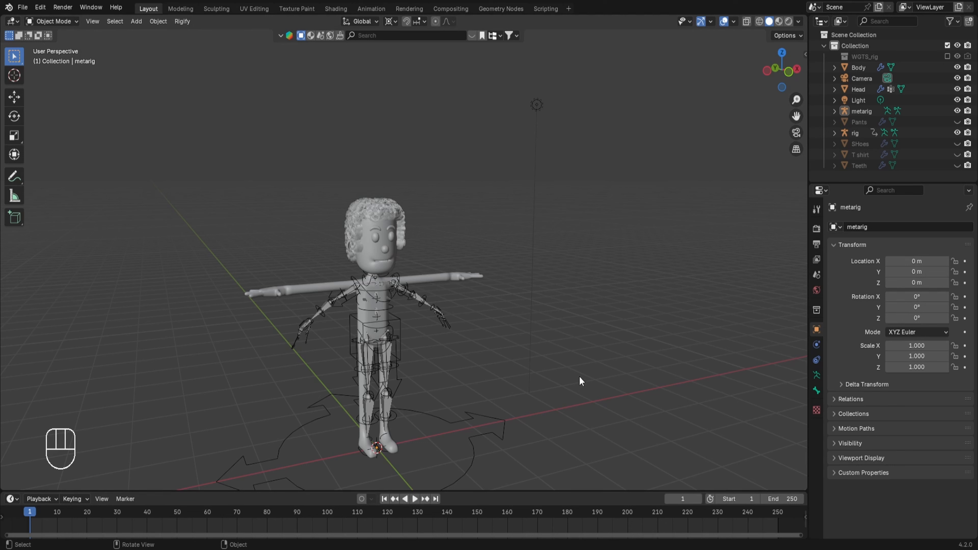
pyautogui.click(455, 421)
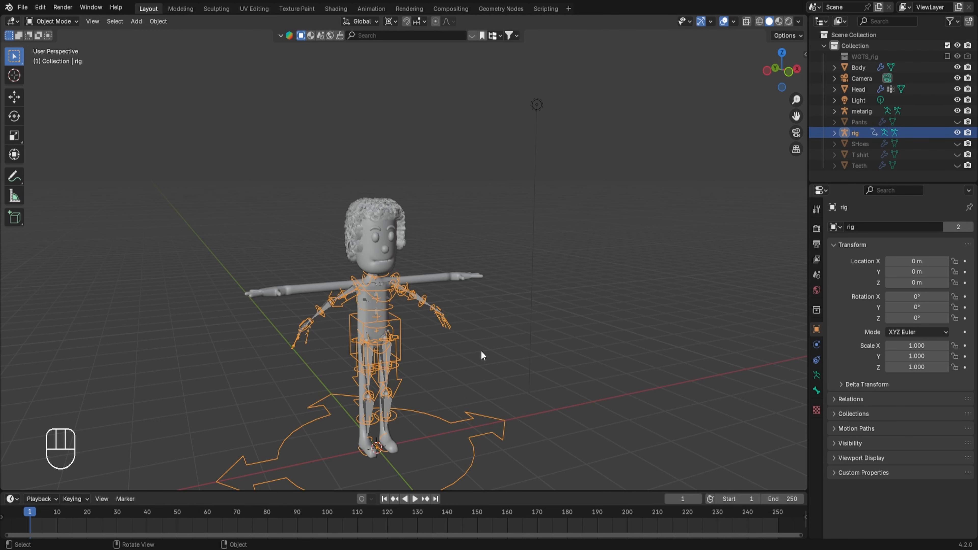
pyautogui.press('h')
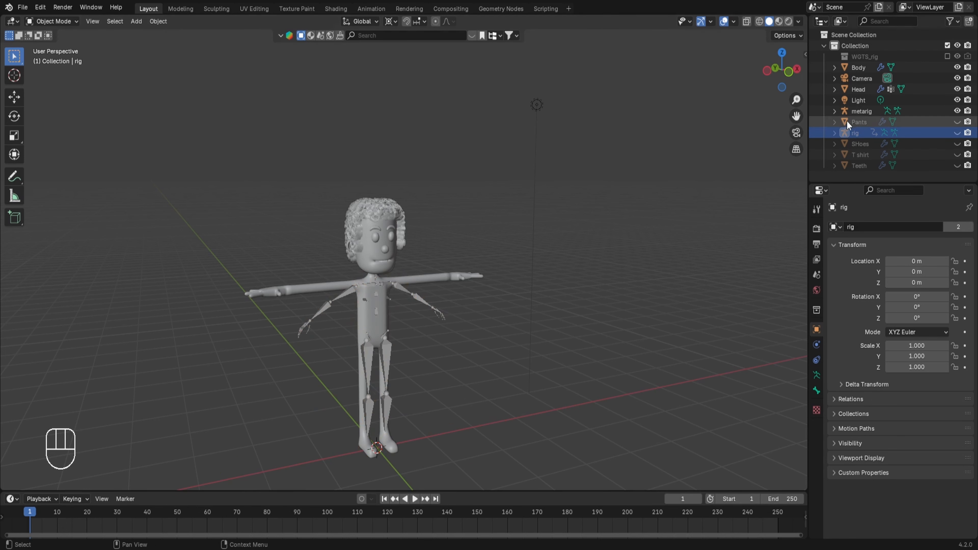
# Put the metarig in Edit Mode and turn on X-ray so its bones show through the body
pyautogui.click(857, 112)
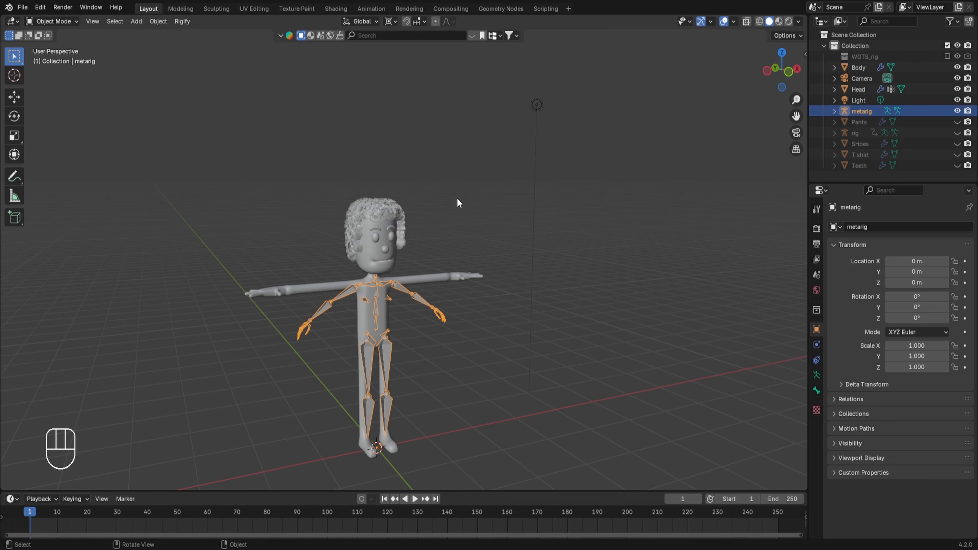
pyautogui.press('Tab')
pyautogui.scroll(2, 549, 284)
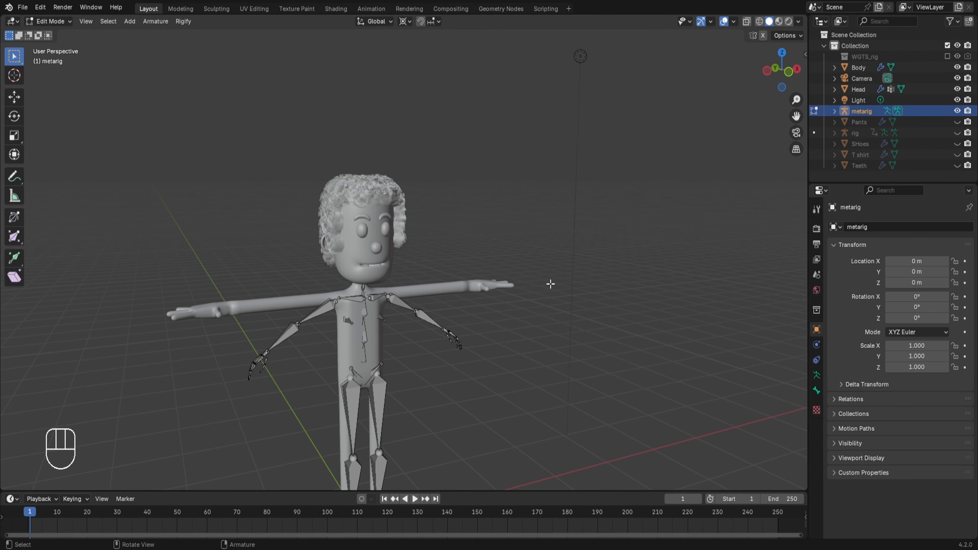
pyautogui.hotkey('alt', 'z')
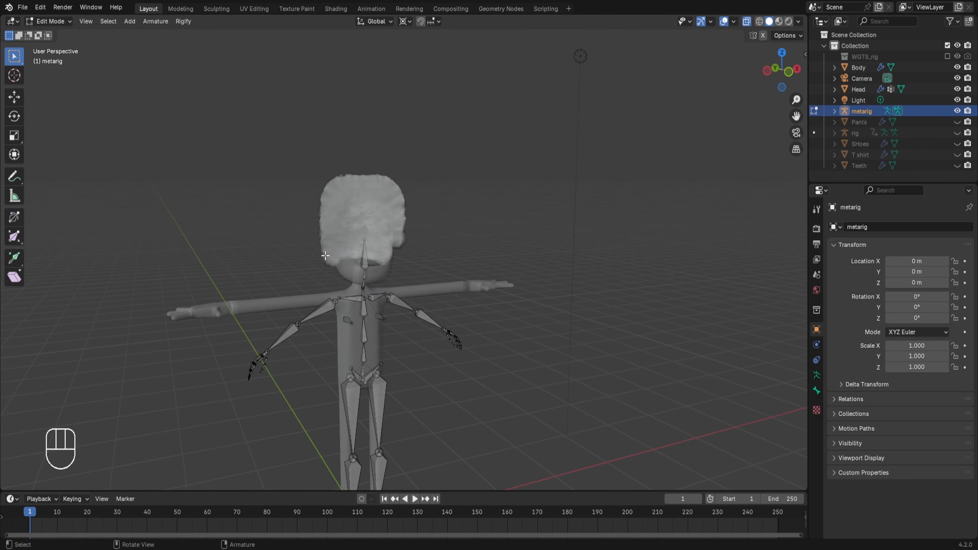
# Return to Object Mode and turn off viewport display of the Head object's hair particle system
pyautogui.hotkey('ctrl', 'Tab')
pyautogui.click(309, 253)
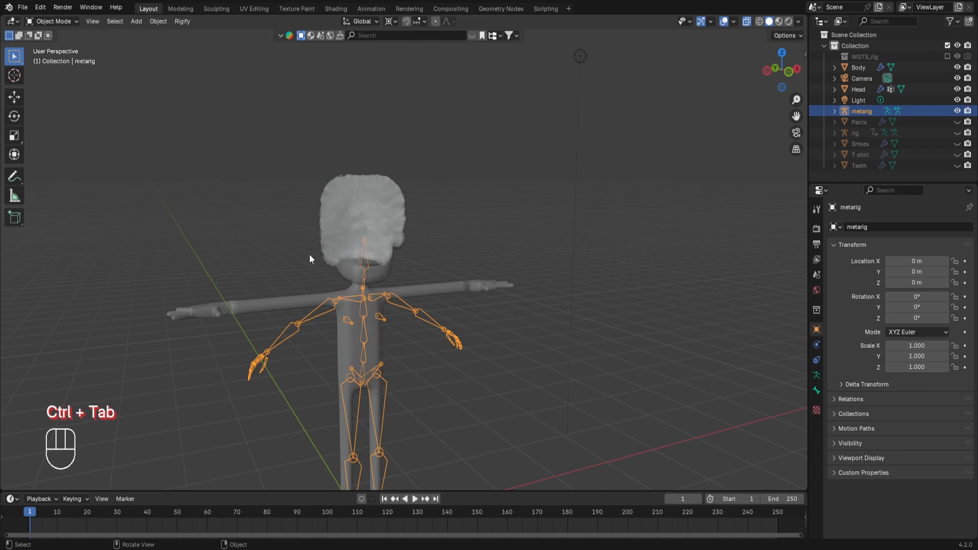
pyautogui.click(336, 255)
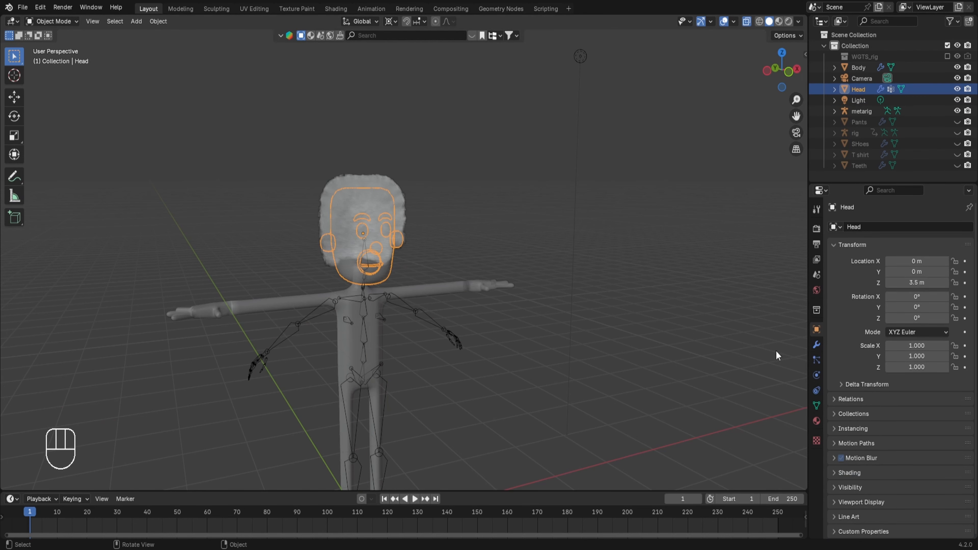
pyautogui.click(815, 359)
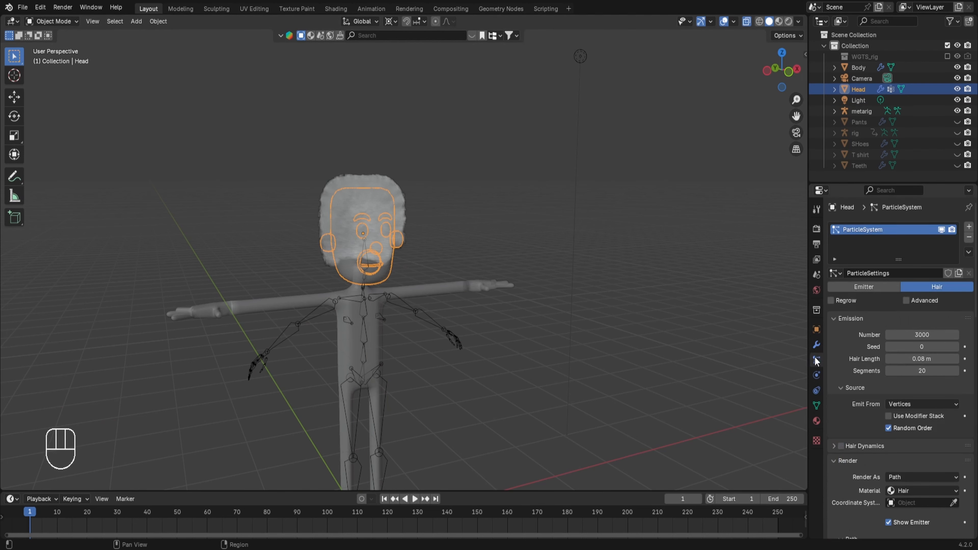
pyautogui.click(940, 230)
# Edit the metarig with X-axis mirroring enabled and try out a move of the left forearm bone, cancelling it
pyautogui.click(424, 317)
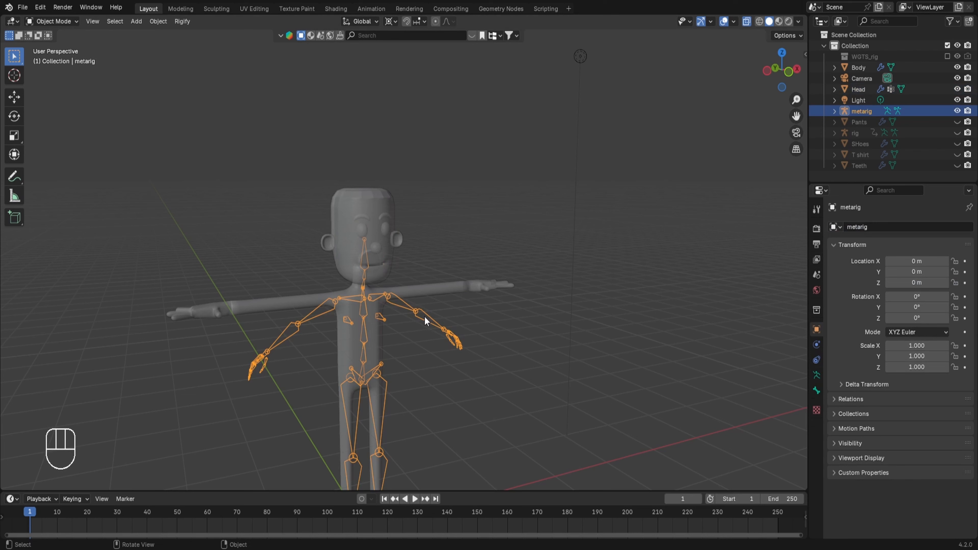
pyautogui.press('Tab')
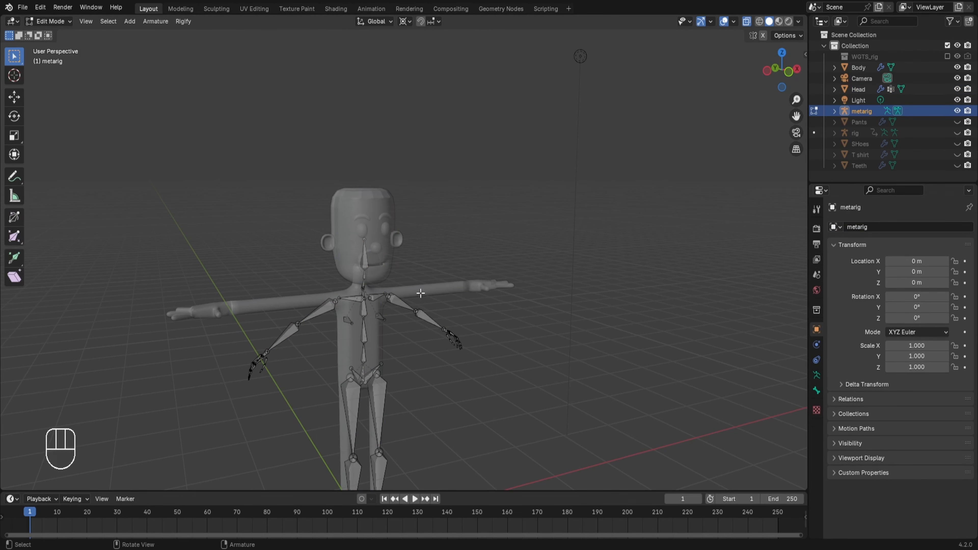
pyautogui.click(762, 35)
pyautogui.click(415, 315)
pyautogui.press('g')
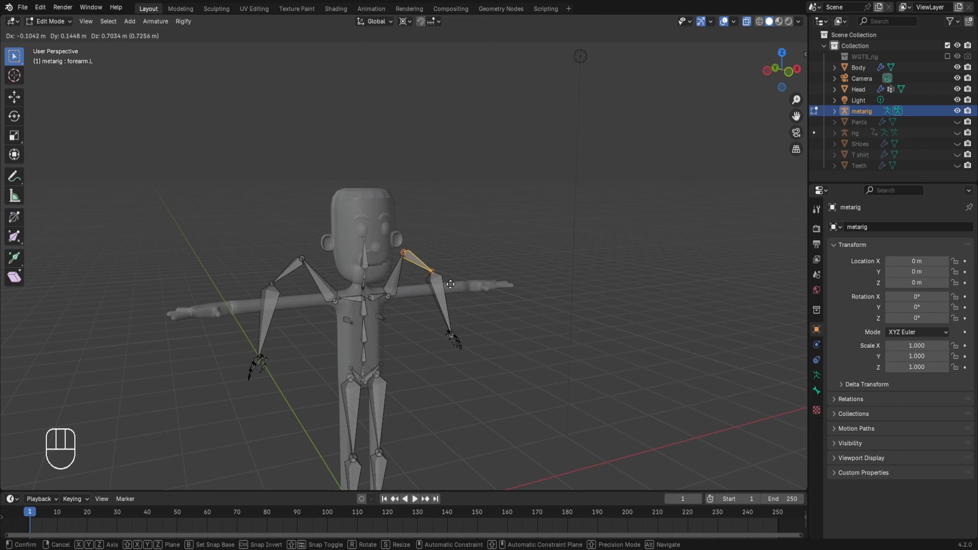
pyautogui.rightClick(465, 269)
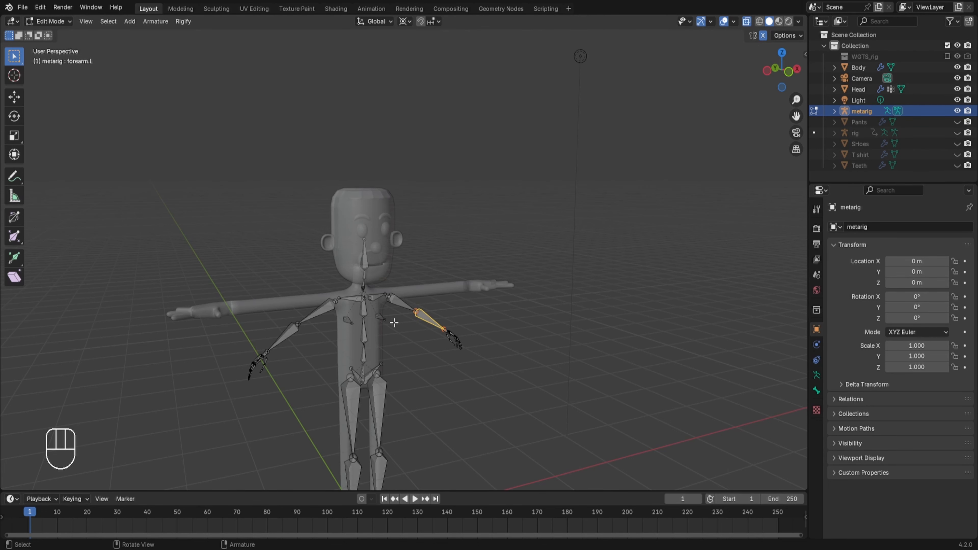
# In front view, hide the upper arm, forearm and hand bones on both sides of the metarig
pyautogui.press('KP_1')
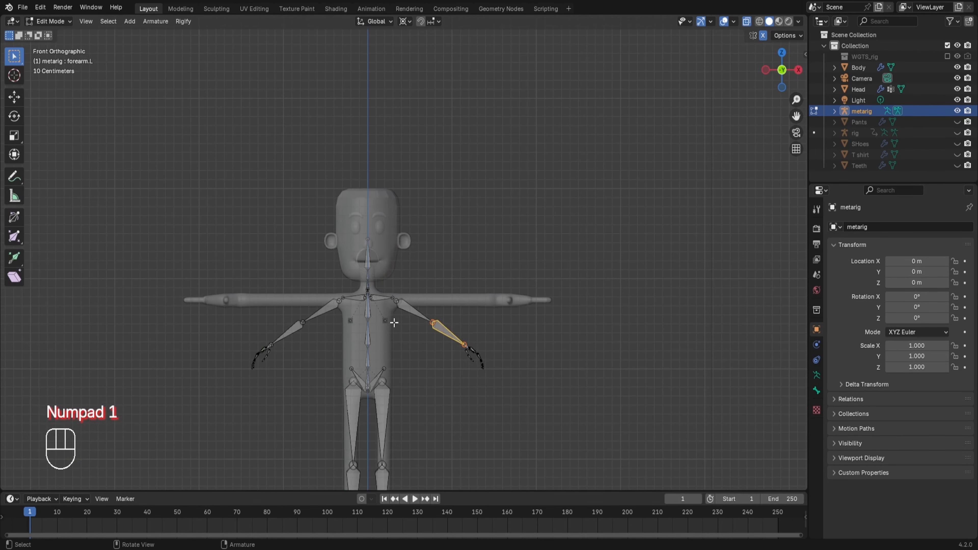
pyautogui.scroll(1, 394, 322)
pyautogui.moveTo(392, 287); pyautogui.dragTo(518, 413)
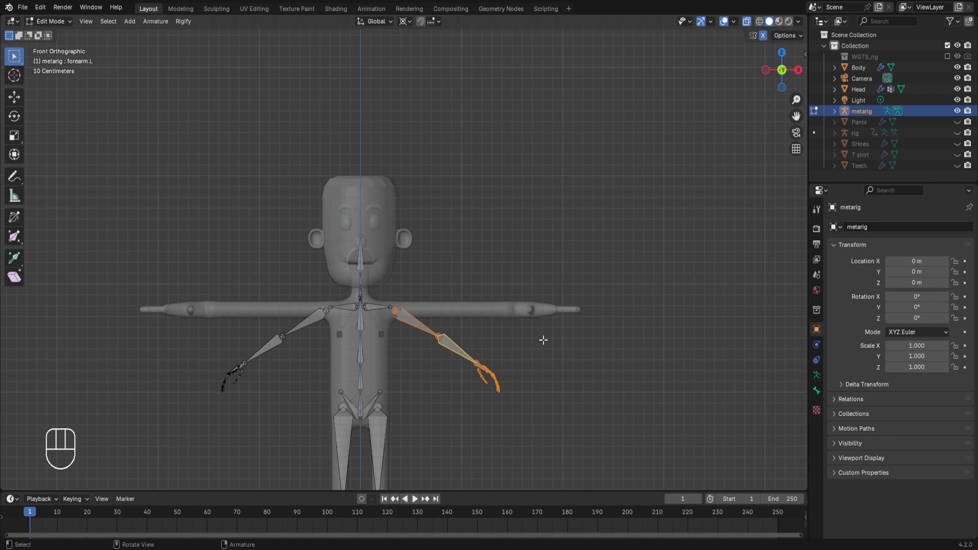
pyautogui.hotkey('alt', 'a')
pyautogui.moveTo(324, 283); pyautogui.dragTo(216, 466)
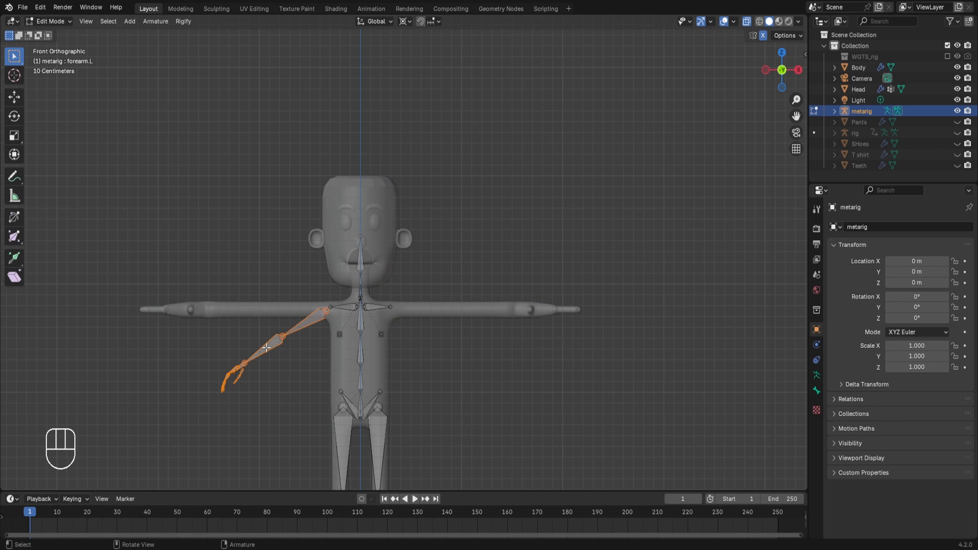
pyautogui.press('h')
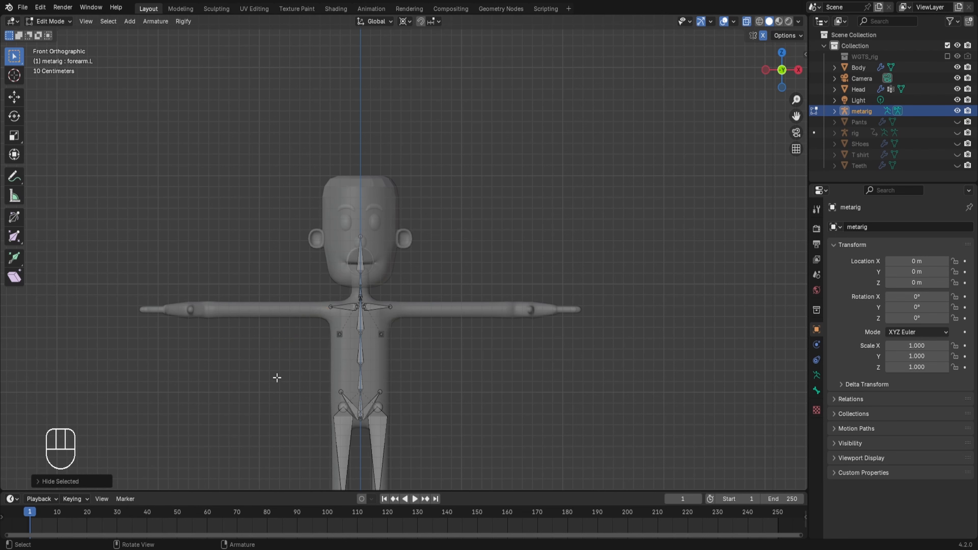
# In right side view, show the bone properties of spine.006 and raise its tip about 0.5 m to the top of the head
pyautogui.press('KP_3')
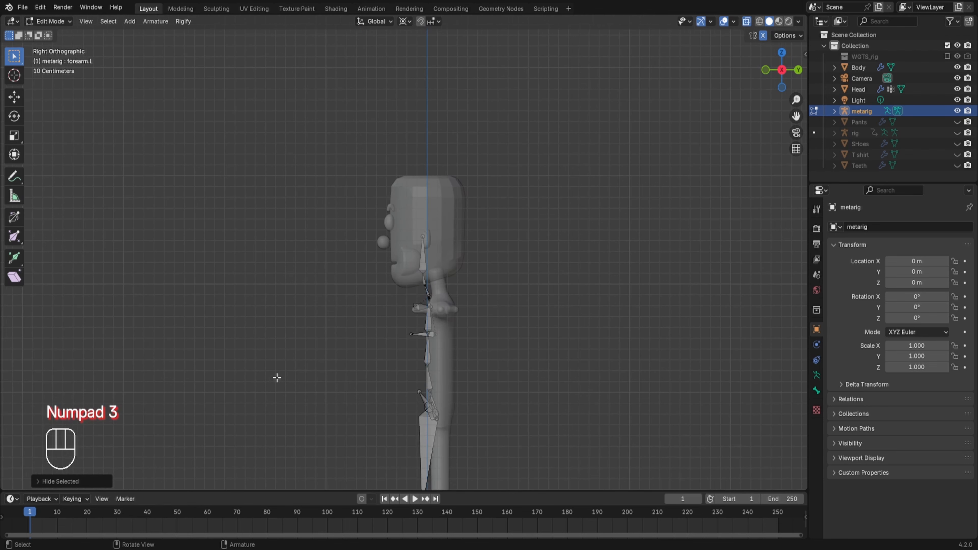
pyautogui.scroll(5, 469, 271)
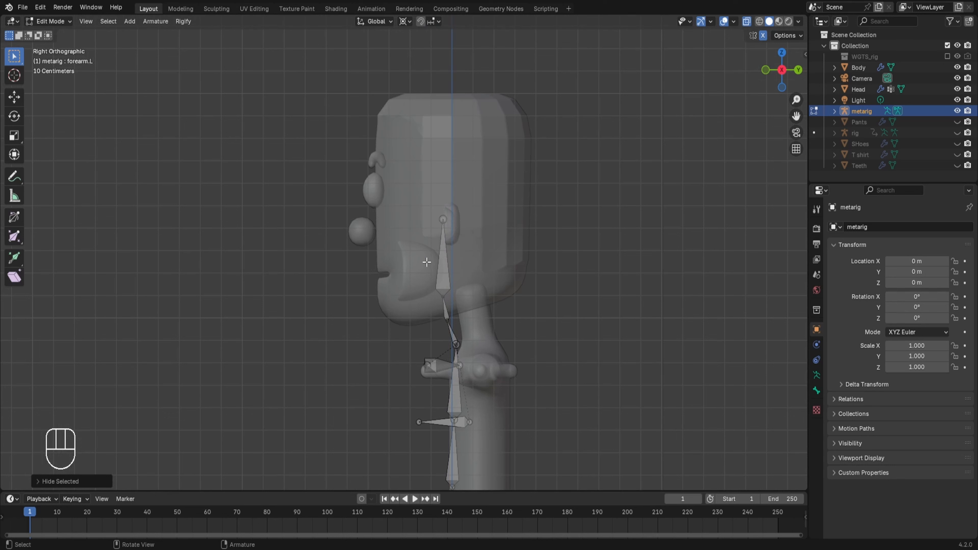
pyautogui.click(440, 263)
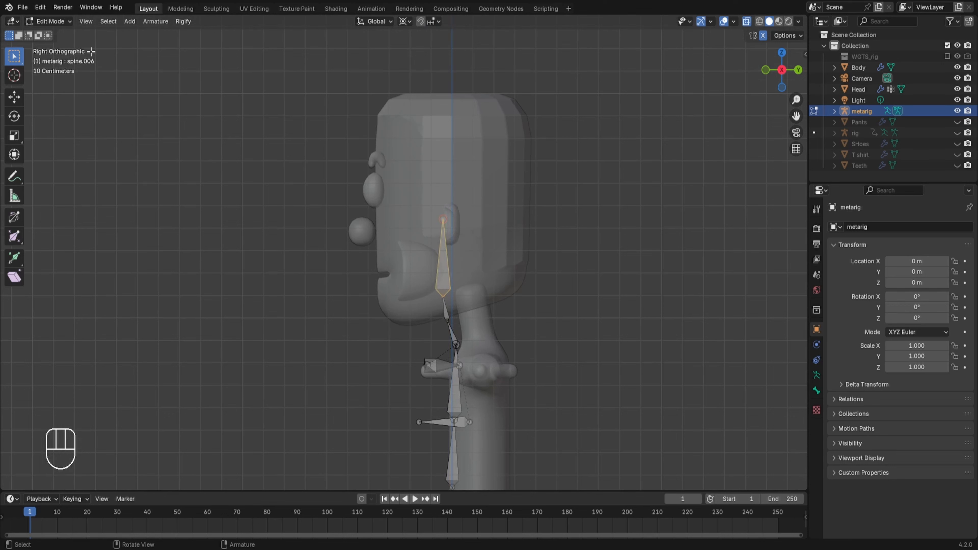
pyautogui.click(817, 391)
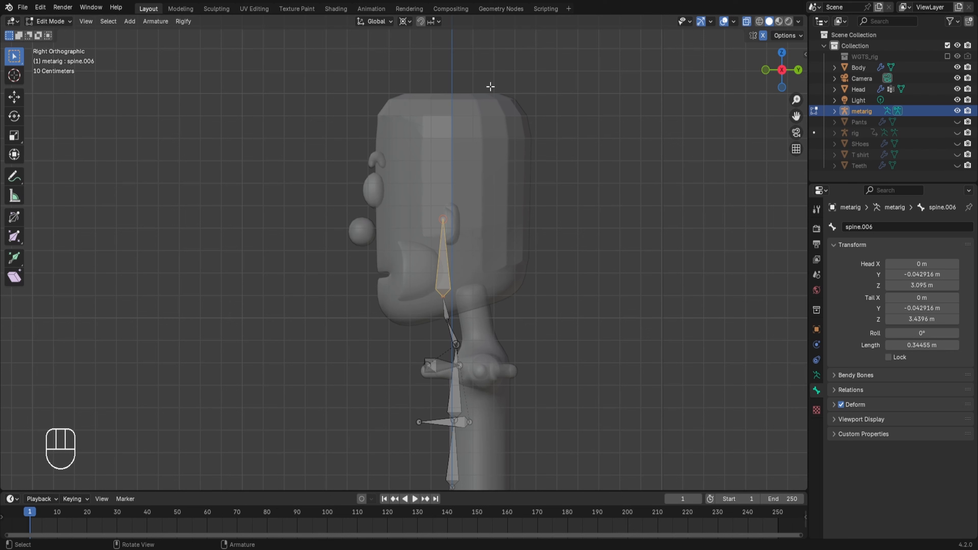
pyautogui.hotkey('alt', 'a')
pyautogui.press('g')
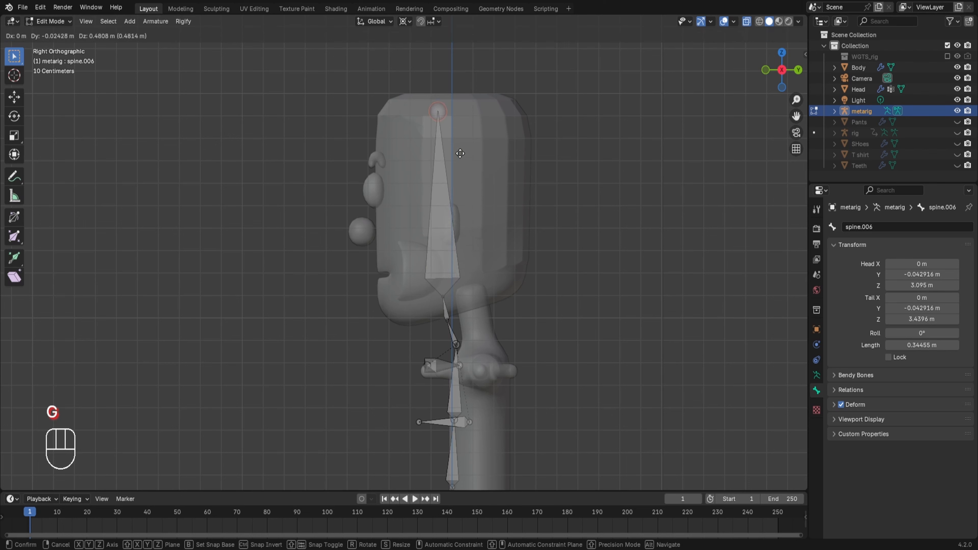
pyautogui.click(456, 146)
# Move the base joint of the head bone to about Y 0.098 m, Z 3.042 m and the joint below to Y 0.113 m, Z 2.978 m
pyautogui.click(446, 299)
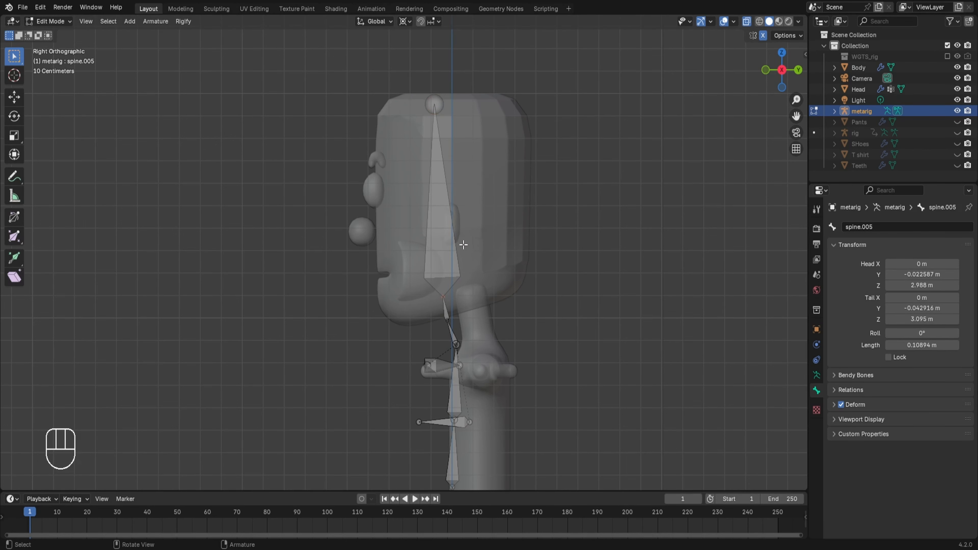
pyautogui.press('g')
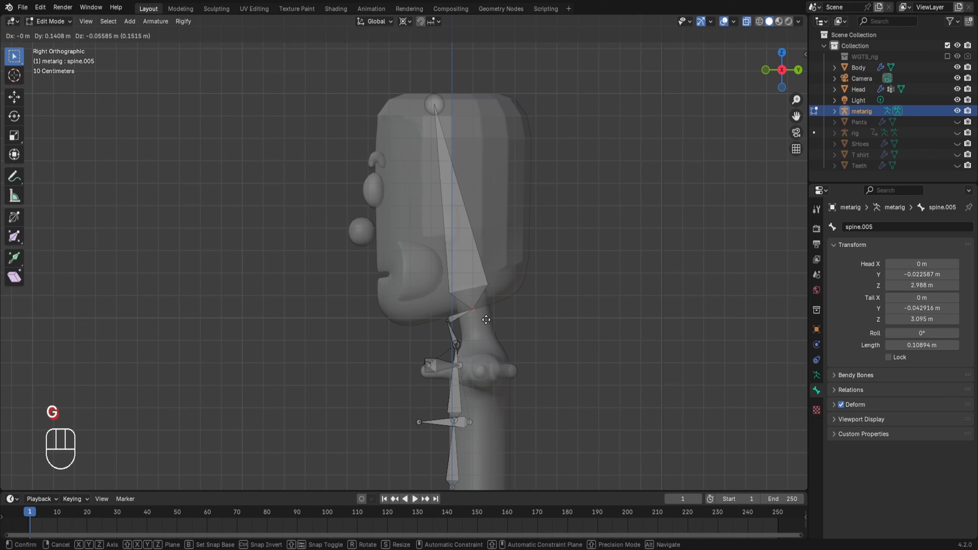
pyautogui.click(486, 318)
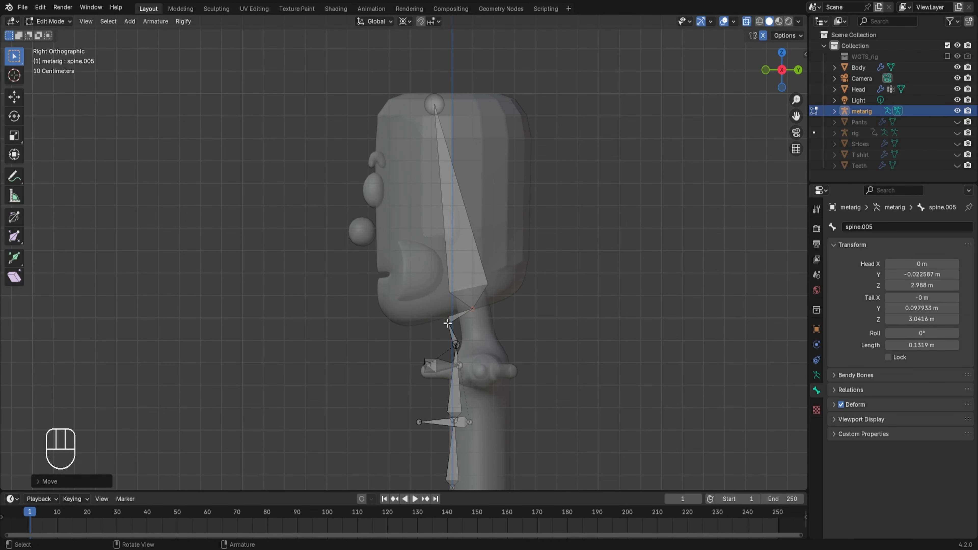
pyautogui.click(461, 317)
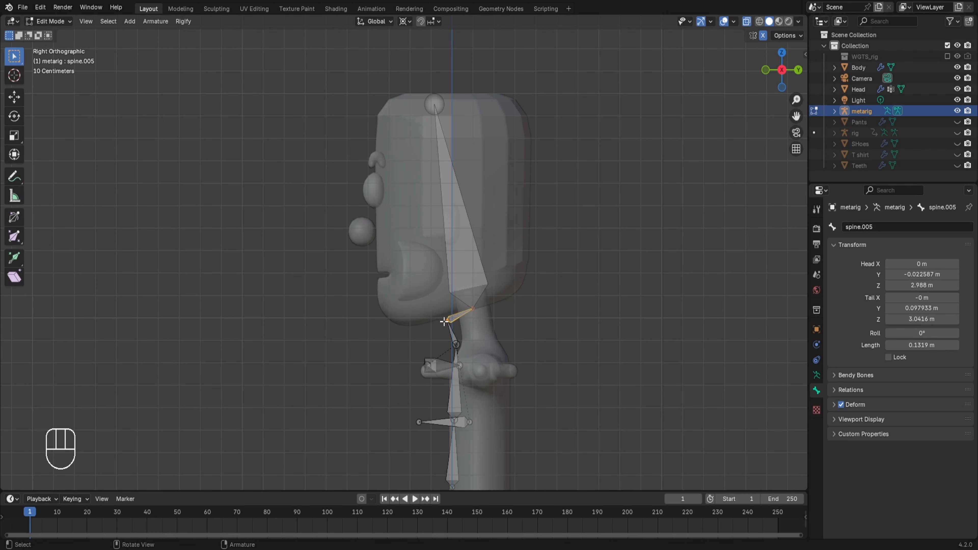
pyautogui.click(454, 321)
pyautogui.press('g')
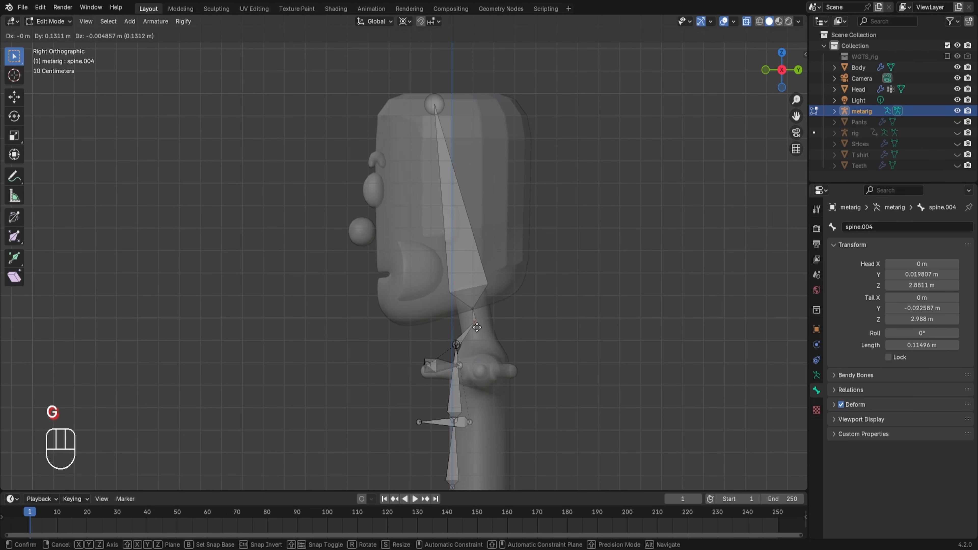
pyautogui.click(472, 330)
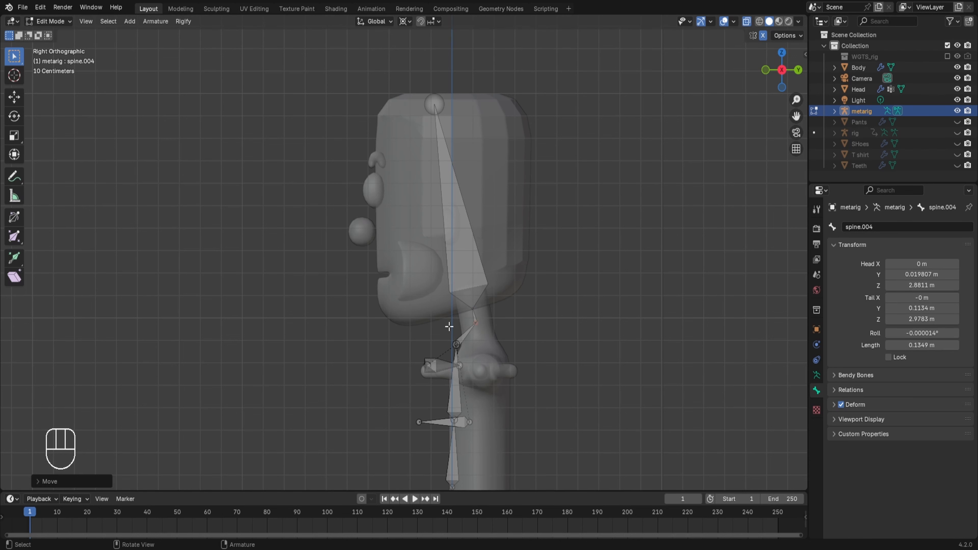
# Move the base joint of spine.004 into the neck at about Y 0.128 m, Z 2.886 m
pyautogui.click(470, 330)
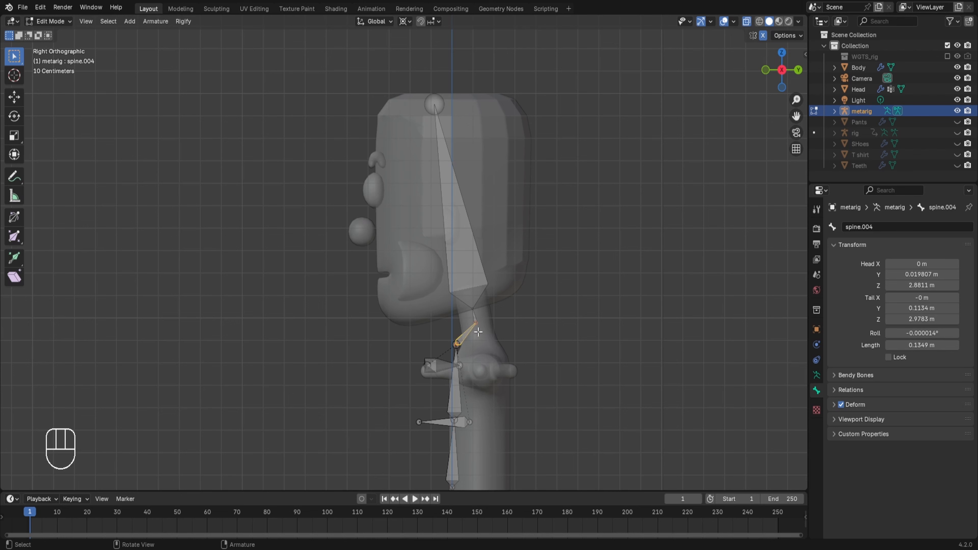
pyautogui.scroll(4, 487, 376)
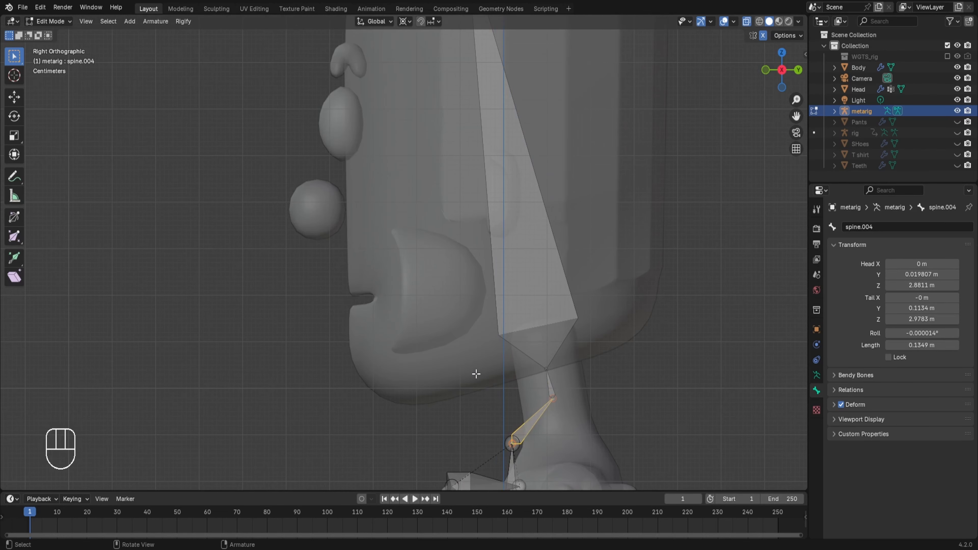
pyautogui.click(513, 447)
pyautogui.press('g')
pyautogui.press('g')
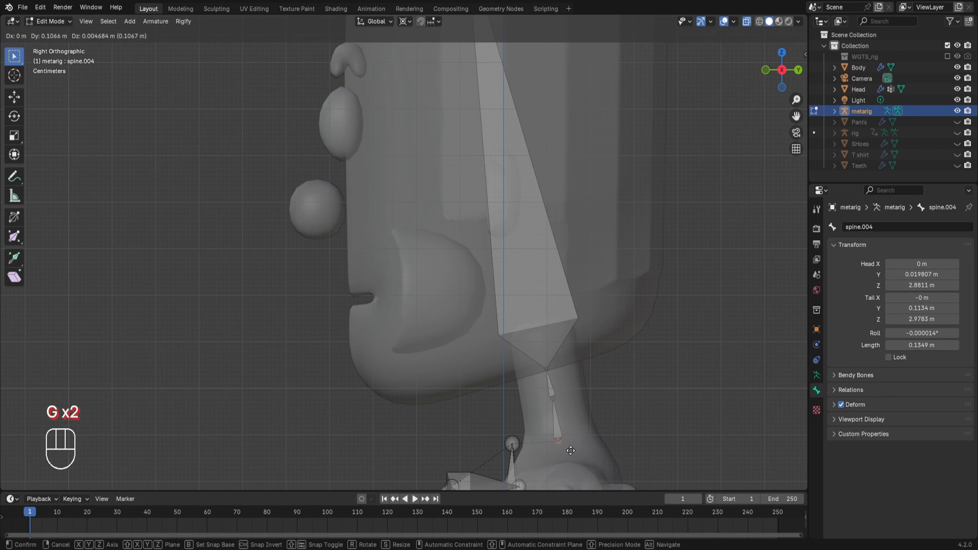
pyautogui.click(569, 451)
# Shift the spine, shoulder, breast, pelvis and leg bones below the neck together about 0.10 m along Y into the body
pyautogui.scroll(-6, 644, 265)
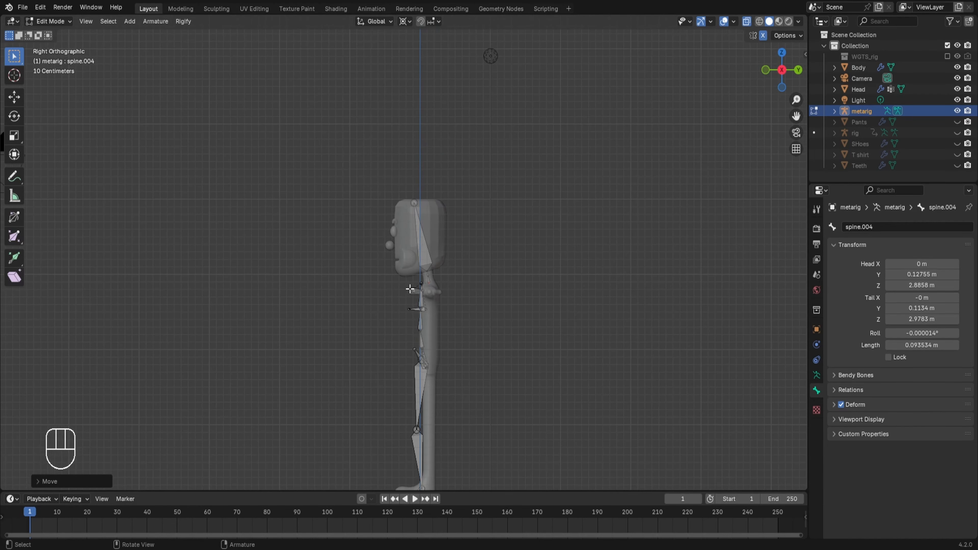
pyautogui.moveTo(397, 278); pyautogui.dragTo(427, 487)
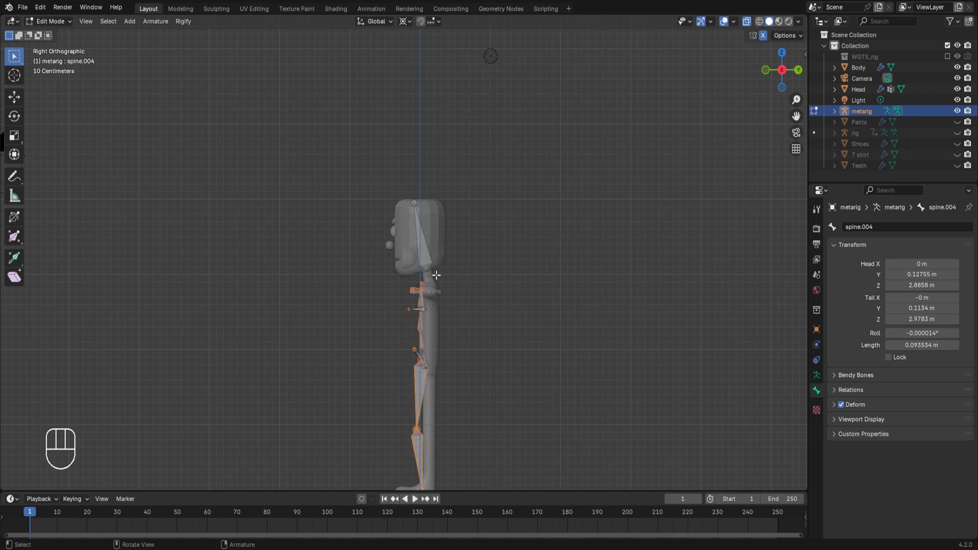
pyautogui.press('g')
pyautogui.press('y')
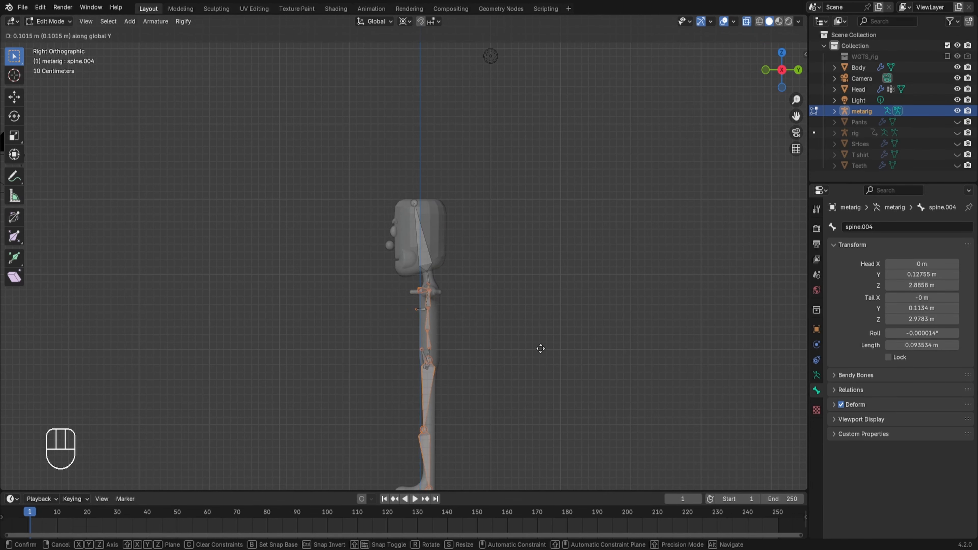
pyautogui.click(540, 348)
# Hide the left and right thigh bones, thigh.L and thigh.R
pyautogui.scroll(4, 515, 323)
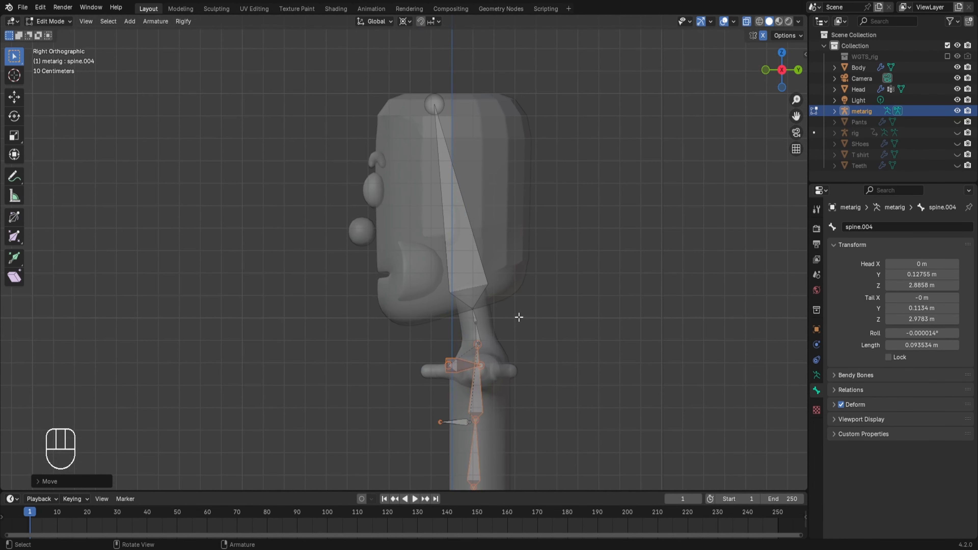
pyautogui.keyDown('shift'); pyautogui.moveTo(533, 334); pyautogui.dragTo(482, 192, button='middle'); pyautogui.keyUp('shift')
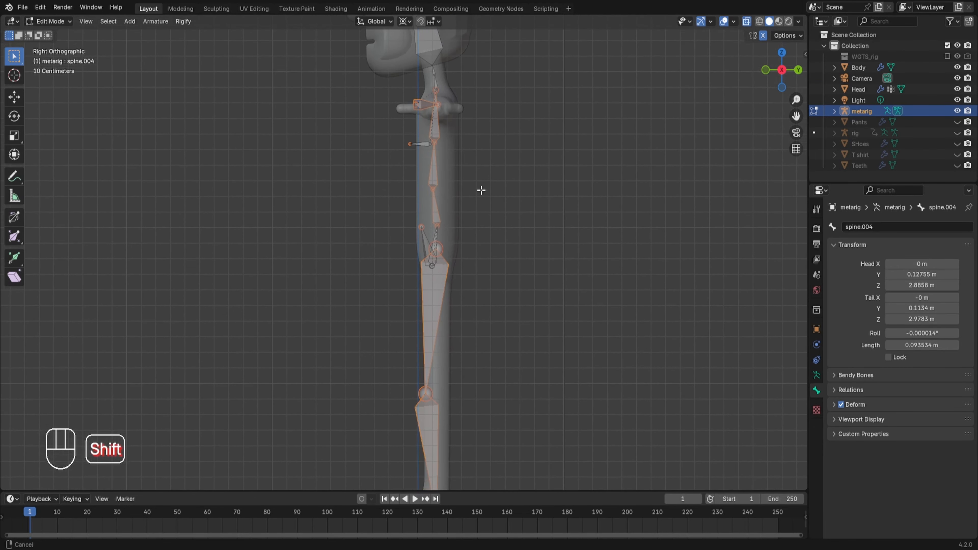
pyautogui.moveTo(501, 273); pyautogui.dragTo(357, 330)
pyautogui.click(422, 316)
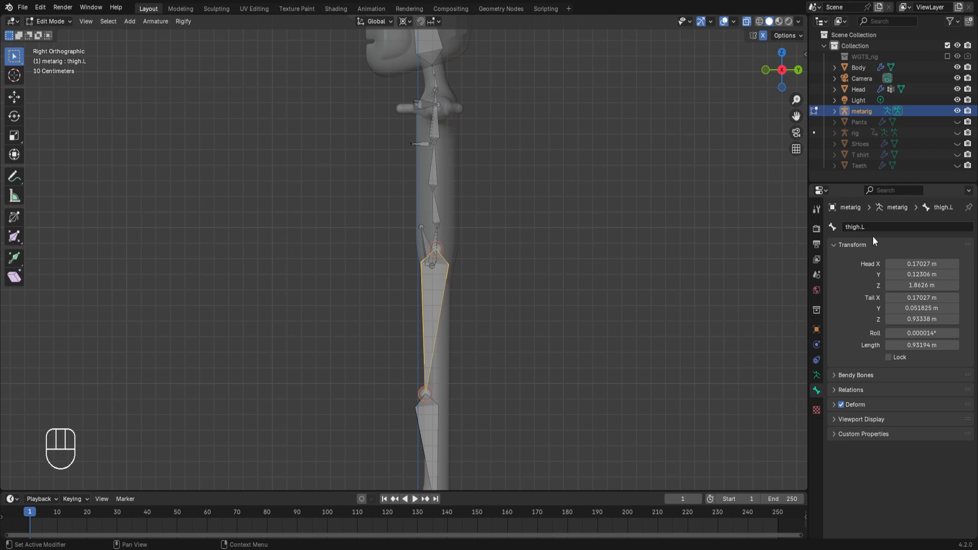
pyautogui.press('h')
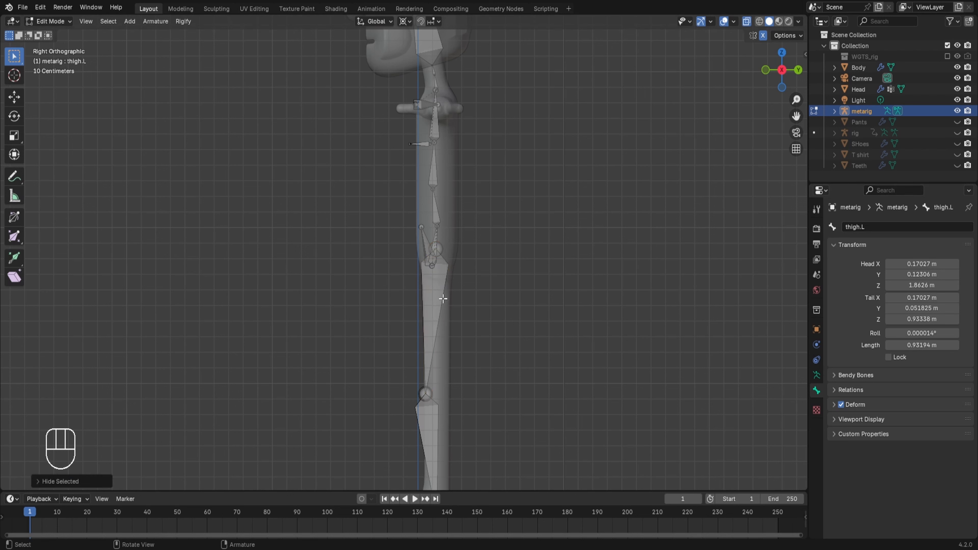
pyautogui.click(435, 304)
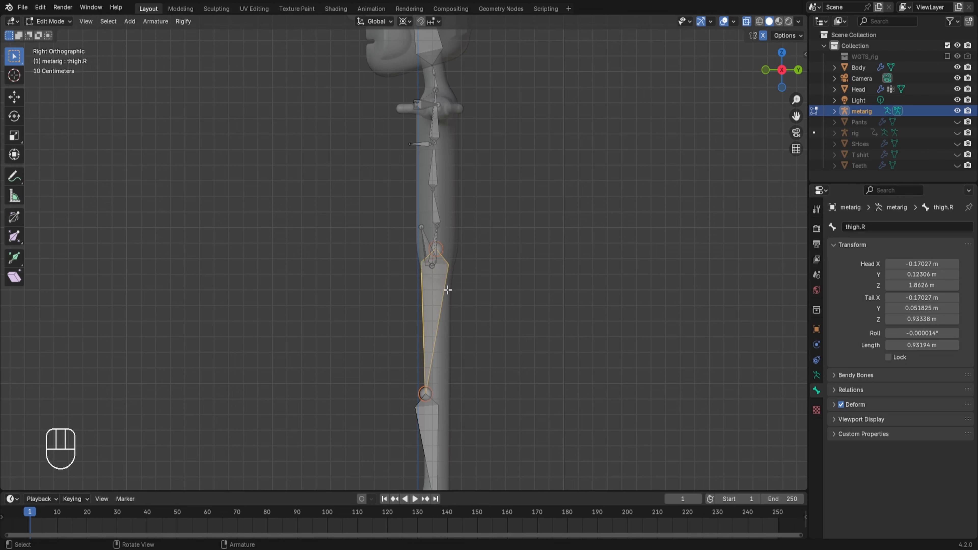
pyautogui.press('h')
# Move the shared base joint of the pelvis and spine bones to about Y 0.166 m, Z 1.734 m
pyautogui.click(416, 257)
pyautogui.moveTo(417, 257); pyautogui.dragTo(486, 296)
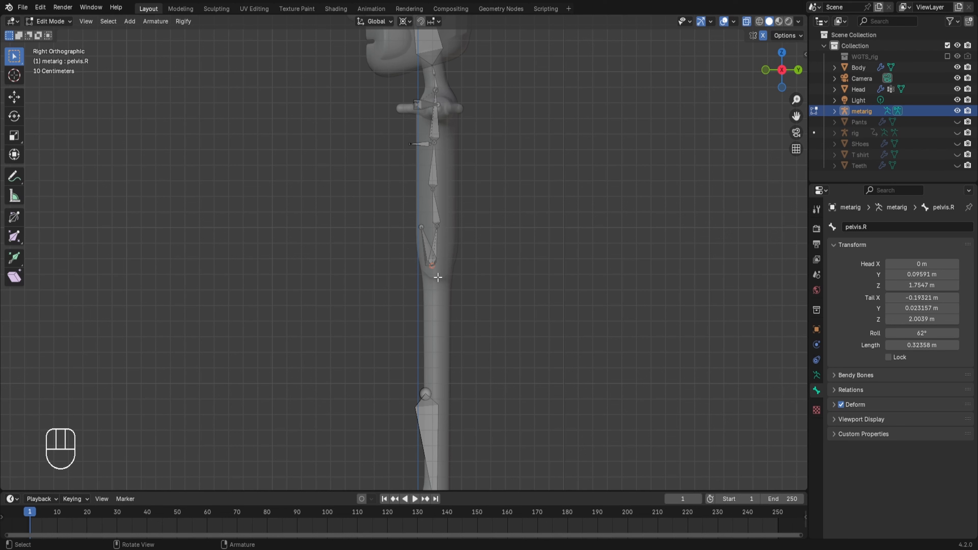
pyautogui.press('g')
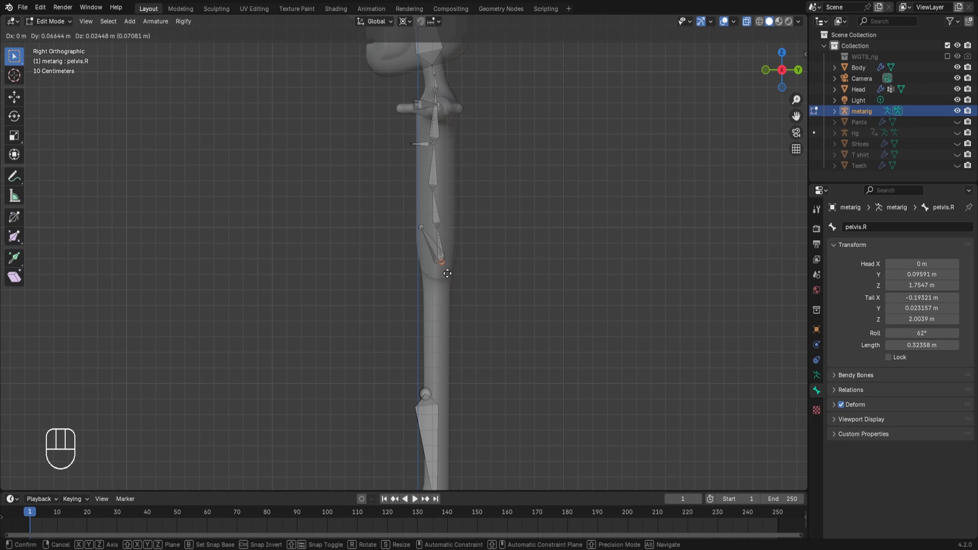
pyautogui.click(447, 280)
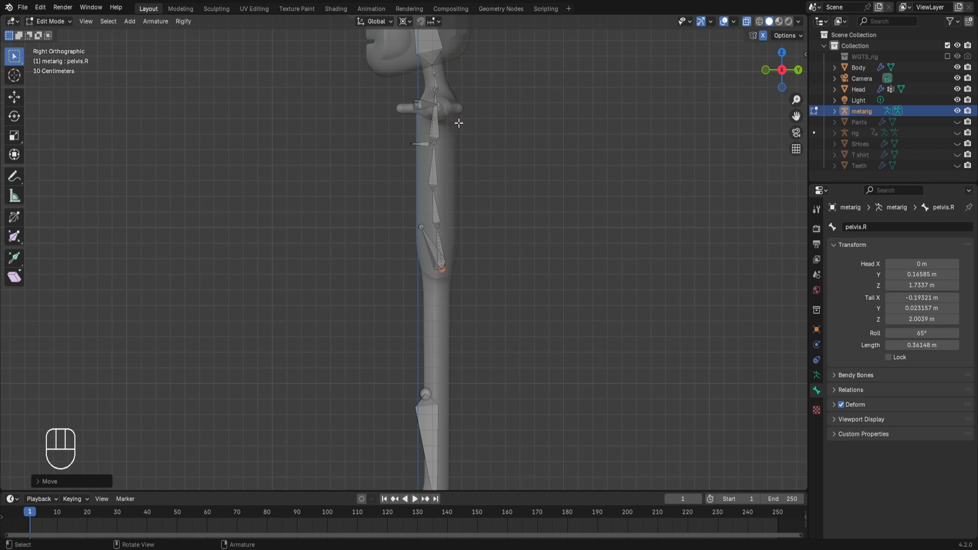
pyautogui.scroll(2, 476, 284)
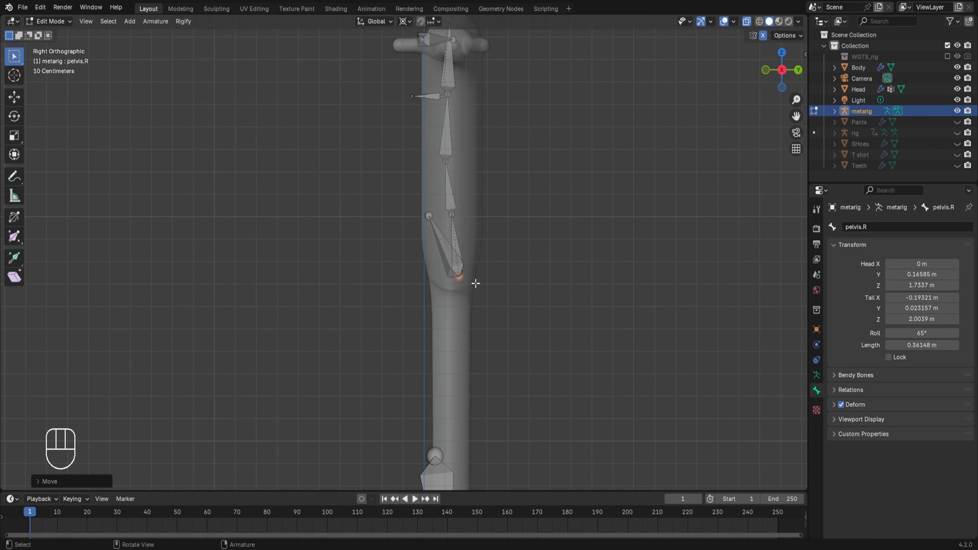
pyautogui.scroll(1, 498, 283)
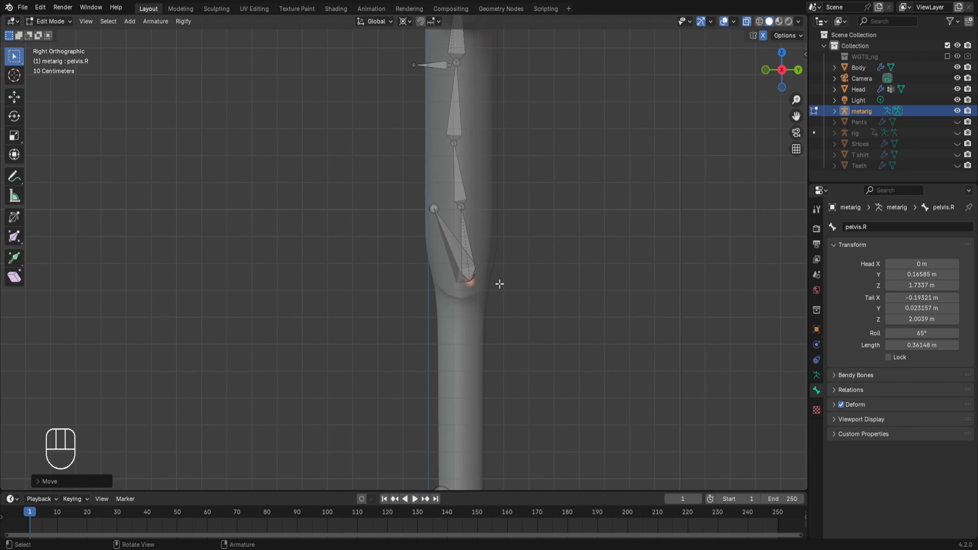
pyautogui.click(465, 276)
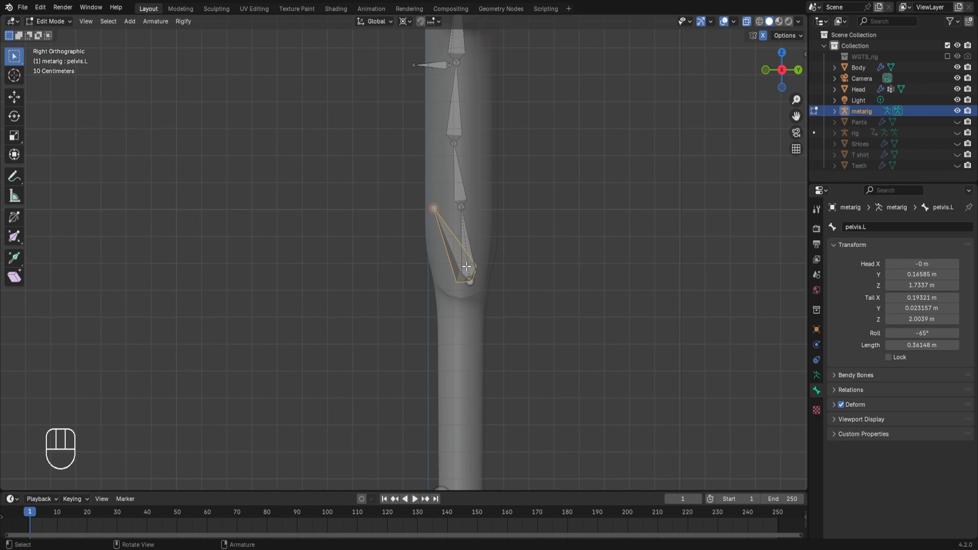
pyautogui.press('KP_1')
pyautogui.click(264, 241)
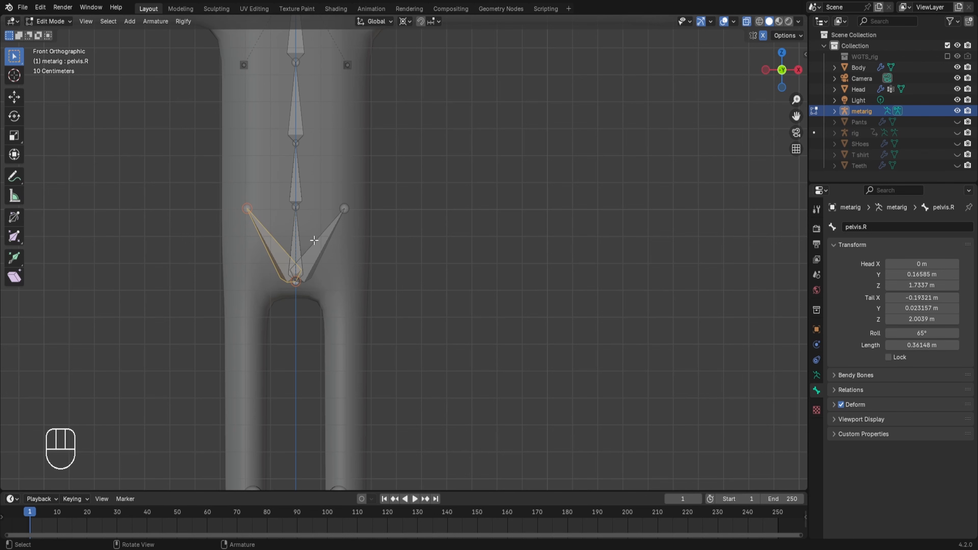
pyautogui.click(319, 248)
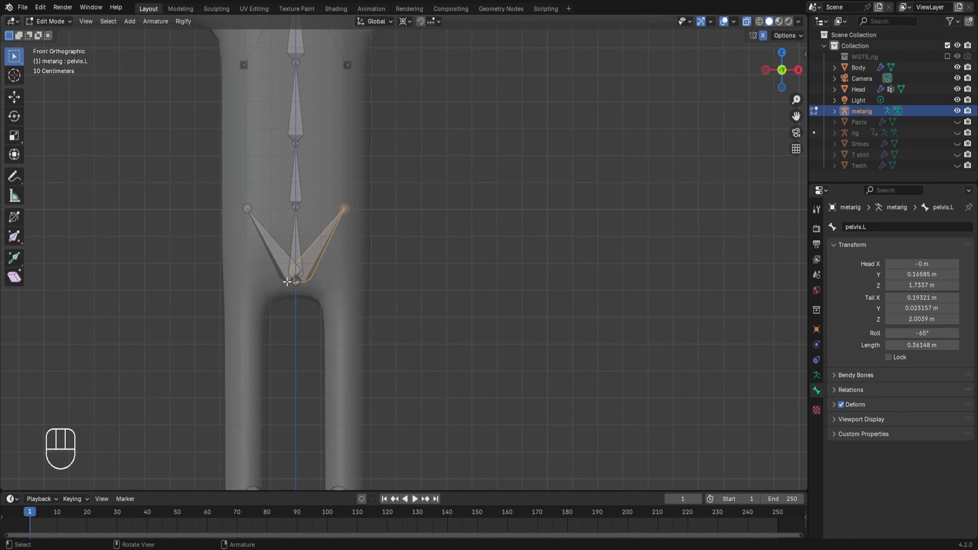
pyautogui.moveTo(281, 277); pyautogui.dragTo(328, 305)
pyautogui.press('KP_3')
pyautogui.press('g')
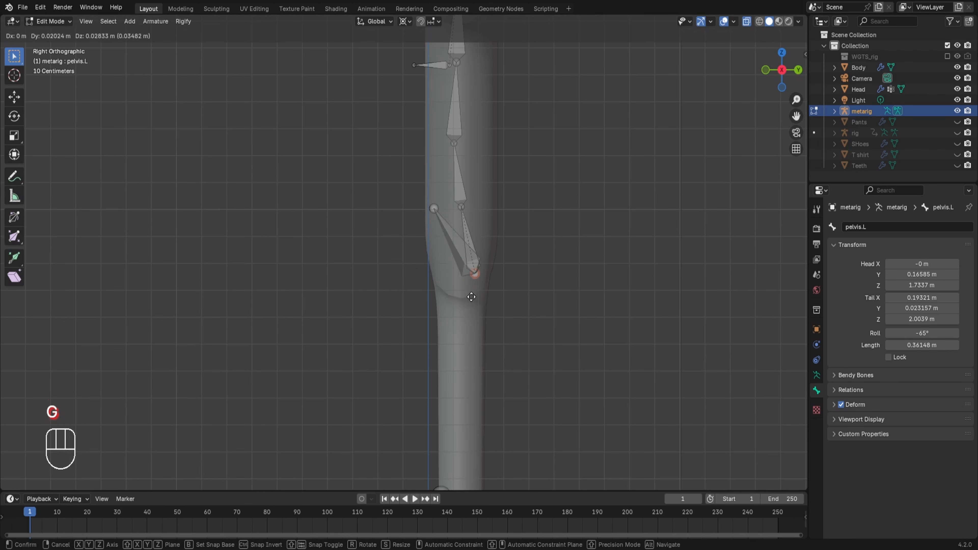
pyautogui.click(474, 286)
# Move the tip joint of spine.001 back to about Y 0.117 m, keeping its height, to straighten the spine
pyautogui.click(461, 206)
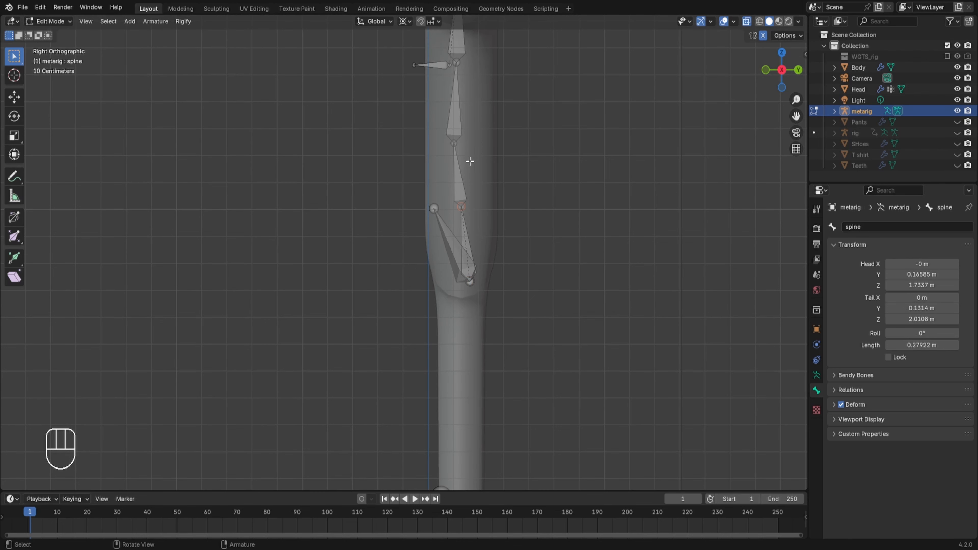
pyautogui.scroll(-1, 470, 166)
pyautogui.keyDown('shift'); pyautogui.moveTo(491, 218); pyautogui.dragTo(495, 357, button='middle'); pyautogui.keyUp('shift')
pyautogui.press('g')
pyautogui.click(453, 298)
pyautogui.press('g')
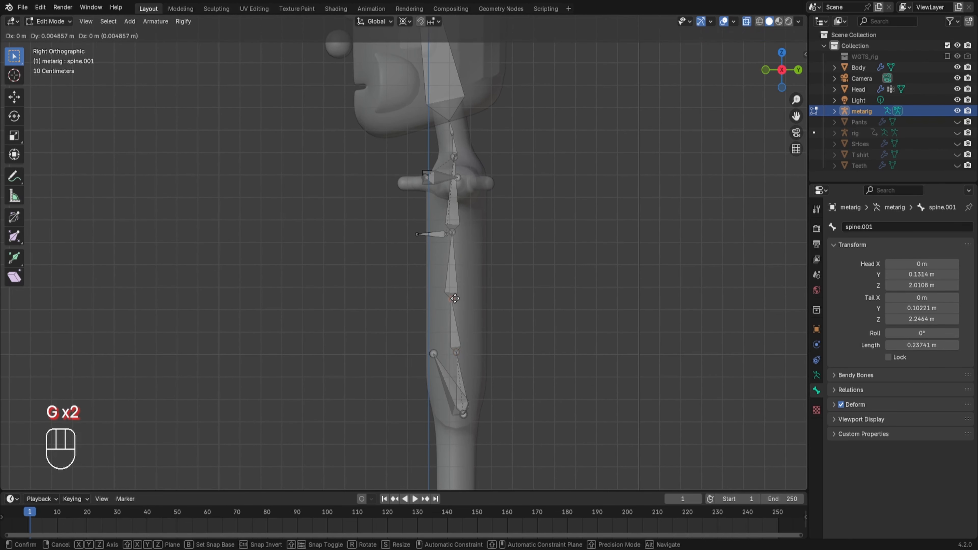
pyautogui.click(456, 298)
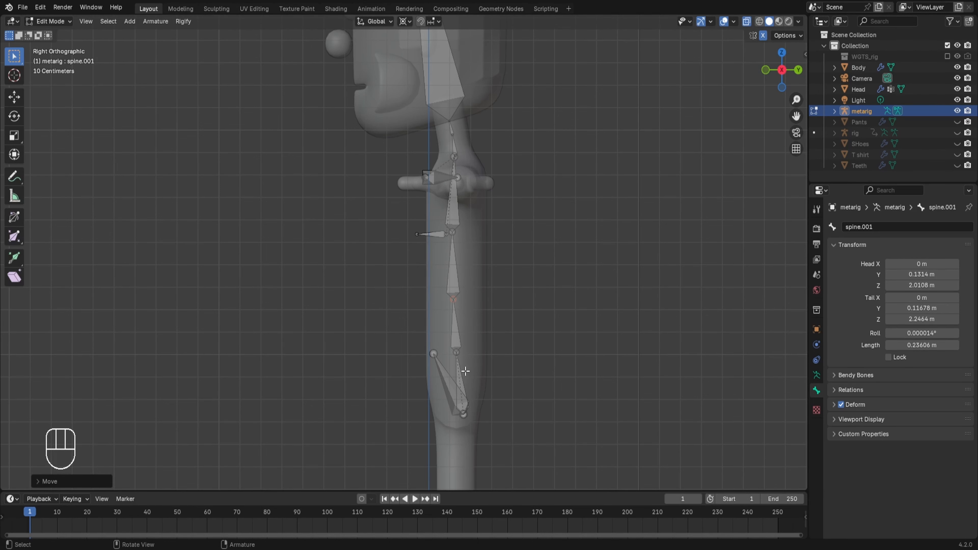
# In front view, move the tip of pelvis.L outward and down to about X 0.259 m, Z 1.931 m
pyautogui.press('KP_1')
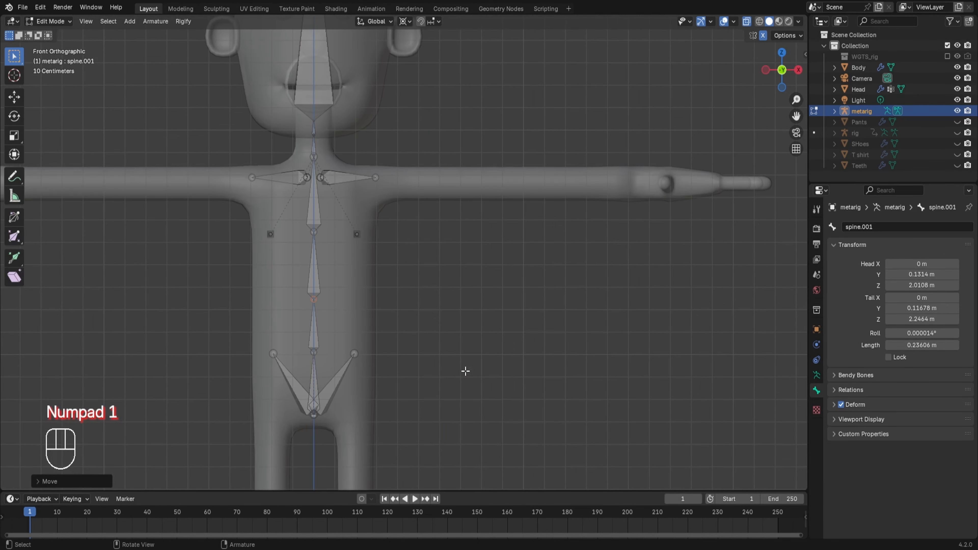
pyautogui.click(352, 354)
pyautogui.press('g')
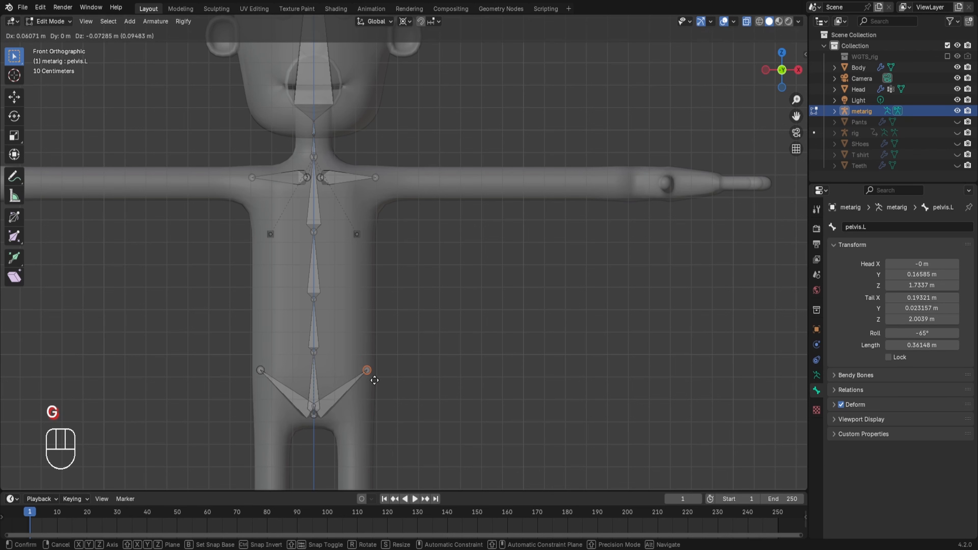
pyautogui.click(374, 381)
# Lower the base joint of shoulder.L to about Z 2.735 m and shift it outward to about X 0.047 m
pyautogui.scroll(2, 371, 375)
pyautogui.keyDown('shift'); pyautogui.moveTo(332, 212); pyautogui.dragTo(375, 308, button='middle'); pyautogui.keyUp('shift')
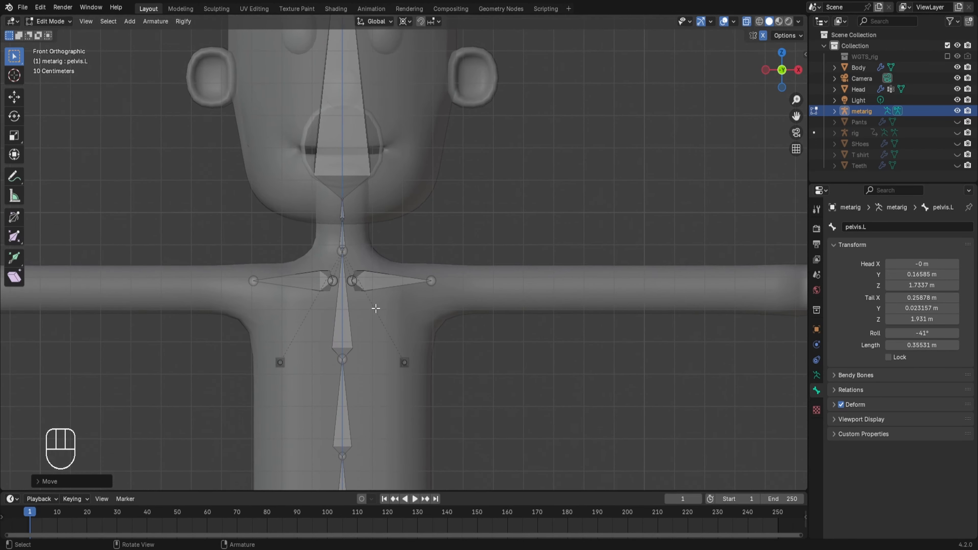
pyautogui.click(404, 274)
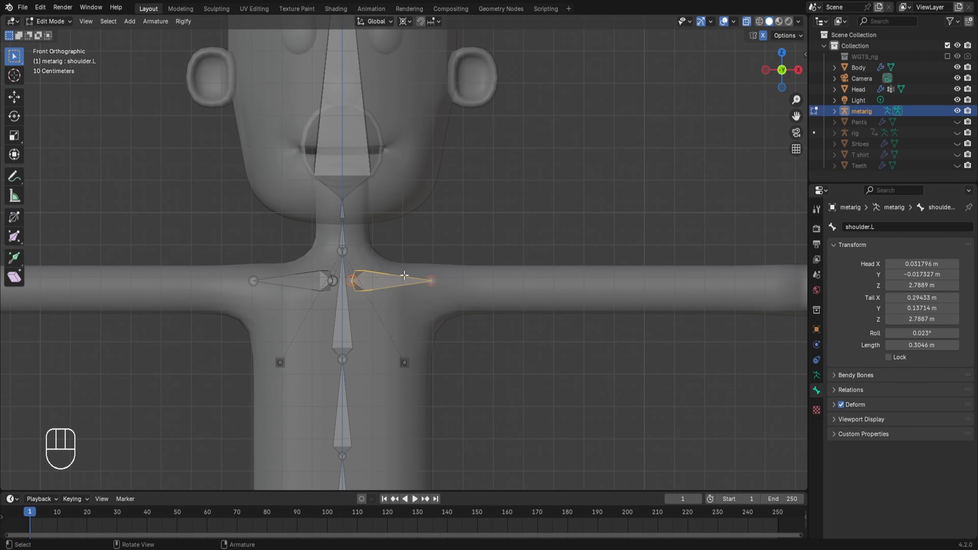
pyautogui.click(353, 278)
pyautogui.press('g')
pyautogui.press('z')
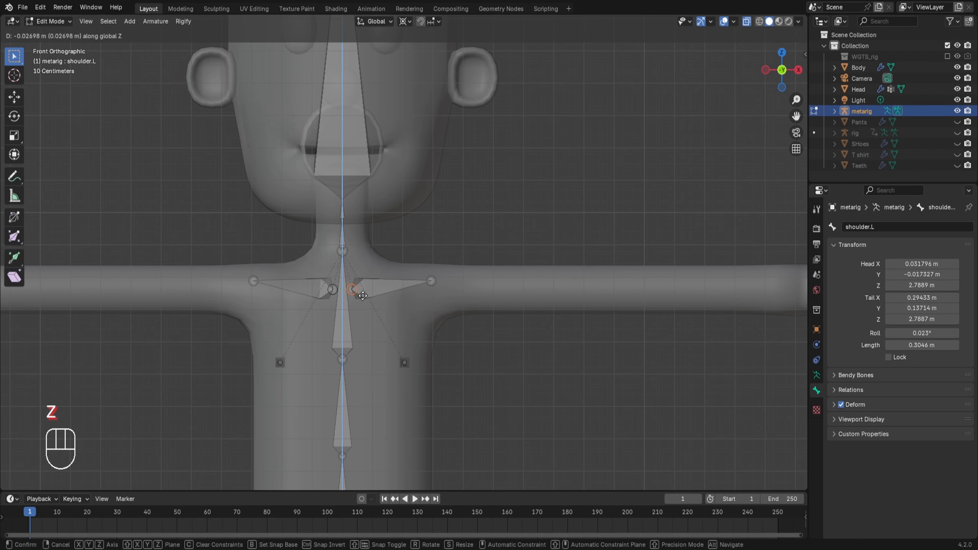
pyautogui.click(366, 304)
pyautogui.press('g')
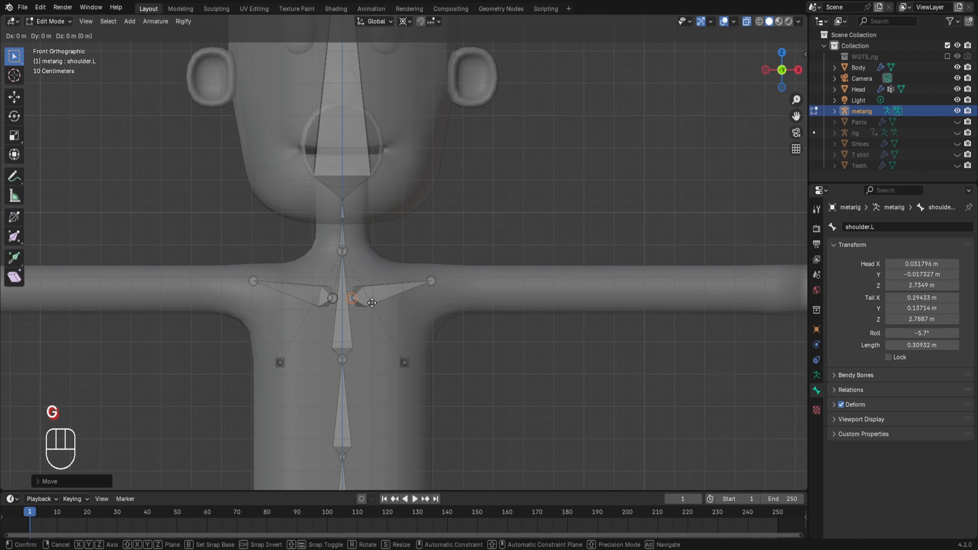
pyautogui.press('x')
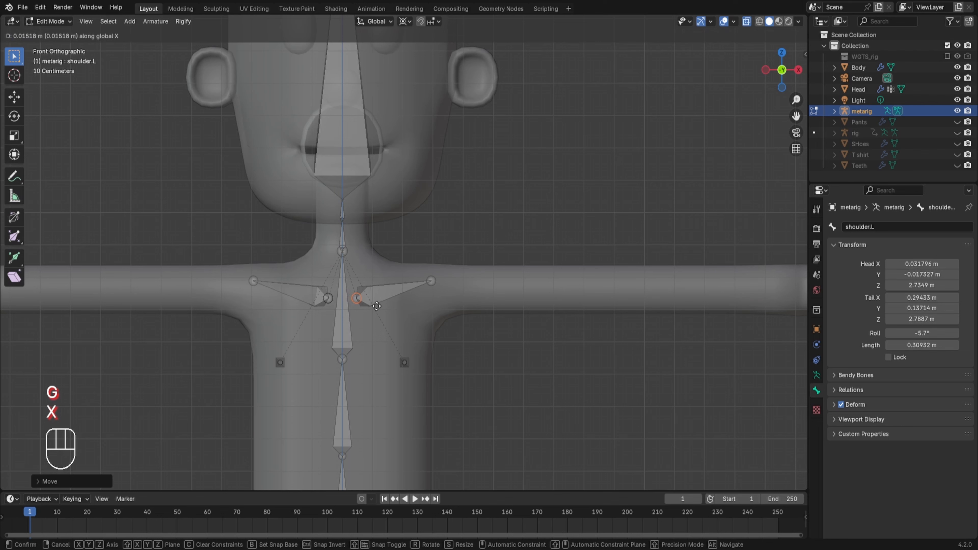
pyautogui.click(377, 304)
# Raise the tip of shoulder.L about 0.03 m toward the top of the shoulder
pyautogui.click(432, 280)
pyautogui.press('g')
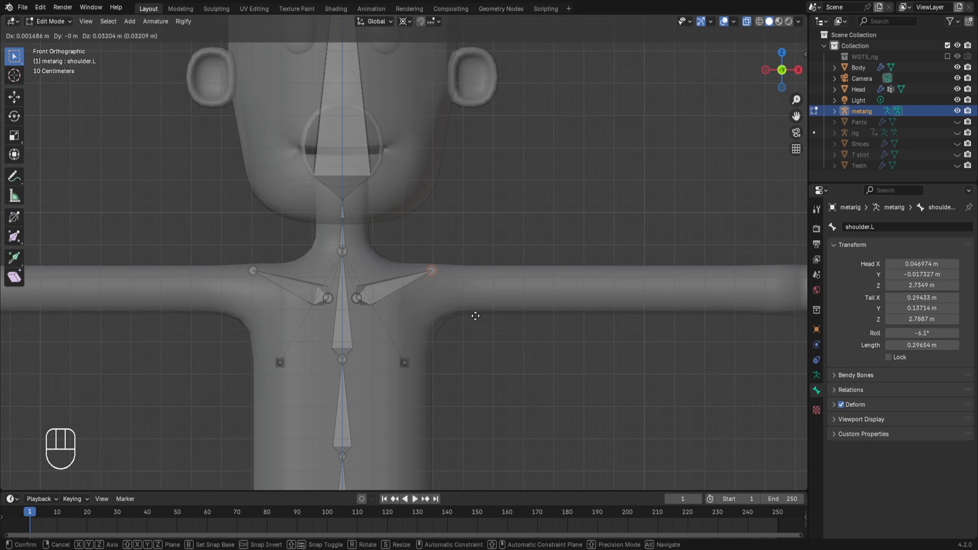
pyautogui.press('Escape')
# Move the breast.L bone inward along X to about X 0.148 m
pyautogui.click(401, 362)
pyautogui.moveTo(389, 350); pyautogui.dragTo(431, 388)
pyautogui.press('g')
pyautogui.press('x')
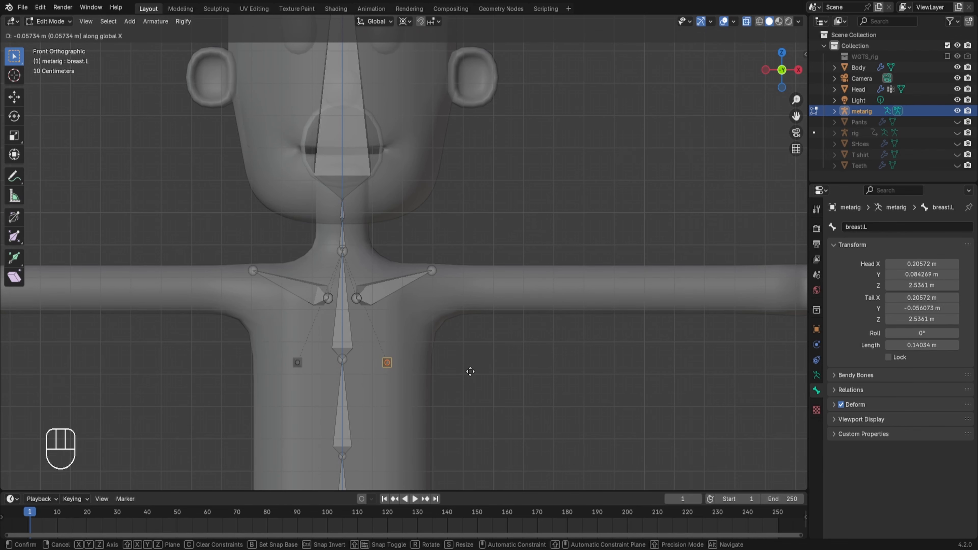
pyautogui.click(470, 371)
# Reveal all hidden bones of the metarig, with the pelvis and legs in view
pyautogui.scroll(-1, 552, 410)
pyautogui.scroll(-1, 449, 419)
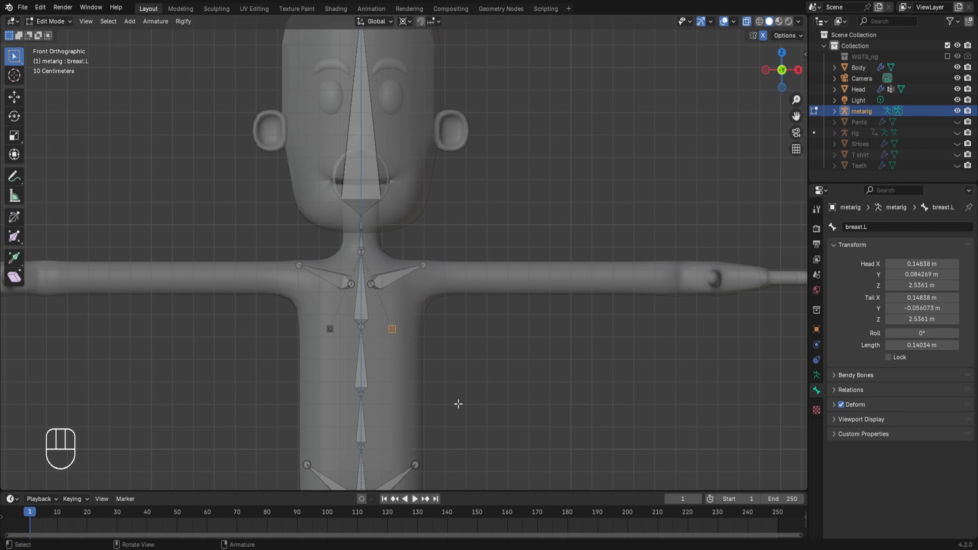
pyautogui.keyDown('shift'); pyautogui.moveTo(458, 404); pyautogui.dragTo(455, 196, button='middle'); pyautogui.keyUp('shift')
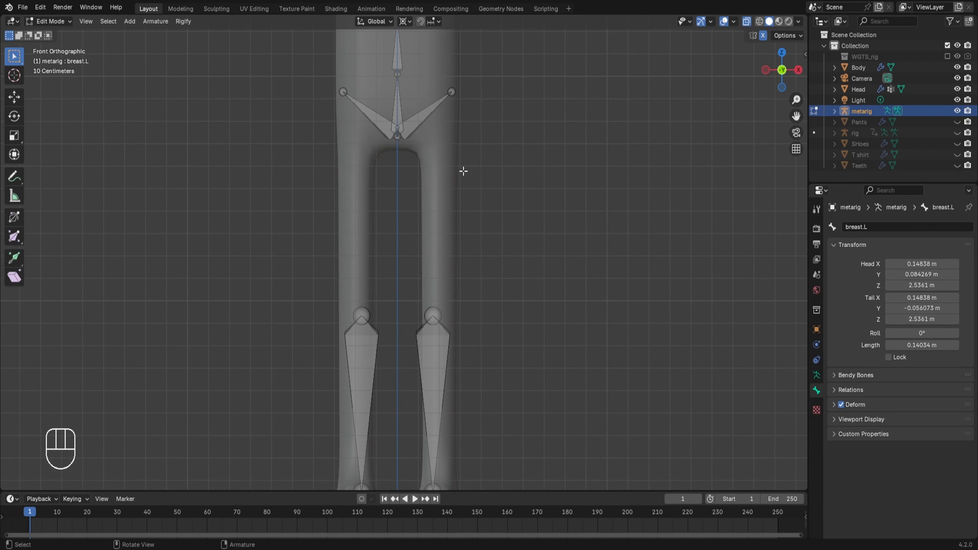
pyautogui.hotkey('alt', 'h')
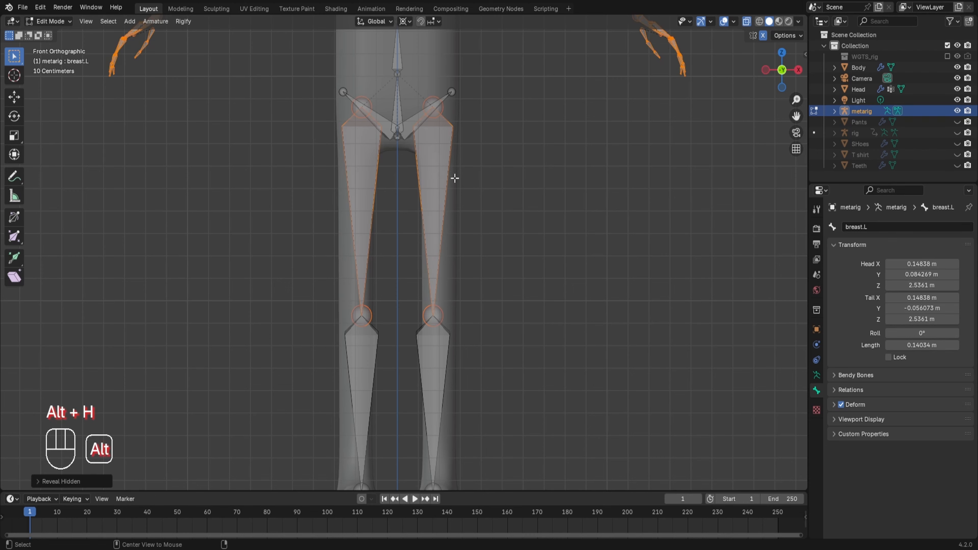
# Move the left leg's thigh, shin, foot and heel bones outward along X to about X 0.208 m
pyautogui.keyDown('shift'); pyautogui.moveTo(410, 438); pyautogui.dragTo(450, 500); pyautogui.keyUp('shift')
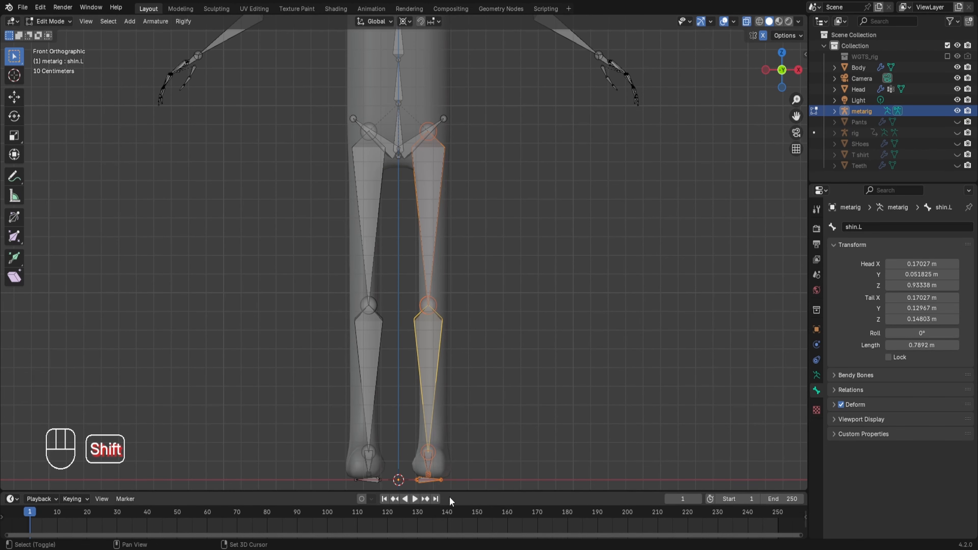
pyautogui.click(432, 191)
pyautogui.keyDown('shift'); pyautogui.click(433, 190); pyautogui.keyUp('shift')
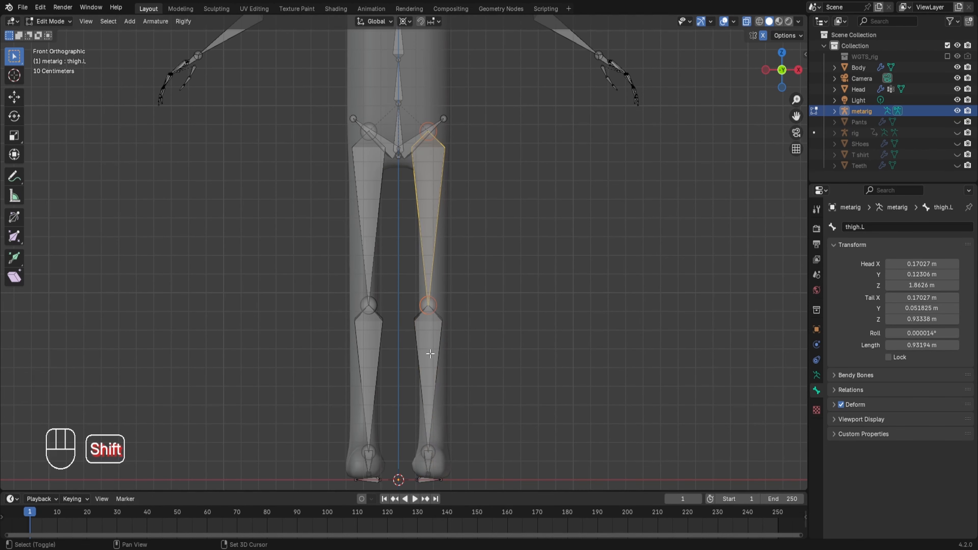
pyautogui.keyDown('shift'); pyautogui.click(433, 365); pyautogui.keyUp('shift')
pyautogui.keyDown('shift'); pyautogui.moveTo(416, 454); pyautogui.dragTo(464, 492); pyautogui.keyUp('shift')
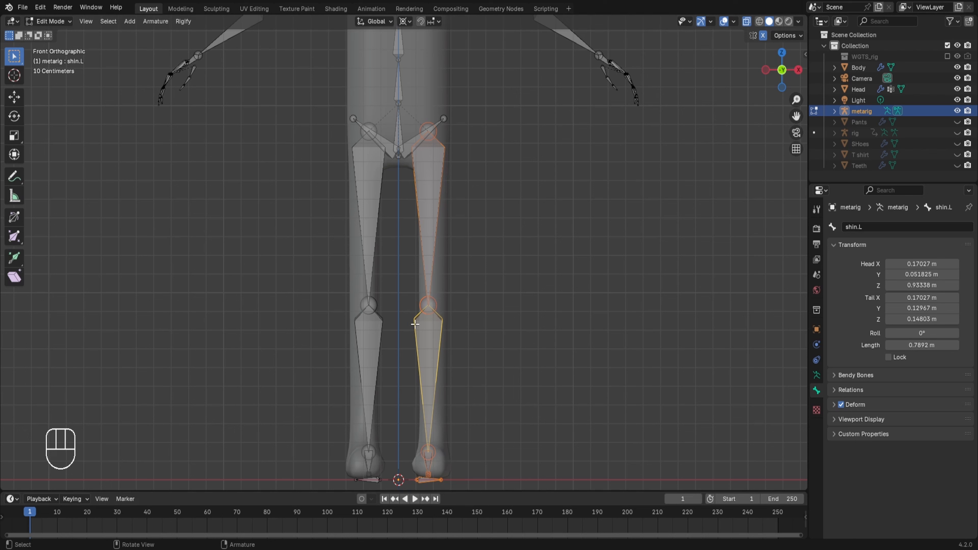
pyautogui.press('g')
pyautogui.press('x')
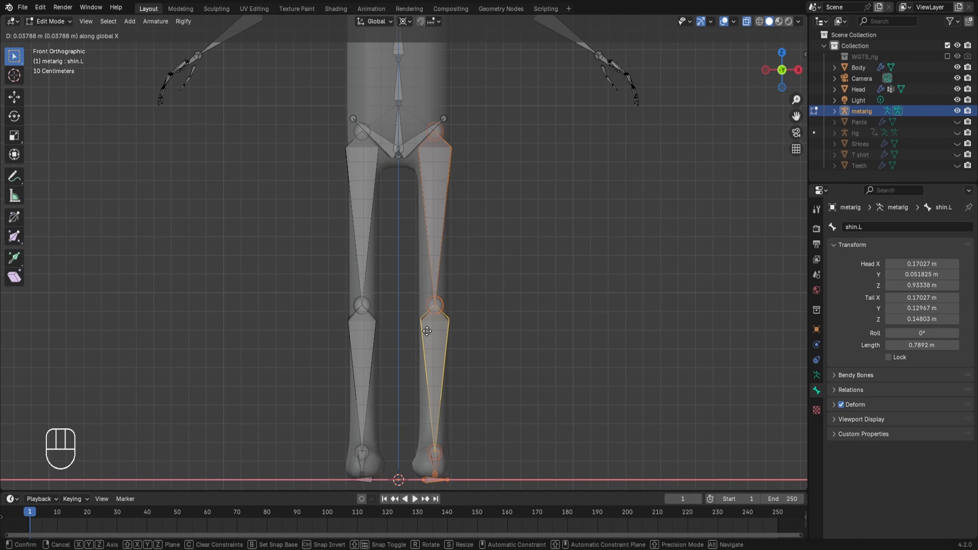
pyautogui.click(437, 310)
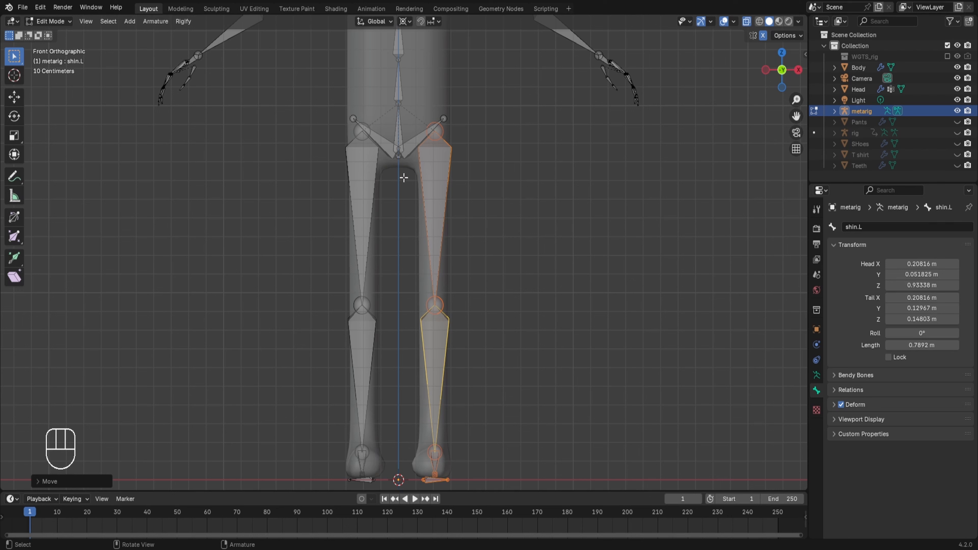
# Lower the hip joint at the top of thigh.L along Z to about Z 1.717 m
pyautogui.click(435, 186)
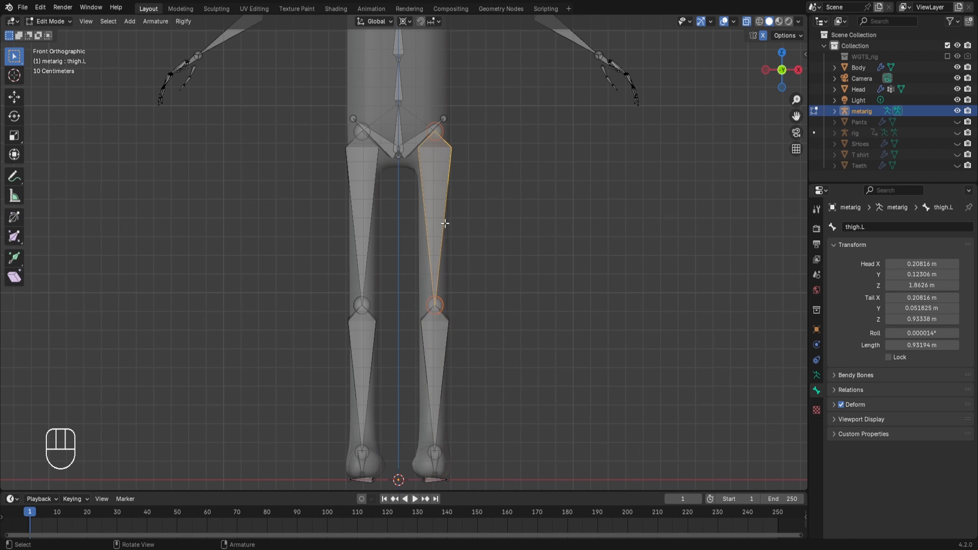
pyautogui.click(437, 130)
pyautogui.press('g')
pyautogui.press('z')
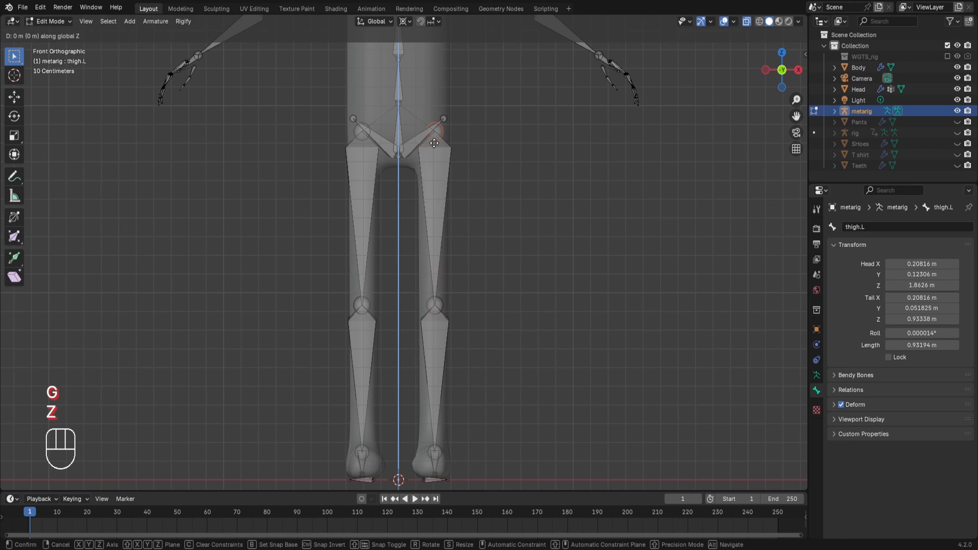
pyautogui.click(433, 170)
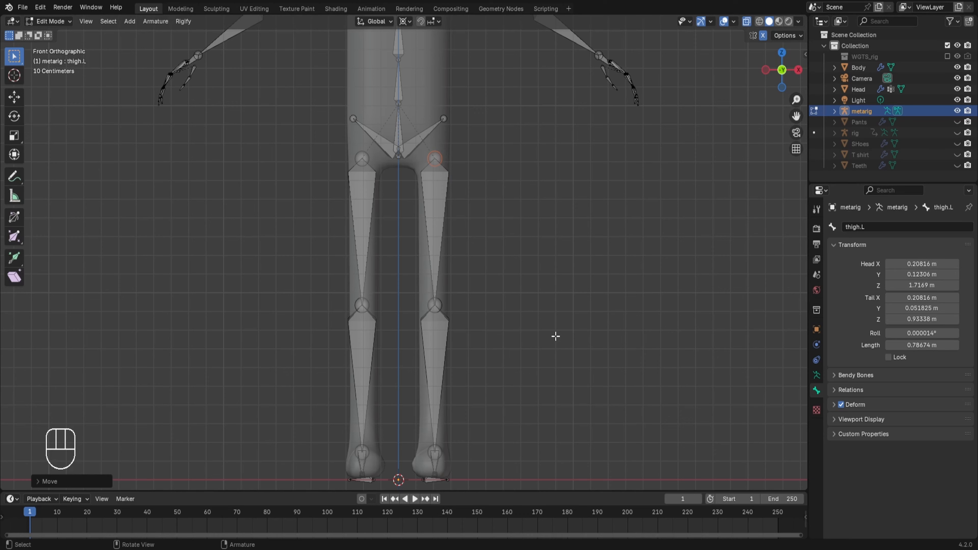
# In side view, reposition the ankle joint of shin.L at about Y 0.141 m, Z 0.279 m
pyautogui.press('KP_3')
pyautogui.click(446, 451)
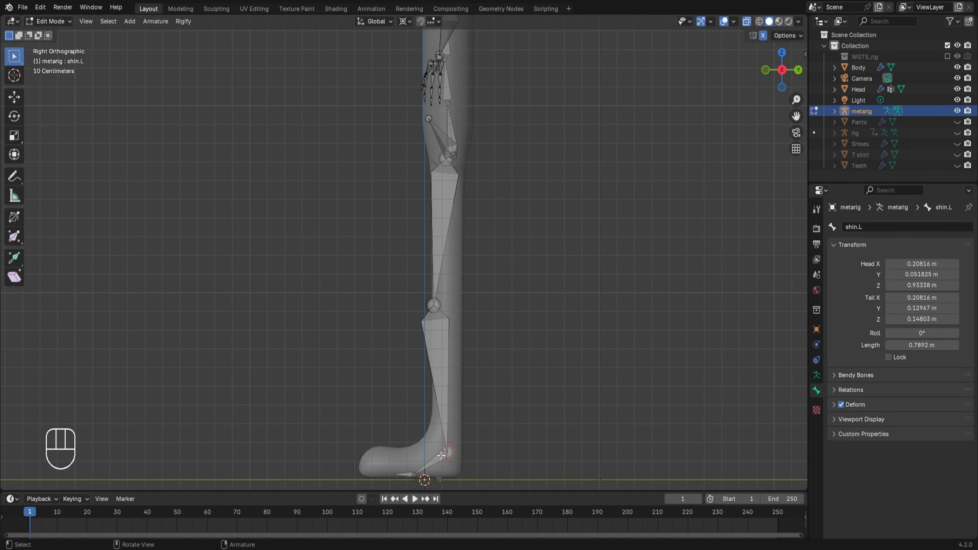
pyautogui.press('g')
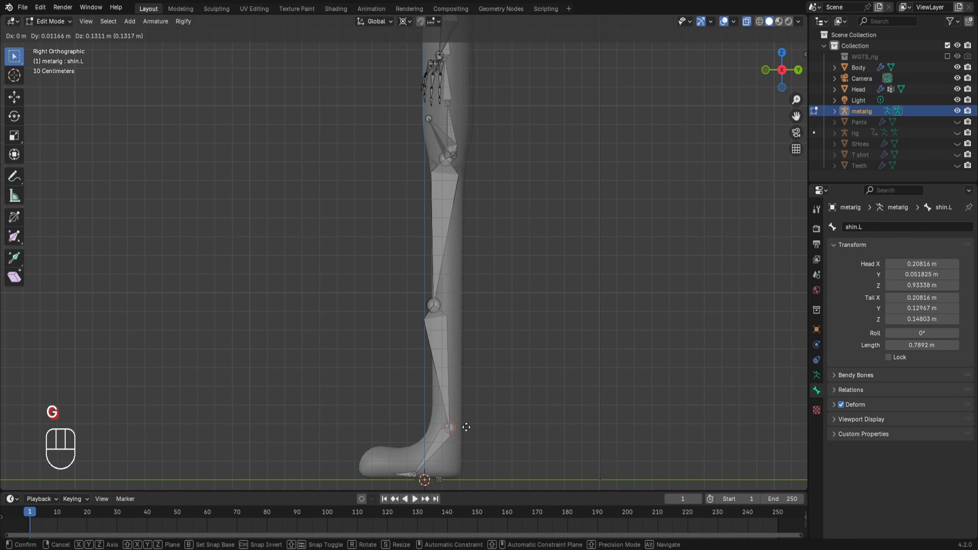
pyautogui.click(463, 427)
# Raise the tip of foot.L to about Y -0.052 m, Z 0.090 m, and extend the tip of toe.L about 0.17 m toward the foot's front end
pyautogui.click(423, 480)
pyautogui.press('g')
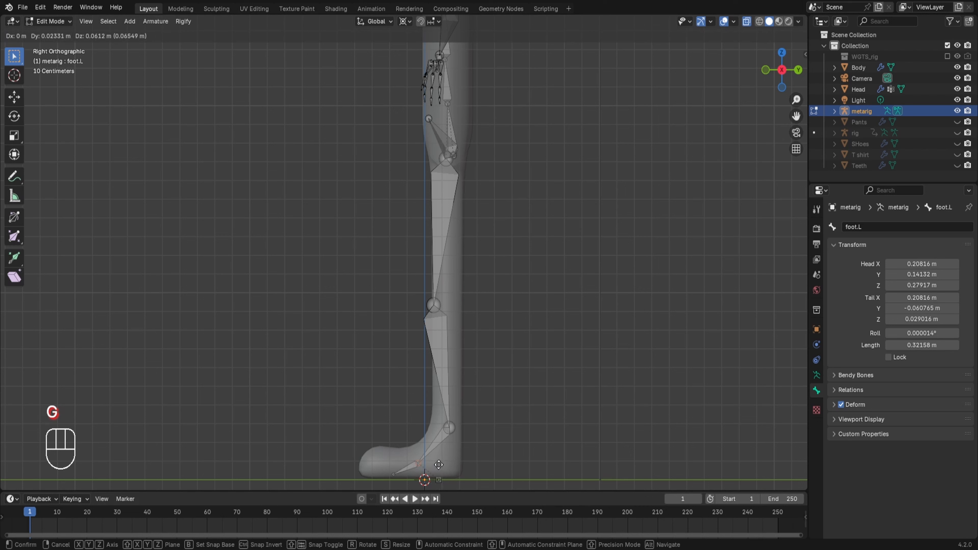
pyautogui.click(436, 465)
pyautogui.click(399, 472)
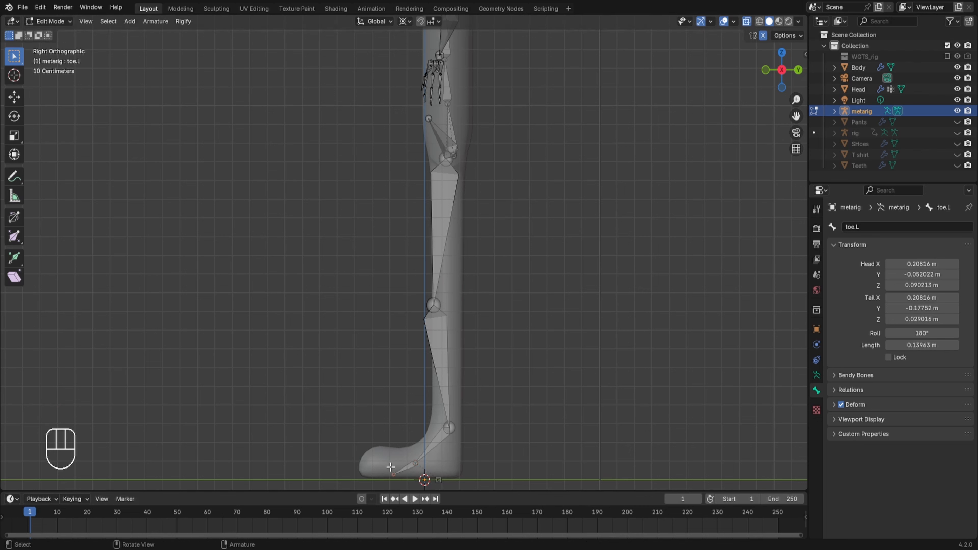
pyautogui.press('g')
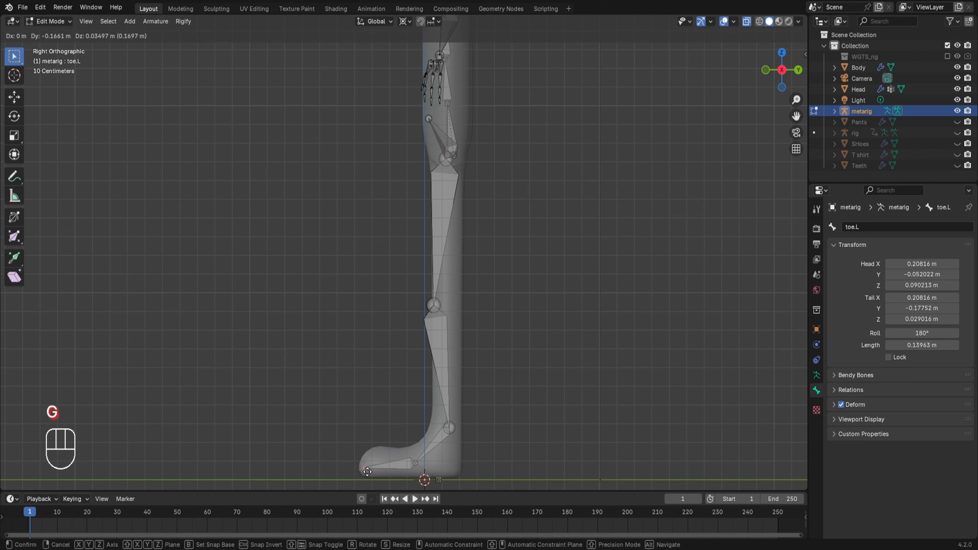
pyautogui.click(366, 470)
# Move the heel.02.L bone to the back of the heel, at about Y 0.196 m, Z 0.027 m
pyautogui.keyDown('shift'); pyautogui.moveTo(468, 401); pyautogui.dragTo(449, 285, button='middle'); pyautogui.keyUp('shift')
pyautogui.scroll(4, 448, 285)
pyautogui.click(431, 474)
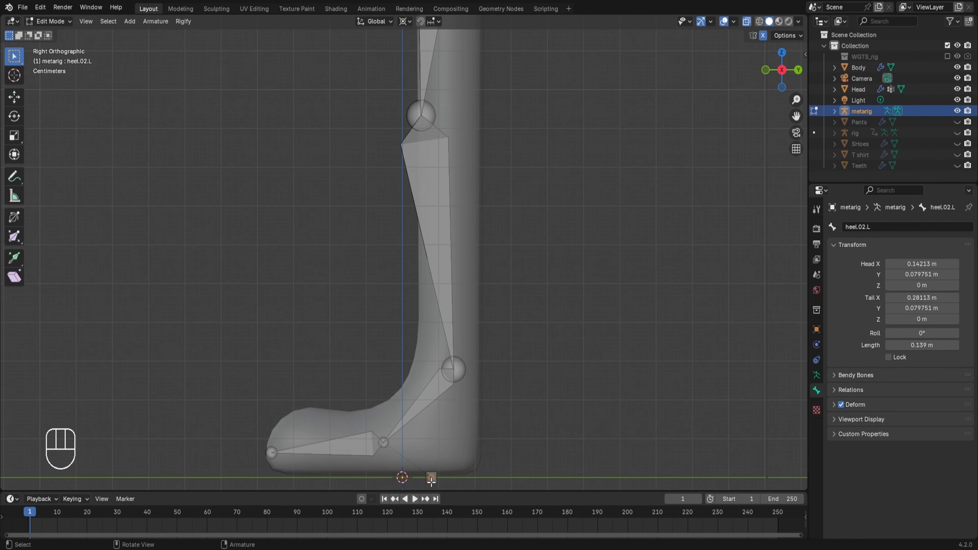
pyautogui.keyDown('shift'); pyautogui.click(433, 478); pyautogui.keyUp('shift')
pyautogui.press('g')
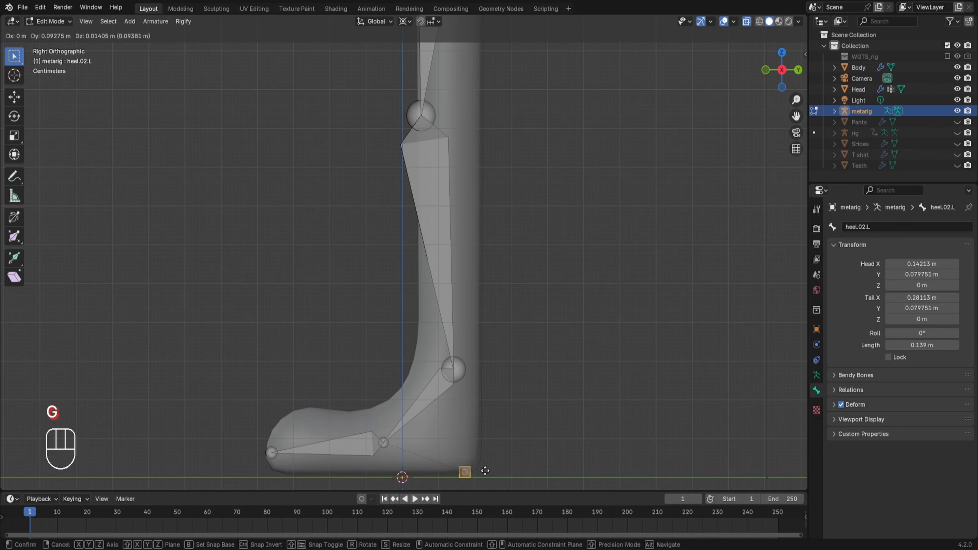
pyautogui.click(483, 451)
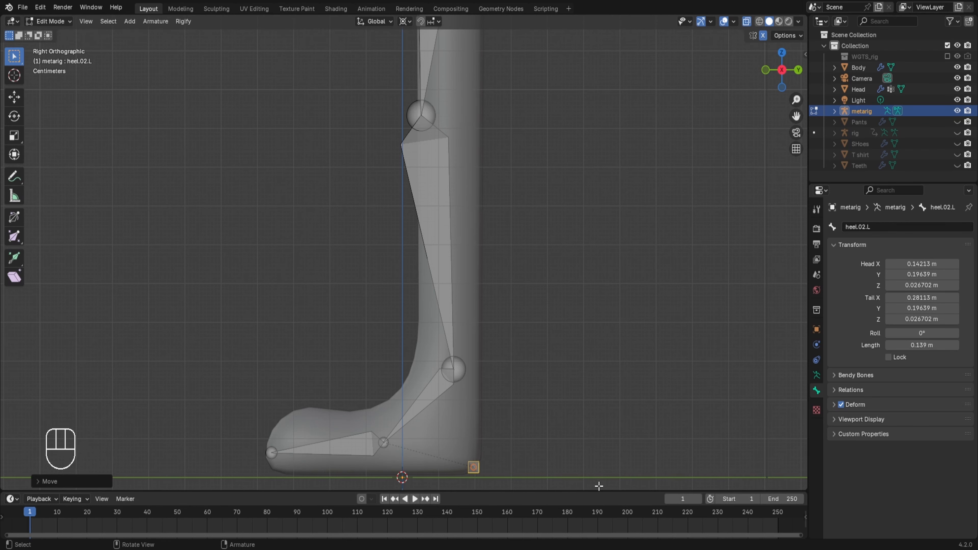
# Shift the knee joint between thigh.L and shin.L backward along Y to about Y 0.066 m
pyautogui.scroll(-3, 579, 216)
pyautogui.keyDown('shift'); pyautogui.moveTo(488, 146); pyautogui.dragTo(498, 273, button='middle'); pyautogui.keyUp('shift')
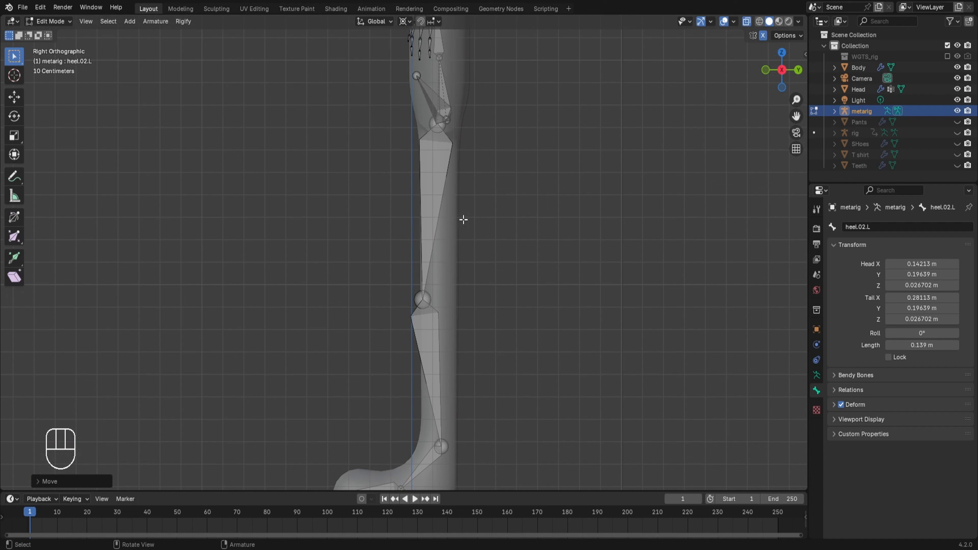
pyautogui.click(432, 256)
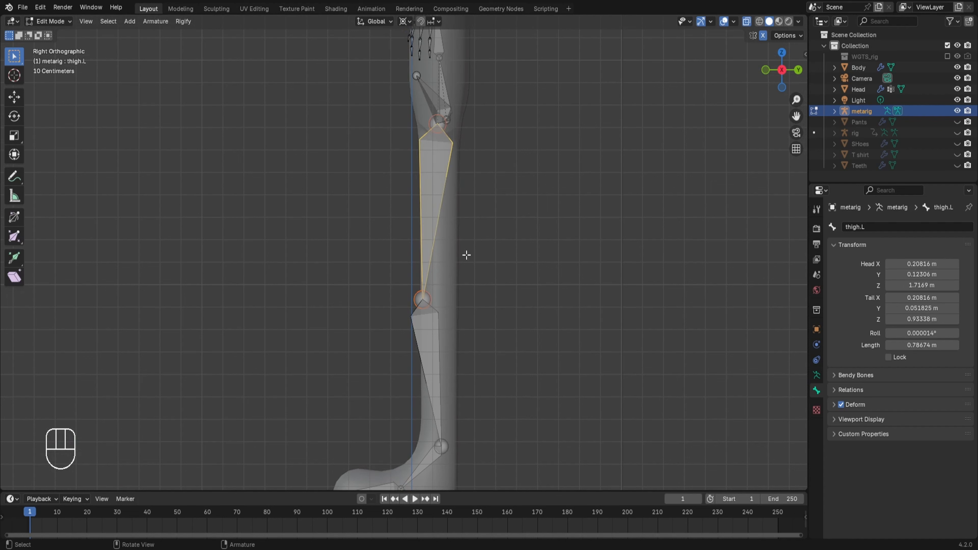
pyautogui.click(432, 348)
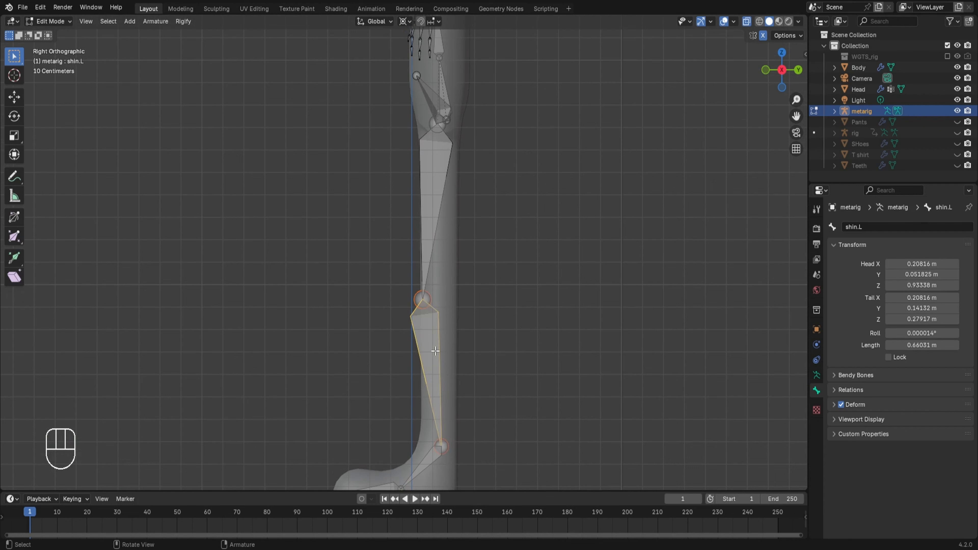
pyautogui.click(425, 298)
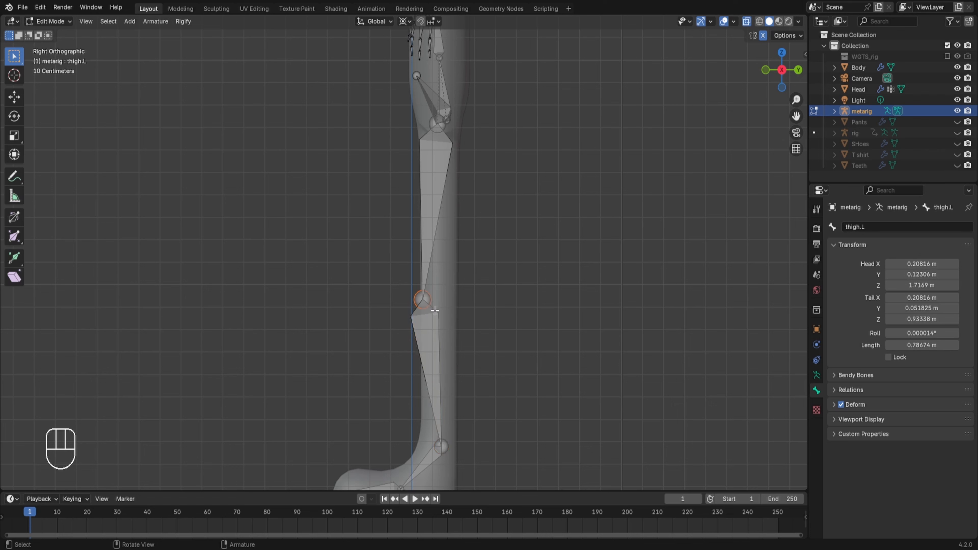
pyautogui.press('g')
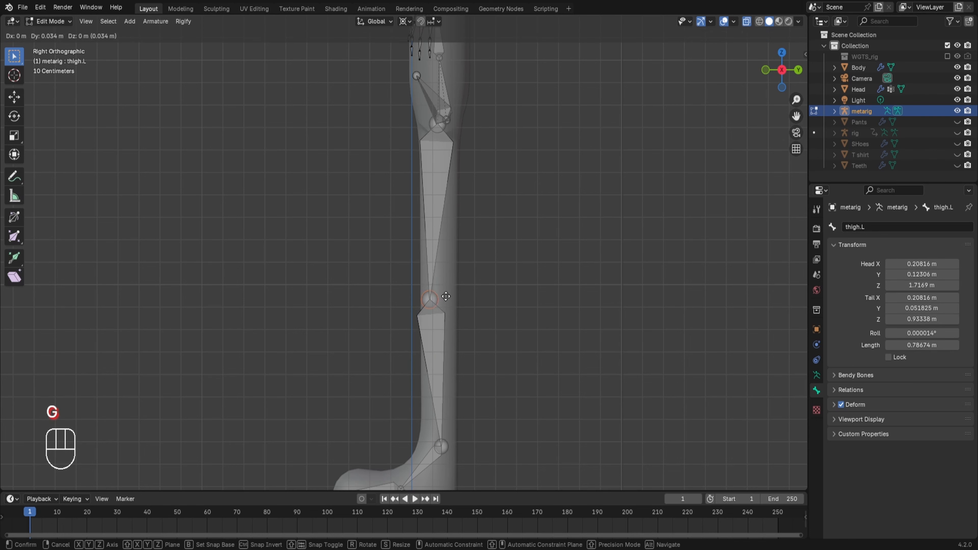
pyautogui.rightClick(446, 299)
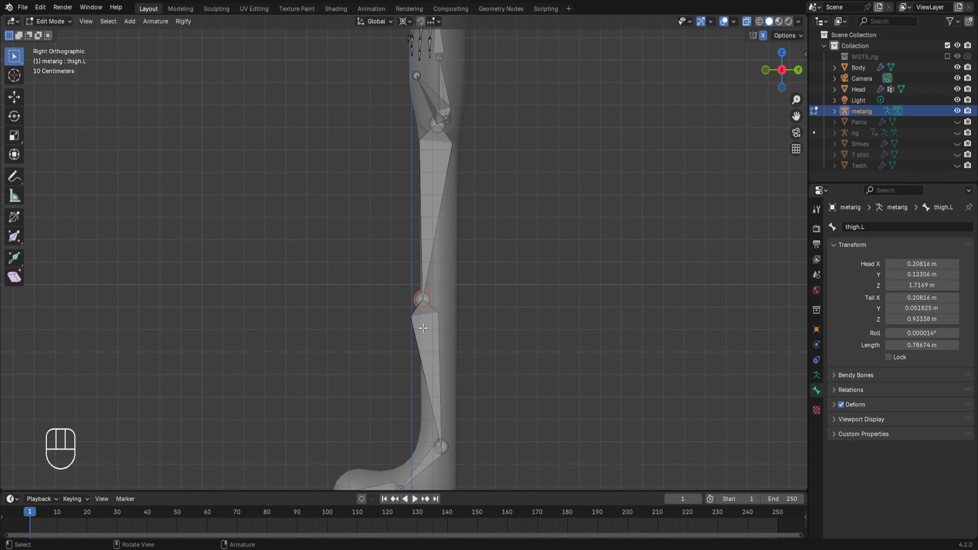
pyautogui.scroll(-5, 422, 328)
pyautogui.press('g')
pyautogui.press('y')
pyautogui.click(450, 329)
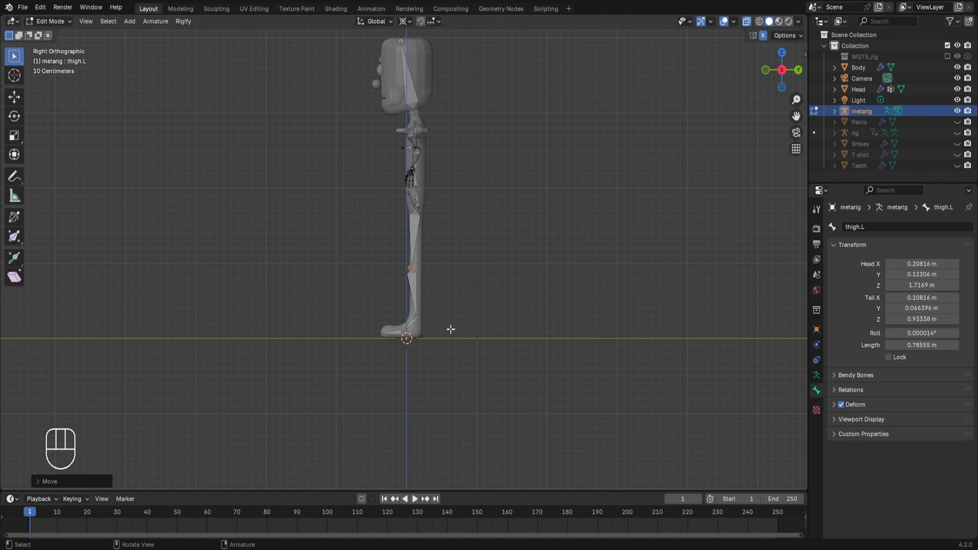
# In front view, move the elbow joint of upper_arm.L into the outstretched arm, at about X 0.962 m, Z 2.753 m
pyautogui.press('KP_1')
pyautogui.scroll(4, 515, 266)
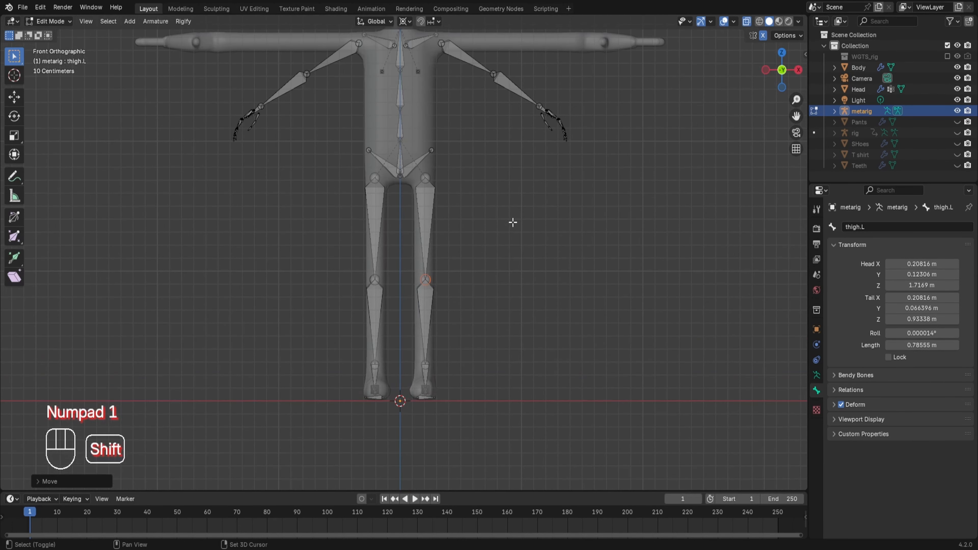
pyautogui.keyDown('shift'); pyautogui.moveTo(511, 220); pyautogui.dragTo(554, 383, button='middle'); pyautogui.keyUp('shift')
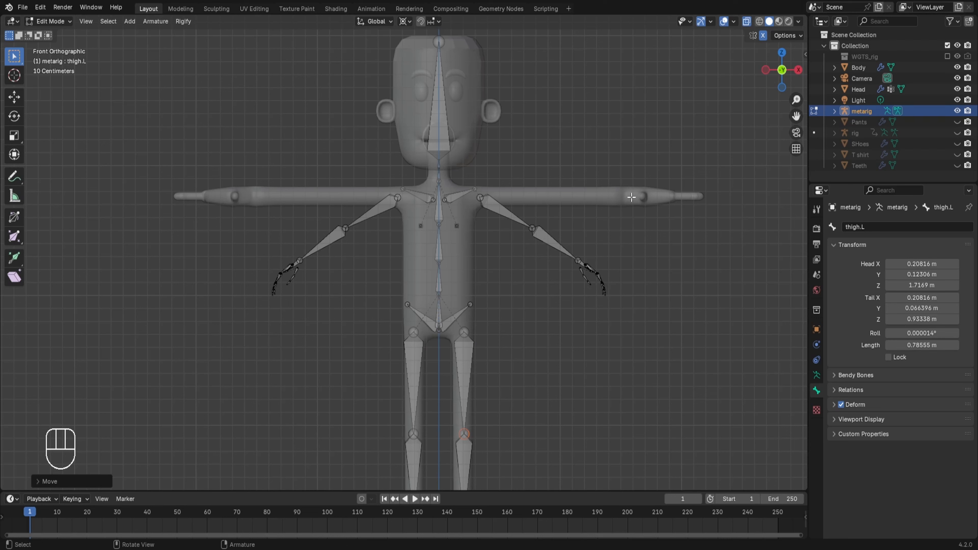
pyautogui.click(532, 228)
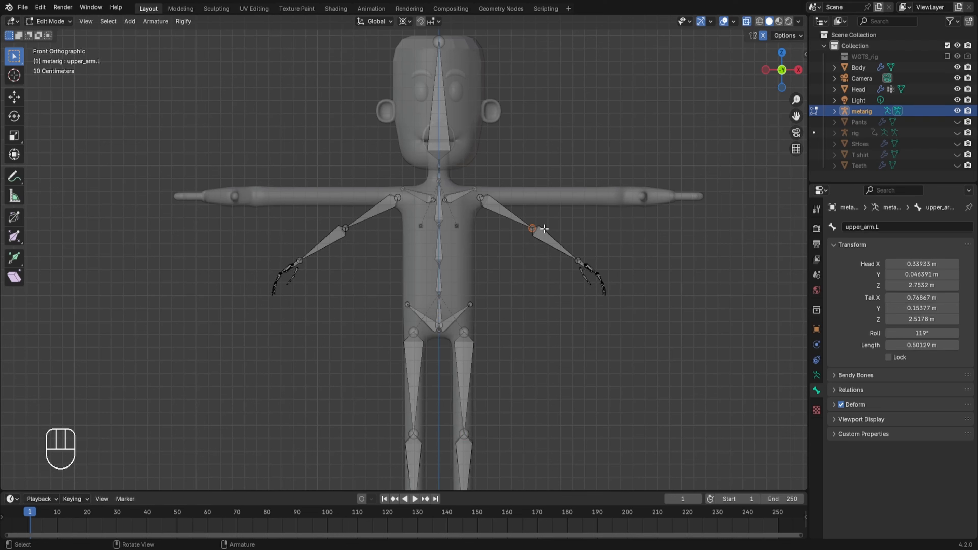
pyautogui.press('g')
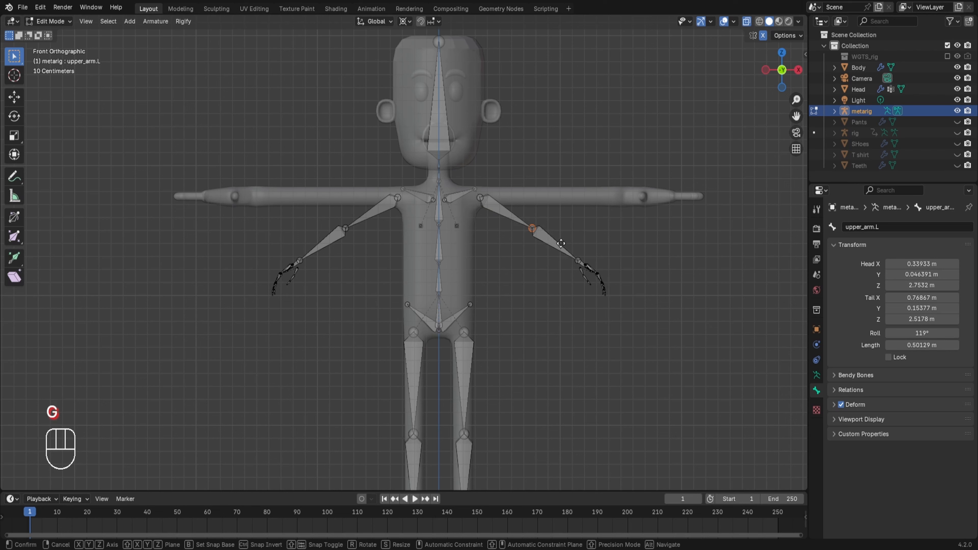
pyautogui.click(584, 212)
# Move the wrist joint of forearm.L to the end of the arm mesh, at about X 1.473 m, Z 2.760 m
pyautogui.click(577, 260)
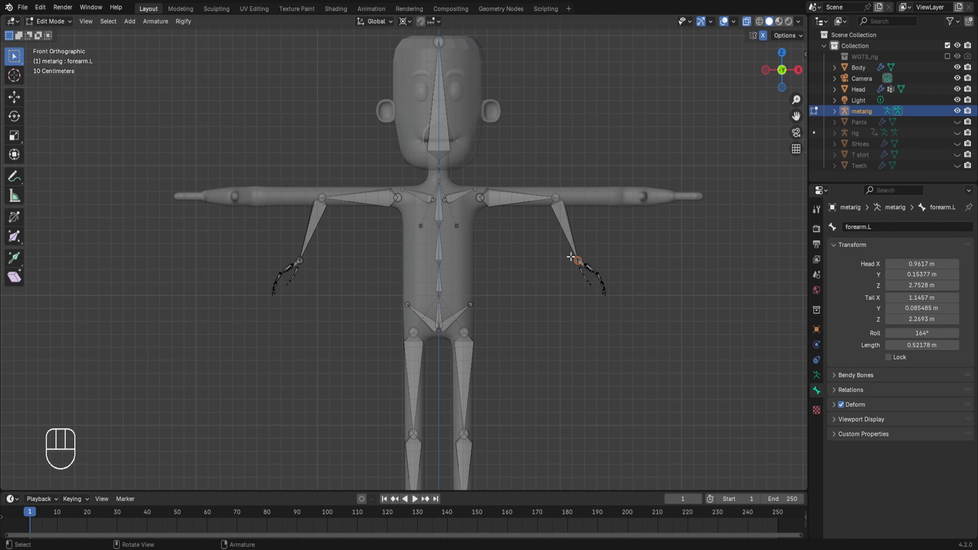
pyautogui.press('g')
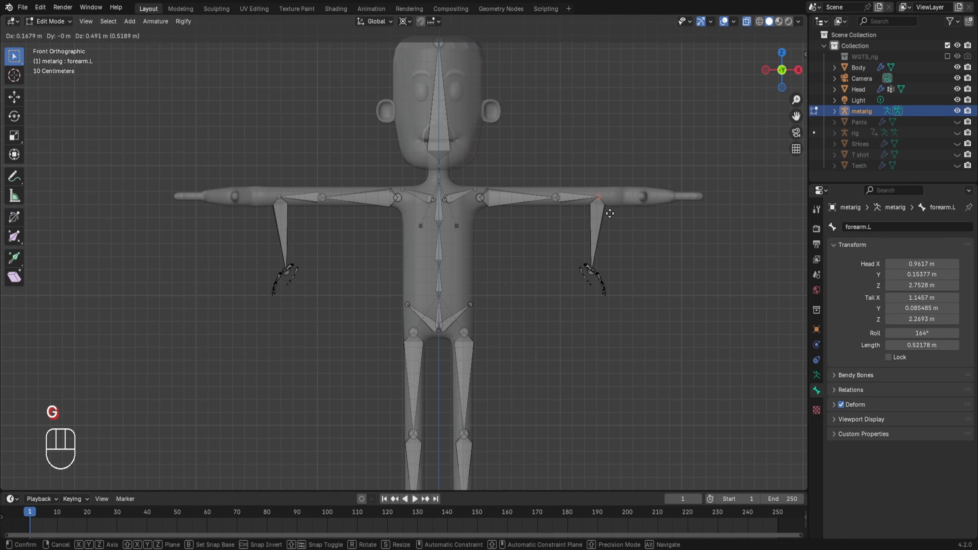
pyautogui.click(609, 213)
pyautogui.press('g')
pyautogui.press('x')
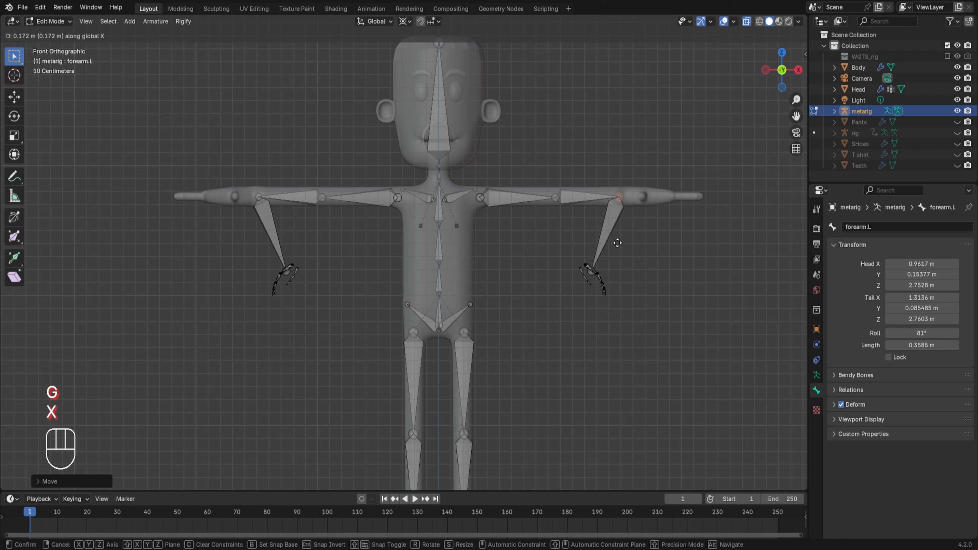
pyautogui.click(615, 240)
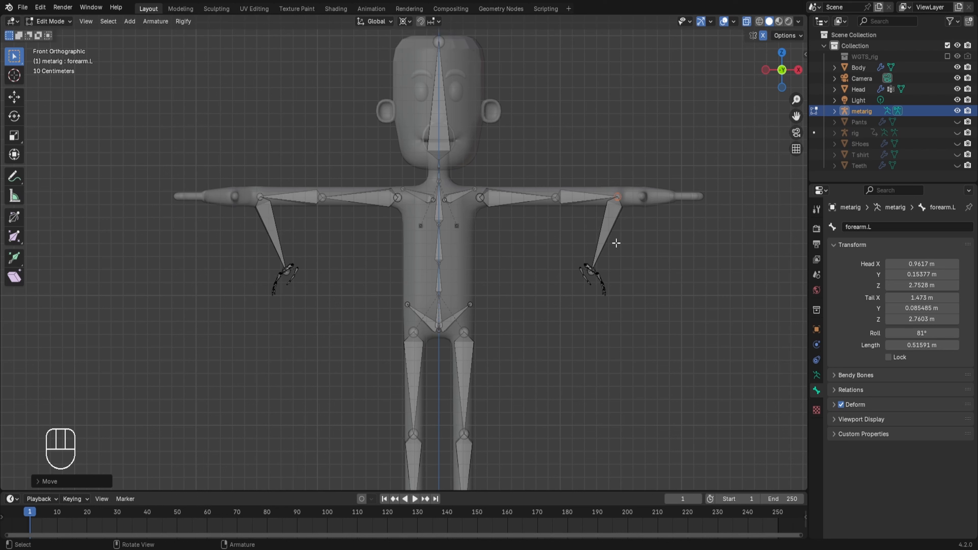
# Move all the left hand's finger and palm bones about 0.51 m outward and 0.55 m up into the hand mesh
pyautogui.click(579, 266)
pyautogui.moveTo(563, 242); pyautogui.dragTo(641, 323)
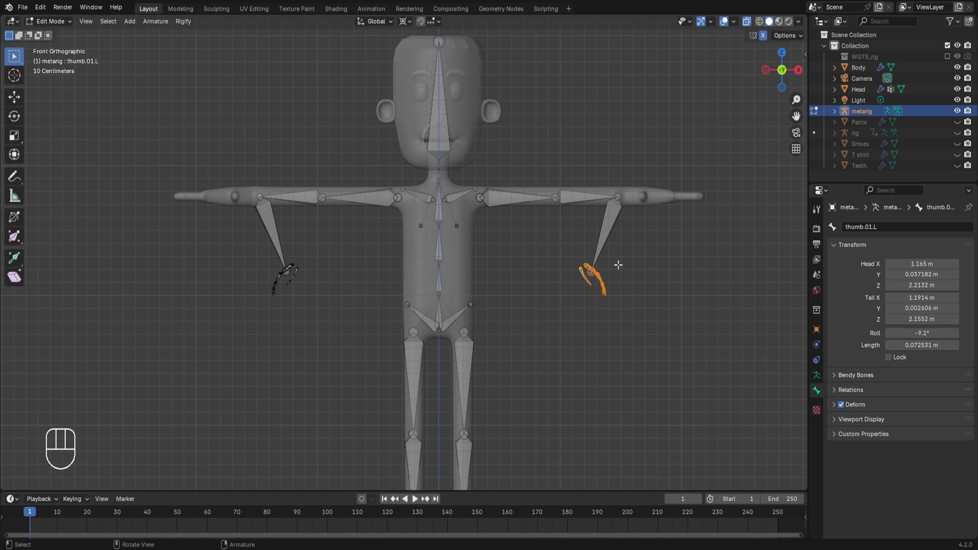
pyautogui.press('g')
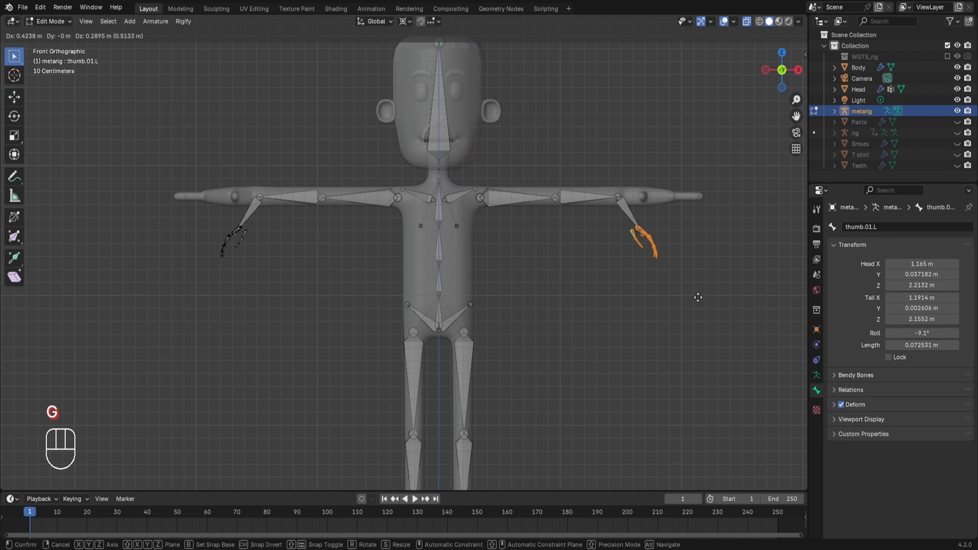
pyautogui.click(706, 266)
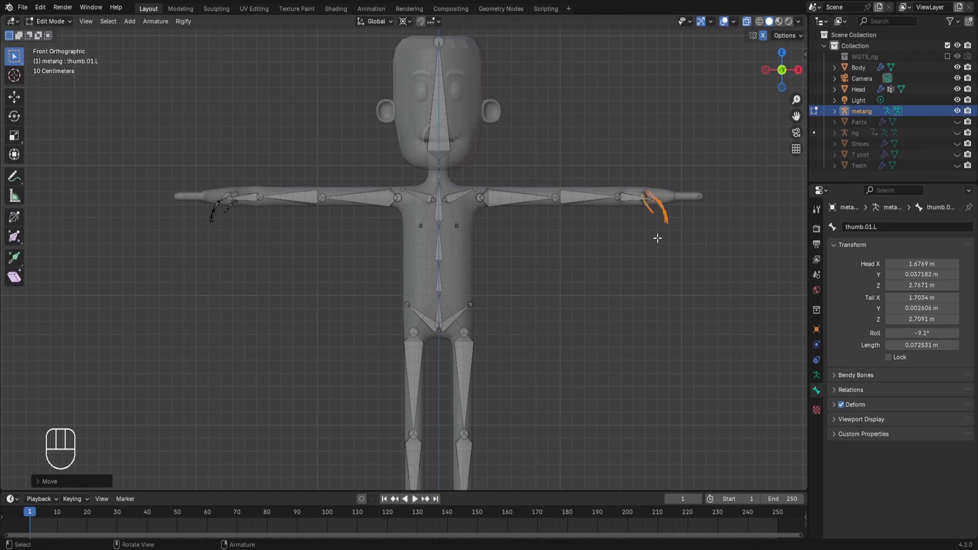
# Using the Median Point pivot, rotate the hand's finger and palm bones level with the hand mesh and raise them about 0.06 m
pyautogui.click(403, 21)
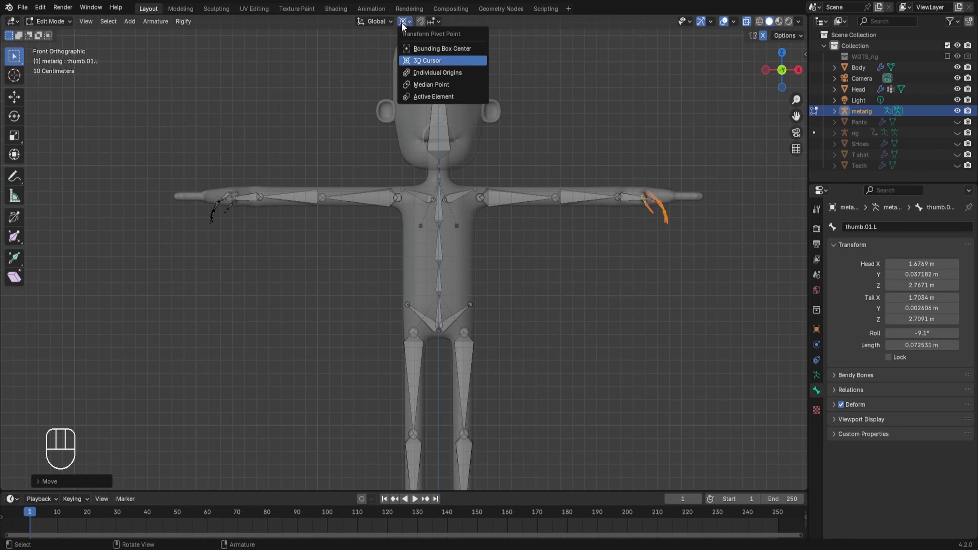
pyautogui.click(432, 86)
pyautogui.press('r')
pyautogui.click(696, 272)
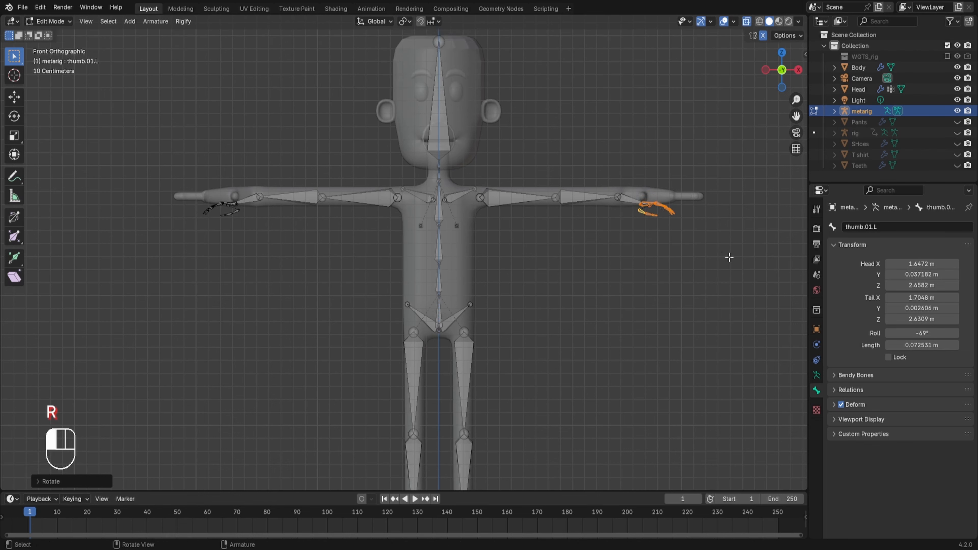
pyautogui.press('g')
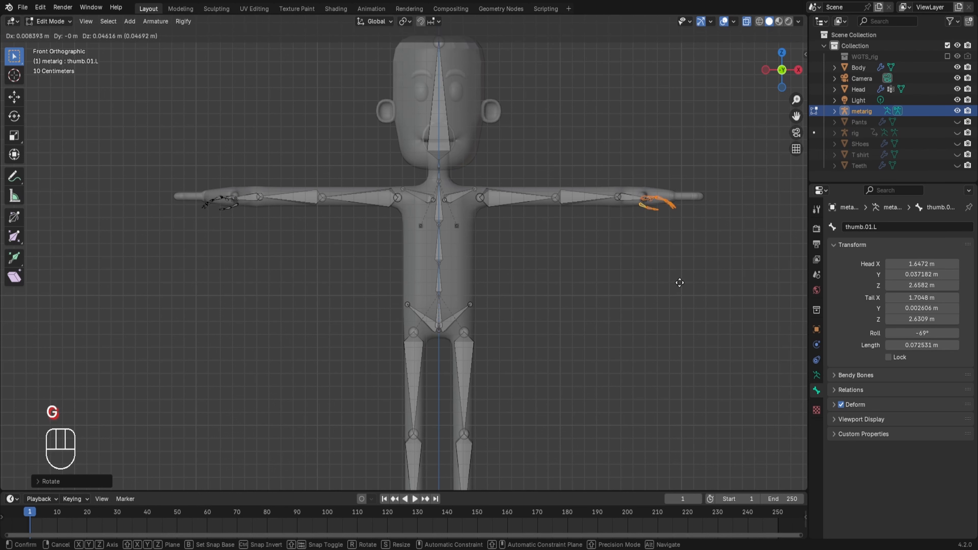
pyautogui.click(684, 280)
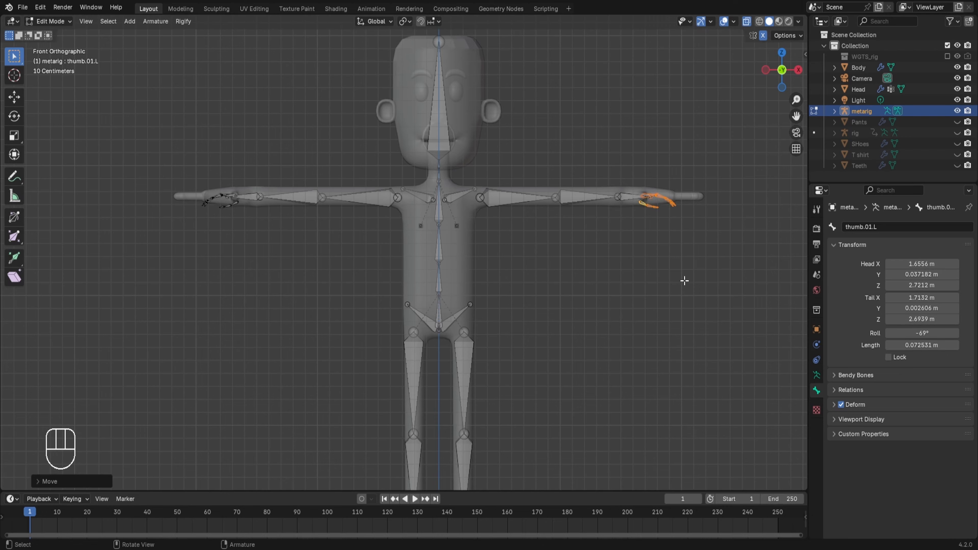
# In top view, scale the selected finger and palm bones up about 1.8 times and move them along Y into the palm mesh
pyautogui.press('KP_7')
pyautogui.scroll(3, 753, 312)
pyautogui.keyDown('shift'); pyautogui.moveTo(752, 313); pyautogui.dragTo(190, 379, button='middle'); pyautogui.keyUp('shift')
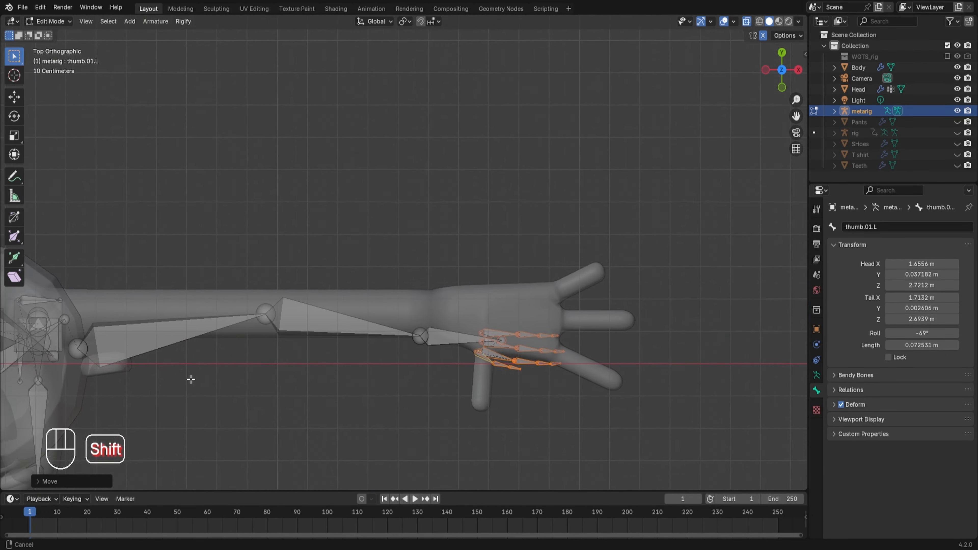
pyautogui.press('s')
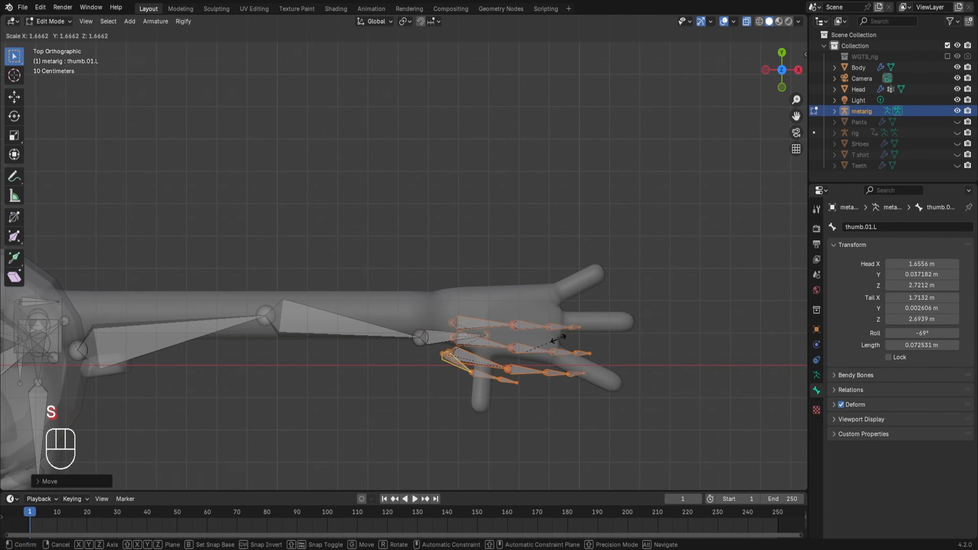
pyautogui.click(561, 338)
pyautogui.press('g')
pyautogui.press('g')
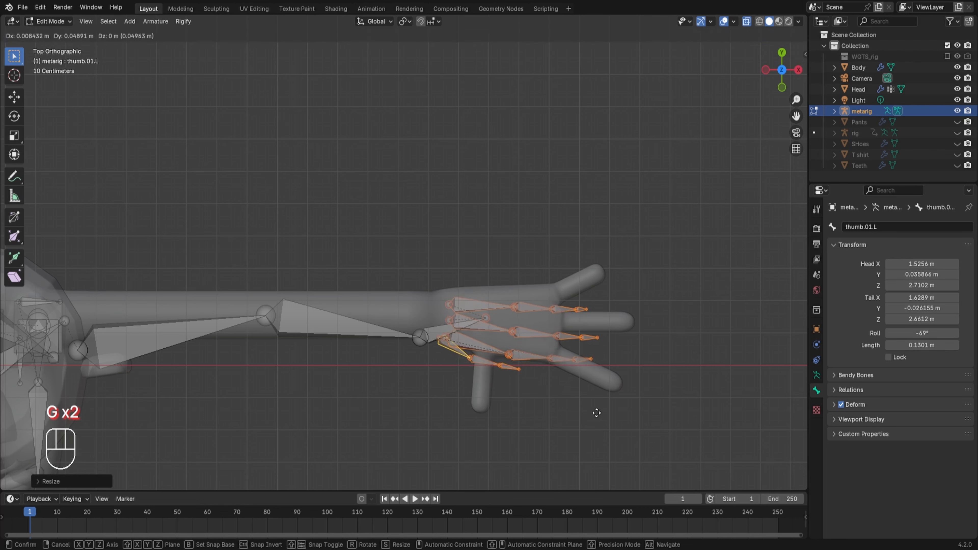
pyautogui.click(598, 403)
# Center the wrist joint of forearm.L at about X 1.453 m, Y 0.156 m, and shift upper_arm.L's shoulder joint along Y to about 0.137 m
pyautogui.click(424, 338)
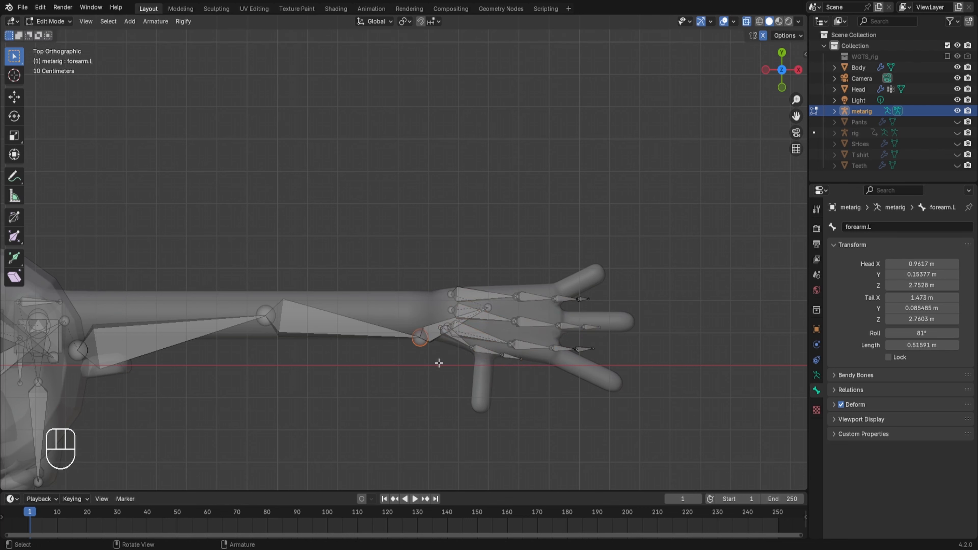
pyautogui.press('g')
pyautogui.click(432, 336)
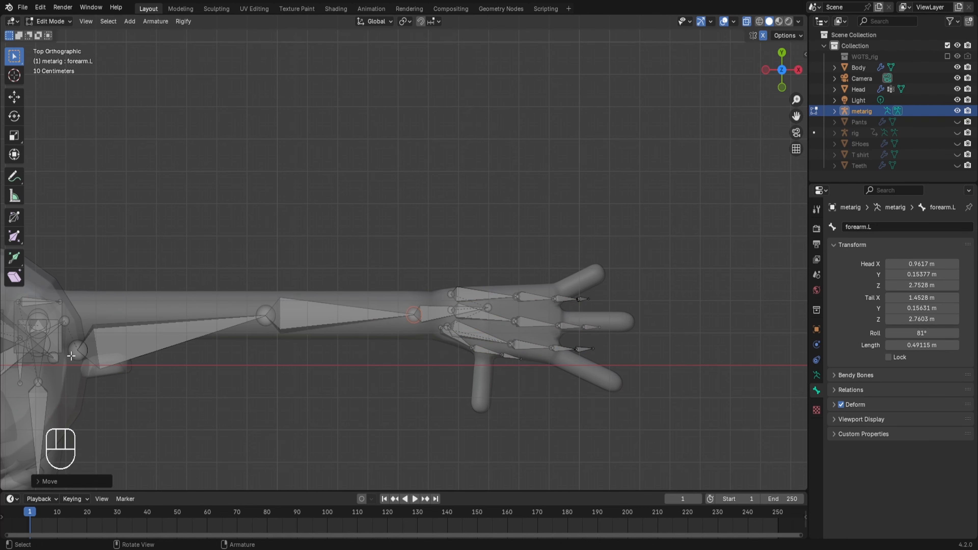
pyautogui.click(77, 351)
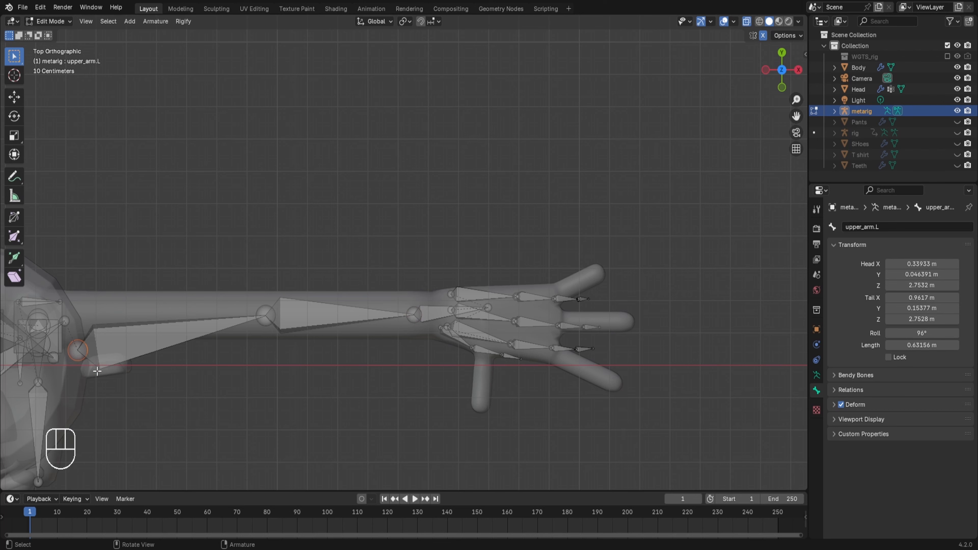
pyautogui.press('g')
pyautogui.press('y')
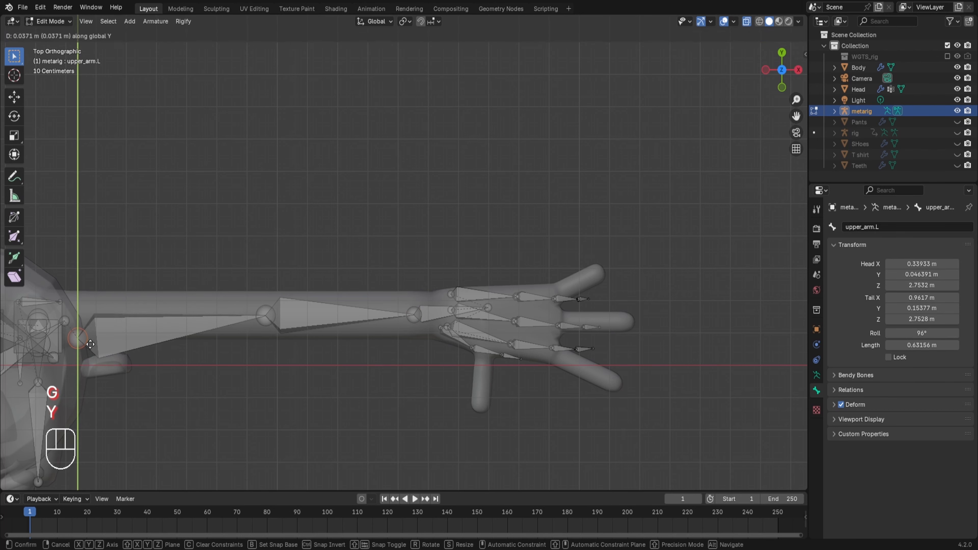
pyautogui.click(89, 327)
# Try to move only the tip joint of palm.03.L, separately from f_ring.01.L, and undo the move
pyautogui.keyDown('shift'); pyautogui.moveTo(562, 266); pyautogui.dragTo(388, 295, button='middle'); pyautogui.keyUp('shift')
pyautogui.scroll(2, 392, 350)
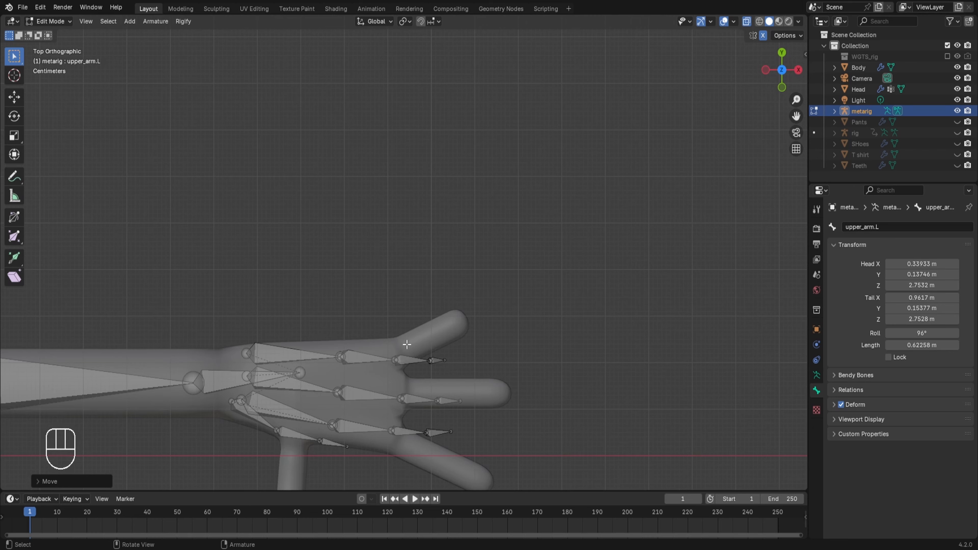
pyautogui.scroll(-1, 407, 344)
pyautogui.scroll(4, 368, 370)
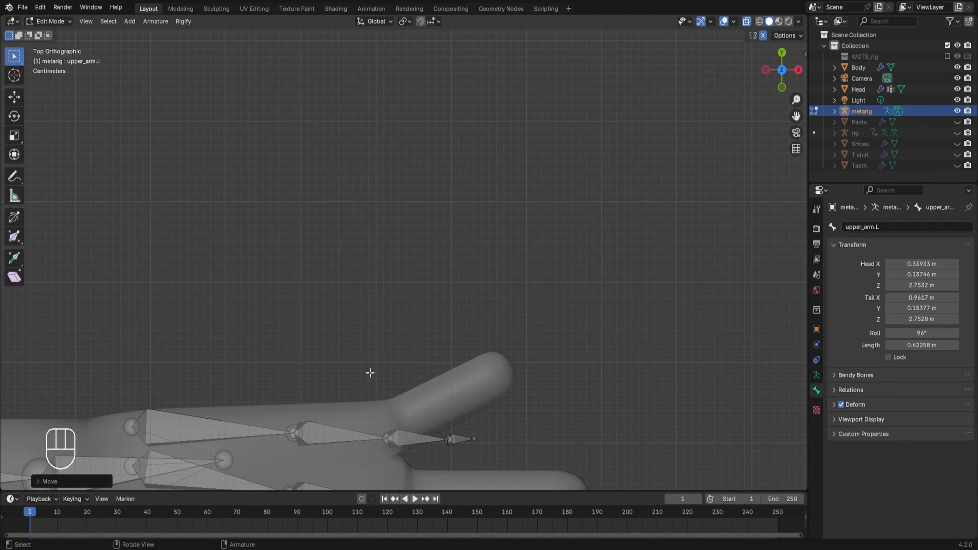
pyautogui.keyDown('shift'); pyautogui.moveTo(411, 327); pyautogui.dragTo(597, 52, button='middle'); pyautogui.keyUp('shift')
pyautogui.click(491, 153)
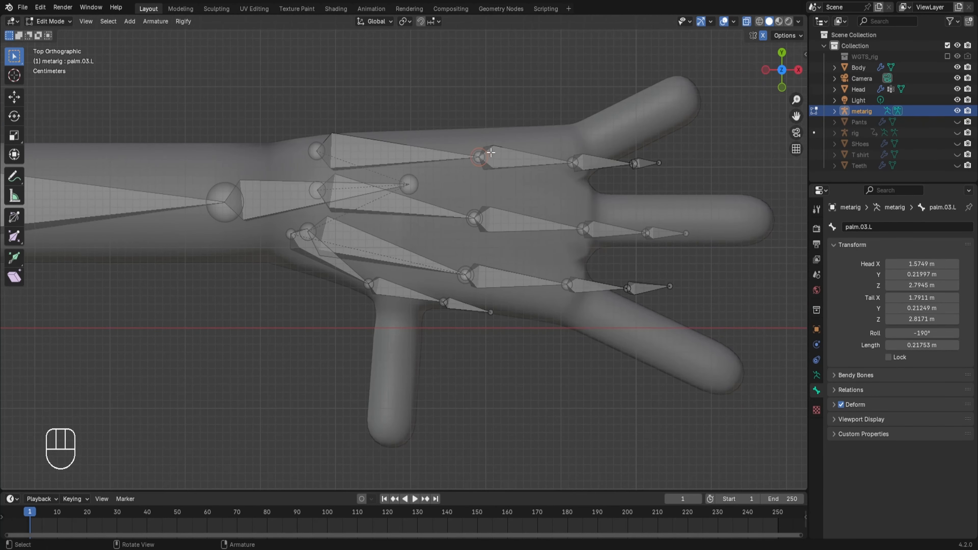
pyautogui.click(522, 160)
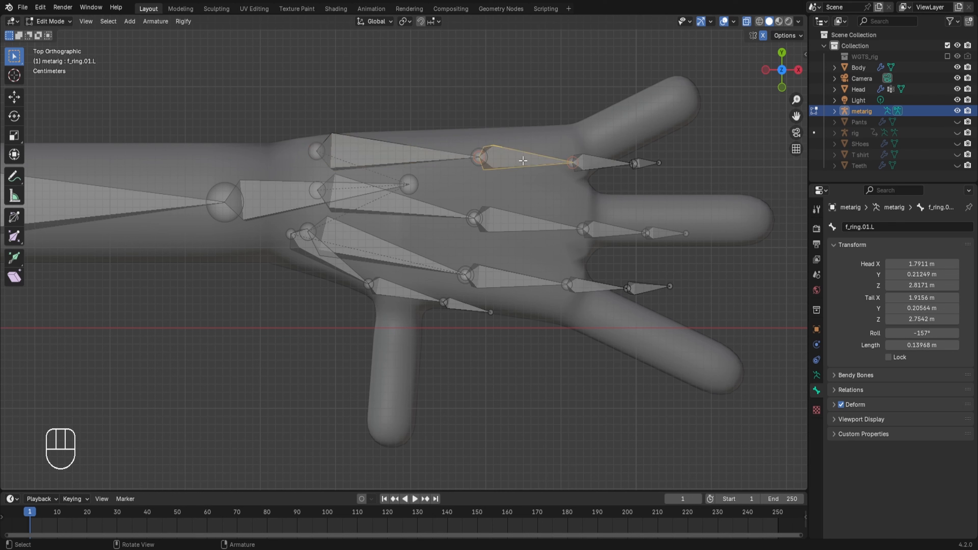
pyautogui.click(488, 156)
pyautogui.moveTo(475, 154); pyautogui.dragTo(414, 110)
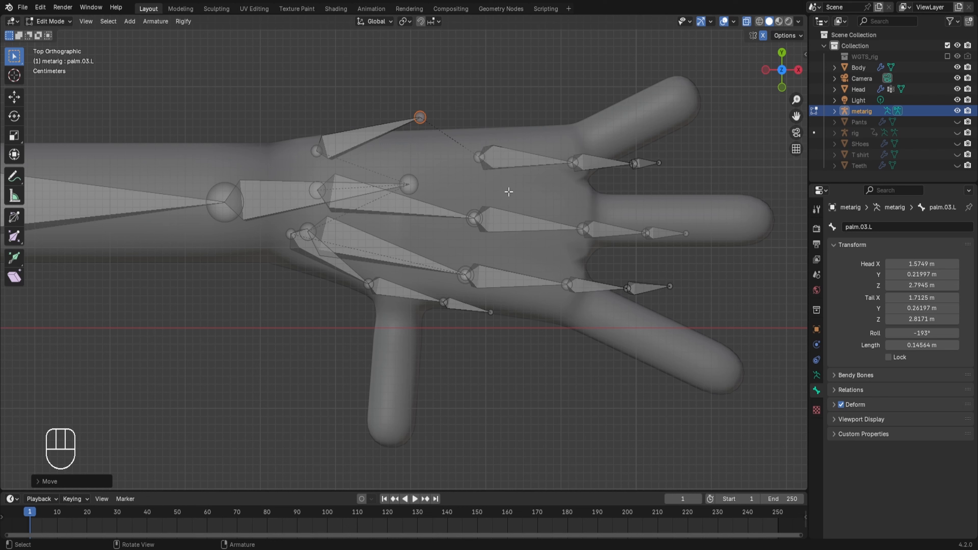
pyautogui.hotkey('ctrl', 'z')
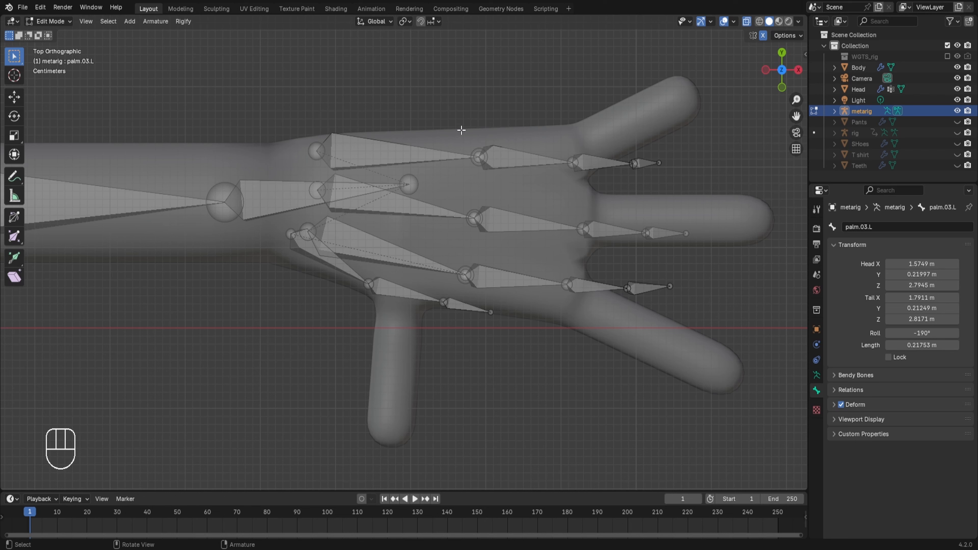
# Move the joint shared by palm.03.L and f_ring.01.L to about X 1.906 m, Y 0.225 m, and f_ring.01.L's tail to about X 1.962 m, Y 0.242 m
pyautogui.moveTo(458, 132); pyautogui.dragTo(503, 179)
pyautogui.press('g')
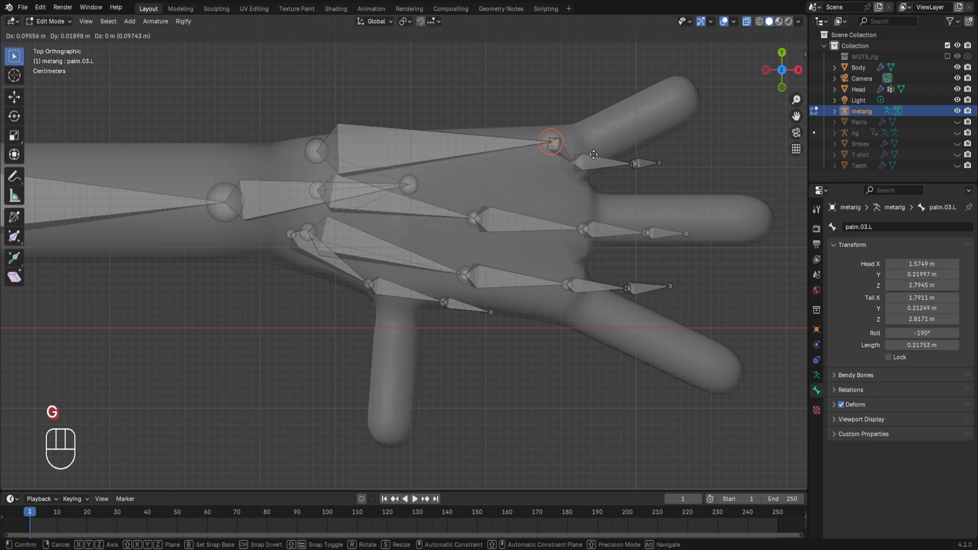
pyautogui.click(608, 160)
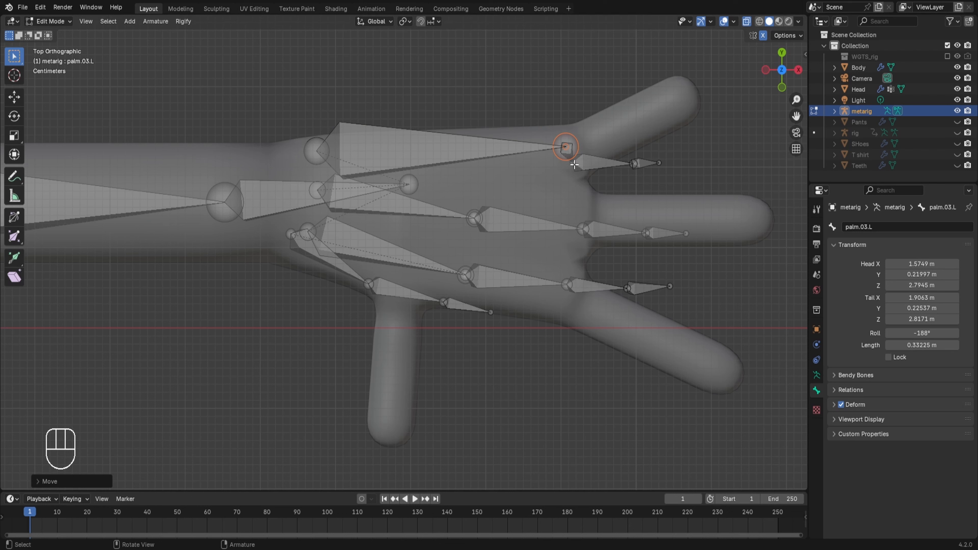
pyautogui.click(574, 165)
pyautogui.press('g')
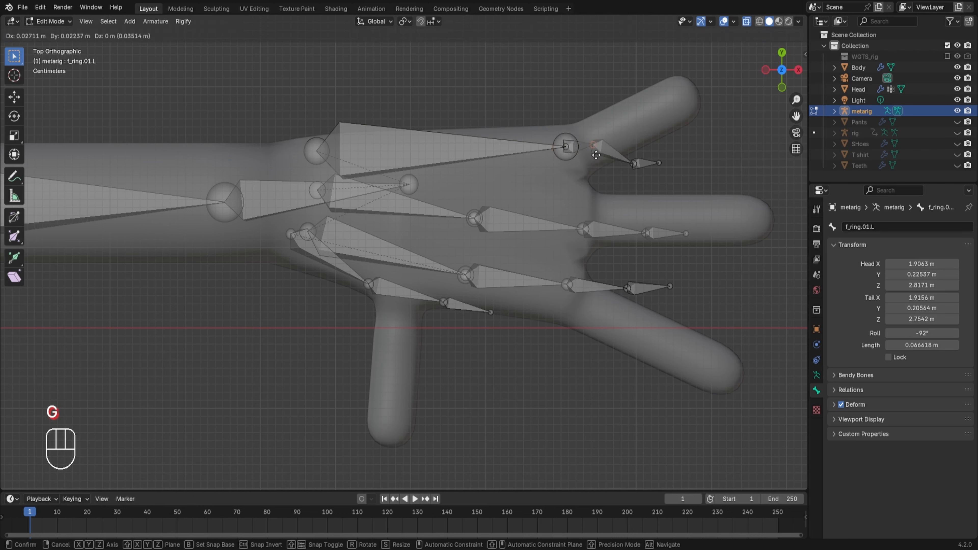
pyautogui.click(610, 144)
# Move the tail of f_ring.02.L to about X 2.021 m, Y 0.262 m, and f_ring.03.L's tail into the fingertip at about X 2.077 m, Y 0.296 m
pyautogui.click(639, 162)
pyautogui.press('g')
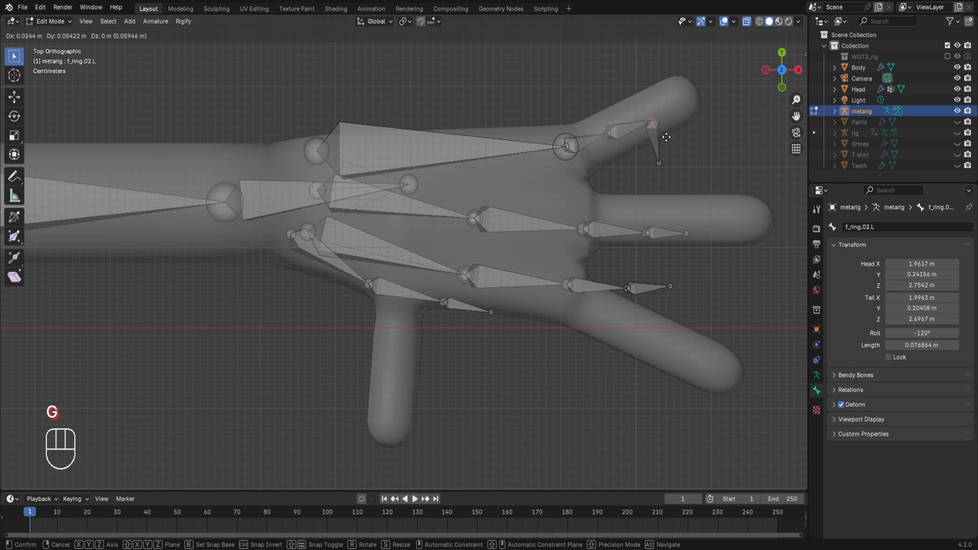
pyautogui.click(666, 136)
pyautogui.click(658, 163)
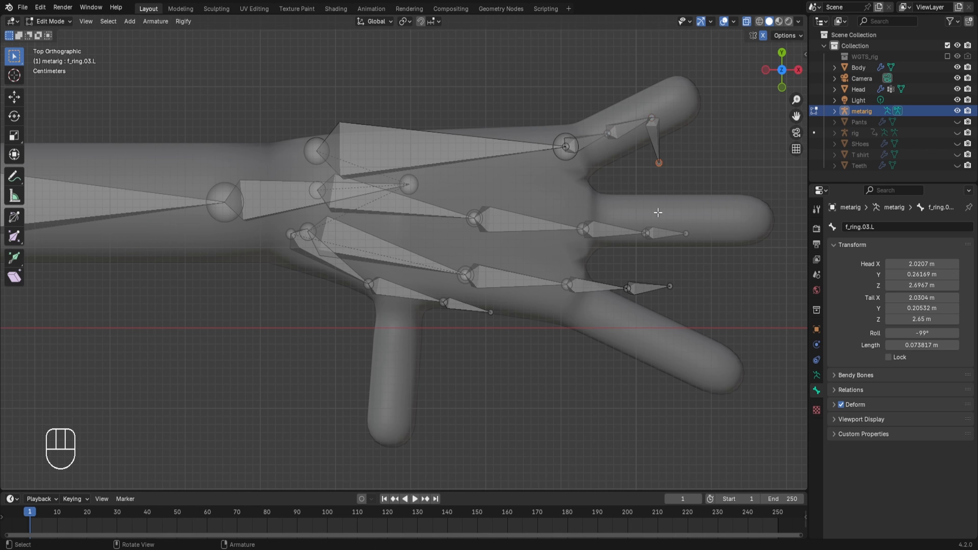
pyautogui.press('g')
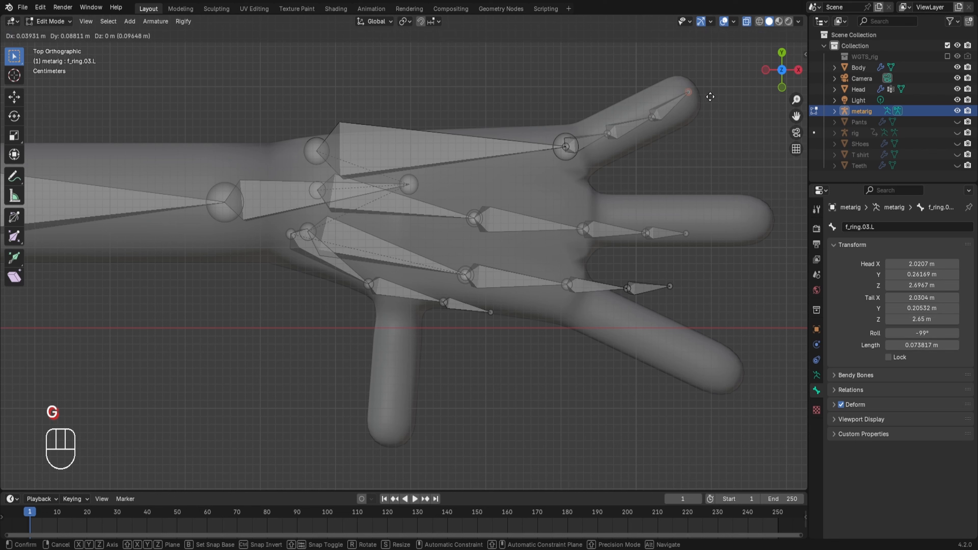
pyautogui.click(712, 97)
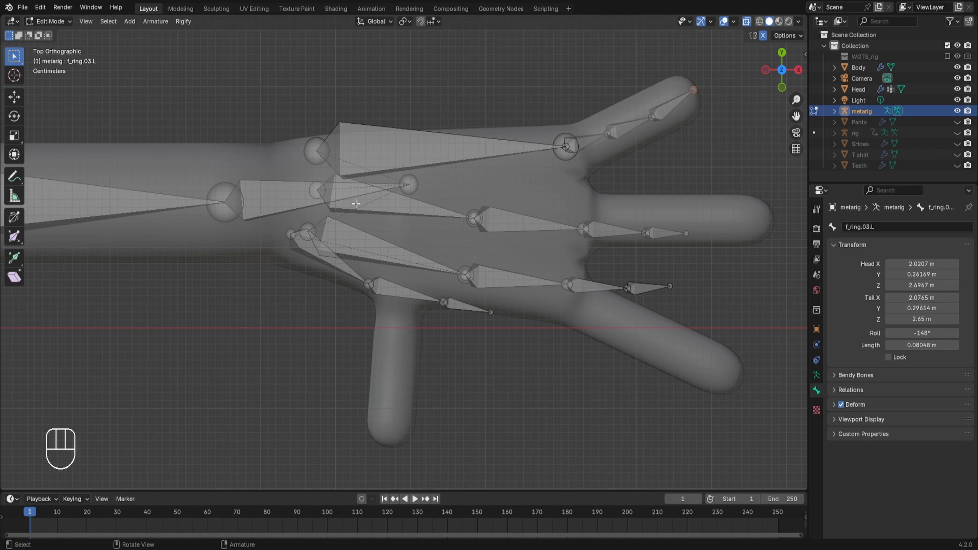
# Move f_middle.01.L's shared knuckle joint to about X 1.928 m, Y 0.141 m, and its tail to about X 2.000 m, Y 0.136 m
pyautogui.click(475, 218)
pyautogui.moveTo(486, 239); pyautogui.dragTo(589, 236)
pyautogui.press('g')
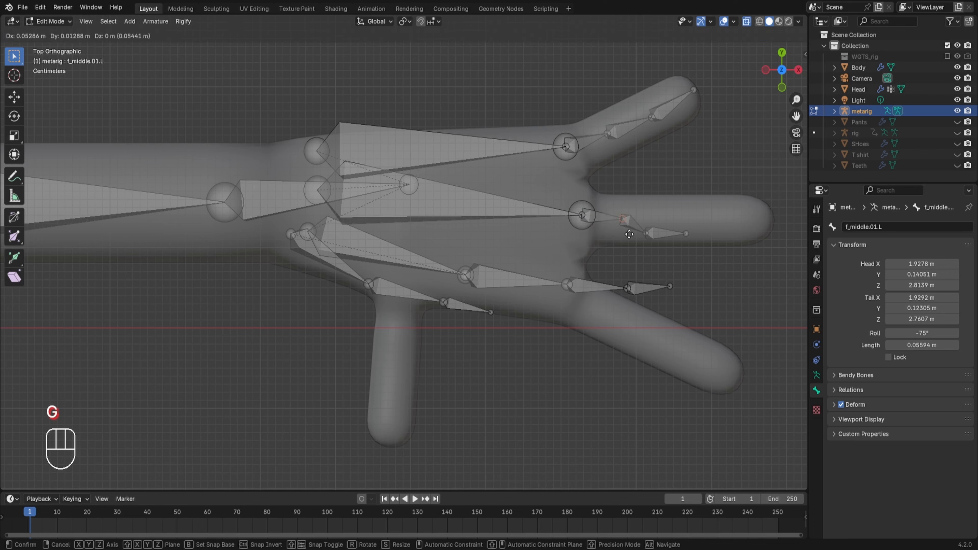
pyautogui.click(643, 233)
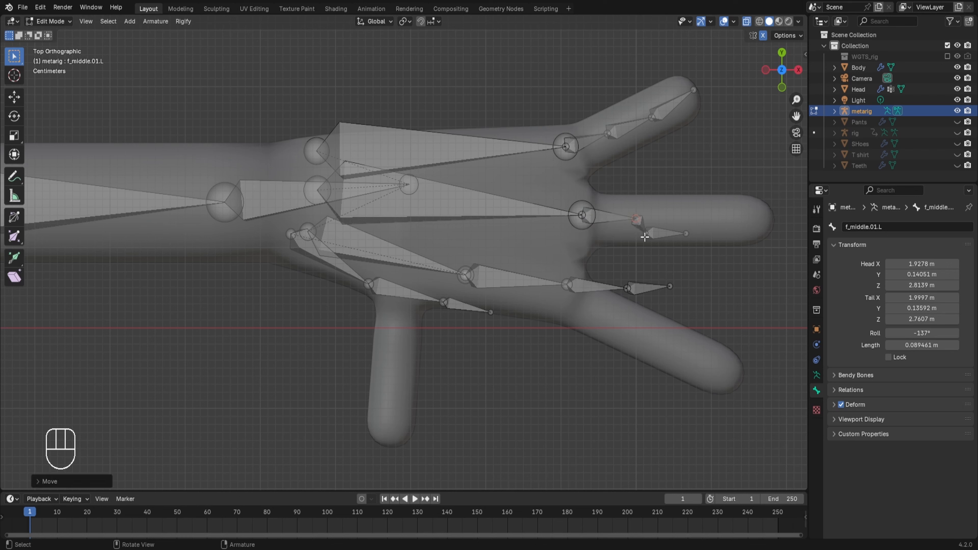
# Move the tail of f_middle.02.L to about X 2.076 m, Y 0.131 m, and f_middle.03.L's tail to about X 2.174 m, Y 0.137 m
pyautogui.click(648, 234)
pyautogui.press('g')
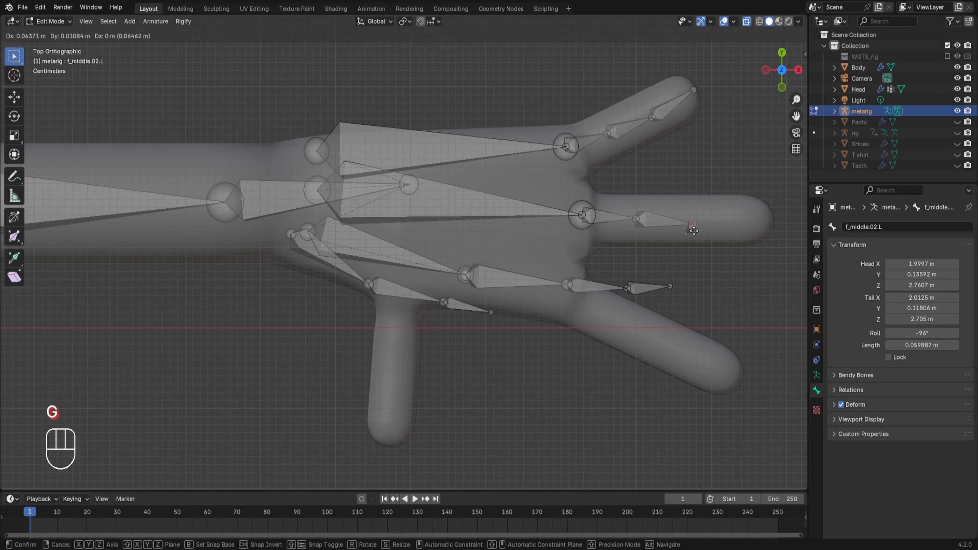
pyautogui.click(690, 232)
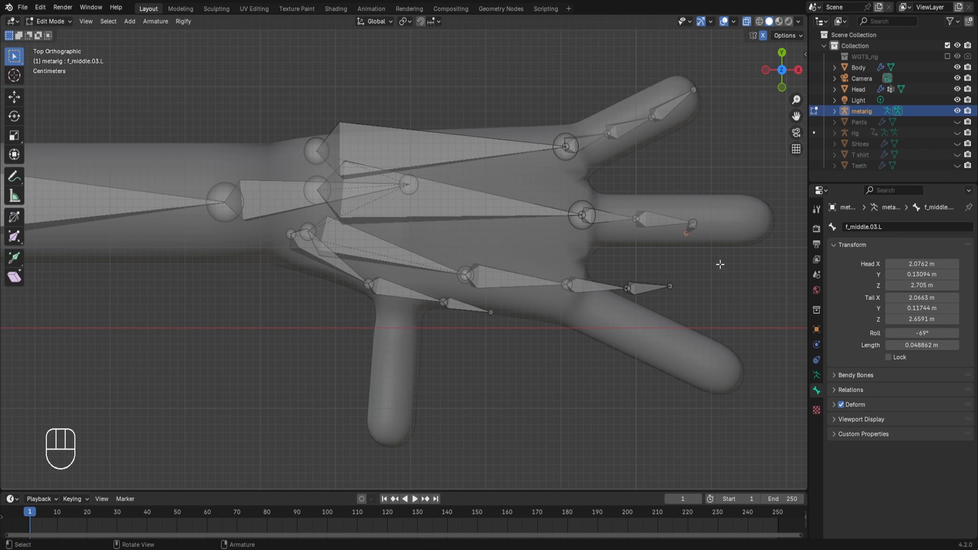
pyautogui.press('g')
pyautogui.click(785, 253)
# Pull the ring and middle finger knuckle joints slightly back toward the palm, each by about 0.015 m
pyautogui.moveTo(551, 120); pyautogui.dragTo(584, 172)
pyautogui.press('g')
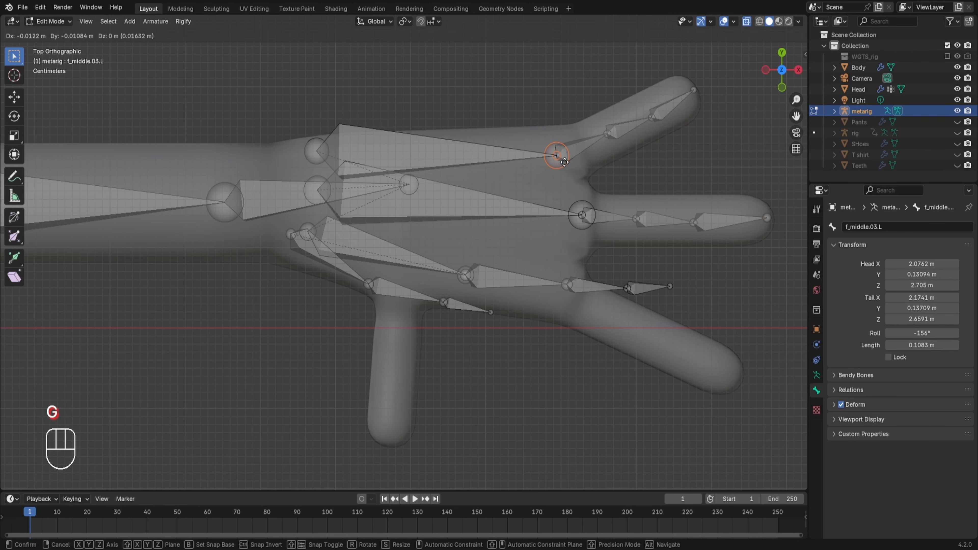
pyautogui.click(562, 160)
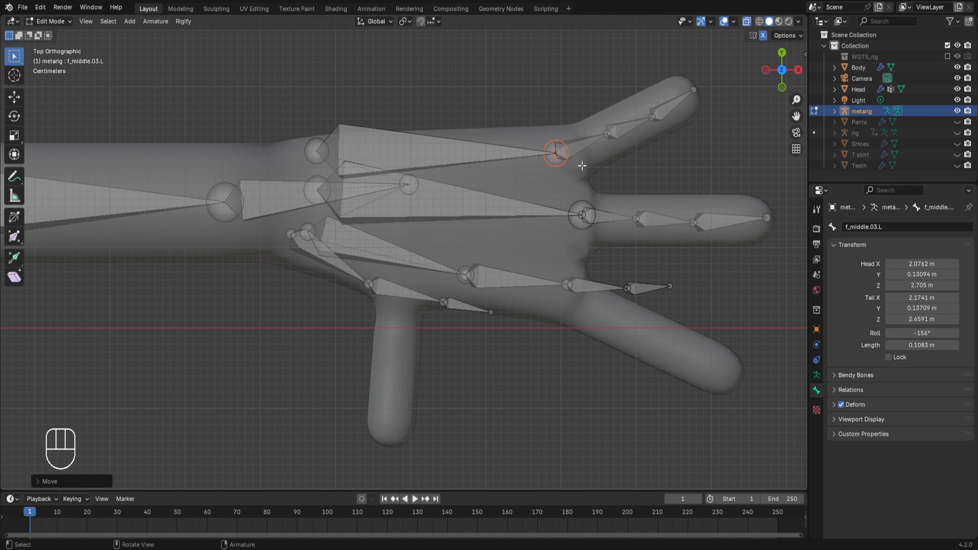
pyautogui.moveTo(581, 183); pyautogui.dragTo(591, 247)
pyautogui.press('g')
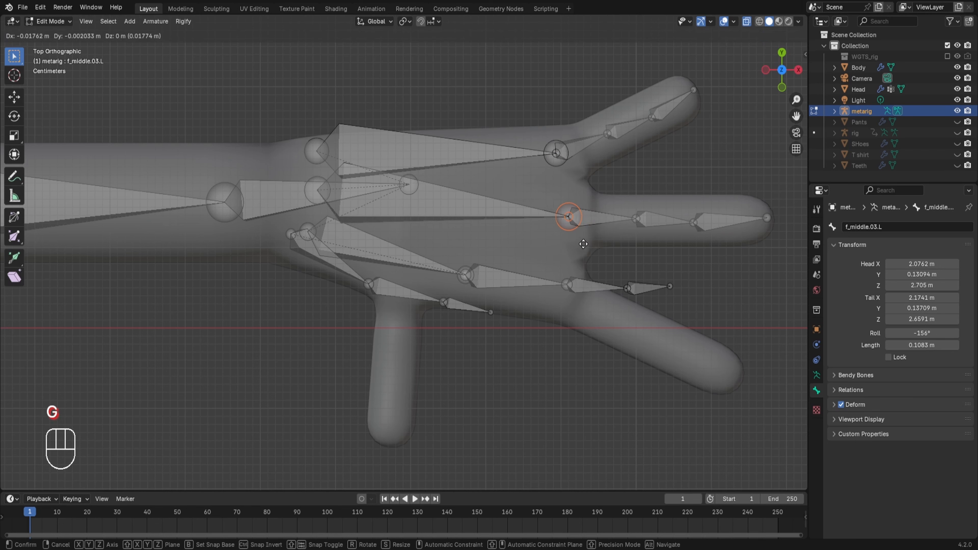
pyautogui.click(586, 244)
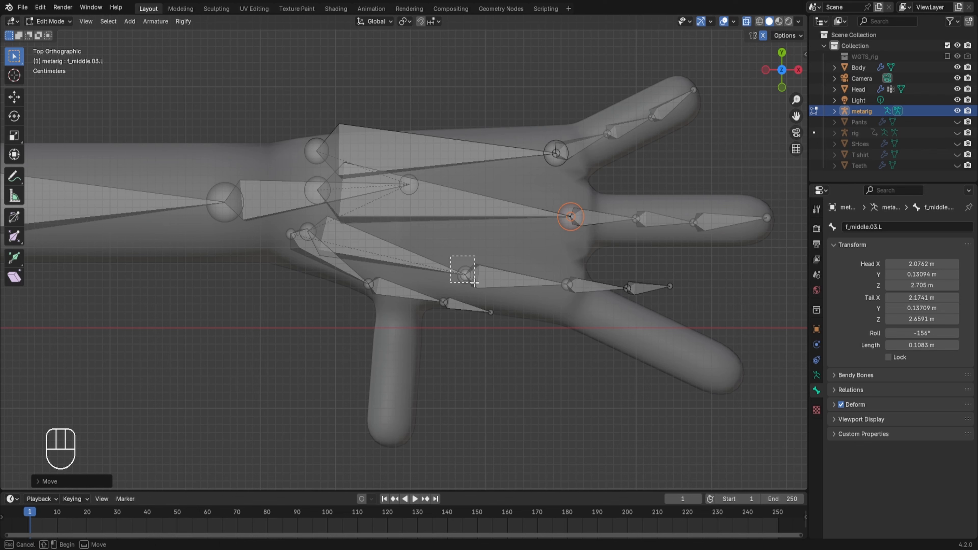
# Move palm.01.L's tail to the index knuckle at about X 1.887 m, Y 0.051 m, and f_index.01.L's tail to about X 1.972 m, Y 0.006 m
pyautogui.click(466, 276)
pyautogui.press('g')
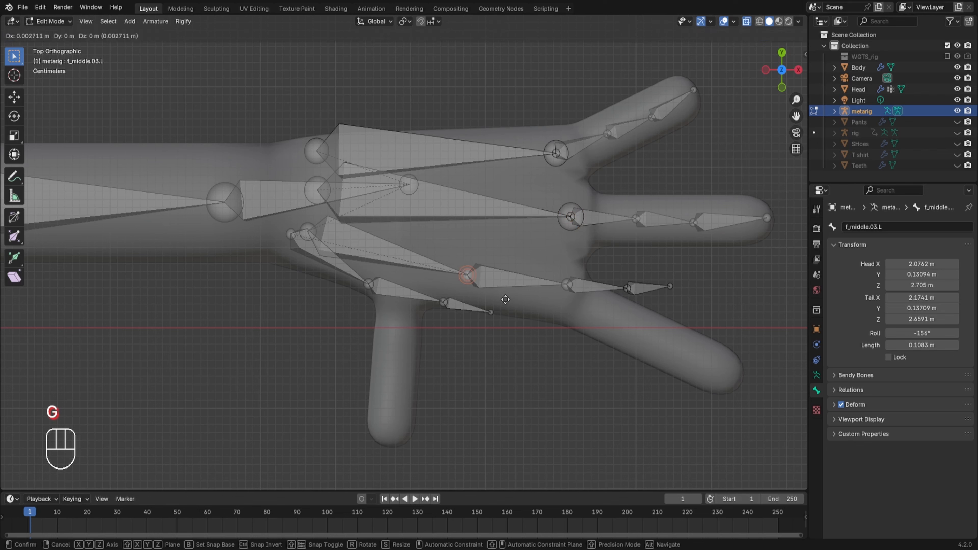
pyautogui.click(568, 304)
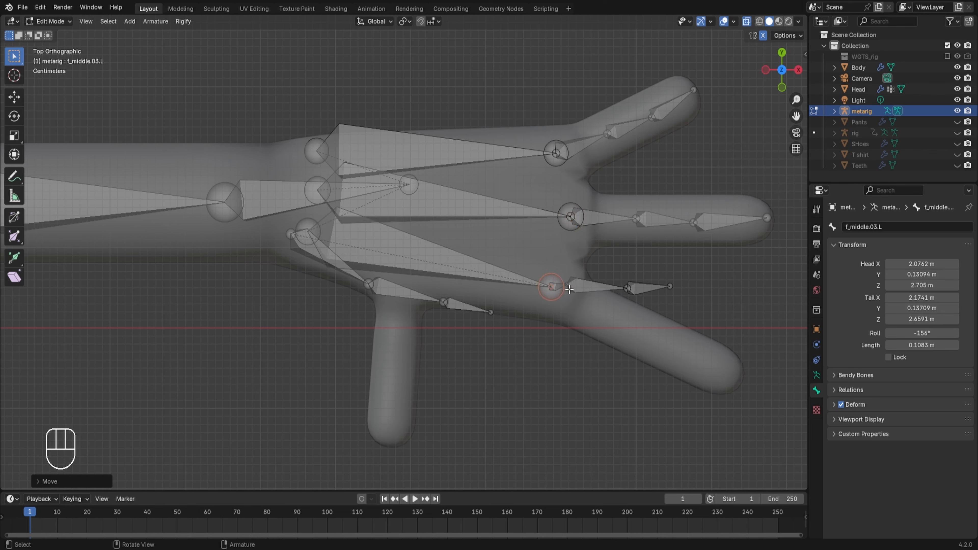
pyautogui.click(569, 286)
pyautogui.press('g')
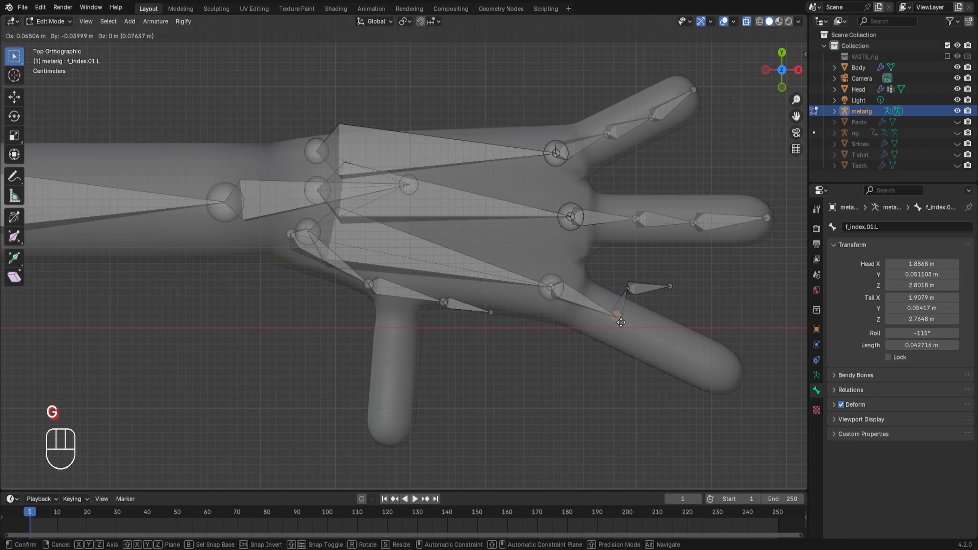
pyautogui.click(617, 321)
# Move f_index.02.L's tail to about X 2.040 m, Y -0.025 m, and f_index.03.L's tail into the fingertip at about X 2.129 m, Y -0.063 m
pyautogui.click(628, 289)
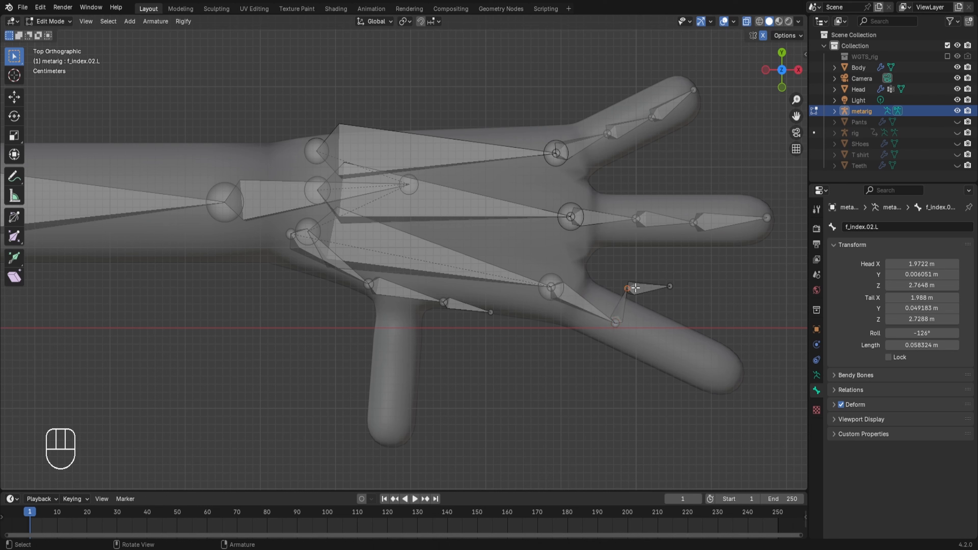
pyautogui.press('g')
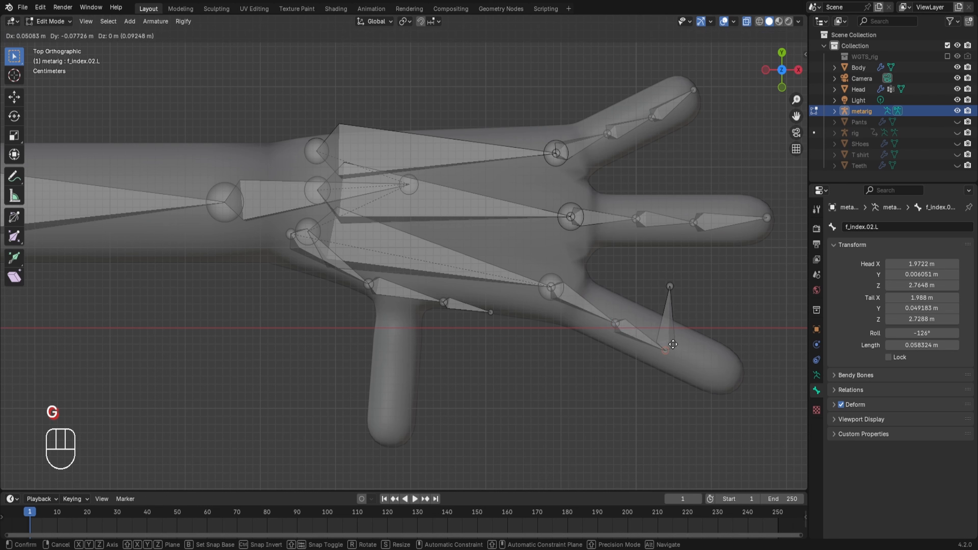
pyautogui.click(671, 346)
pyautogui.click(668, 286)
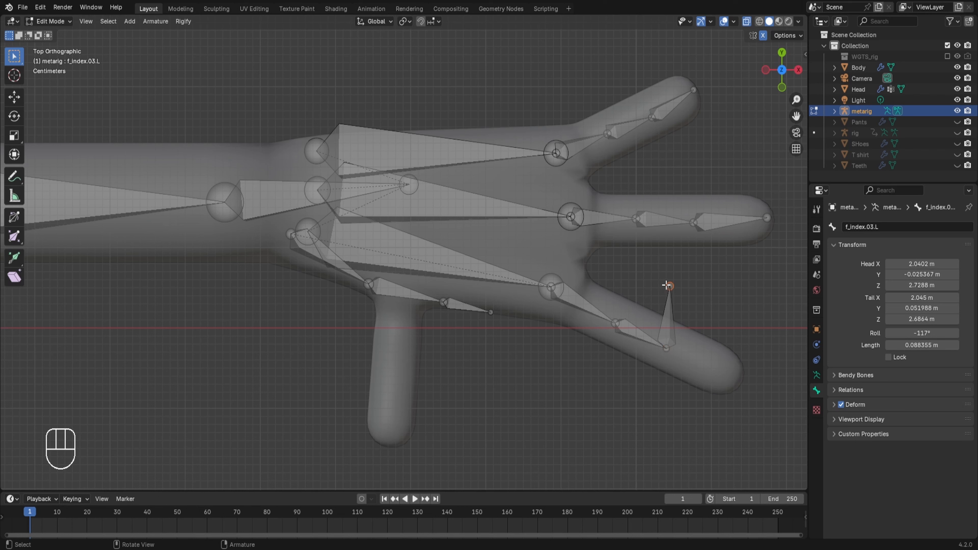
pyautogui.press('g')
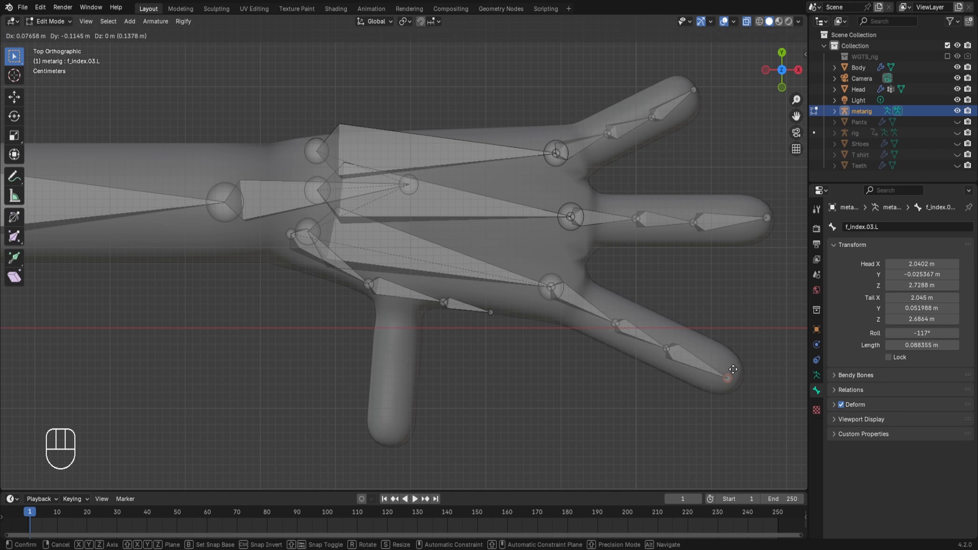
pyautogui.click(733, 369)
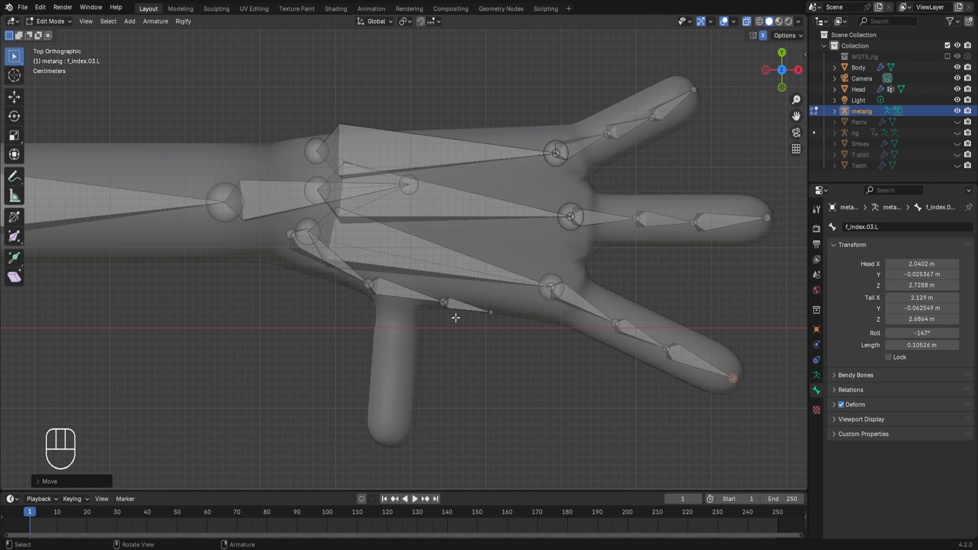
# Move thumb.01.L's head to the thumb base at about X 1.666 m, Y 0.068 m, and its tail to about X 1.680 m, Y 0.007 m
pyautogui.click(464, 302)
pyautogui.click(404, 293)
pyautogui.click(337, 269)
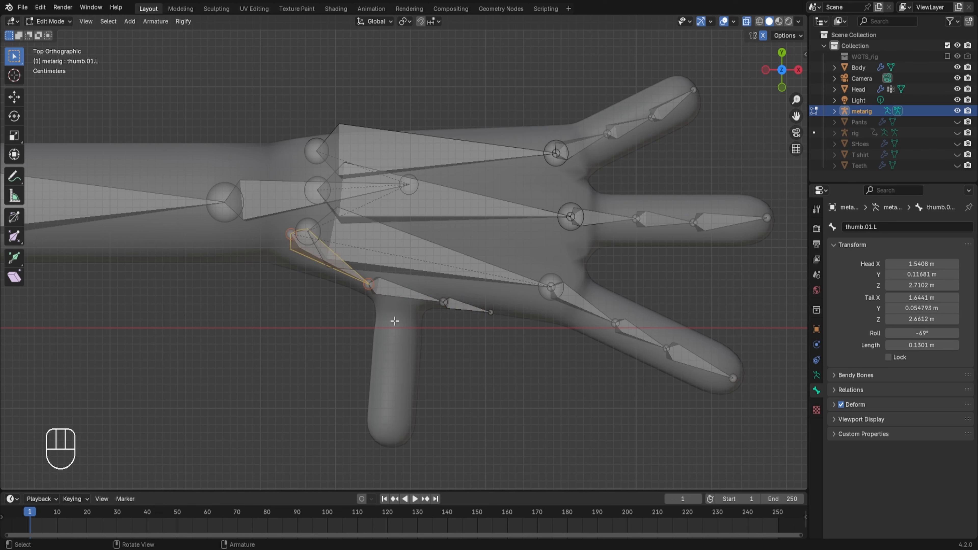
pyautogui.click(294, 233)
pyautogui.press('g')
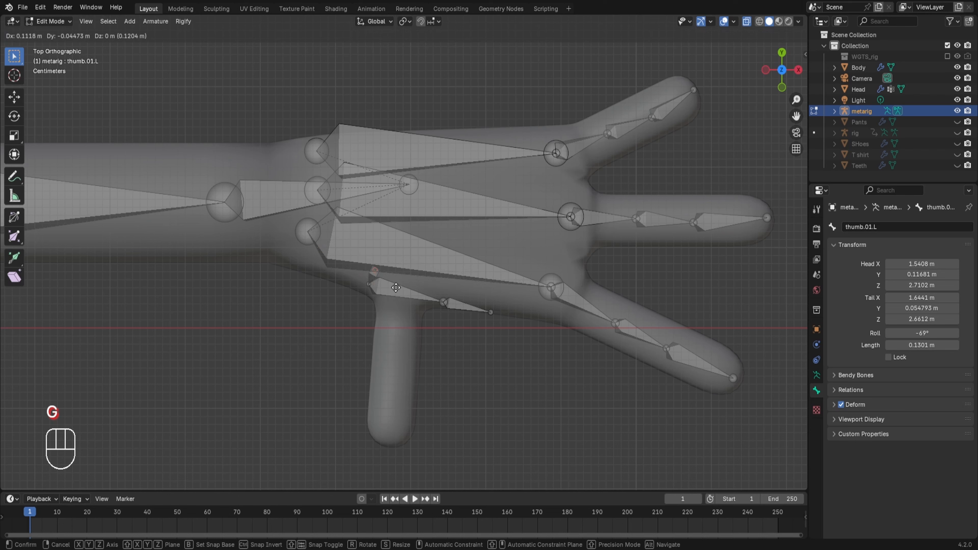
pyautogui.click(402, 290)
pyautogui.press('g')
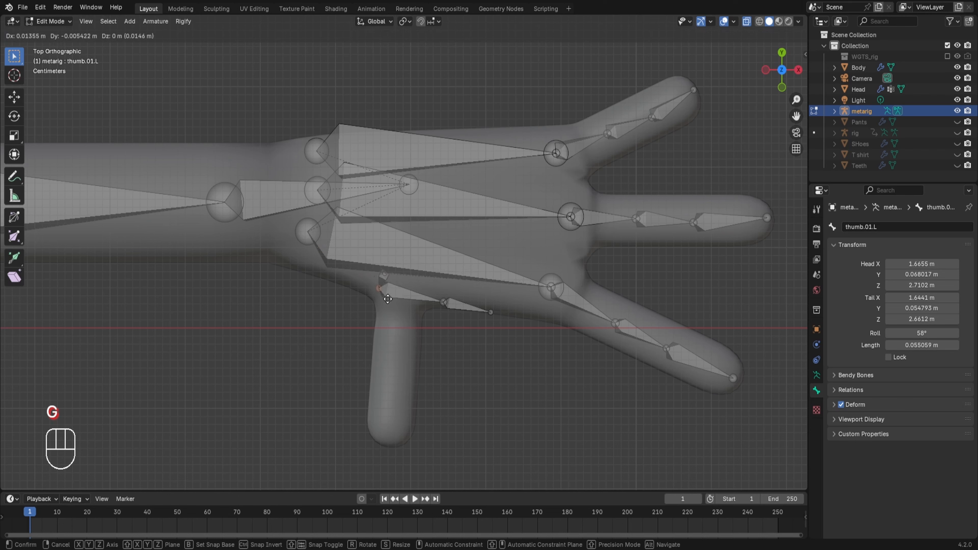
pyautogui.click(402, 333)
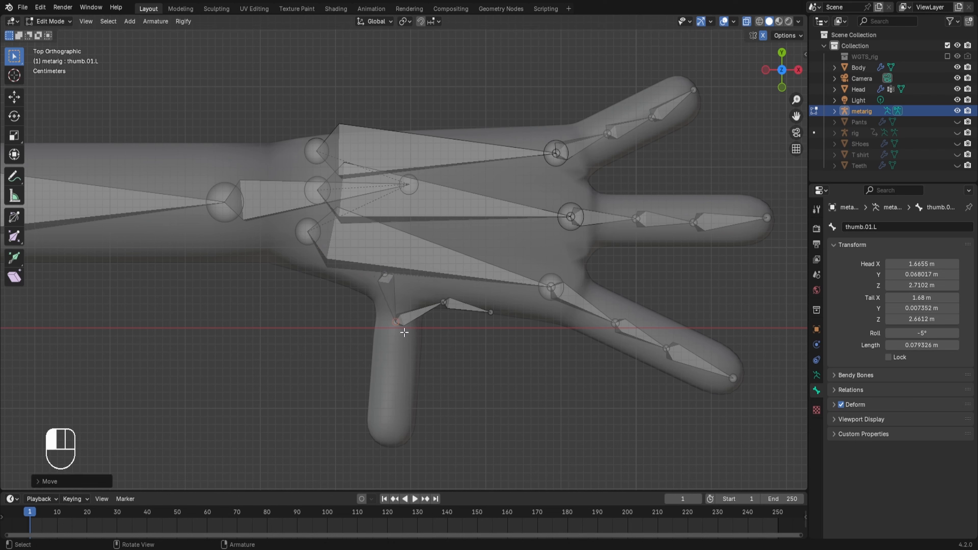
# Move thumb.02.L's tail to about X 1.678 m, Y -0.067 m, and thumb.03.L's tail into the thumb tip at about X 1.677 m, Y -0.142 m
pyautogui.click(443, 302)
pyautogui.press('g')
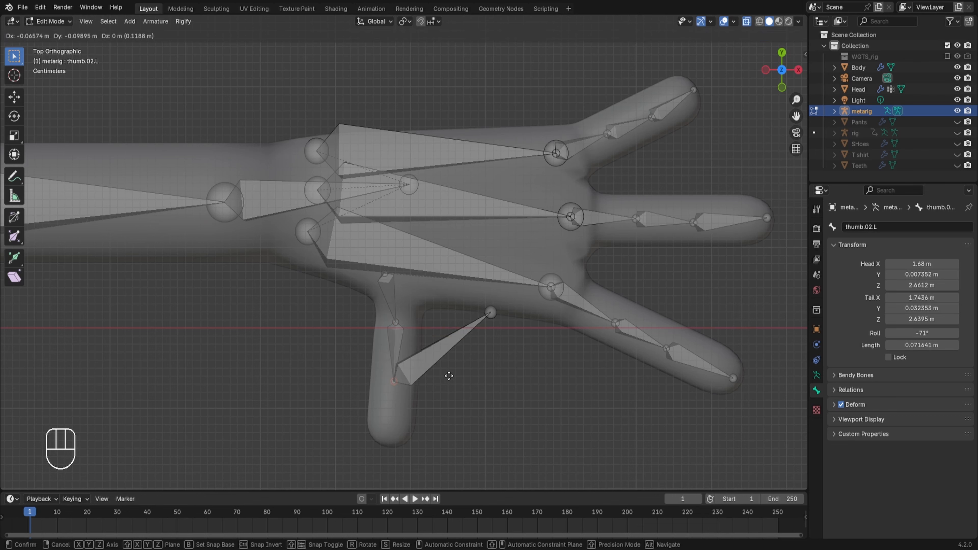
pyautogui.click(481, 328)
pyautogui.click(490, 312)
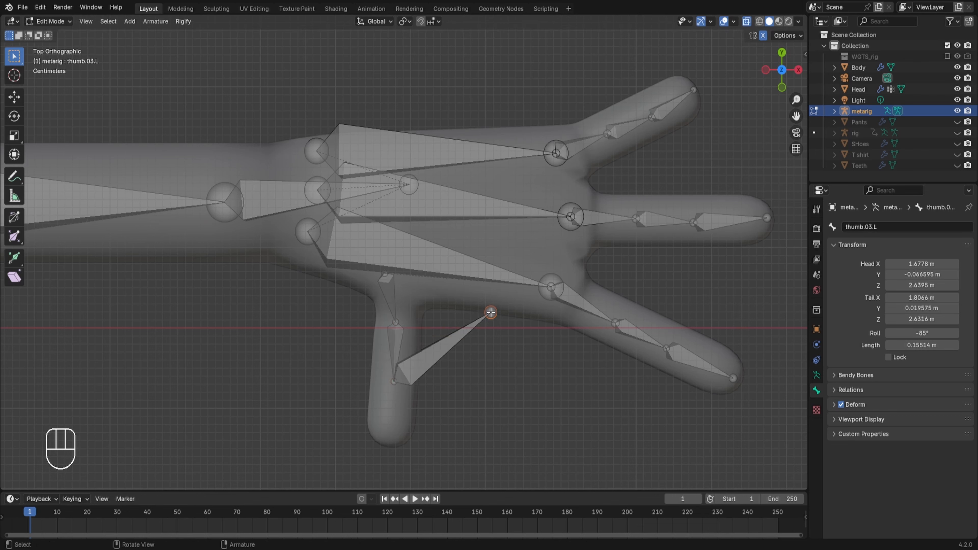
pyautogui.press('g')
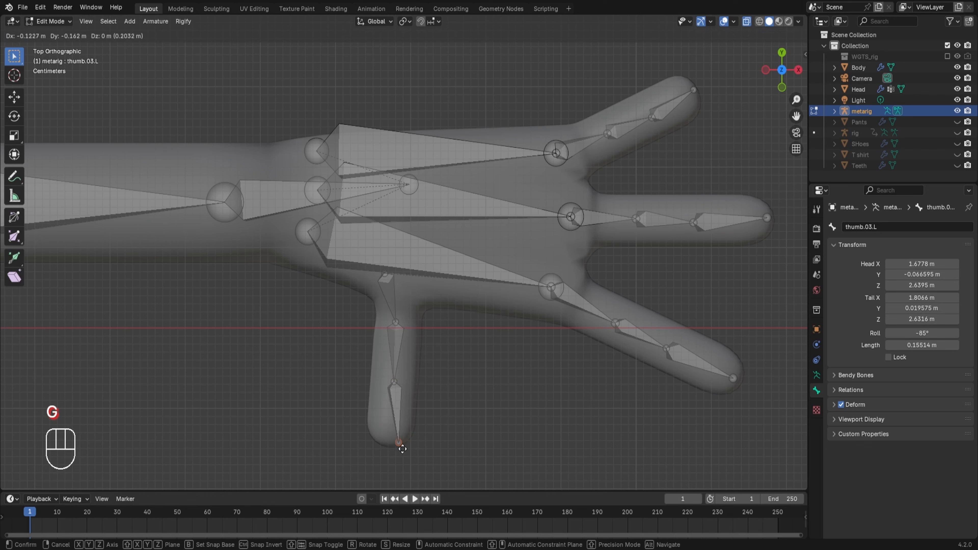
pyautogui.click(395, 448)
# Shift the head of thumb.01.L slightly toward the wrist, to about X 1.657 m, Y 0.065 m
pyautogui.click(393, 406)
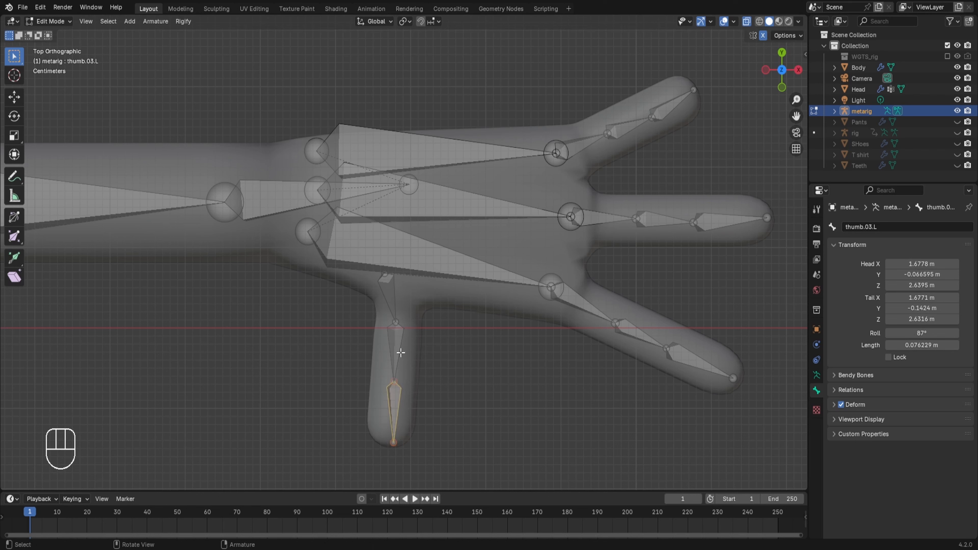
pyautogui.click(399, 346)
pyautogui.click(385, 275)
pyautogui.press('g')
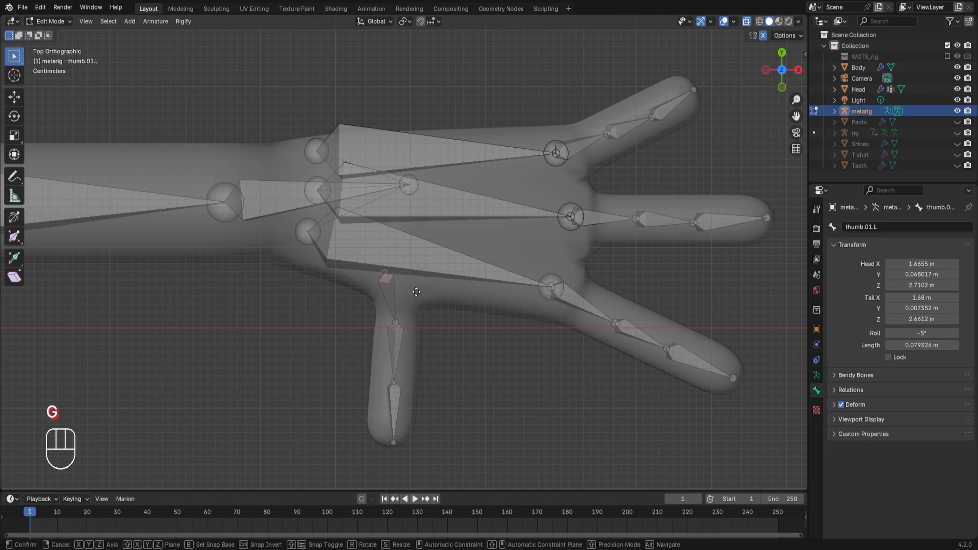
pyautogui.click(378, 276)
# Check the three palm bones and nudge palm.03.L's head slightly inward from the outer edge of the hand
pyautogui.click(382, 144)
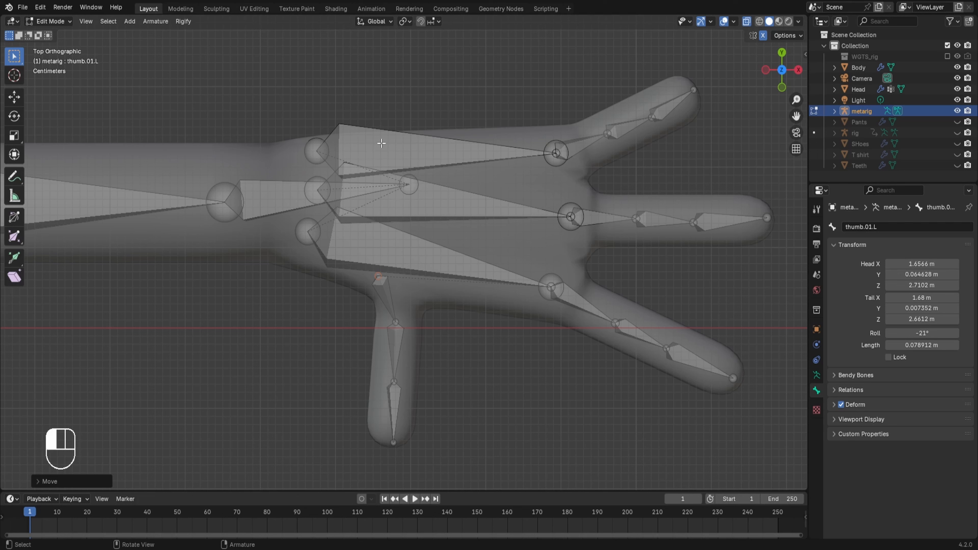
pyautogui.click(392, 208)
pyautogui.click(393, 241)
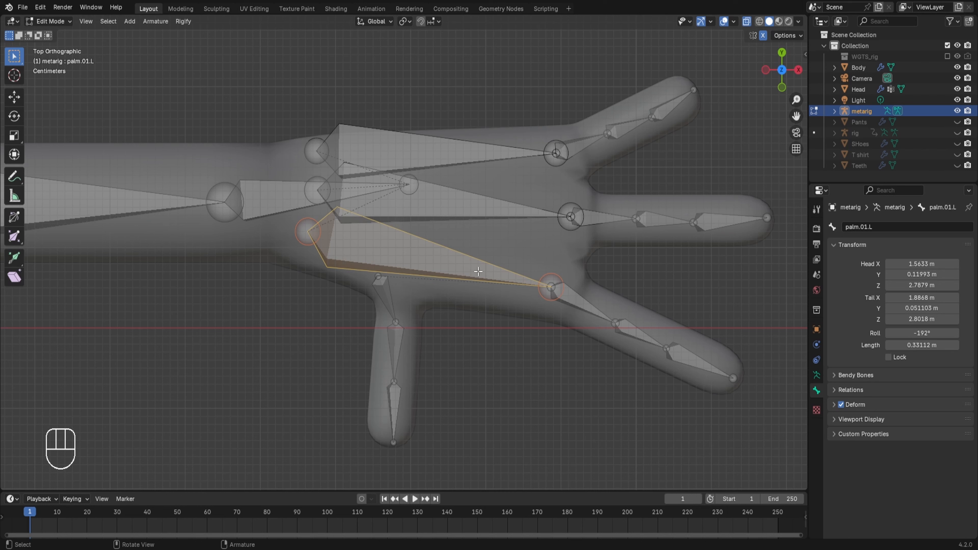
pyautogui.click(512, 217)
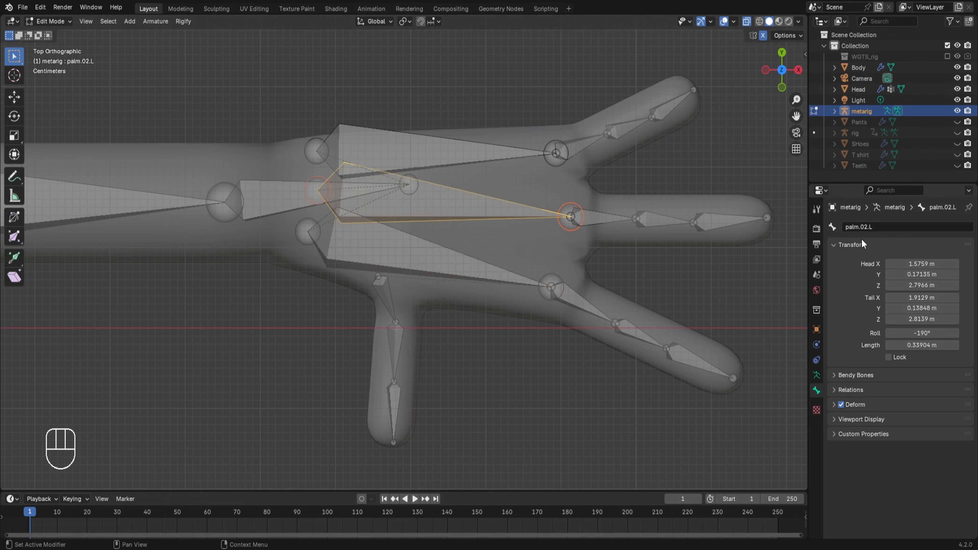
pyautogui.click(457, 156)
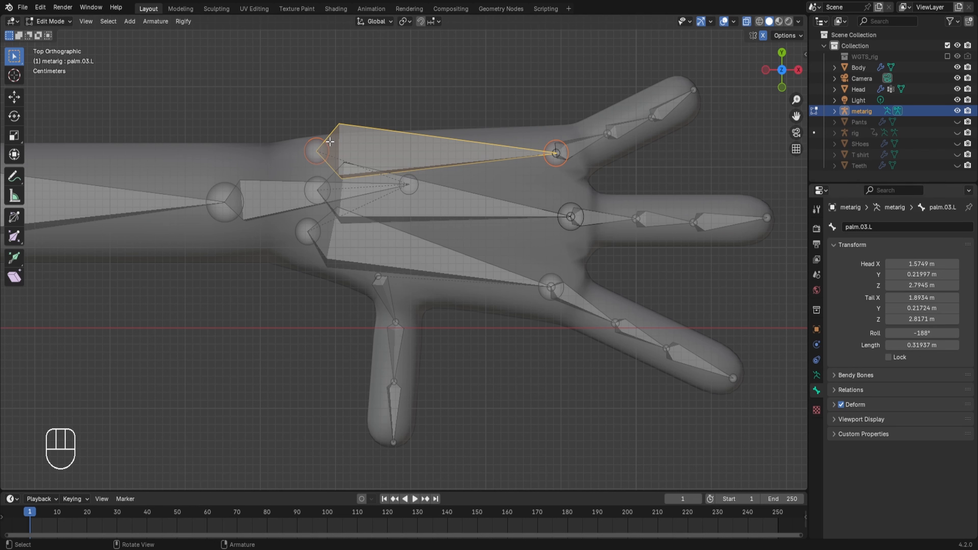
pyautogui.click(317, 151)
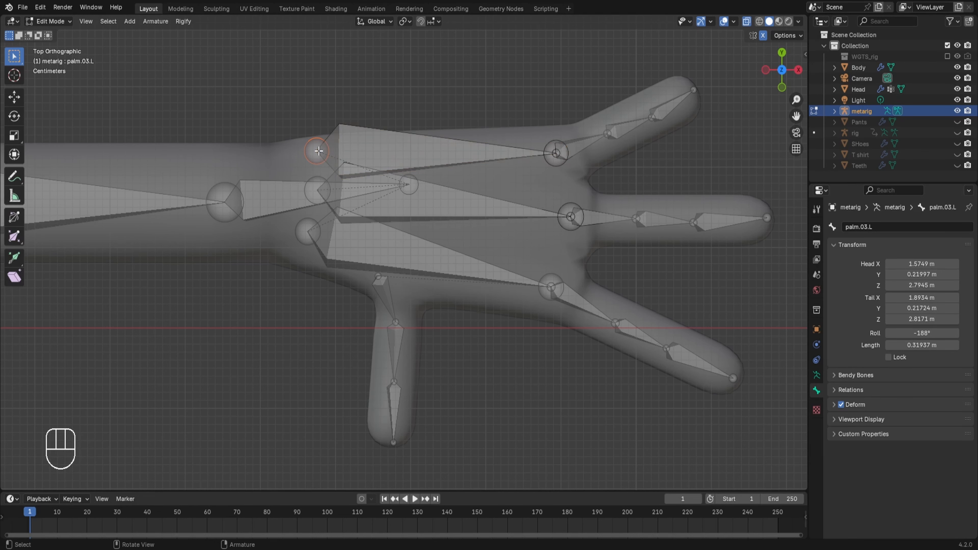
pyautogui.press('g')
pyautogui.click(327, 161)
# Move the wrist joint at forearm.L's tail toward the palm, to about X 1.538 m, Y 0.158 m
pyautogui.click(225, 202)
pyautogui.press('g')
pyautogui.click(289, 200)
# Move the elbow joint between upper_arm.L and forearm.L toward the back of the arm, to about X 0.984 m, Y 0.188 m
pyautogui.scroll(-5, 181, 210)
pyautogui.keyDown('shift'); pyautogui.moveTo(176, 245); pyautogui.dragTo(383, 302, button='middle'); pyautogui.keyUp('shift')
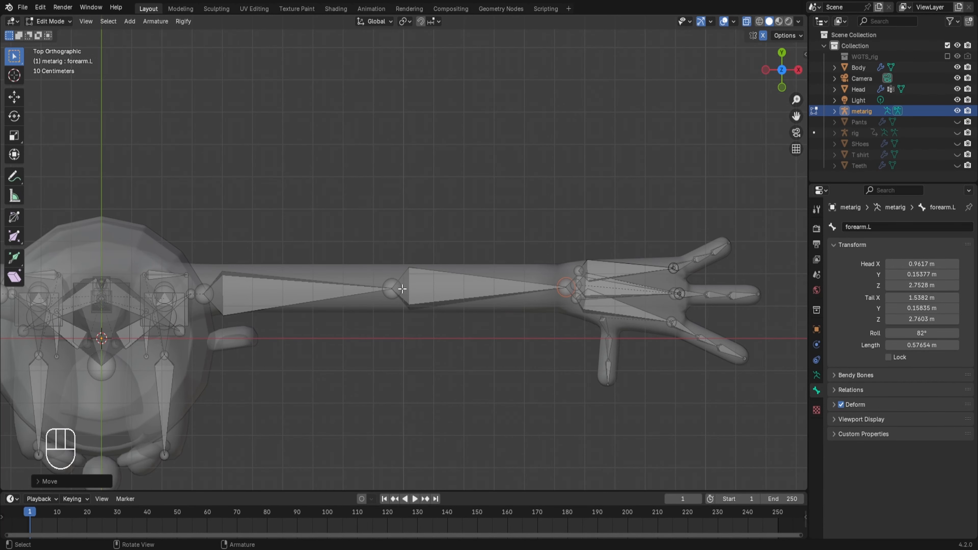
pyautogui.press('KP_3')
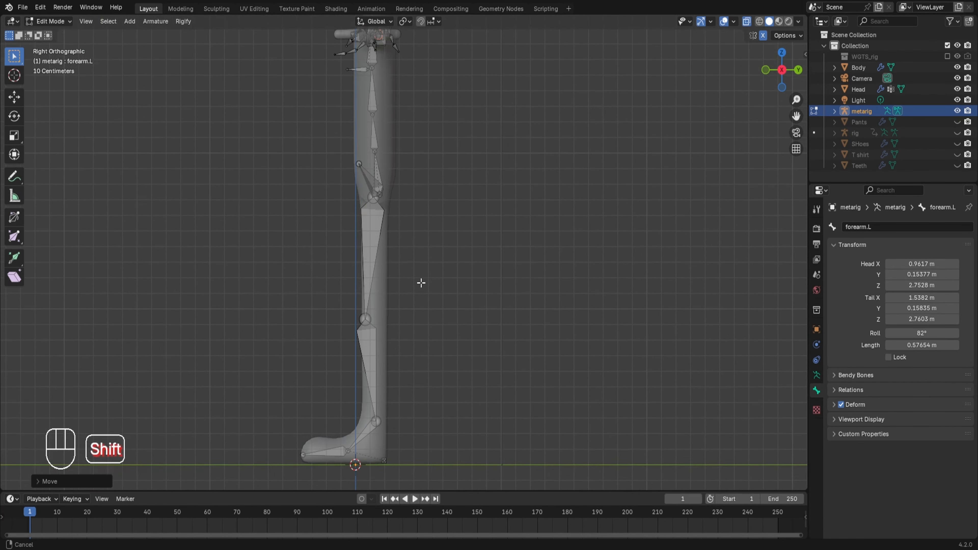
pyautogui.keyDown('shift'); pyautogui.moveTo(421, 282); pyautogui.dragTo(420, 278, button='middle'); pyautogui.keyUp('shift')
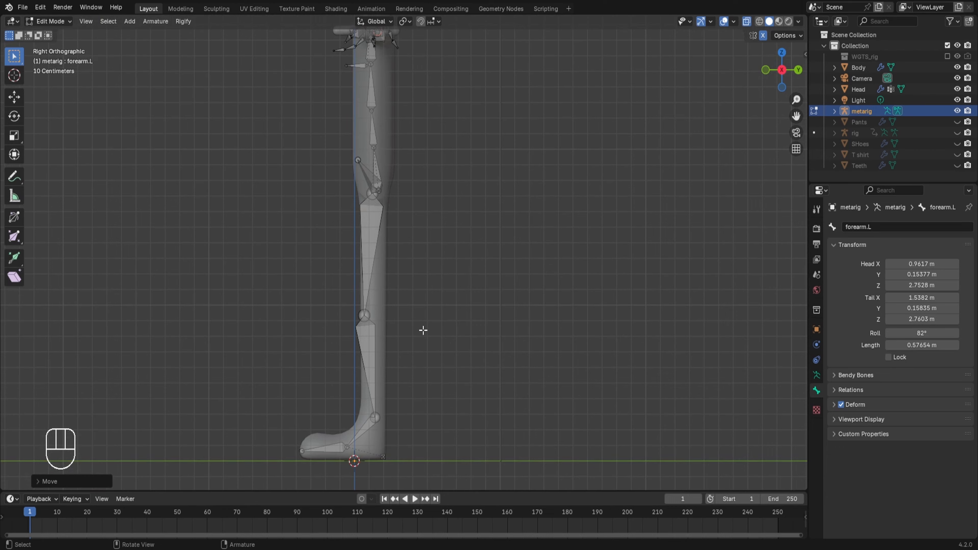
pyautogui.press('KP_7')
pyautogui.scroll(4, 513, 323)
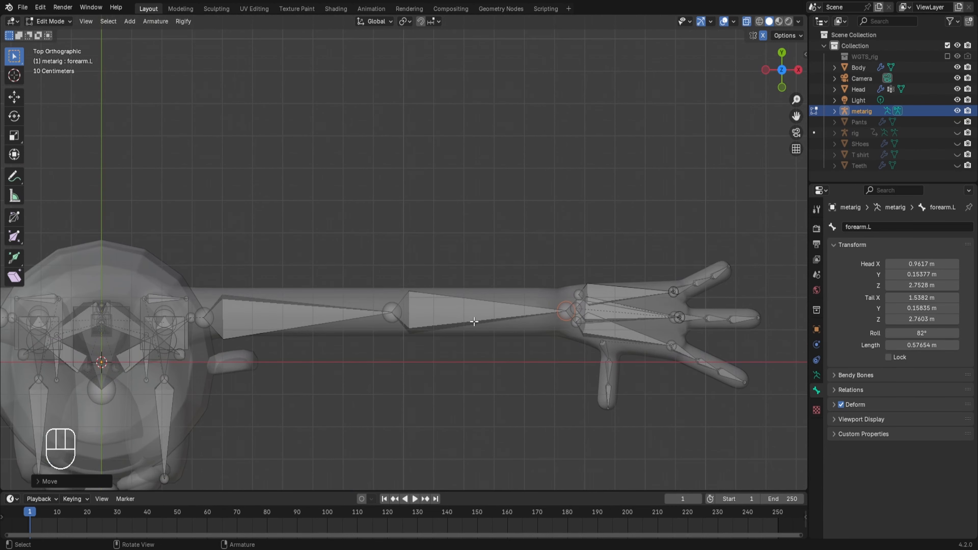
pyautogui.click(300, 328)
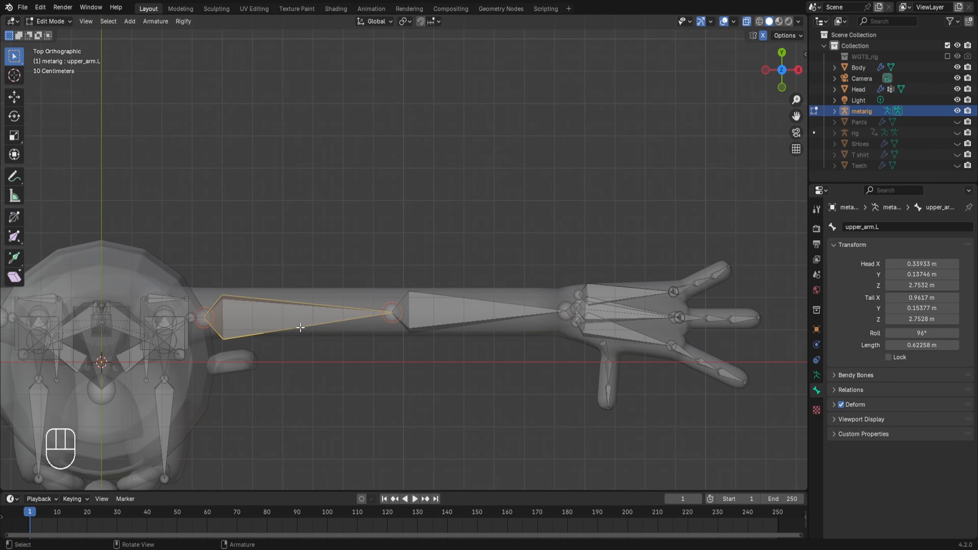
pyautogui.click(391, 350)
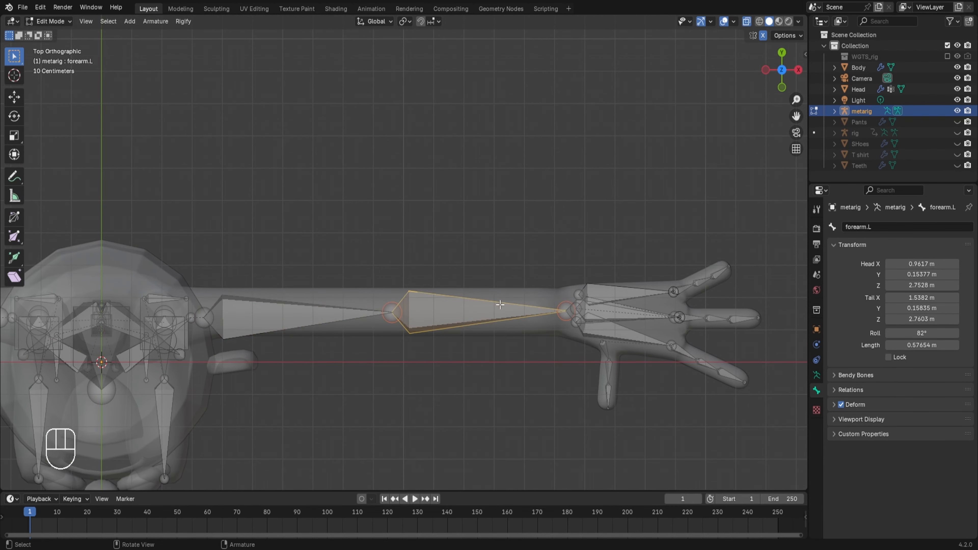
pyautogui.click(397, 316)
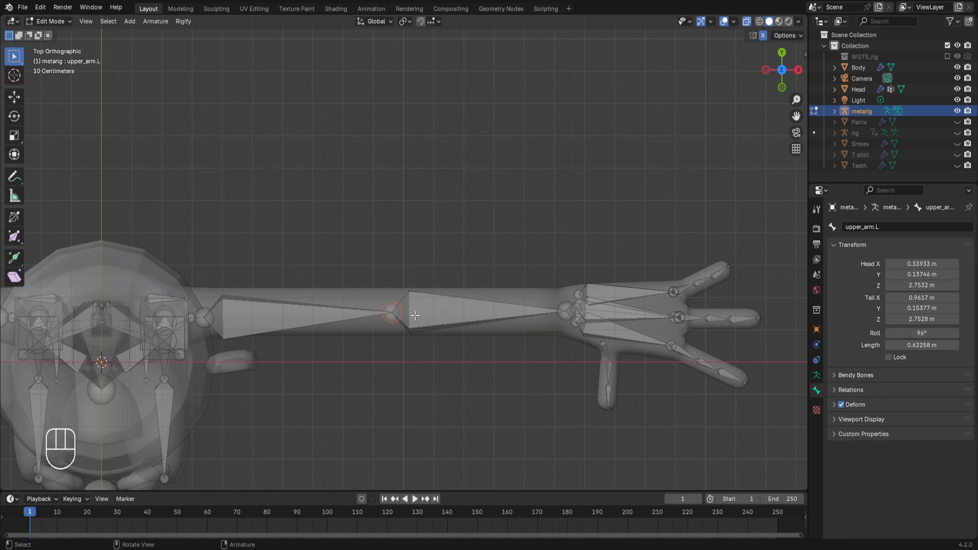
pyautogui.press('g')
pyautogui.press('y')
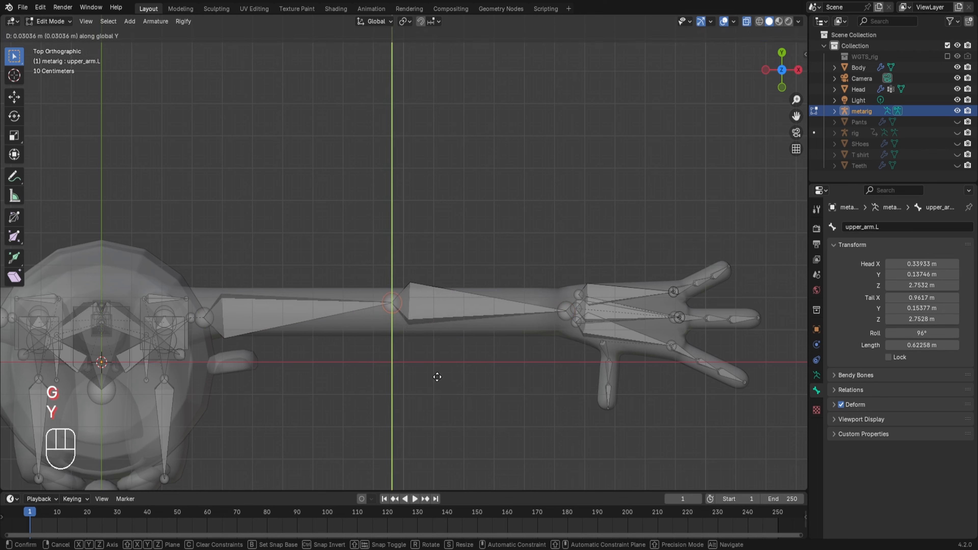
pyautogui.click(463, 371)
# Examine how the arm and hand bones sit inside the body mesh from the front and in perspective
pyautogui.press('KP_1')
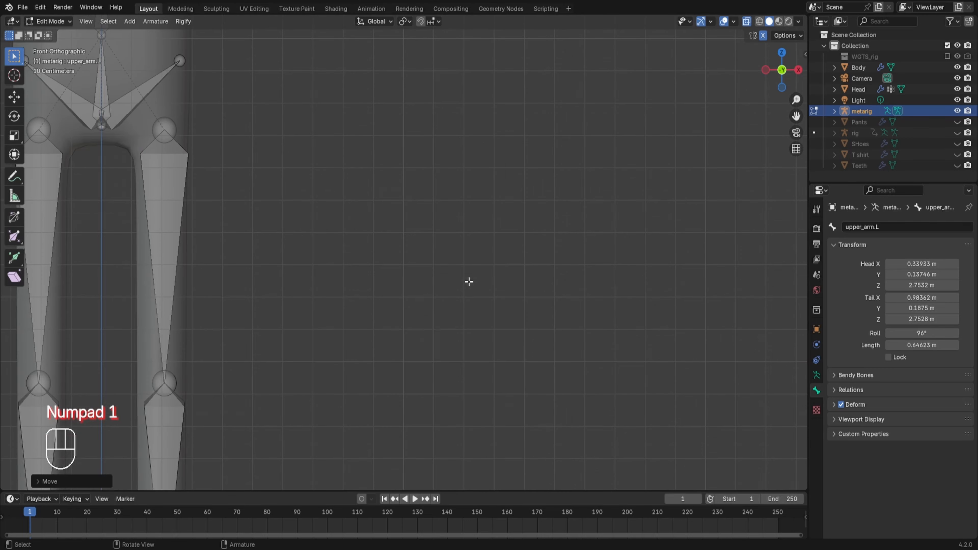
pyautogui.scroll(-5, 576, 109)
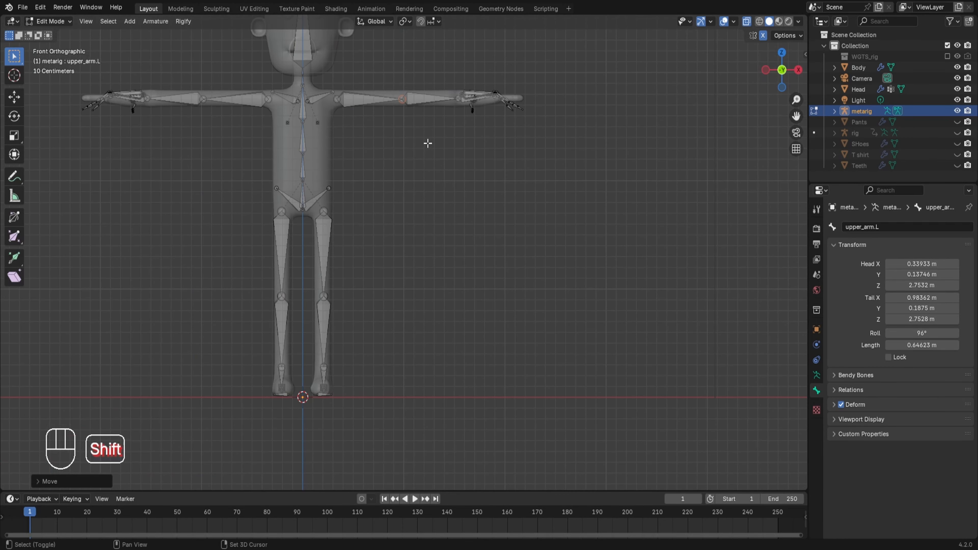
pyautogui.keyDown('shift'); pyautogui.moveTo(427, 144); pyautogui.dragTo(504, 234, button='middle'); pyautogui.keyUp('shift')
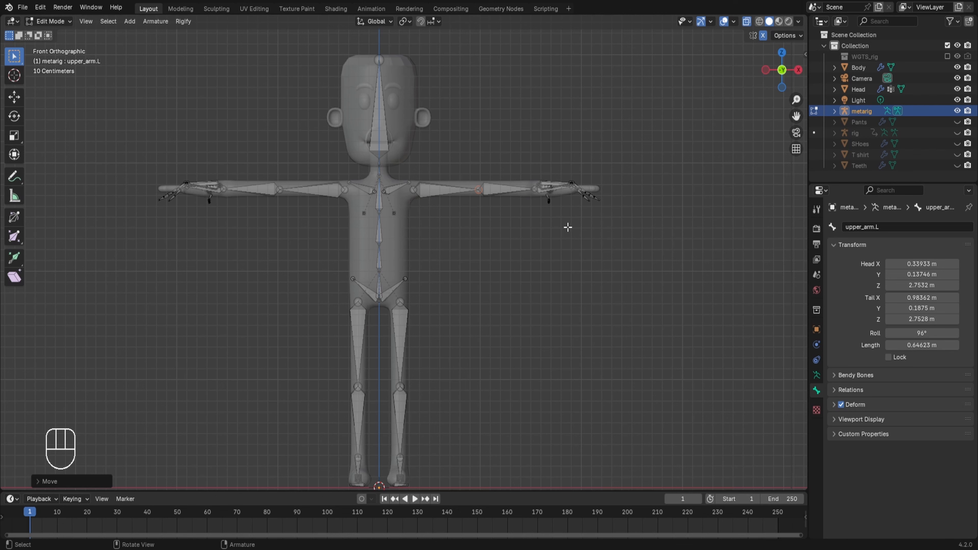
pyautogui.scroll(3, 568, 228)
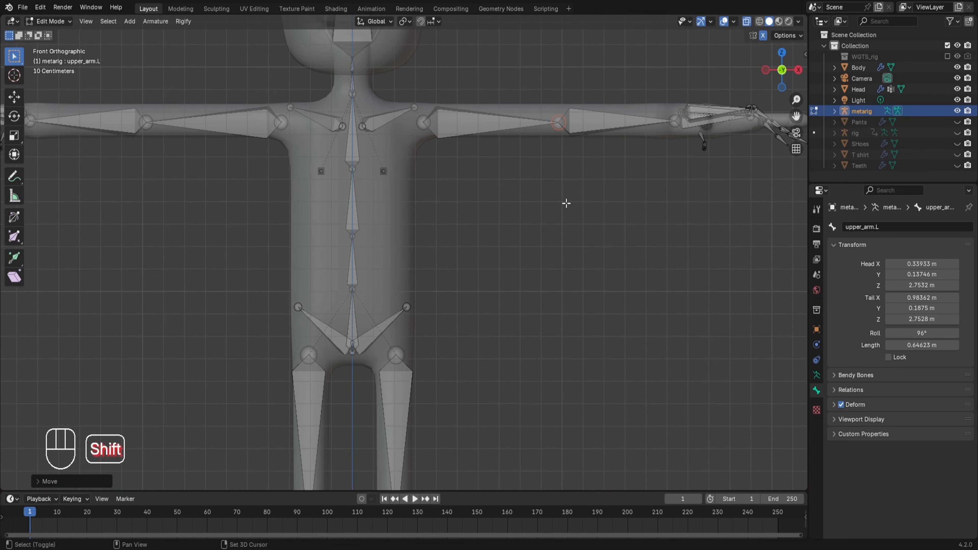
pyautogui.moveTo(567, 203); pyautogui.dragTo(662, 250, button='middle')
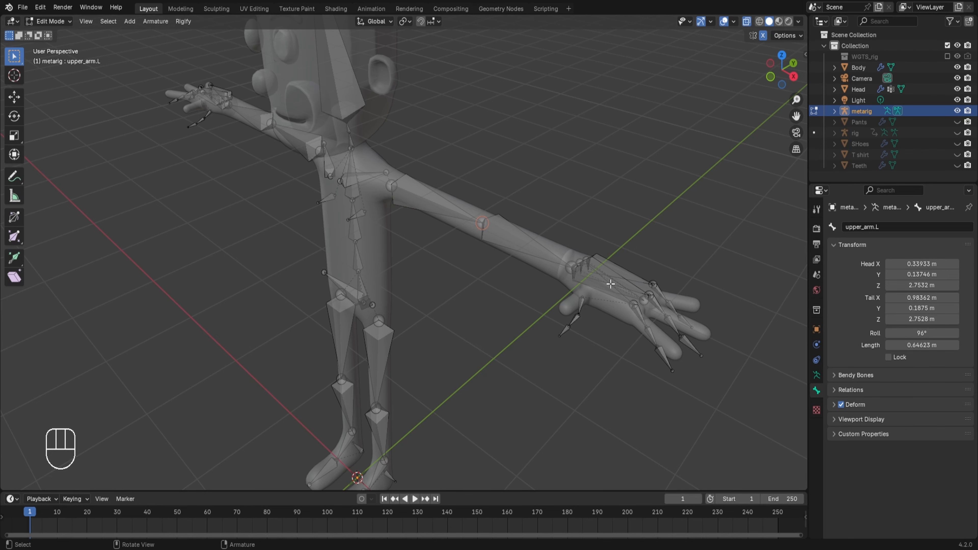
# Flatten the left hand, palm, finger and thumb bones by scaling them close to zero along global Z
pyautogui.press('KP_7')
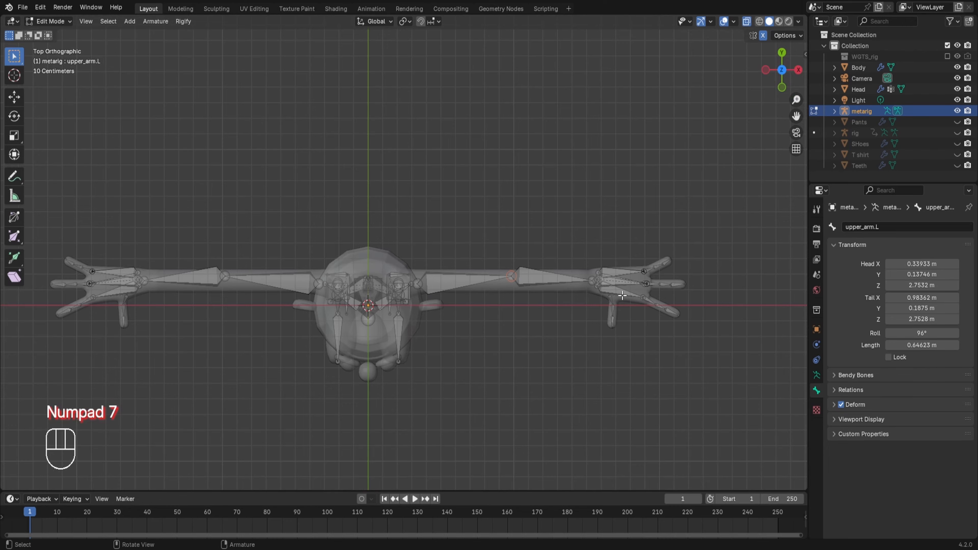
pyautogui.scroll(4, 622, 296)
pyautogui.keyDown('shift'); pyautogui.moveTo(622, 296); pyautogui.dragTo(202, 302, button='middle'); pyautogui.keyUp('shift')
pyautogui.scroll(1, 202, 302)
pyautogui.moveTo(314, 230); pyautogui.dragTo(603, 460)
pyautogui.moveTo(489, 355); pyautogui.dragTo(489, 356, button='middle')
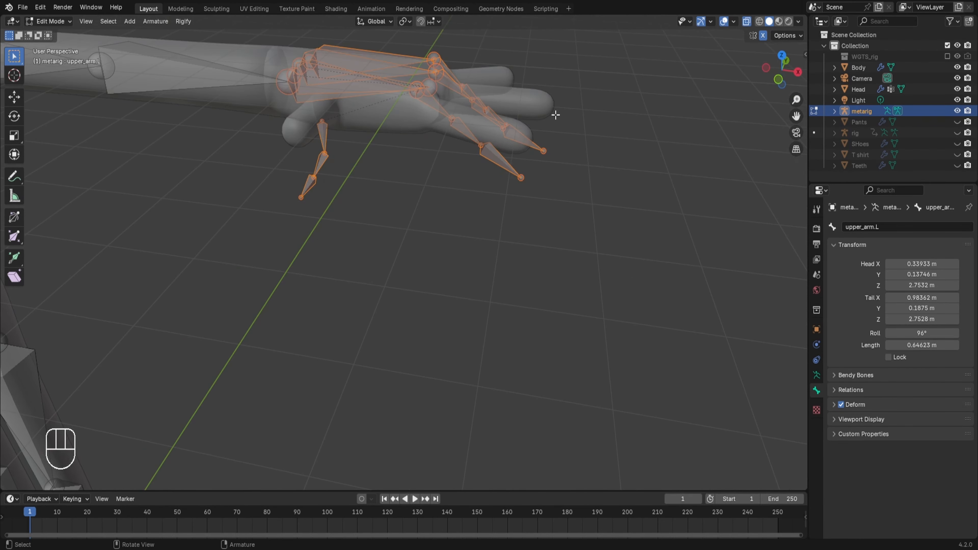
pyautogui.press('s')
pyautogui.press('z')
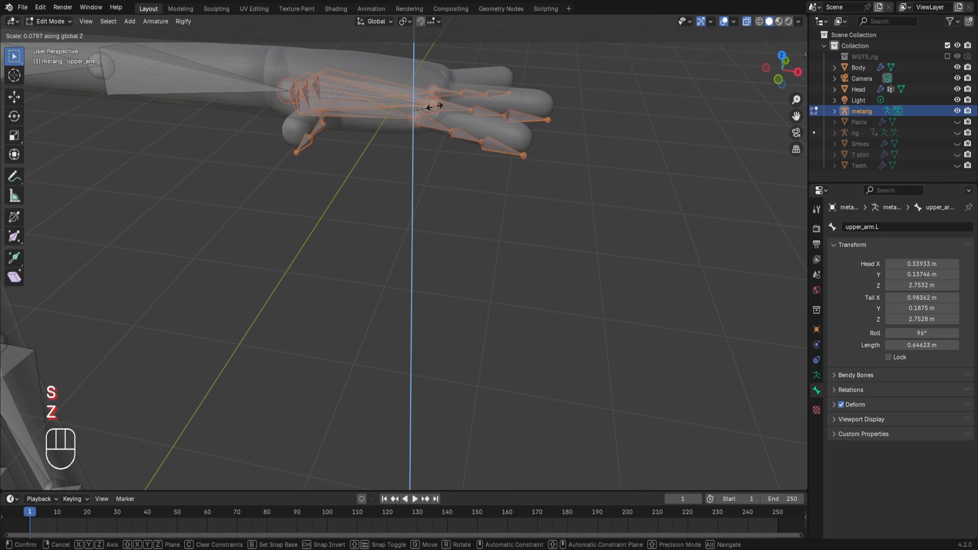
pyautogui.click(408, 114)
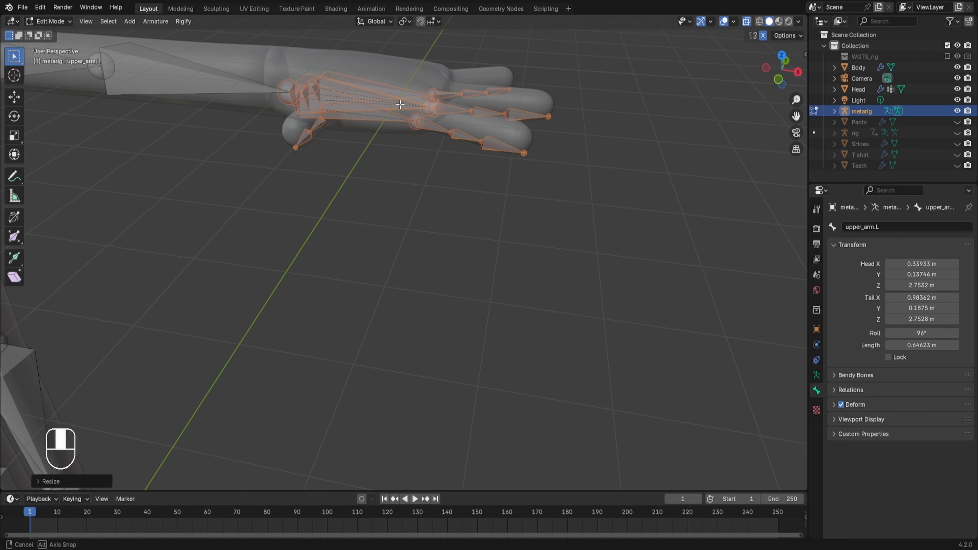
# Move the flattened hand bones slightly upward along global Z to centre them in the hand mesh's thickness
pyautogui.moveTo(407, 113); pyautogui.dragTo(405, 165, button='middle')
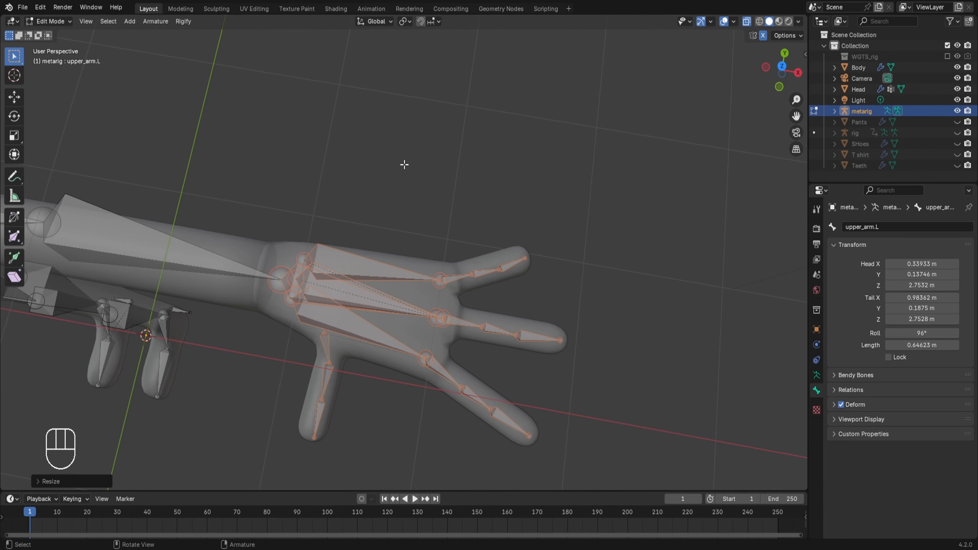
pyautogui.press('KP_1')
pyautogui.press('g')
pyautogui.press('z')
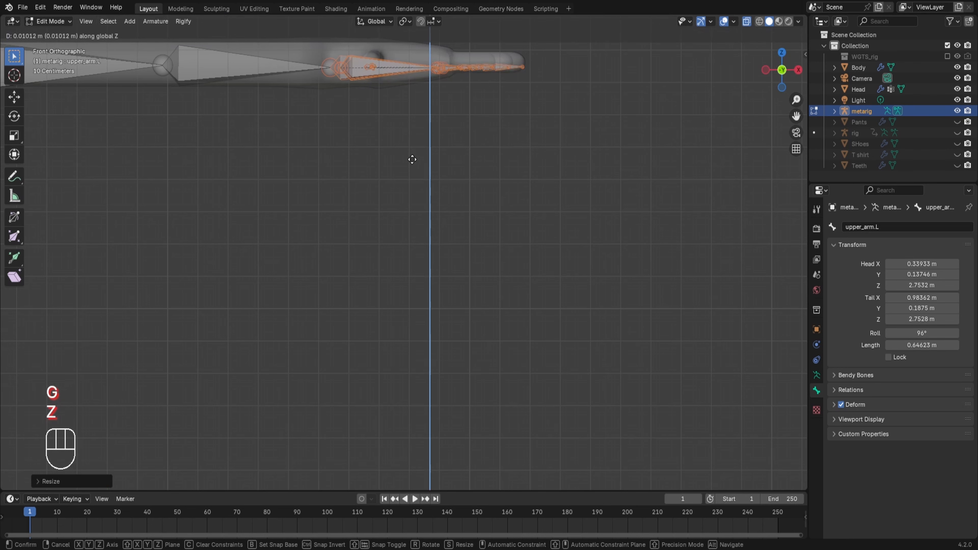
pyautogui.click(412, 153)
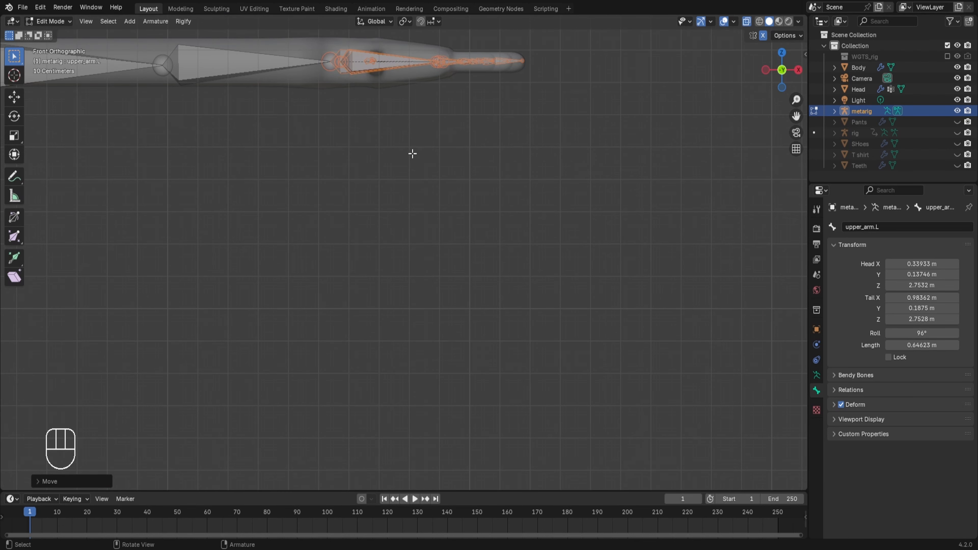
pyautogui.press('KP_3')
pyautogui.keyDown('shift'); pyautogui.moveTo(358, 84); pyautogui.dragTo(407, 287, button='middle'); pyautogui.keyUp('shift')
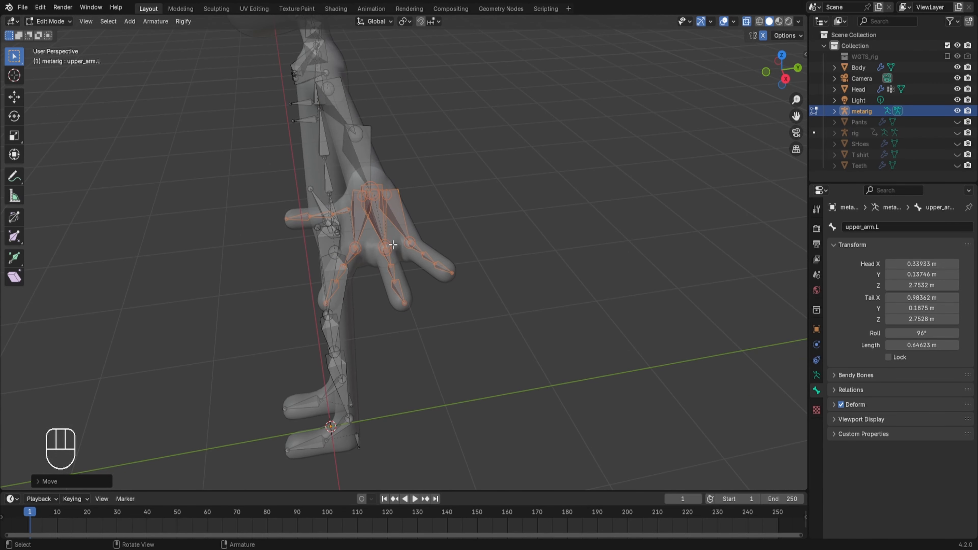
# Compare the roll of the middle and ring finger bones and set f_ring.03.L's roll to -180°
pyautogui.press('KP_7')
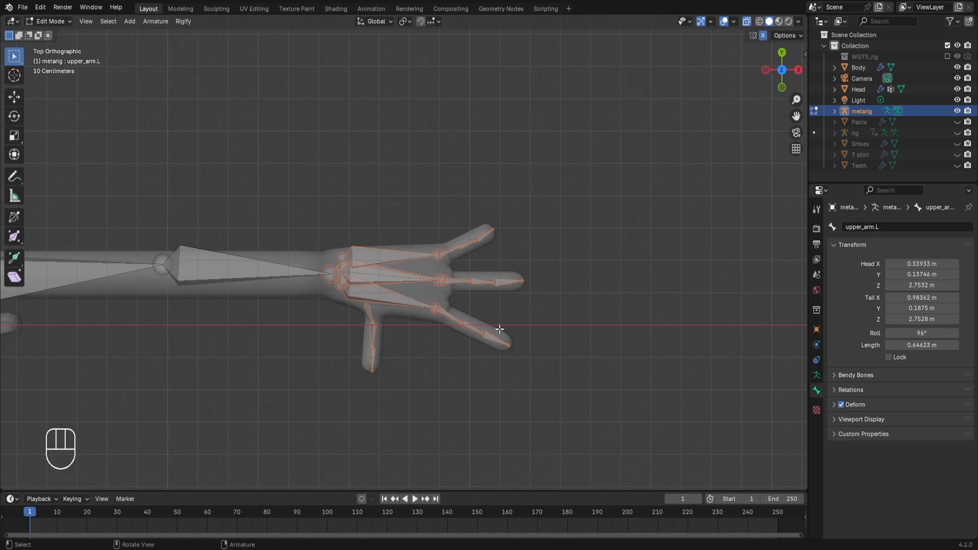
pyautogui.click(506, 281)
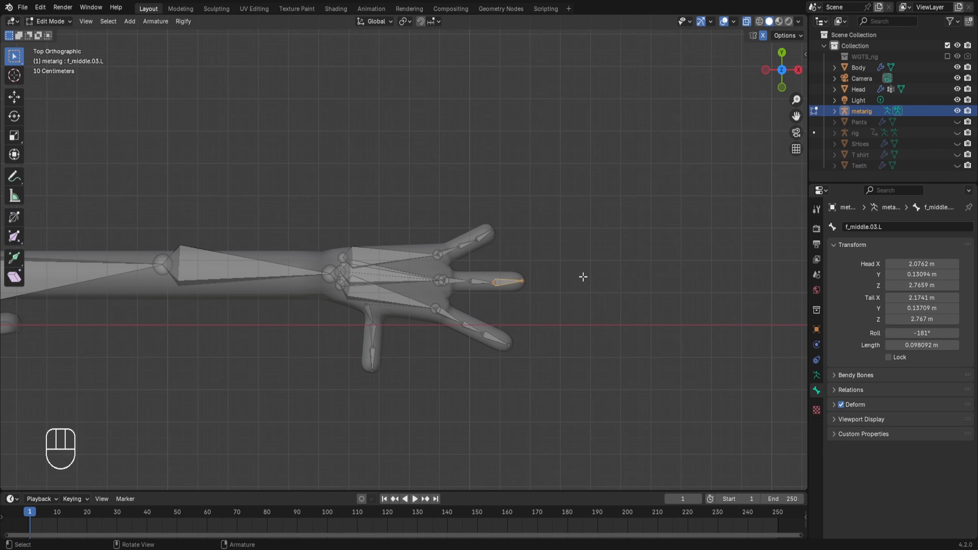
pyautogui.scroll(4, 613, 266)
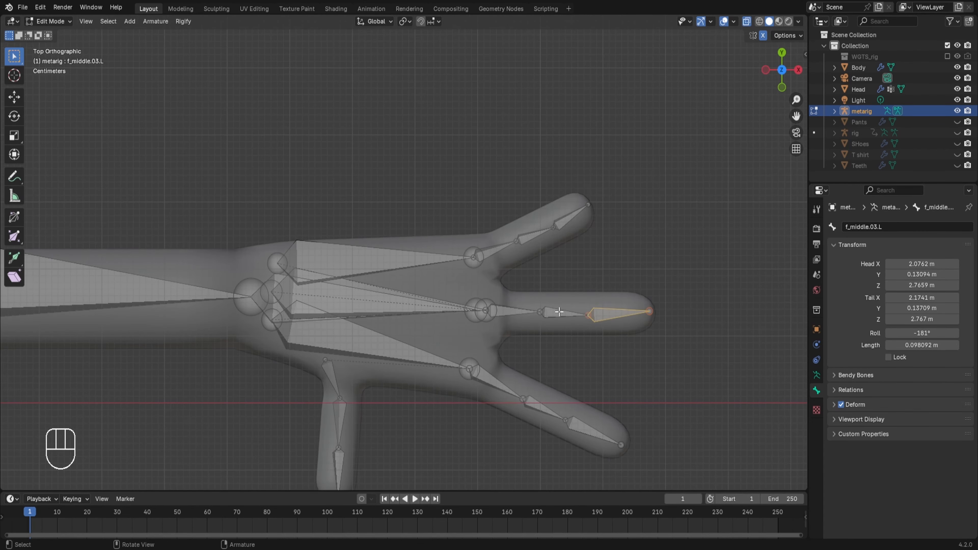
pyautogui.click(559, 311)
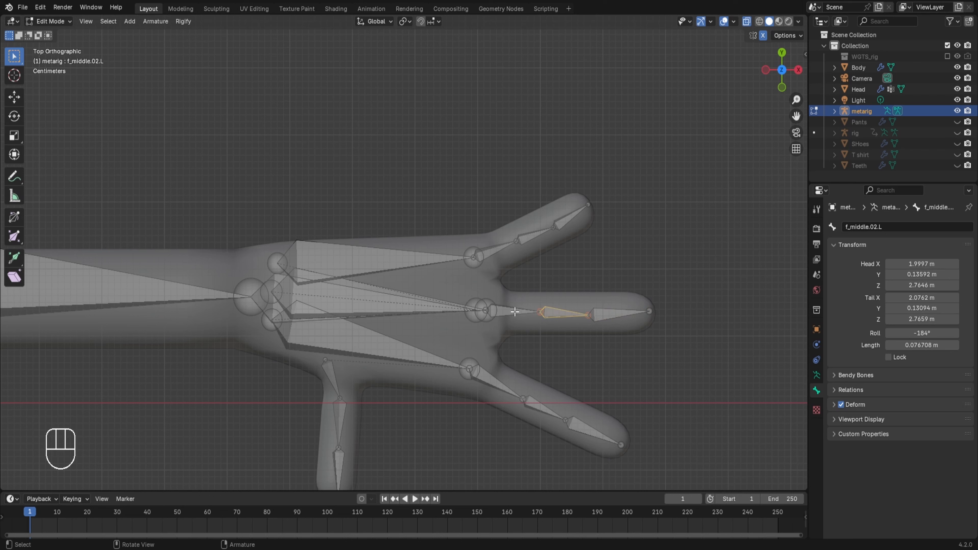
pyautogui.click(519, 241)
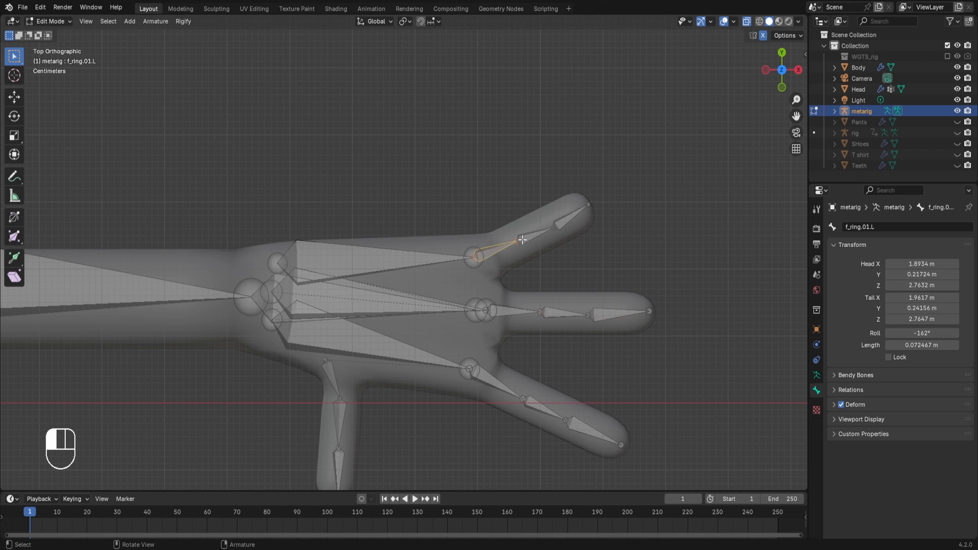
pyautogui.click(522, 240)
pyautogui.click(572, 221)
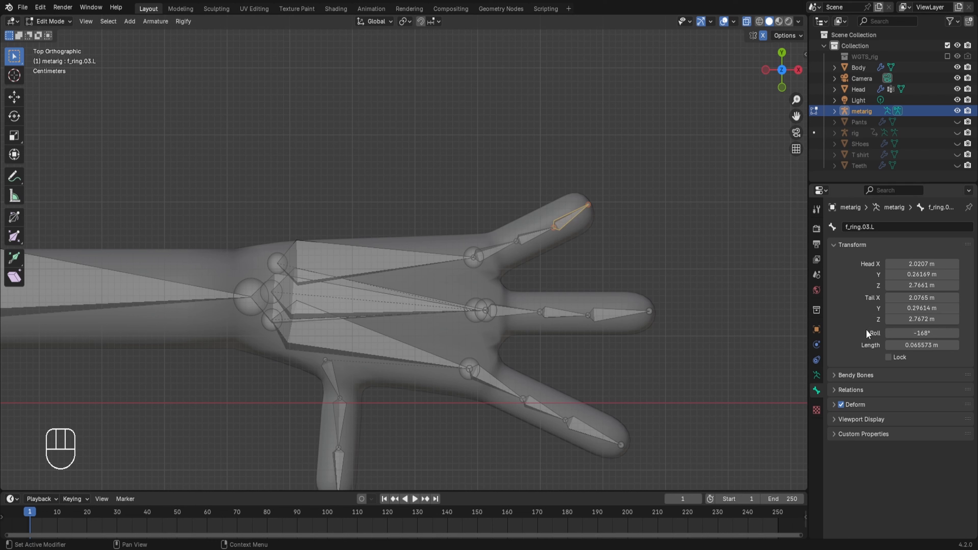
pyautogui.click(908, 332)
pyautogui.write('-180')
pyautogui.press('Return')
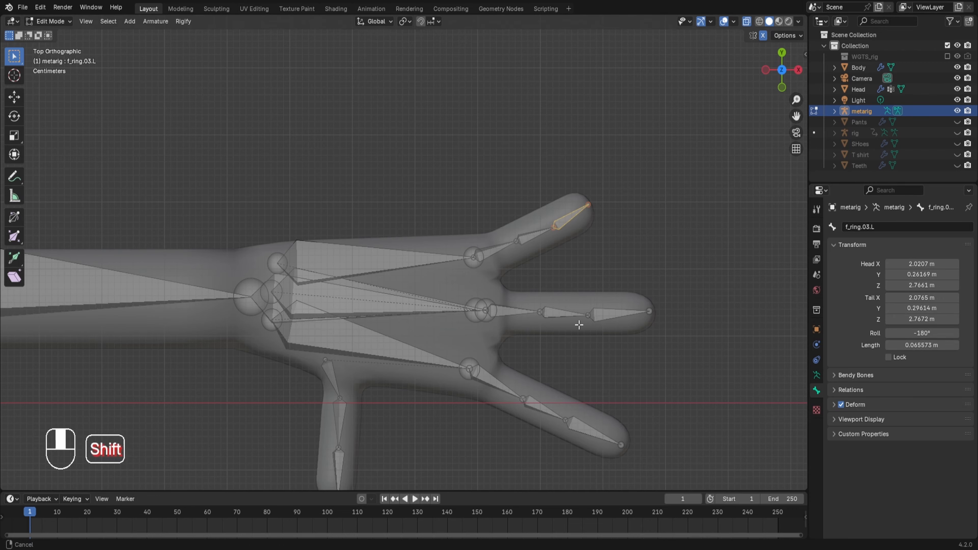
# Recalculate the roll of all left thumb, index, middle and ring finger bones from the active bone f_ring.03.L
pyautogui.keyDown('shift'); pyautogui.moveTo(579, 324); pyautogui.dragTo(577, 297, button='middle'); pyautogui.keyUp('shift')
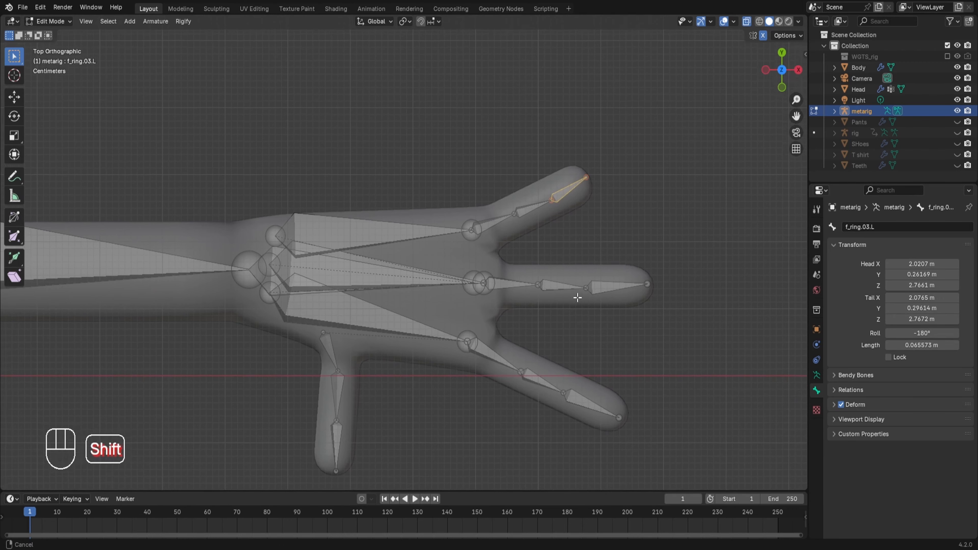
pyautogui.click(328, 347)
pyautogui.keyDown('shift'); pyautogui.click(337, 432); pyautogui.keyUp('shift')
pyautogui.keyDown('shift'); pyautogui.click(337, 443); pyautogui.keyUp('shift')
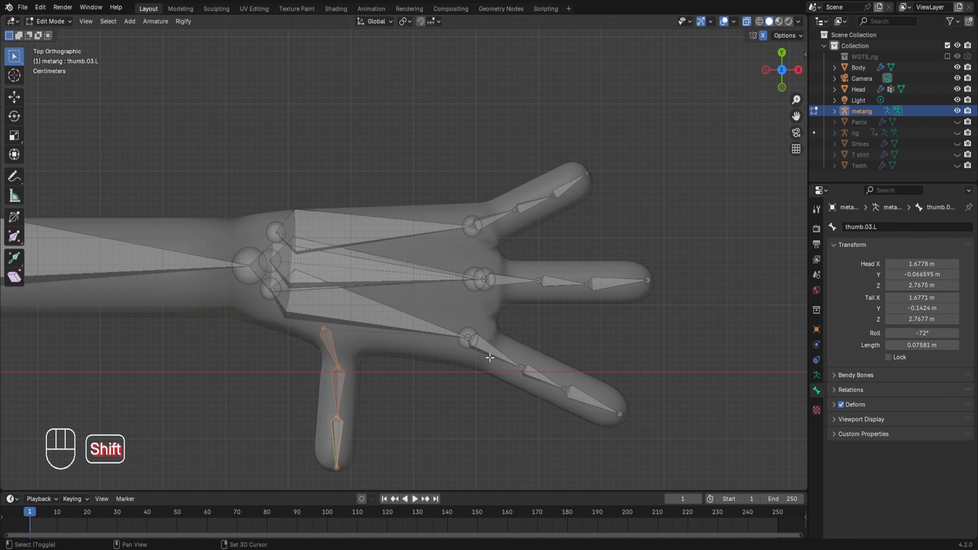
pyautogui.keyDown('shift'); pyautogui.click(491, 358); pyautogui.keyUp('shift')
pyautogui.keyDown('shift'); pyautogui.click(547, 375); pyautogui.keyUp('shift')
pyautogui.keyDown('shift'); pyautogui.click(588, 396); pyautogui.keyUp('shift')
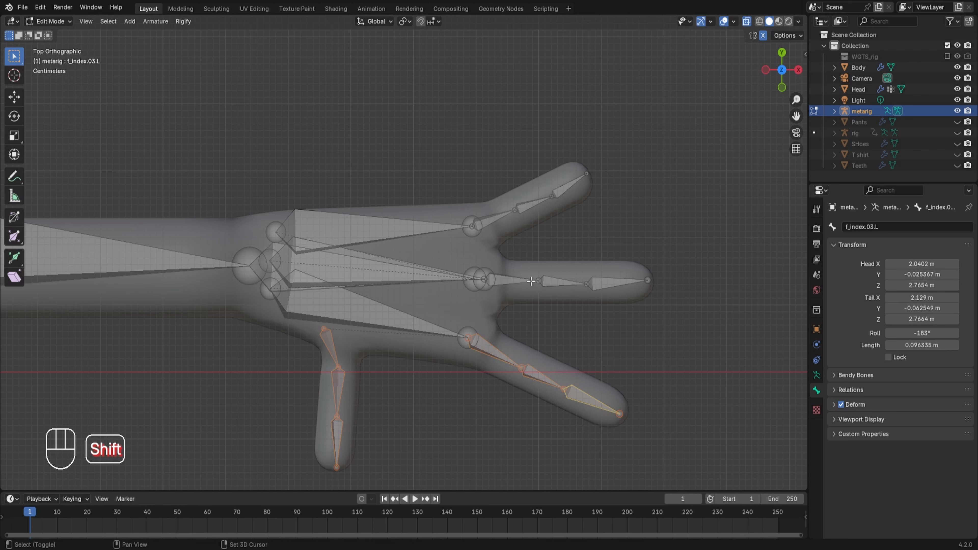
pyautogui.keyDown('shift'); pyautogui.click(512, 280); pyautogui.keyUp('shift')
pyautogui.keyDown('shift'); pyautogui.click(562, 282); pyautogui.keyUp('shift')
pyautogui.keyDown('shift'); pyautogui.click(616, 283); pyautogui.keyUp('shift')
pyautogui.keyDown('shift'); pyautogui.click(501, 219); pyautogui.keyUp('shift')
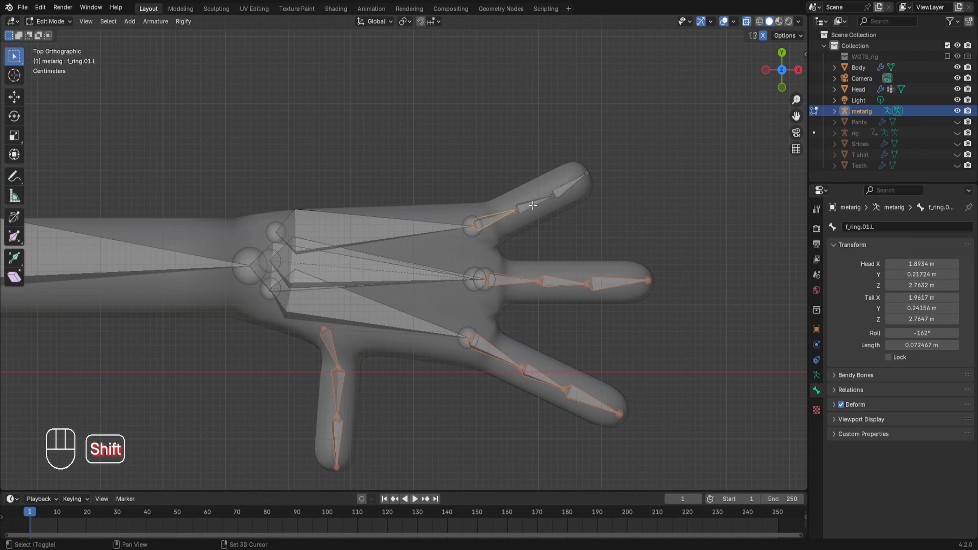
pyautogui.keyDown('shift'); pyautogui.click(534, 205); pyautogui.keyUp('shift')
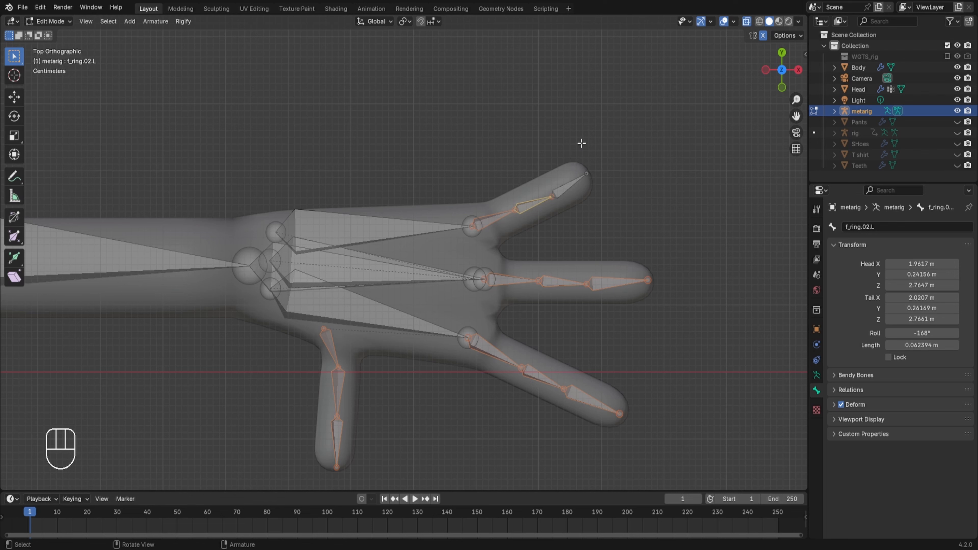
pyautogui.keyDown('shift'); pyautogui.click(570, 182); pyautogui.keyUp('shift')
pyautogui.click(158, 21)
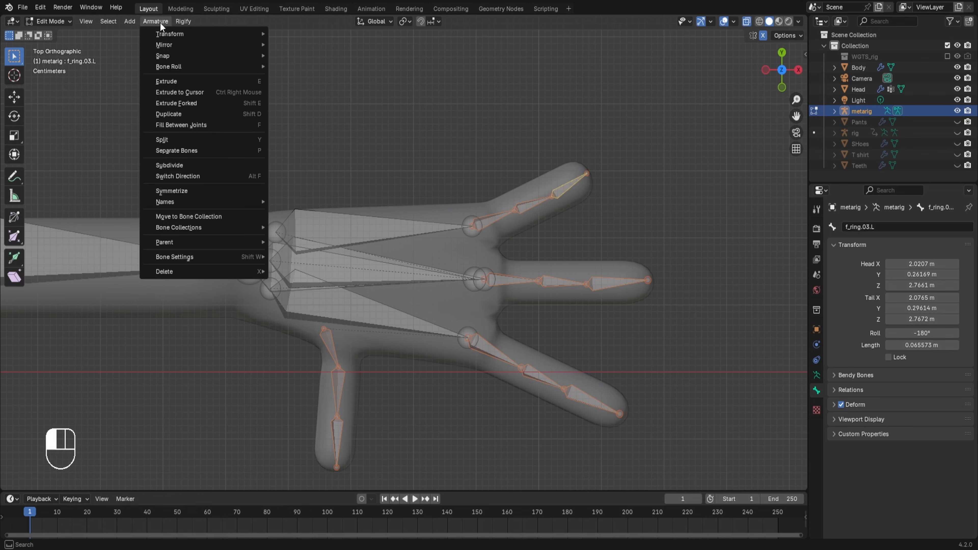
pyautogui.moveTo(244, 66)
pyautogui.moveTo(282, 66)
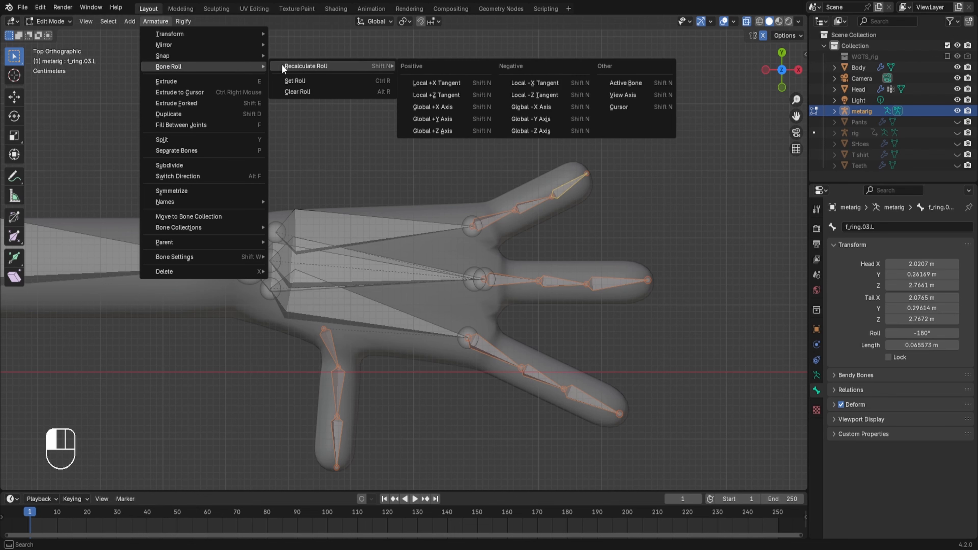
pyautogui.click(612, 83)
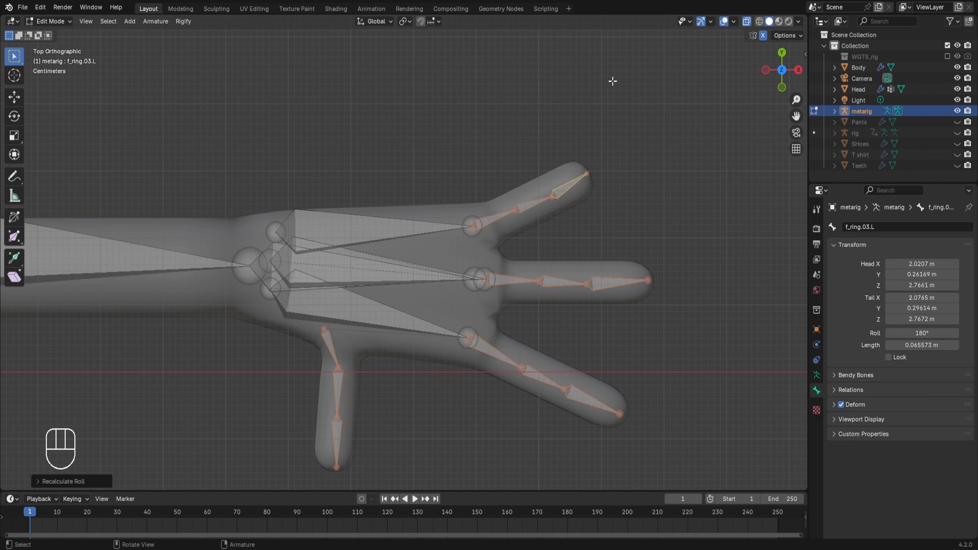
# Check the recalculated roll of the three middle finger bones and of f_ring.01.L
pyautogui.click(552, 278)
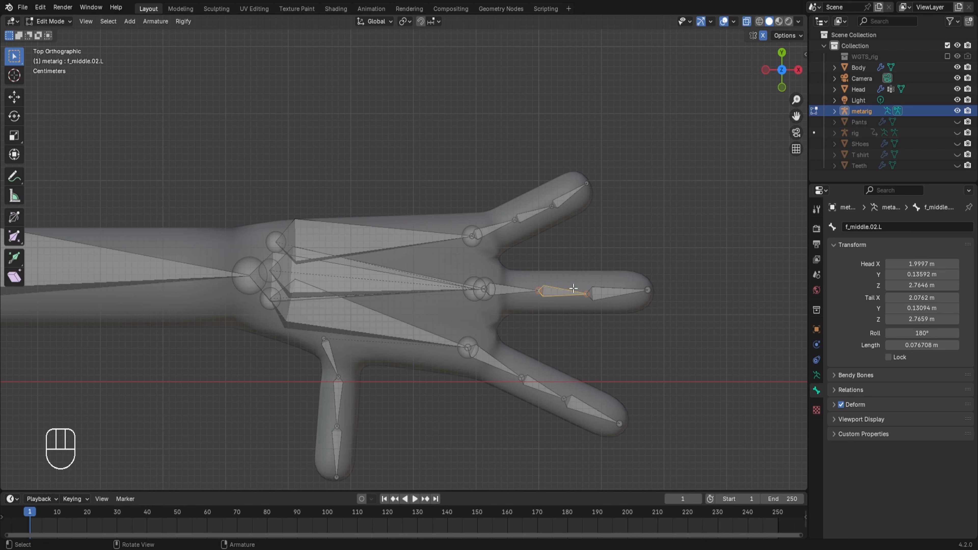
pyautogui.click(616, 292)
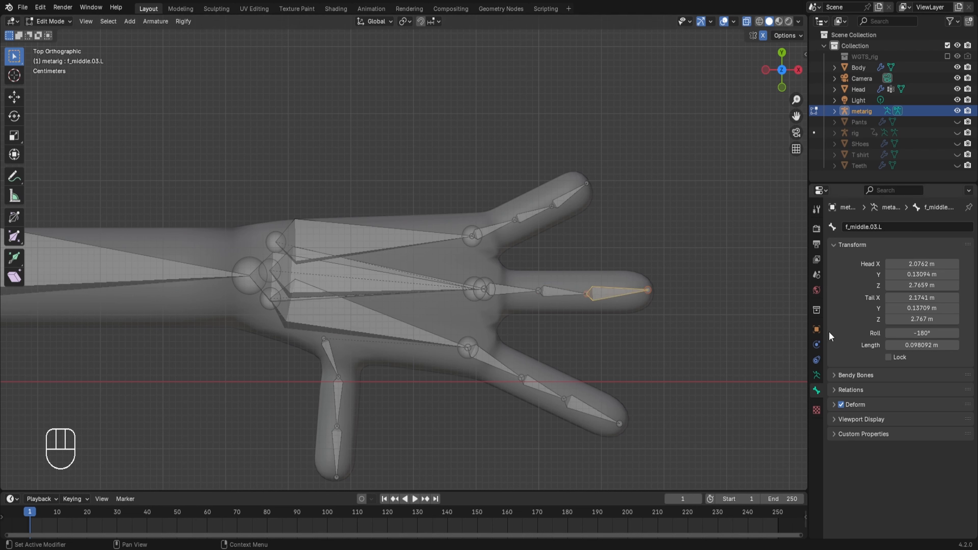
pyautogui.click(551, 291)
pyautogui.click(484, 360)
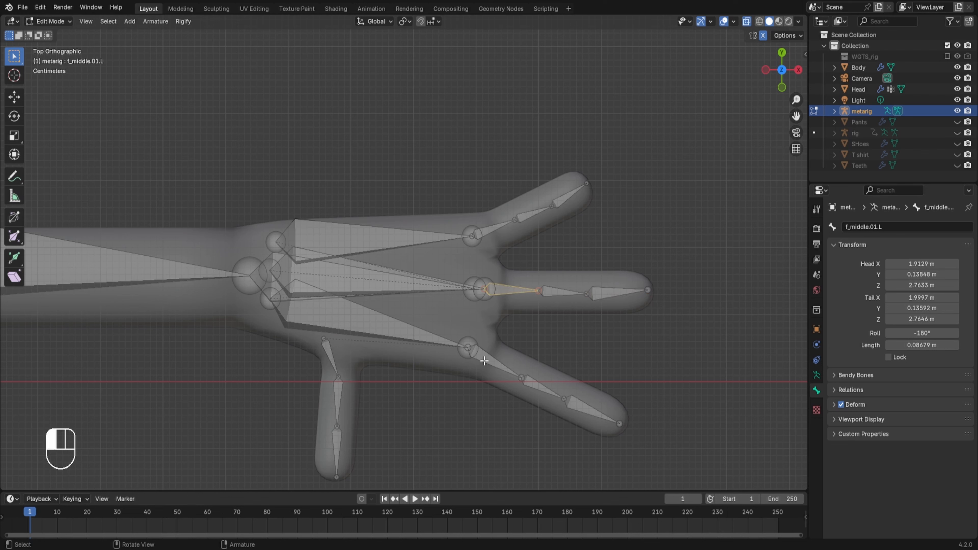
pyautogui.click(495, 228)
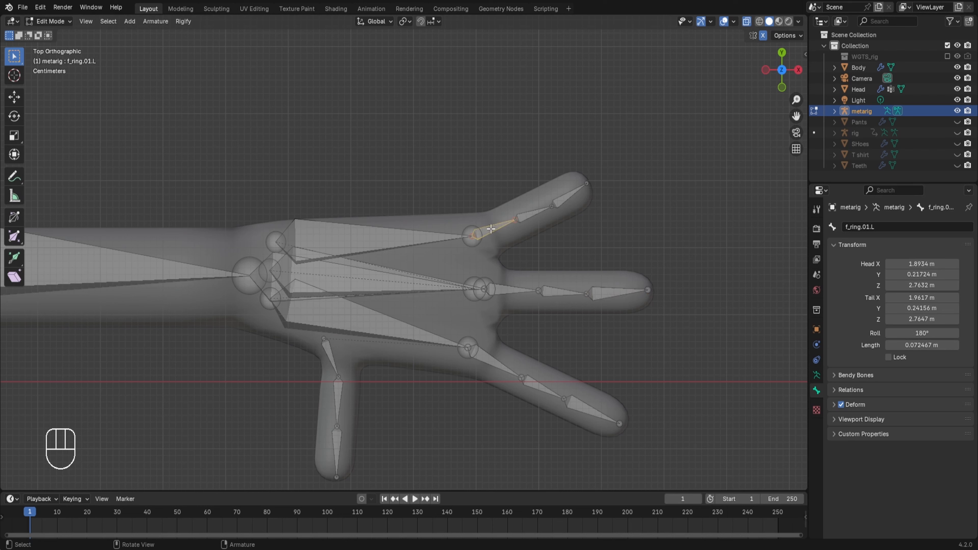
pyautogui.click(553, 298)
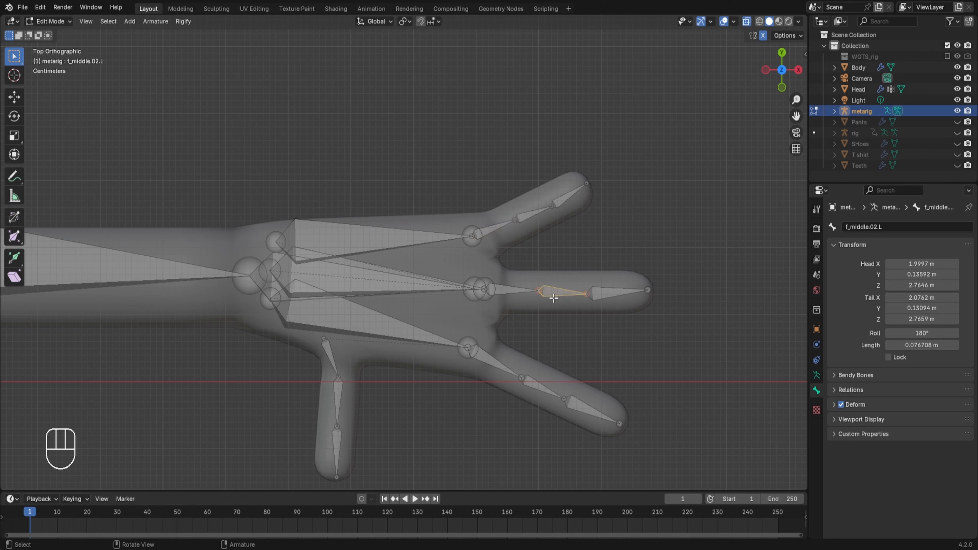
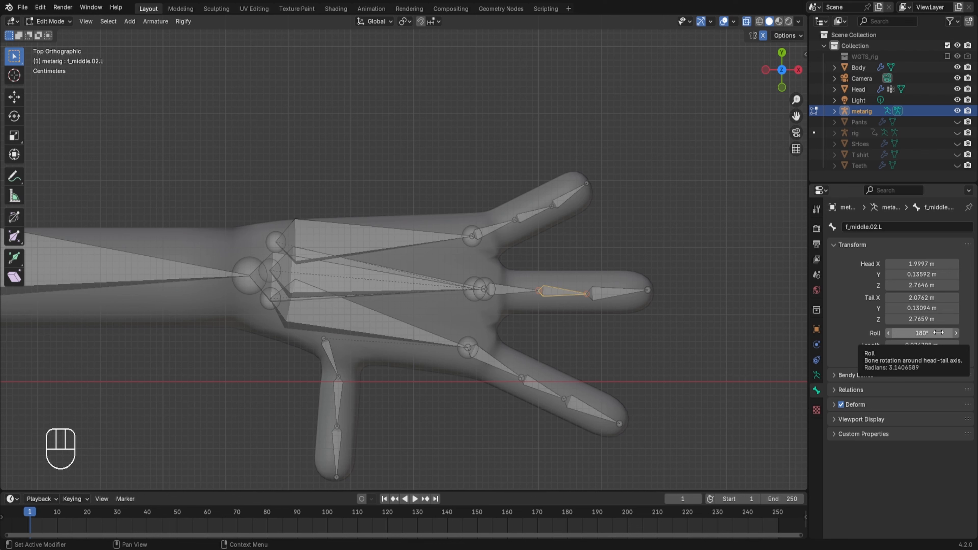
# Try a roll of -180° on f_middle.02.L, inspect the bone in perspective, and return its roll to 180°
pyautogui.moveTo(938, 333)
pyautogui.mouseDown()
pyautogui.moveTo(859, 333)
pyautogui.moveTo(936, 333)
pyautogui.mouseUp()
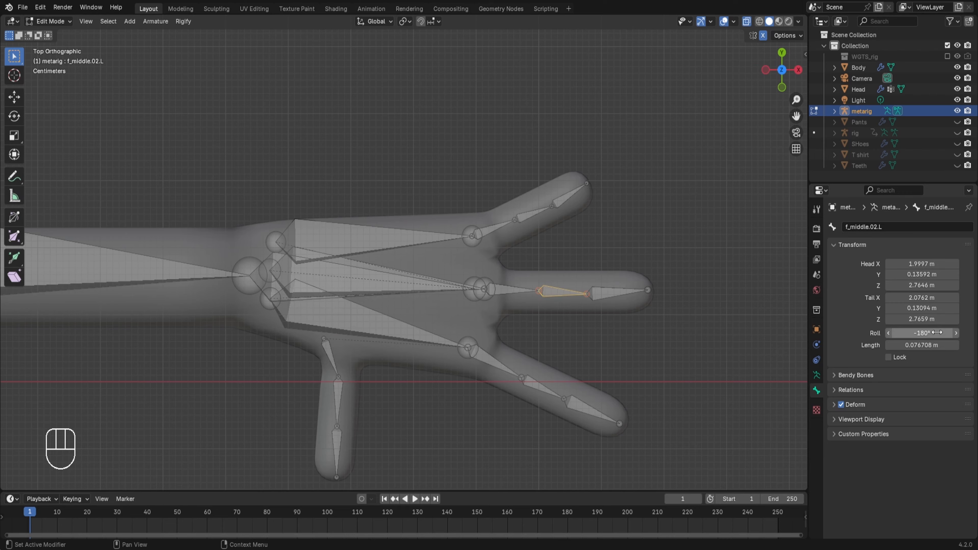
pyautogui.moveTo(531, 293); pyautogui.dragTo(491, 266, button='middle')
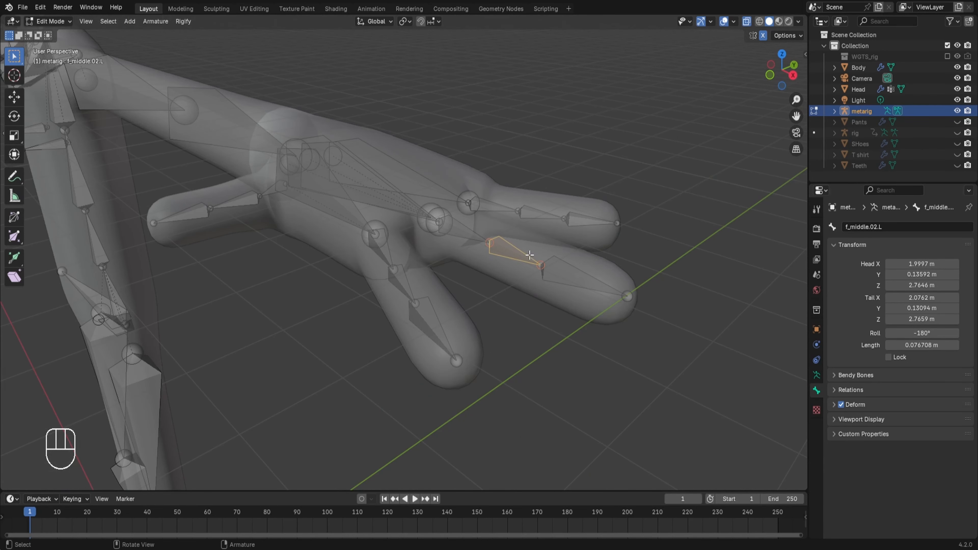
pyautogui.moveTo(922, 332); pyautogui.dragTo(945, 333)
pyautogui.press('KP_7')
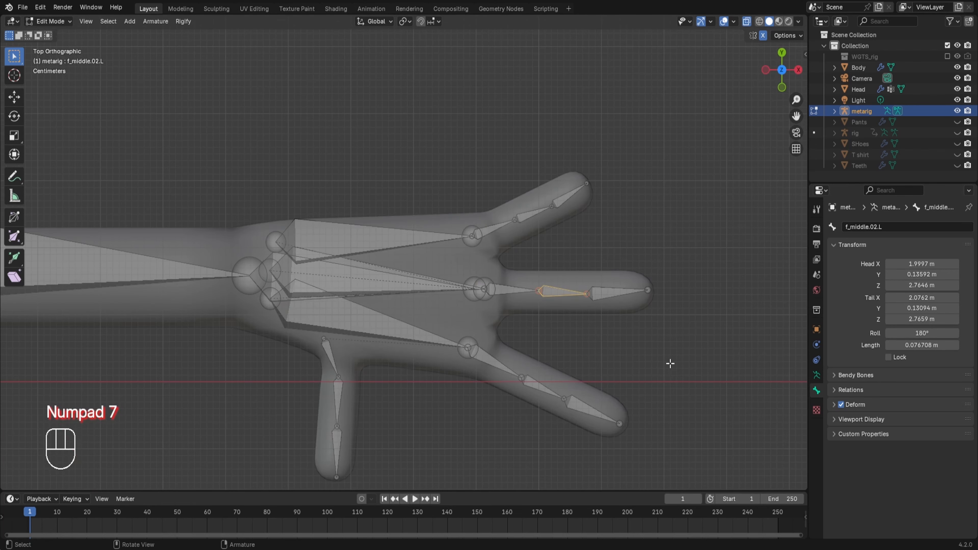
# Select the base thumb bone thumb.01.L and check its roll value
pyautogui.click(330, 359)
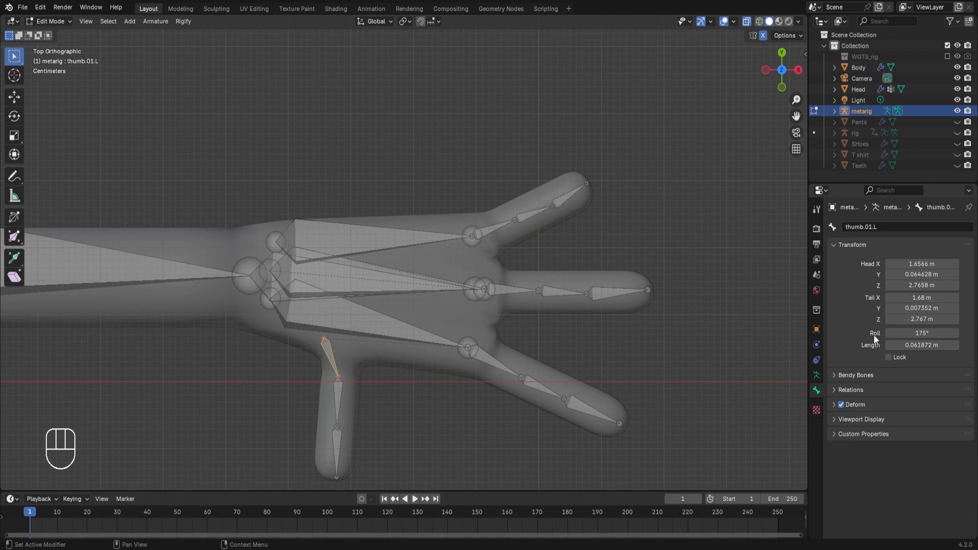
pyautogui.click(159, 24)
pyautogui.moveTo(167, 65)
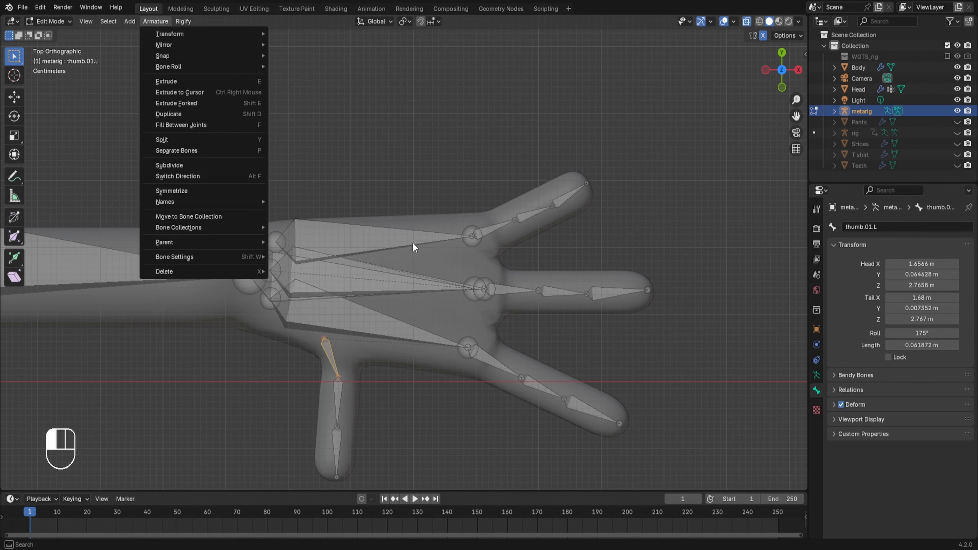
pyautogui.scroll(-6, 325, 265)
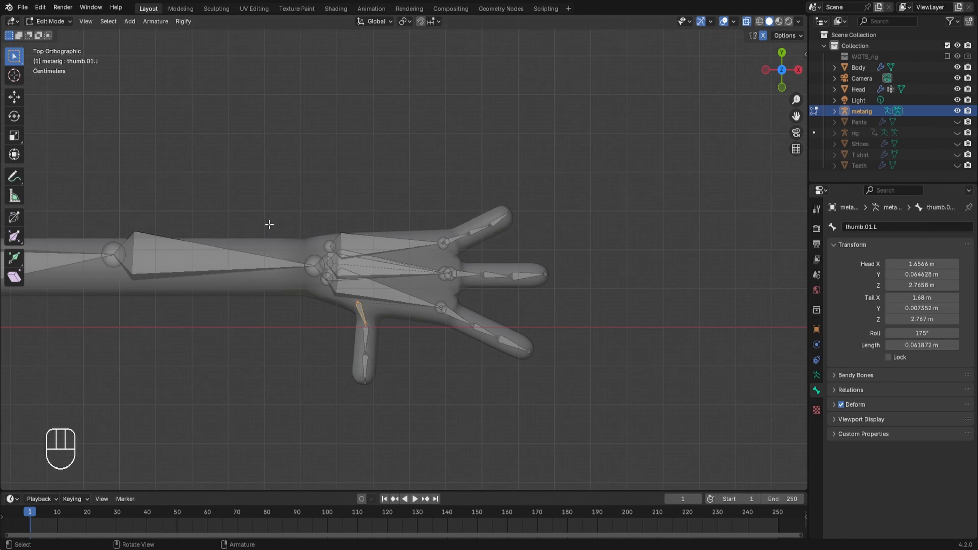
# Select the right ring fingertip bone f_ring.03.R and check its roll value
pyautogui.keyDown('shift'); pyautogui.moveTo(273, 227); pyautogui.dragTo(766, 236, button='middle'); pyautogui.keyUp('shift')
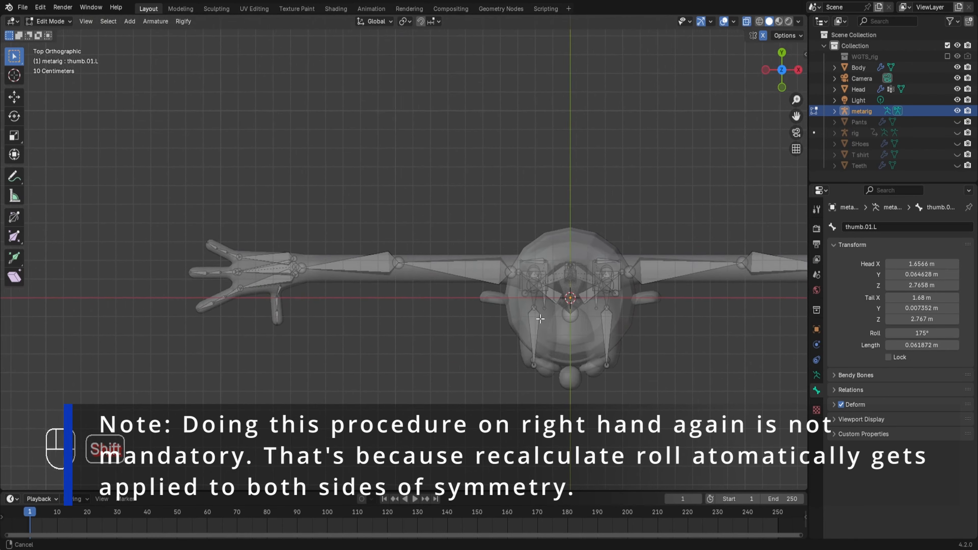
pyautogui.scroll(5, 412, 362)
pyautogui.keyDown('shift'); pyautogui.moveTo(301, 302); pyautogui.dragTo(433, 116, button='middle'); pyautogui.keyUp('shift')
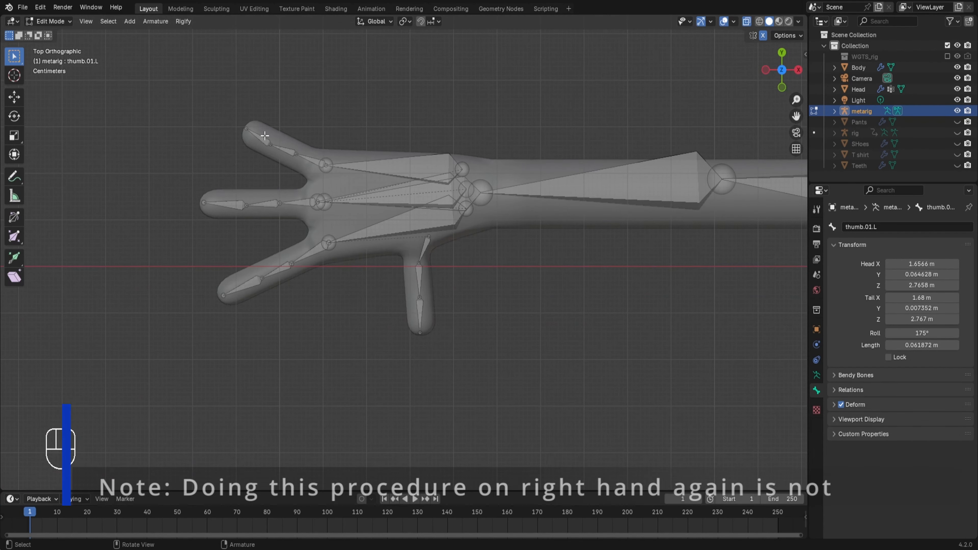
pyautogui.click(256, 148)
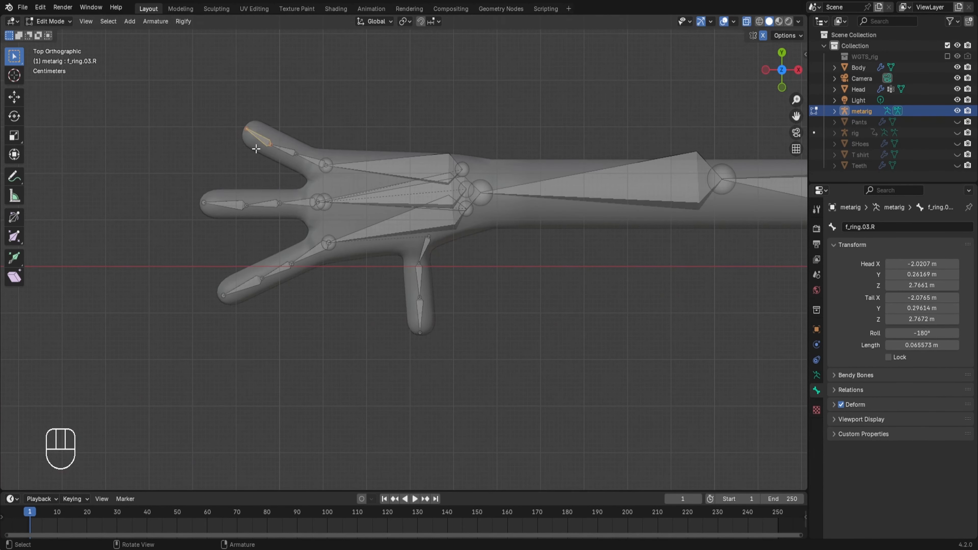
pyautogui.click(904, 333)
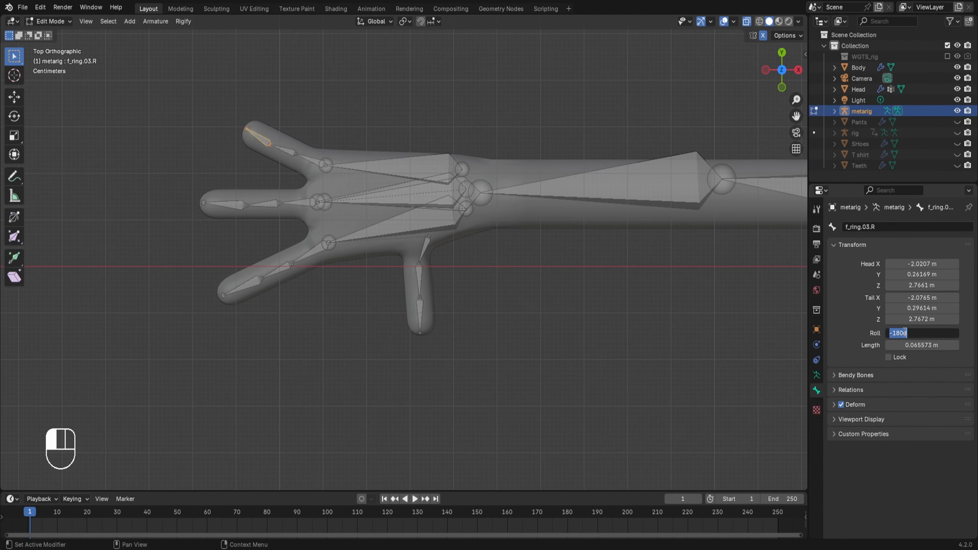
pyautogui.click(848, 351)
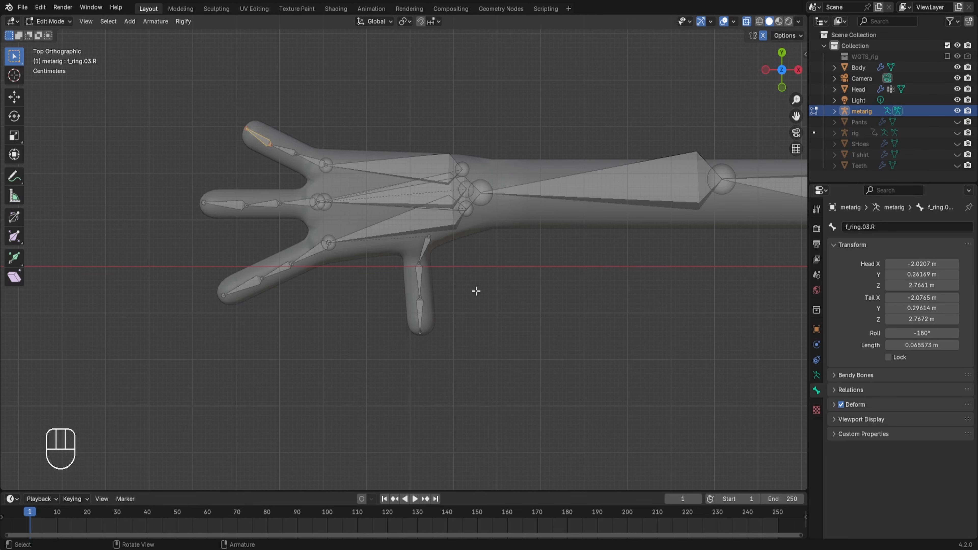
# Recalculate the roll of all right thumb, index, middle and ring finger bones from the active bone f_ring.03.R
pyautogui.scroll(1, 475, 291)
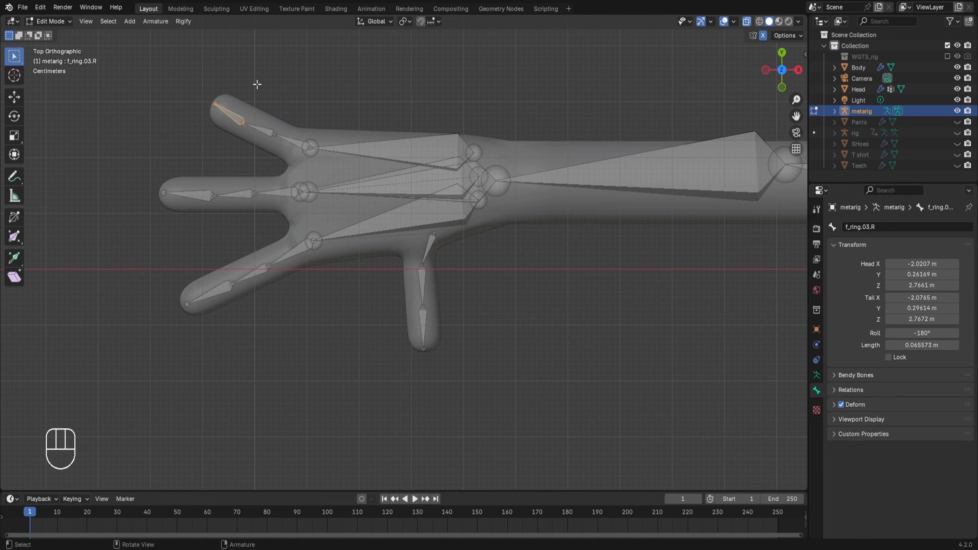
pyautogui.scroll(1, 500, 220)
pyautogui.click(428, 335)
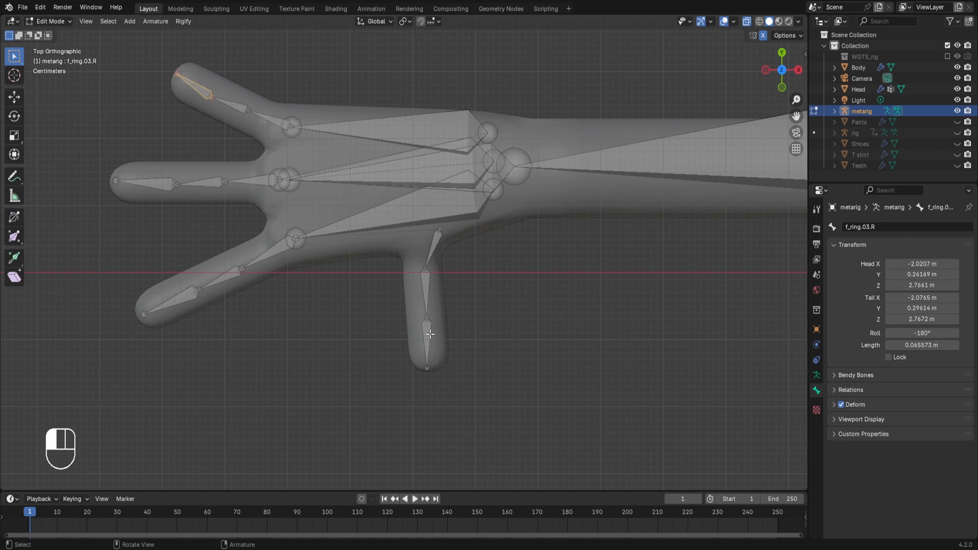
pyautogui.keyDown('shift'); pyautogui.click(429, 287); pyautogui.keyUp('shift')
pyautogui.keyDown('shift'); pyautogui.click(444, 255); pyautogui.keyUp('shift')
pyautogui.keyDown('shift'); pyautogui.click(225, 279); pyautogui.keyUp('shift')
pyautogui.keyDown('shift'); pyautogui.click(185, 295); pyautogui.keyUp('shift')
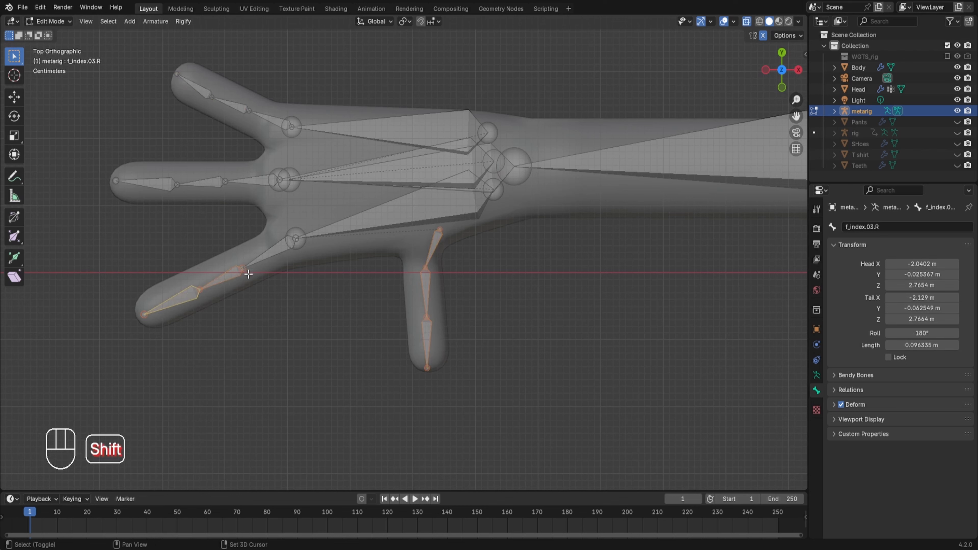
pyautogui.keyDown('shift'); pyautogui.click(265, 258); pyautogui.keyUp('shift')
pyautogui.keyDown('shift'); pyautogui.click(251, 180); pyautogui.keyUp('shift')
pyautogui.keyDown('shift'); pyautogui.click(197, 183); pyautogui.keyUp('shift')
pyautogui.keyDown('shift'); pyautogui.click(150, 183); pyautogui.keyUp('shift')
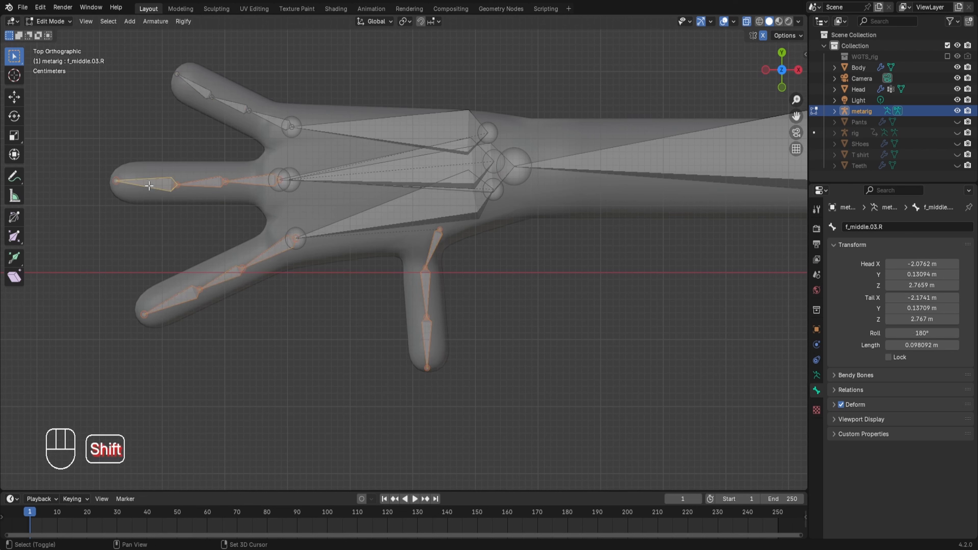
pyautogui.keyDown('shift'); pyautogui.click(261, 117); pyautogui.keyUp('shift')
pyautogui.keyDown('shift'); pyautogui.click(234, 111); pyautogui.keyUp('shift')
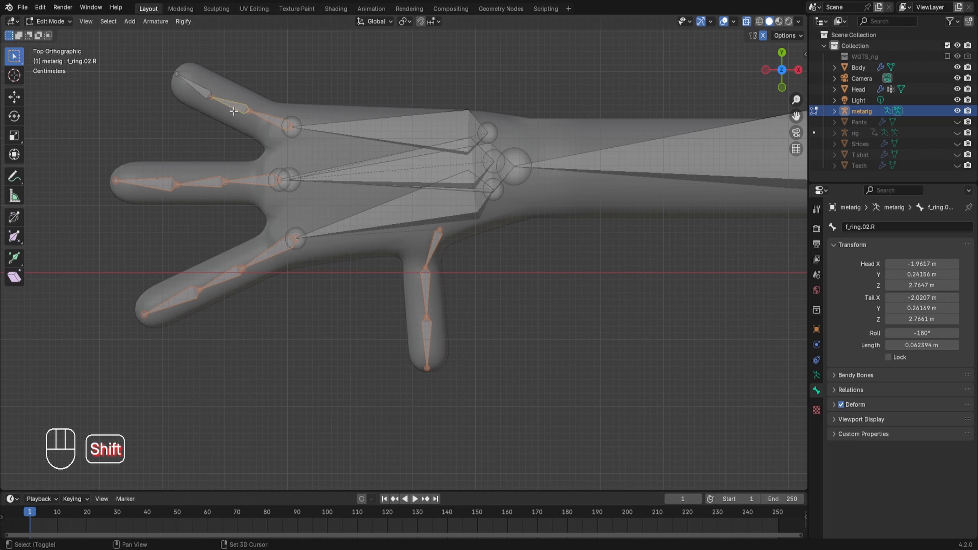
pyautogui.keyDown('shift'); pyautogui.click(194, 86); pyautogui.keyUp('shift')
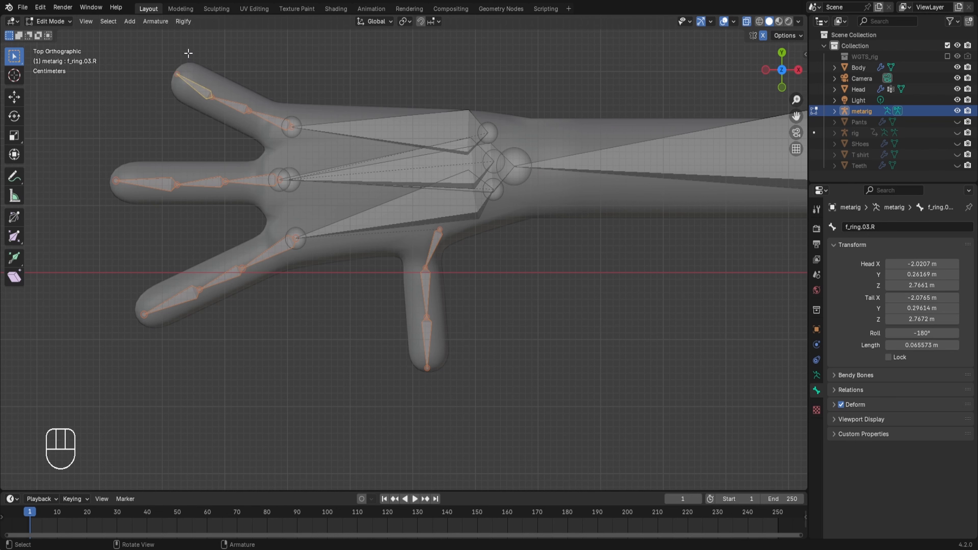
pyautogui.click(155, 22)
pyautogui.moveTo(169, 65)
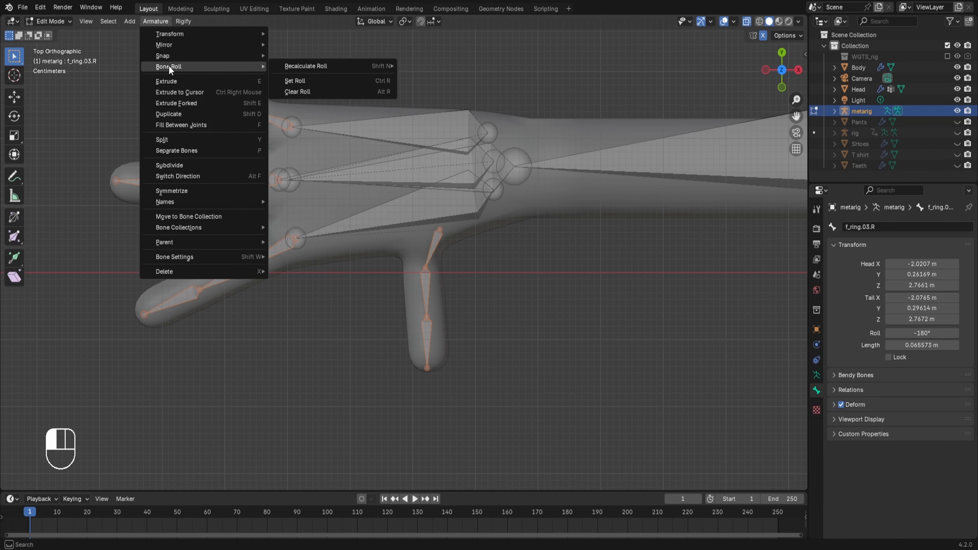
pyautogui.moveTo(290, 69)
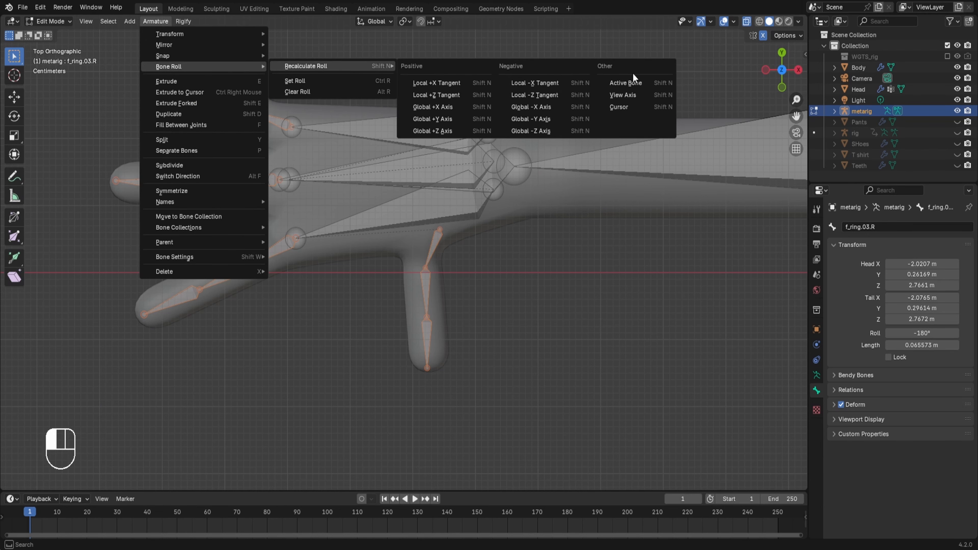
pyautogui.click(629, 82)
# Check the recalculated roll of f_middle.02.R, f_index.01.R and thumb.01.R
pyautogui.click(211, 183)
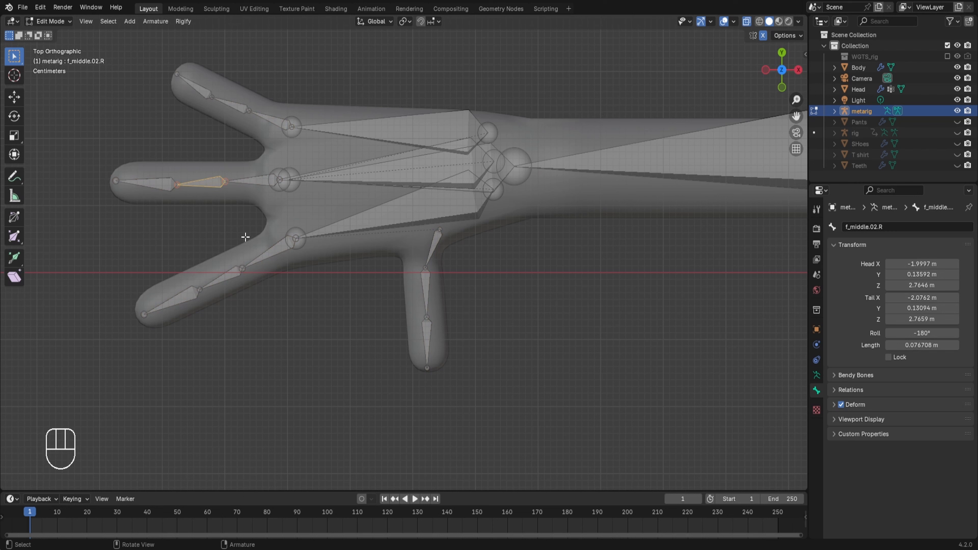
pyautogui.click(265, 254)
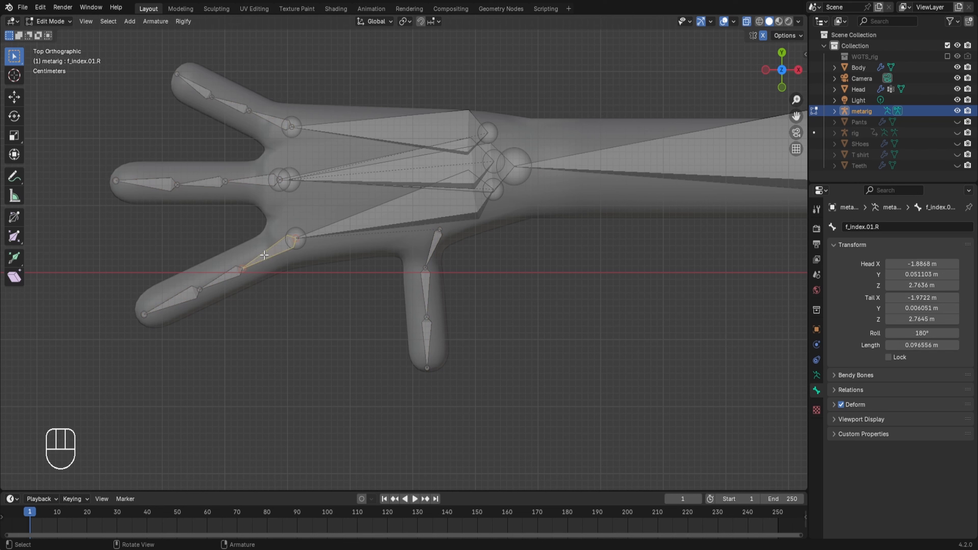
pyautogui.click(425, 246)
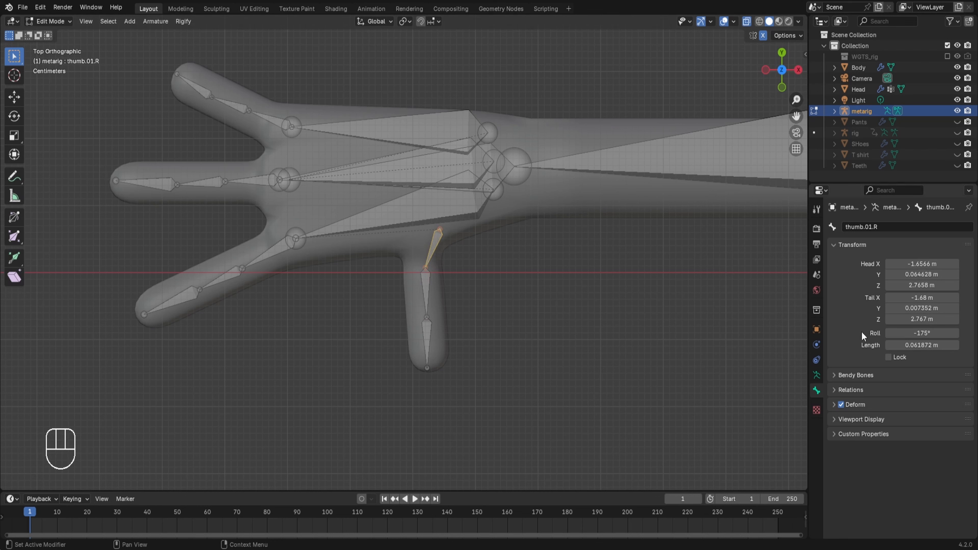
# Select the left ring finger's base bone f_ring.01.L and switch the metarig to Pose Mode
pyautogui.scroll(-4, 553, 291)
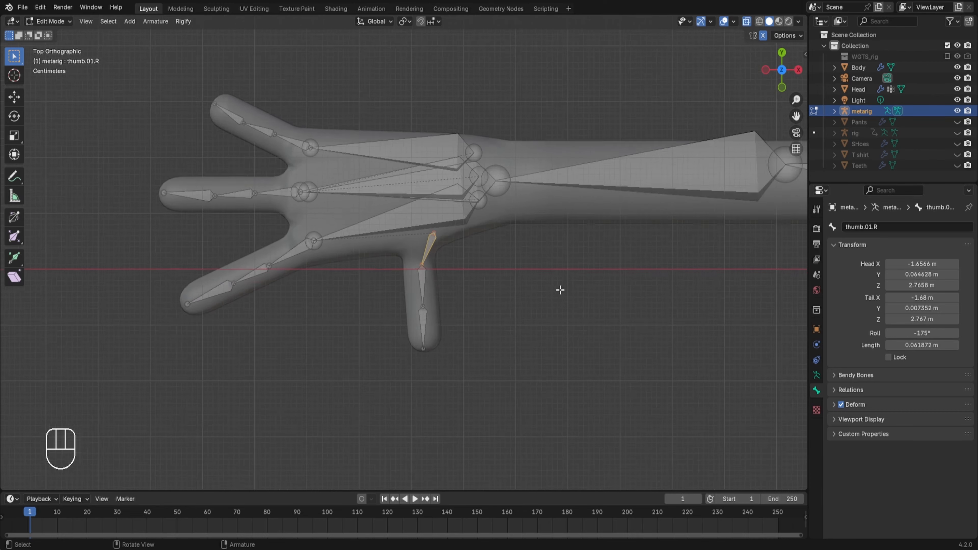
pyautogui.scroll(-3, 763, 320)
pyautogui.keyDown('shift'); pyautogui.moveTo(723, 264); pyautogui.dragTo(185, 298, button='middle'); pyautogui.keyUp('shift')
pyautogui.scroll(3, 695, 319)
pyautogui.keyDown('shift'); pyautogui.moveTo(698, 288); pyautogui.dragTo(387, 270, button='middle'); pyautogui.keyUp('shift')
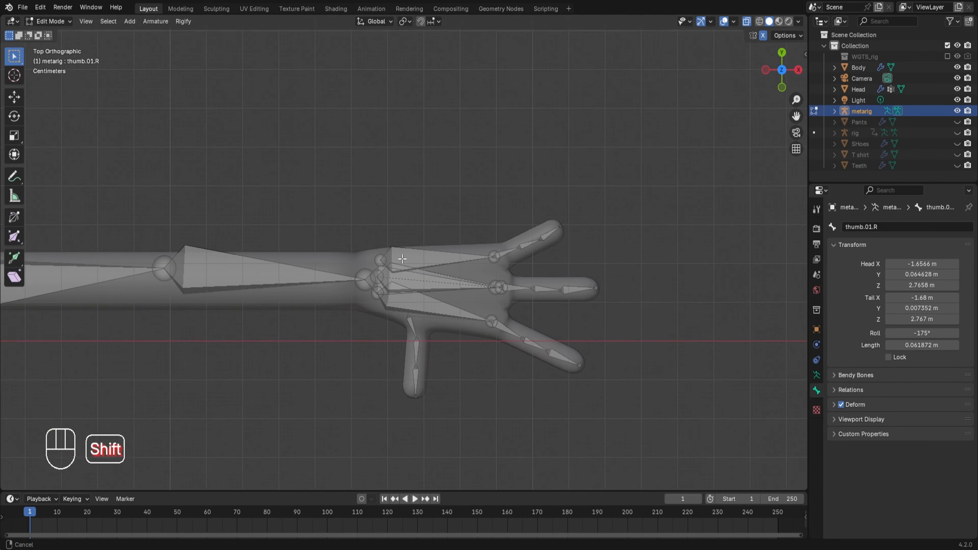
pyautogui.scroll(3, 387, 283)
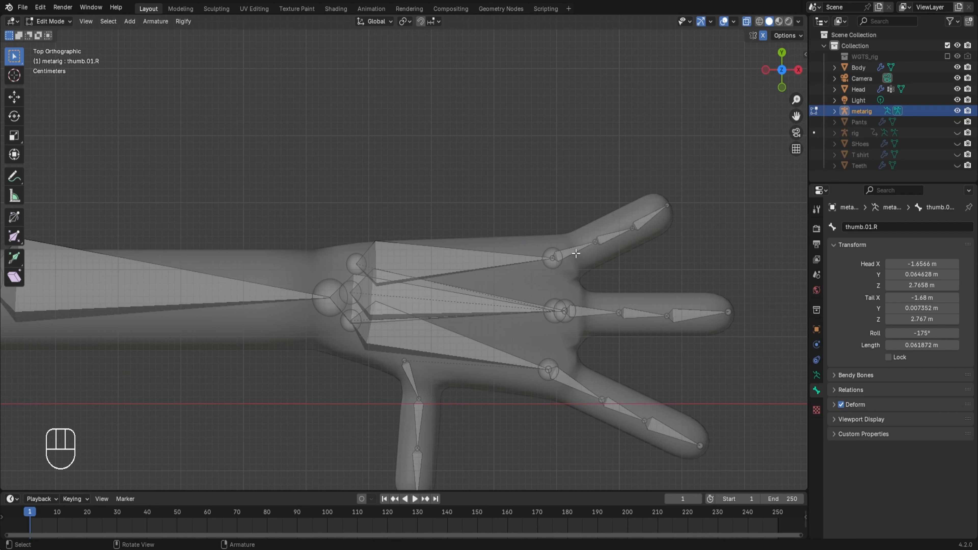
pyautogui.click(576, 253)
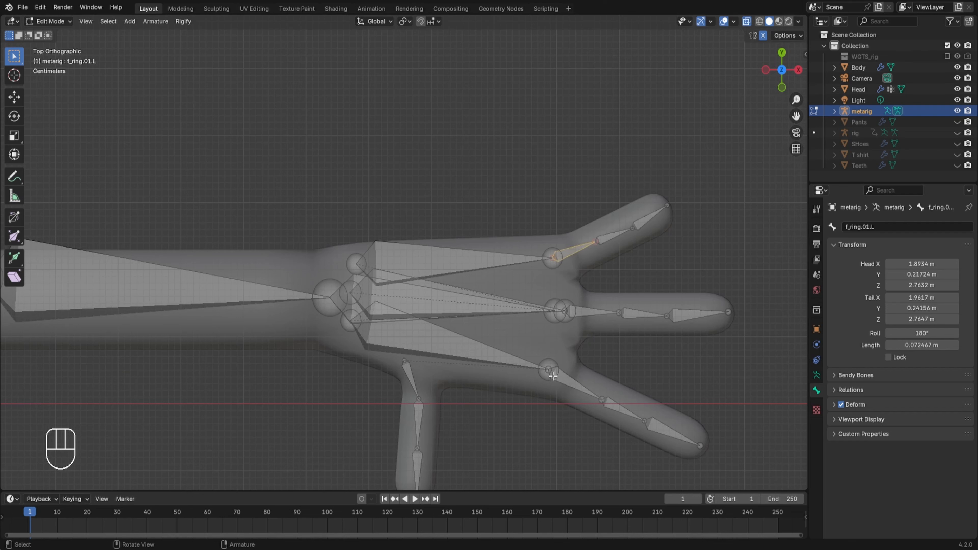
pyautogui.hotkey('ctrl', 'Tab')
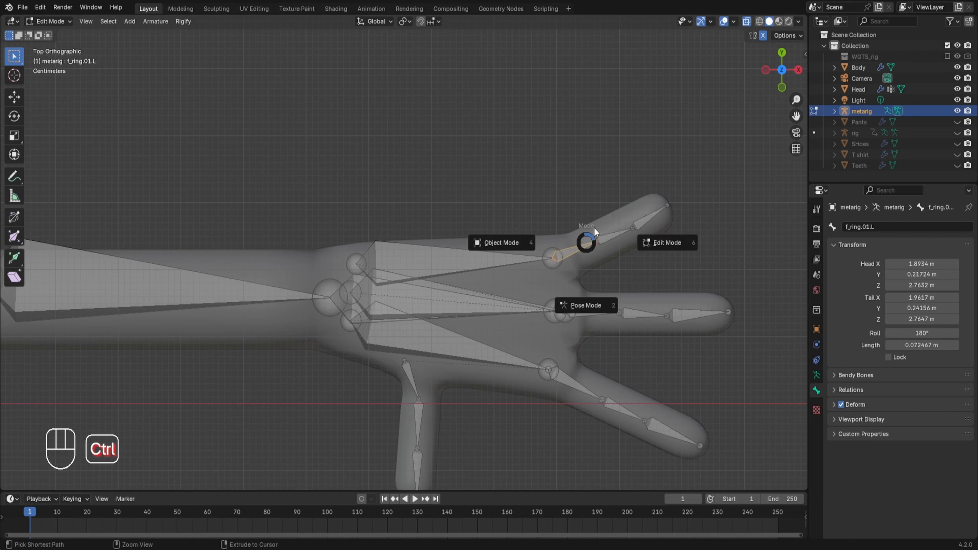
pyautogui.click(587, 306)
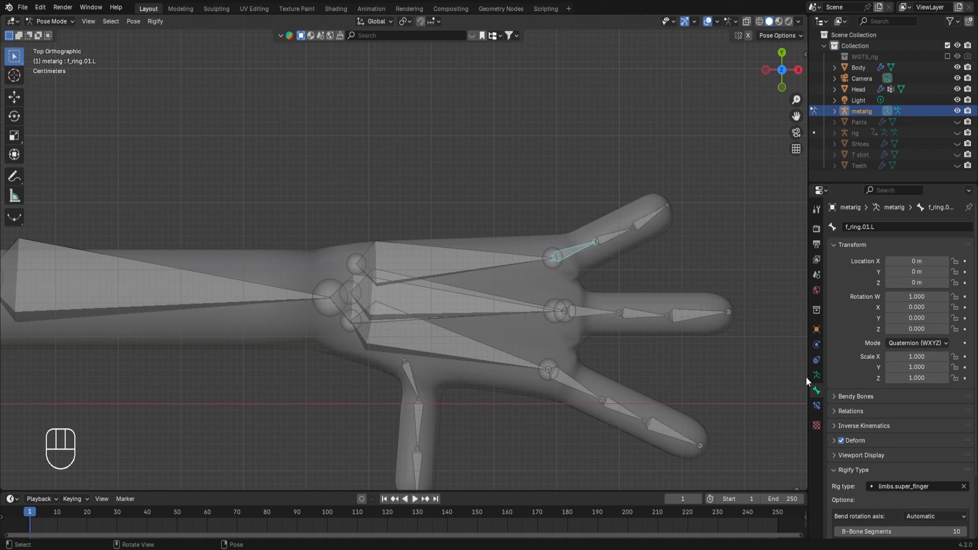
# Set the Rigify bend rotation axis of f_ring.01.L and f_middle.01.L to X manual
pyautogui.scroll(-5, 855, 486)
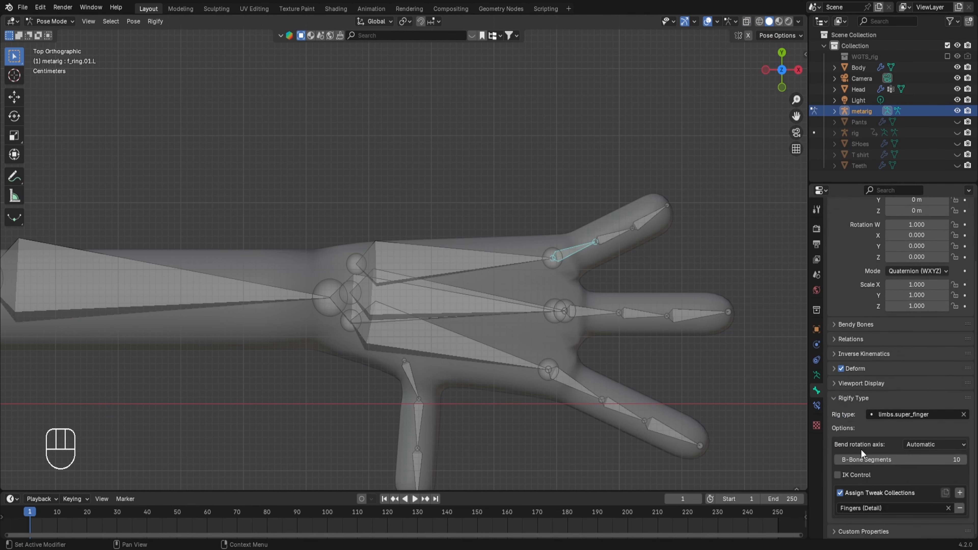
pyautogui.click(926, 445)
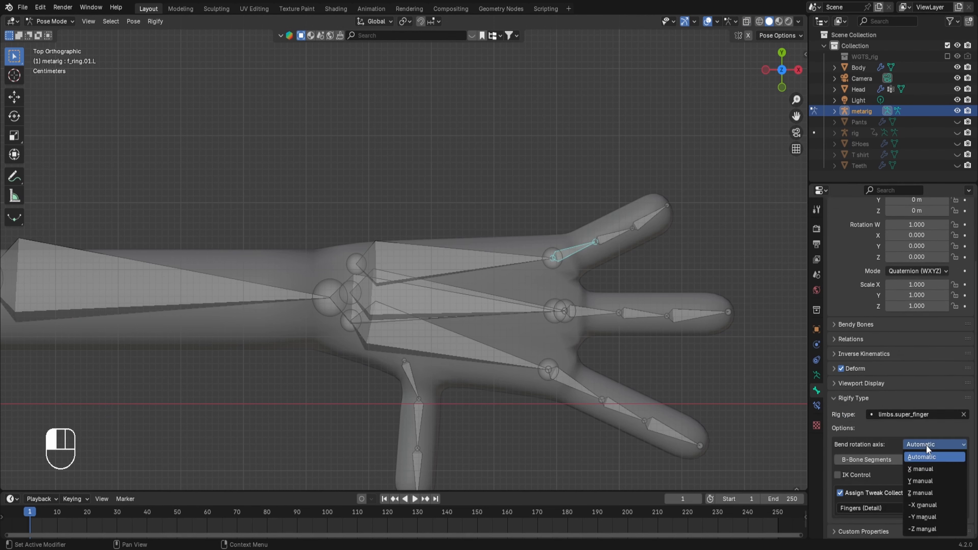
pyautogui.click(919, 469)
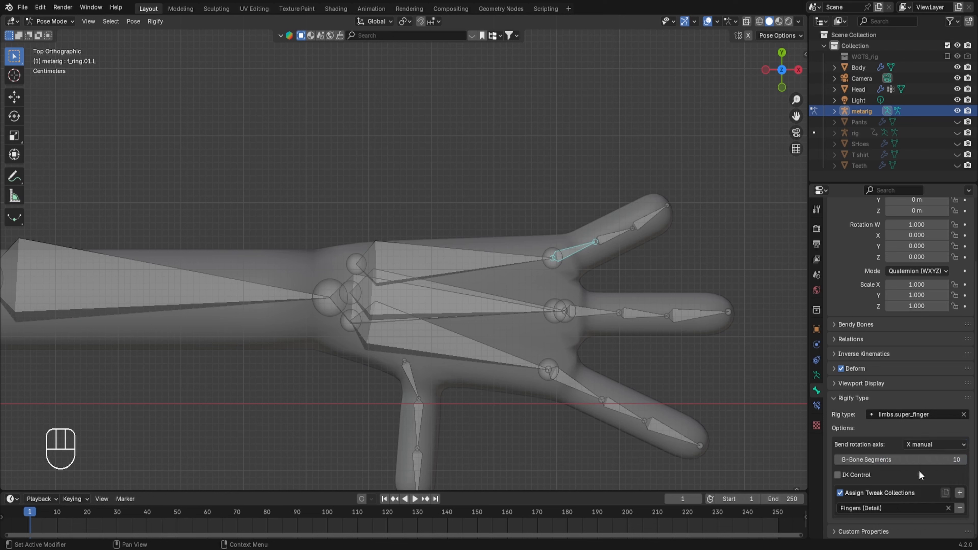
pyautogui.click(587, 310)
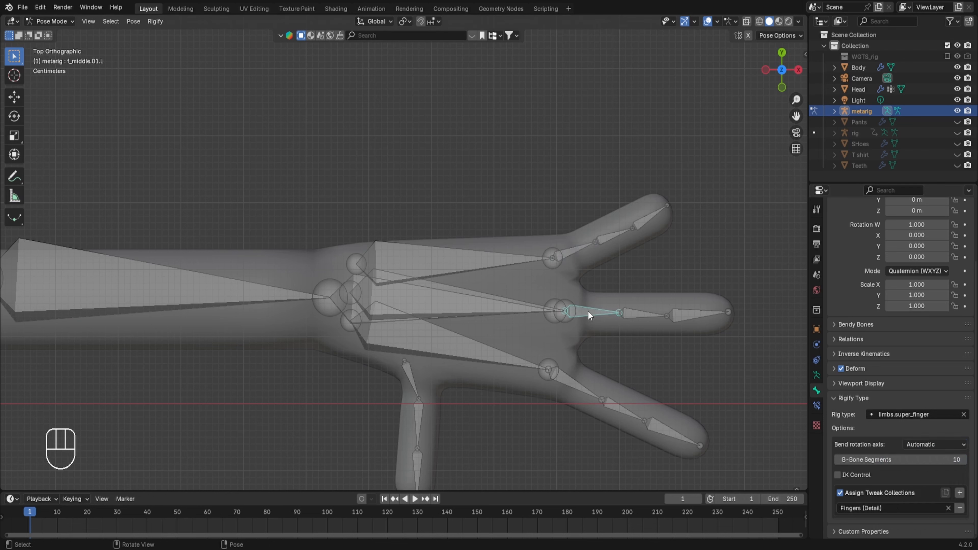
pyautogui.click(916, 445)
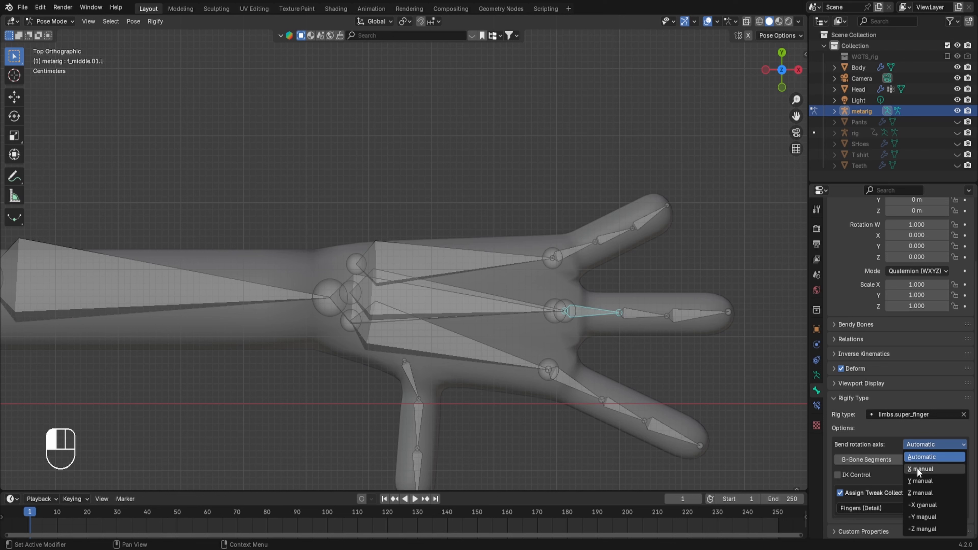
pyautogui.click(917, 467)
# Set the Rigify bend rotation axis of f_index.01.L and thumb.01.L to X manual
pyautogui.click(566, 388)
pyautogui.click(917, 442)
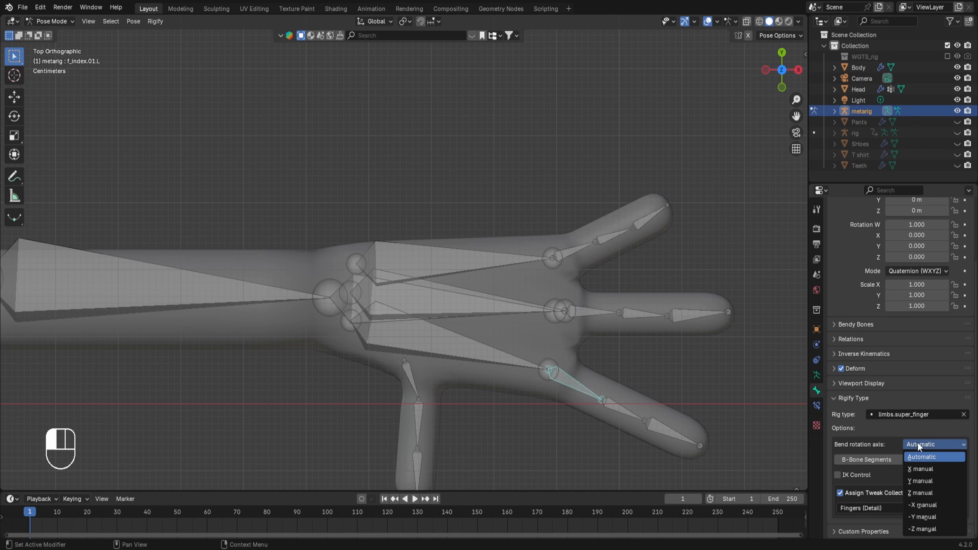
pyautogui.click(918, 469)
pyautogui.click(406, 371)
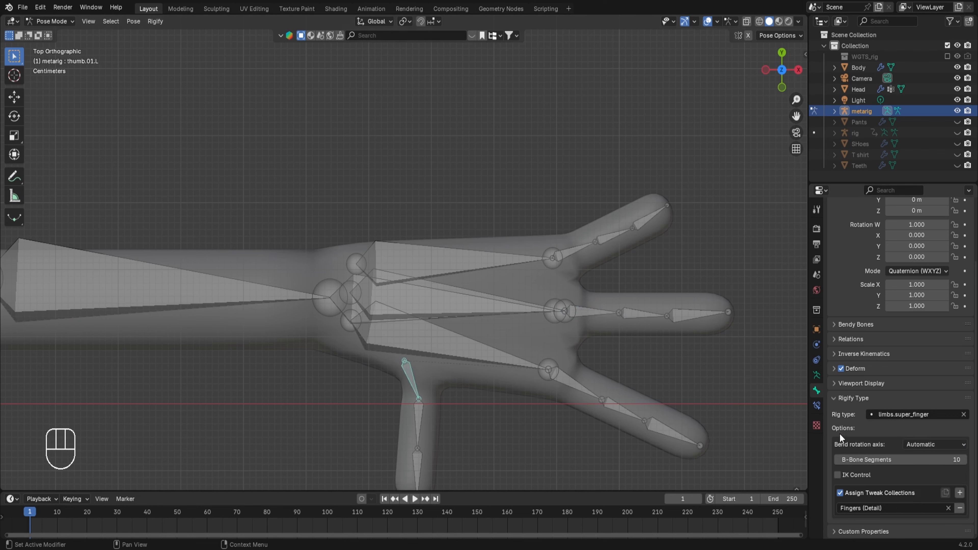
pyautogui.click(913, 444)
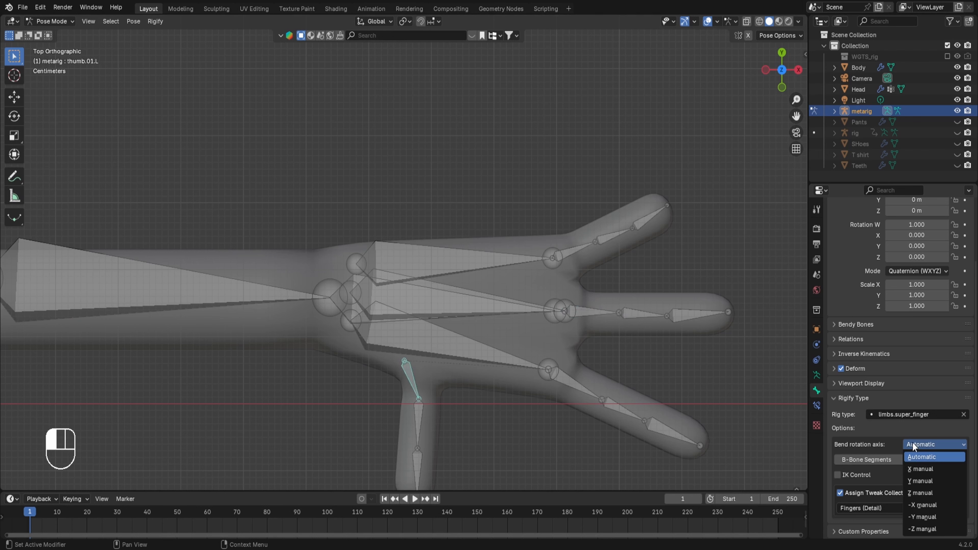
pyautogui.click(909, 464)
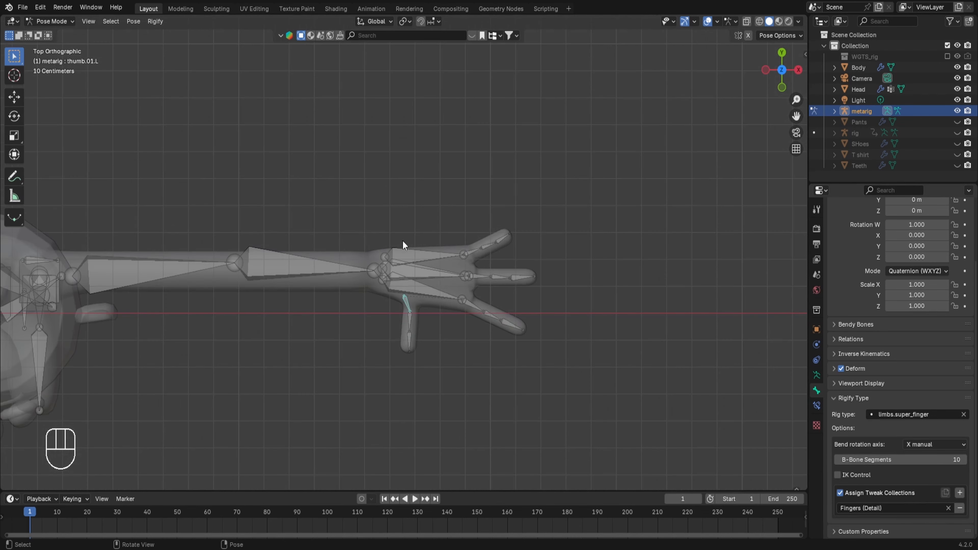
# Set the Rigify bend rotation axis of the right ring finger's base bone f_ring.01.R to Y manual
pyautogui.scroll(-5, 403, 236)
pyautogui.keyDown('shift'); pyautogui.moveTo(402, 235); pyautogui.dragTo(294, 248, button='middle'); pyautogui.keyUp('shift')
pyautogui.scroll(4, 268, 253)
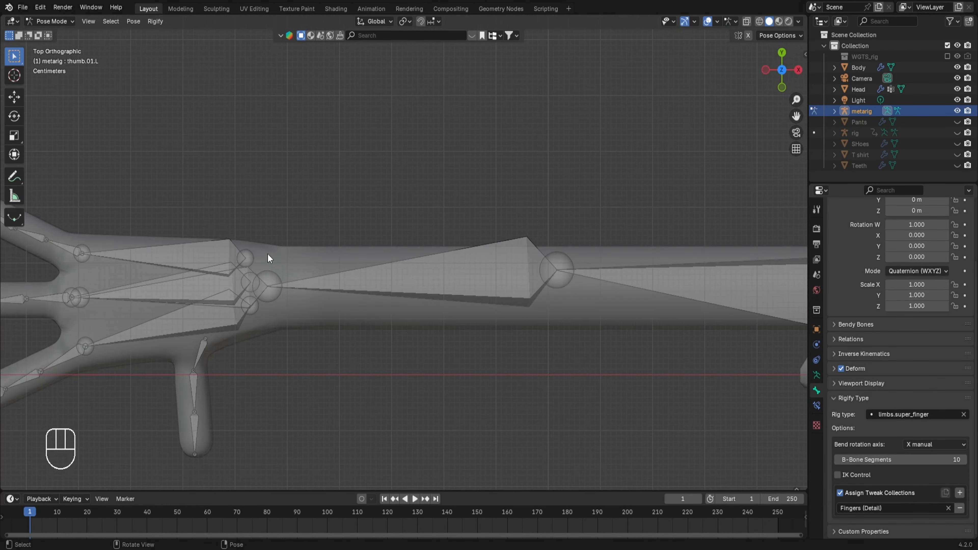
pyautogui.keyDown('shift'); pyautogui.moveTo(123, 269); pyautogui.dragTo(337, 267, button='middle'); pyautogui.keyUp('shift')
pyautogui.scroll(1, 338, 266)
pyautogui.click(265, 246)
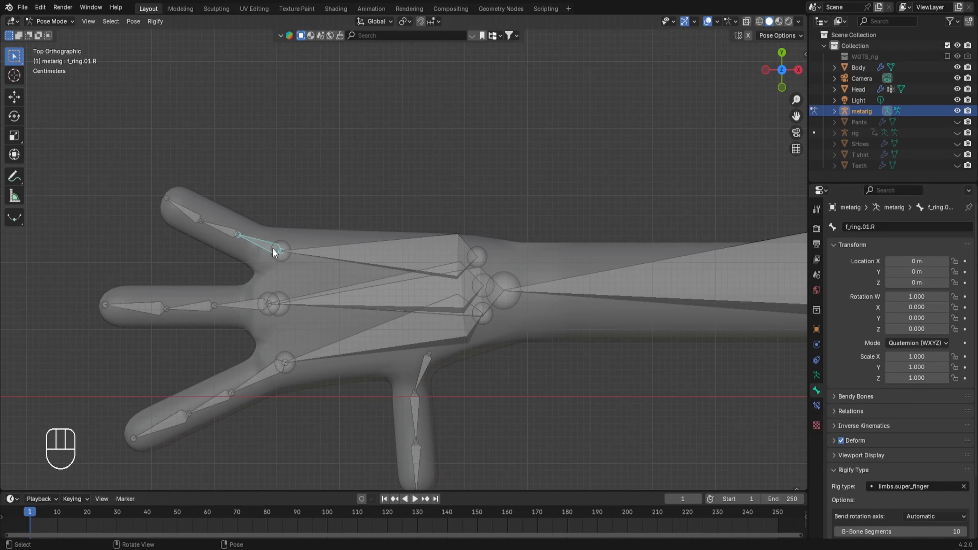
pyautogui.scroll(-4, 854, 464)
pyautogui.click(941, 444)
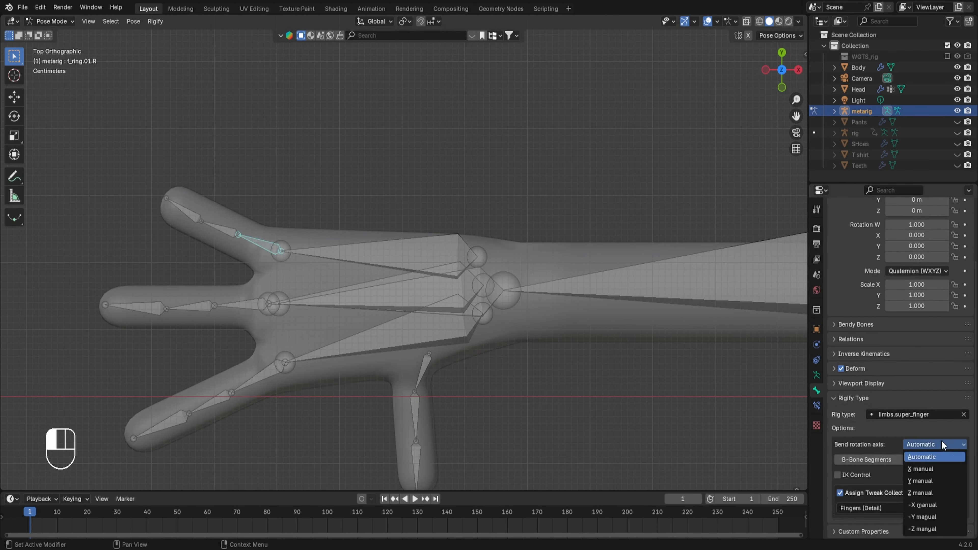
pyautogui.click(924, 480)
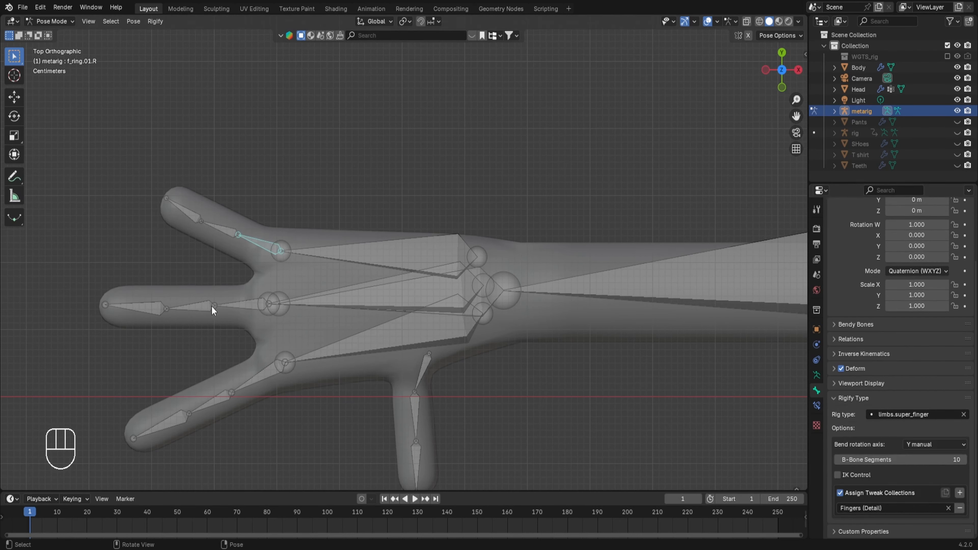
# Set the Rigify bend rotation axis of f_middle.01.R, f_index.01.R and thumb.01.R to X manual
pyautogui.click(247, 308)
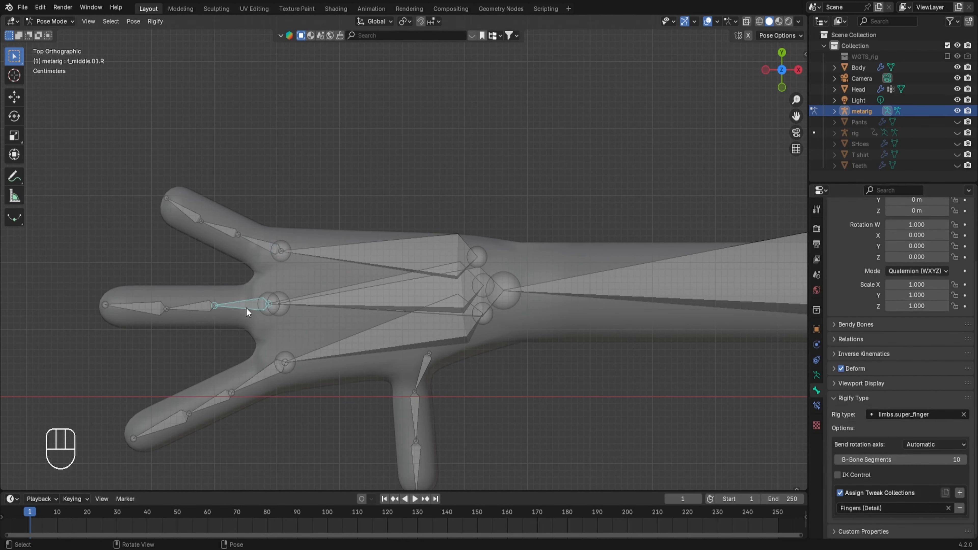
pyautogui.click(919, 445)
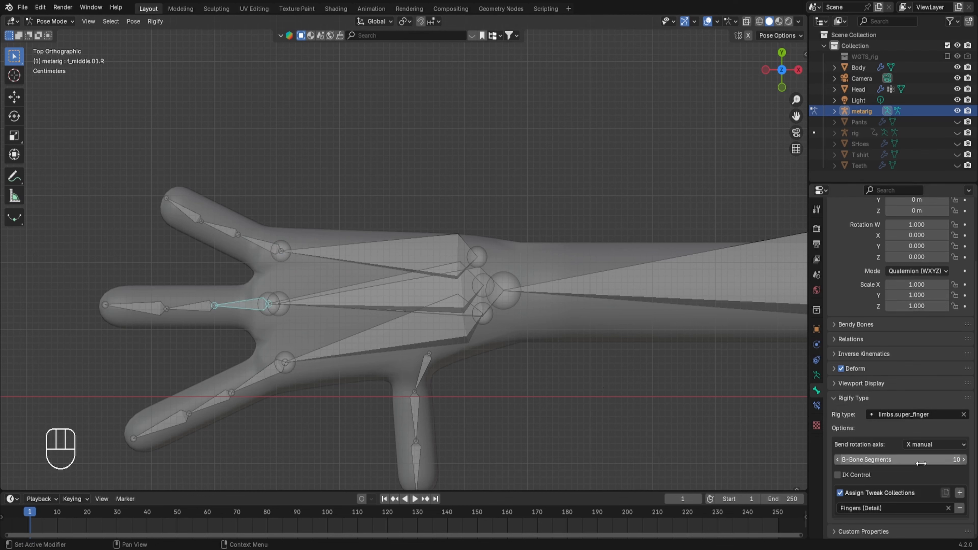
pyautogui.click(265, 376)
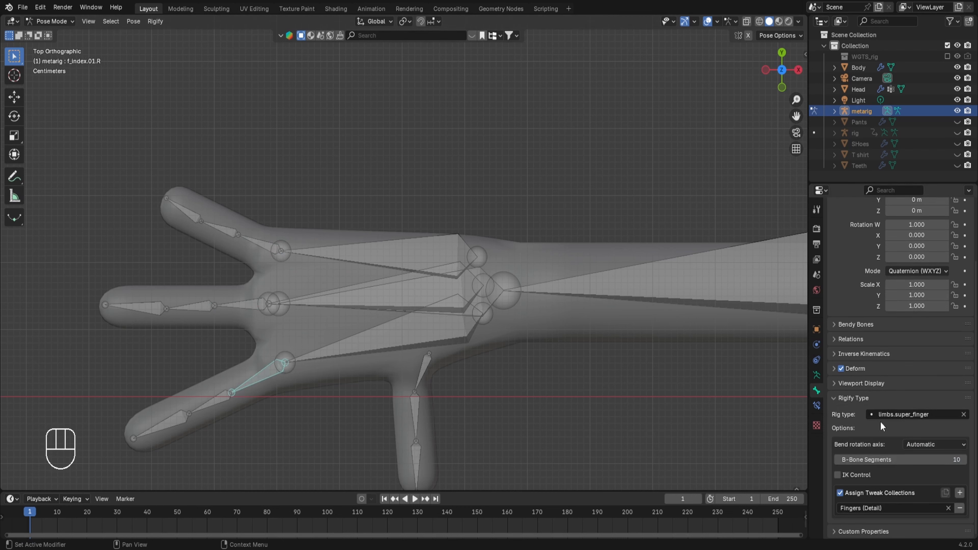
pyautogui.click(927, 441)
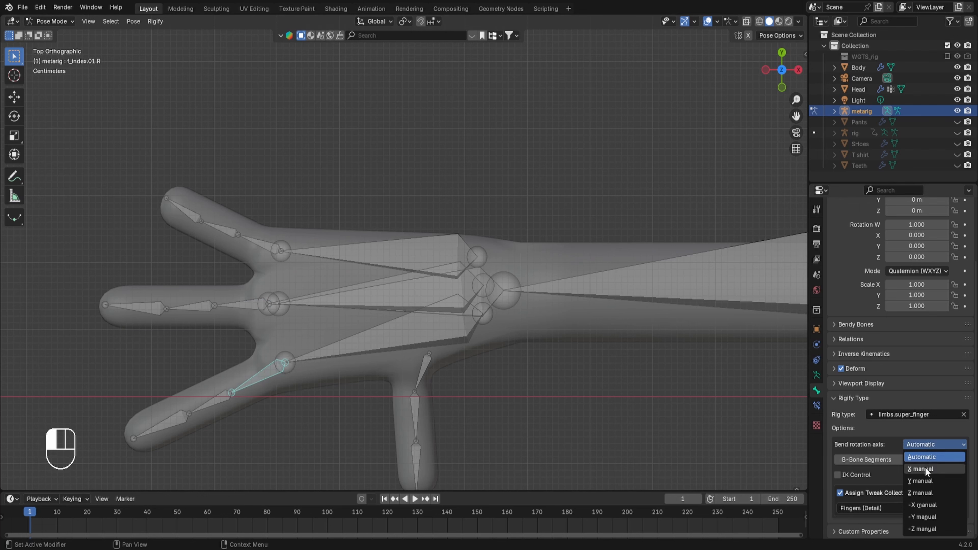
pyautogui.click(417, 372)
pyautogui.click(932, 445)
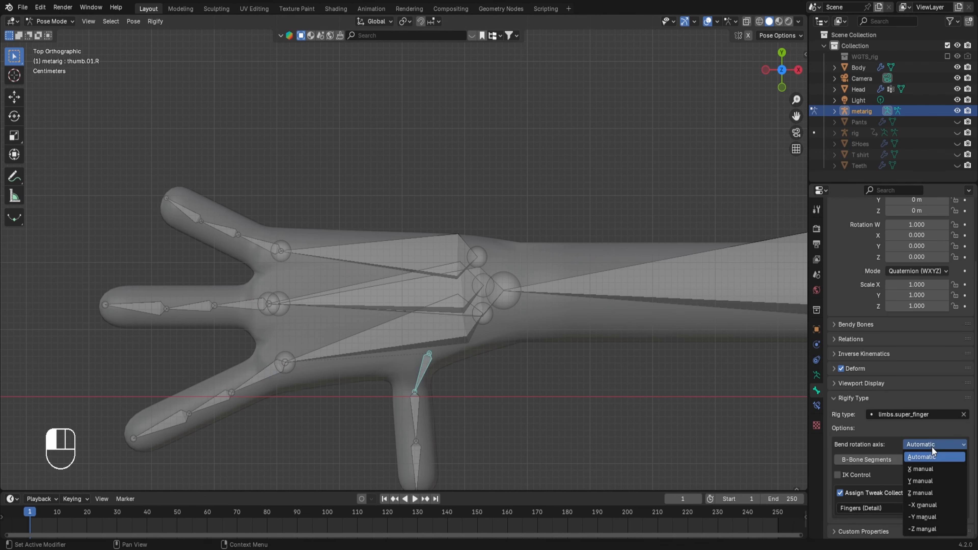
pyautogui.click(931, 462)
# Return the metarig to Object Mode and unhide the previously generated rig
pyautogui.scroll(-6, 532, 348)
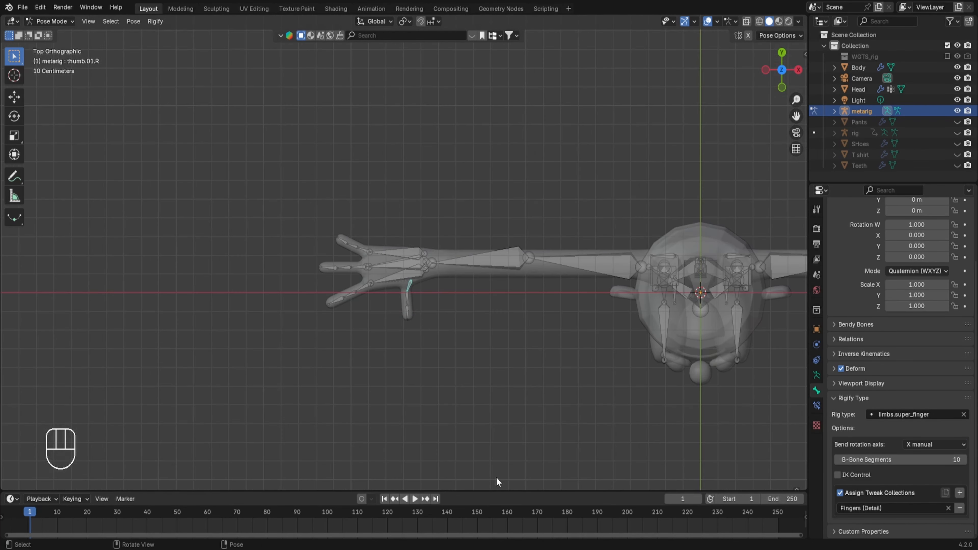
pyautogui.scroll(-4, 650, 340)
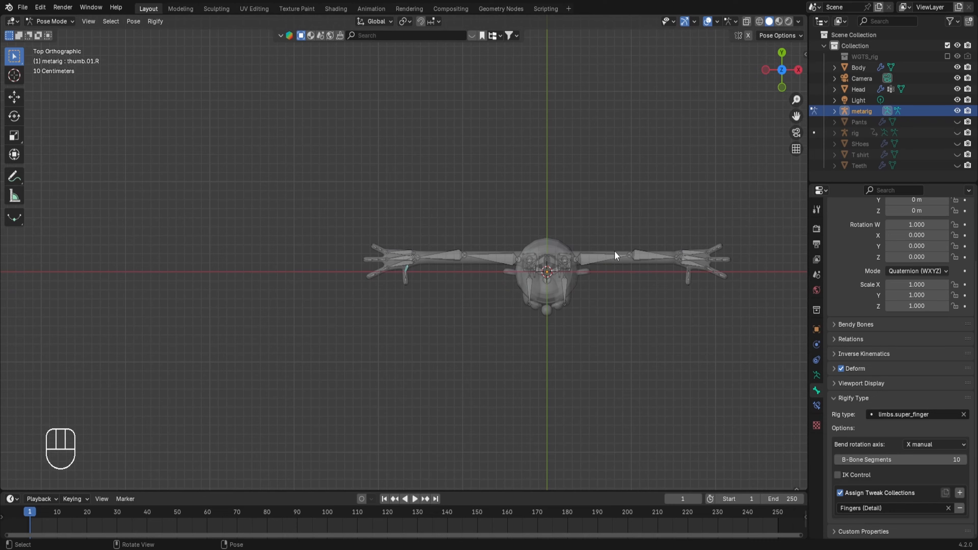
pyautogui.press('KP_1')
pyautogui.scroll(-2, 676, 253)
pyautogui.press('Tab')
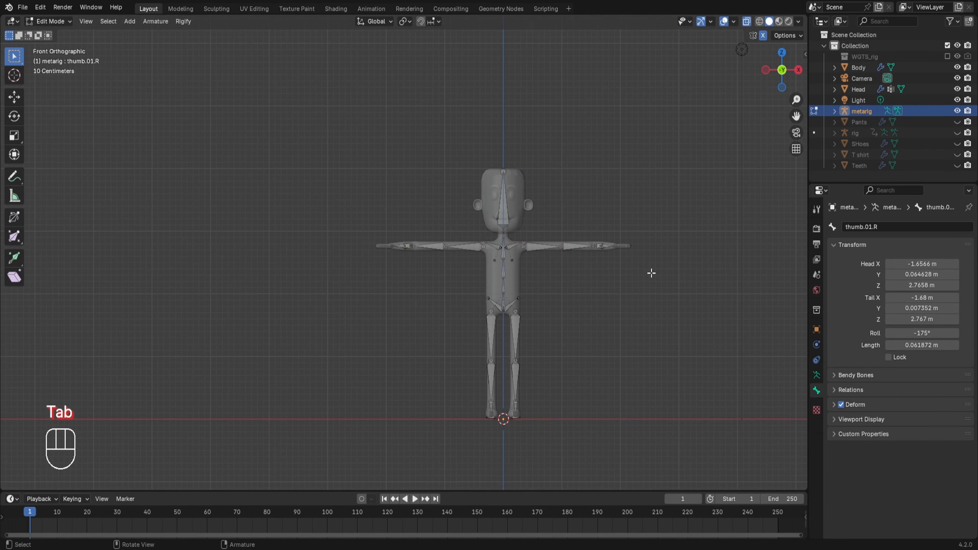
pyautogui.hotkey('ctrl', 'Tab')
pyautogui.moveTo(600, 285); pyautogui.dragTo(585, 224, button='middle')
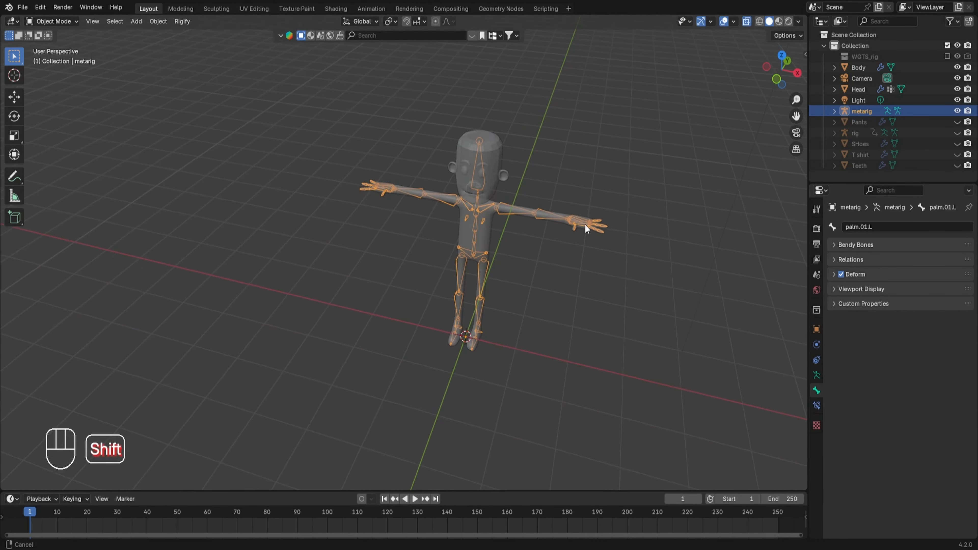
pyautogui.click(956, 133)
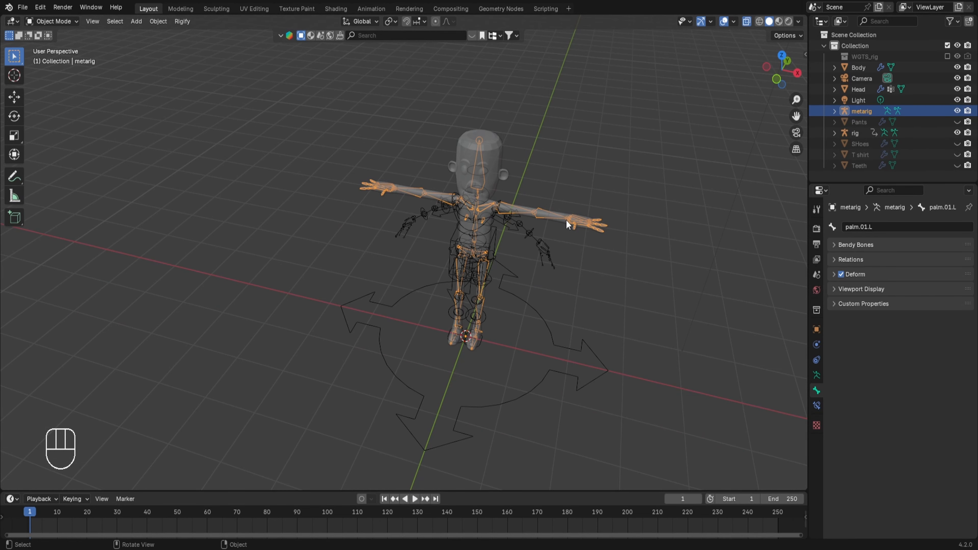
# Re-generate the Rigify rig from the metarig
pyautogui.scroll(1, 584, 230)
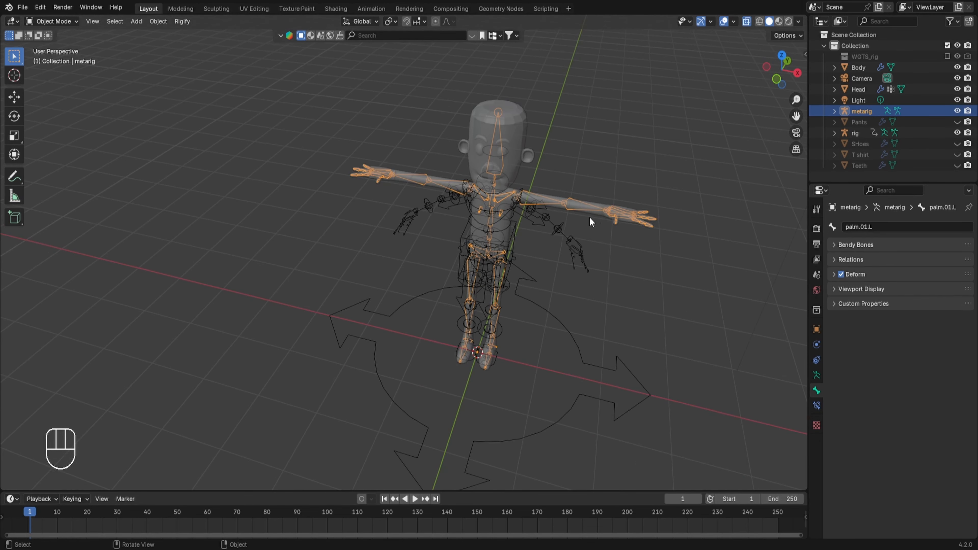
pyautogui.click(563, 244)
pyautogui.click(578, 204)
pyautogui.click(816, 375)
pyautogui.scroll(-10, 897, 370)
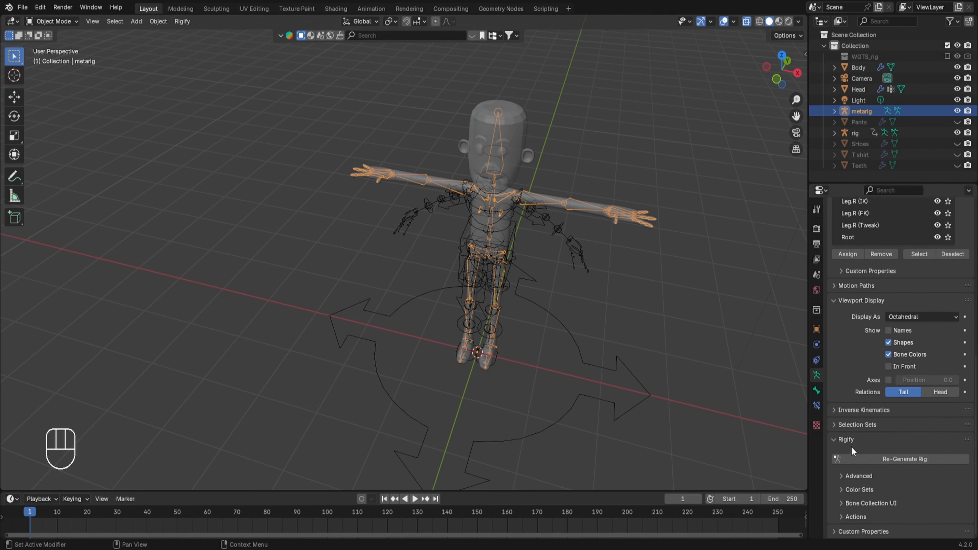
pyautogui.click(872, 459)
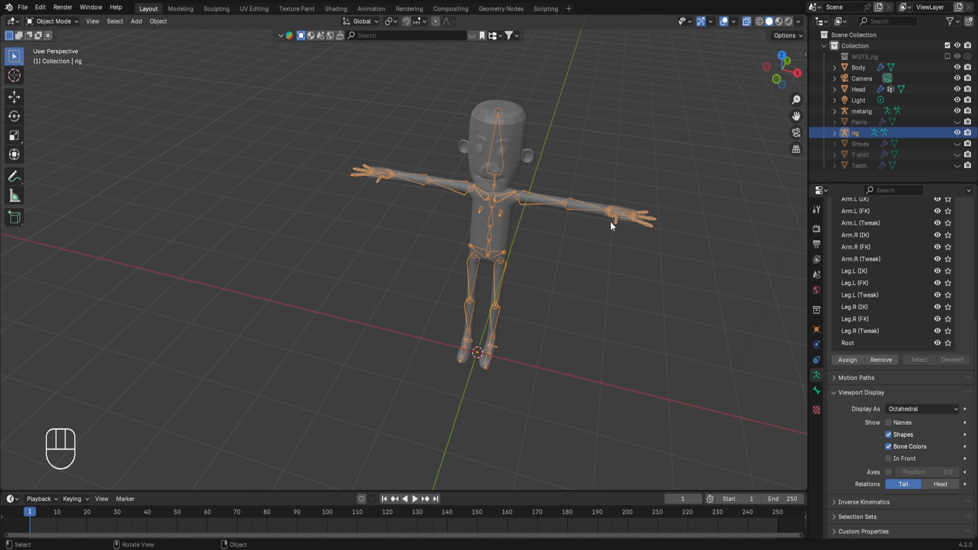
# Open the generated rig in Edit Mode and examine the bone properties of its neck bone ORG-spine.004
pyautogui.press('Tab')
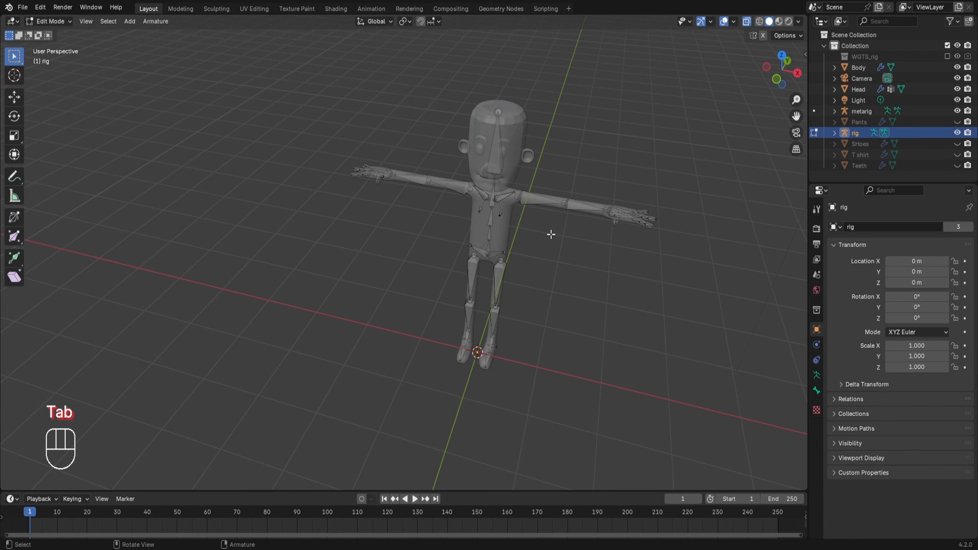
pyautogui.press('KP_1')
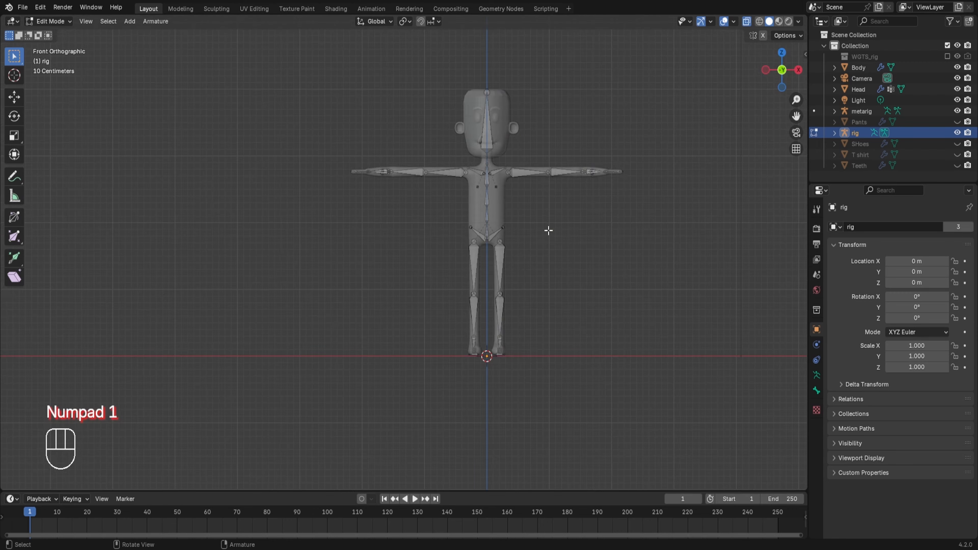
pyautogui.scroll(7, 613, 188)
pyautogui.keyDown('shift'); pyautogui.moveTo(639, 103); pyautogui.dragTo(504, 481, button='middle'); pyautogui.keyUp('shift')
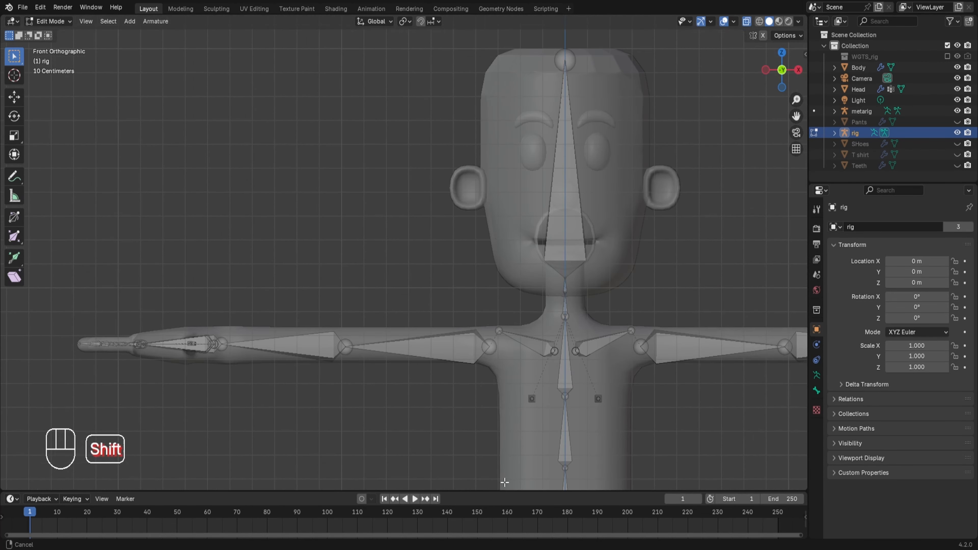
pyautogui.click(563, 307)
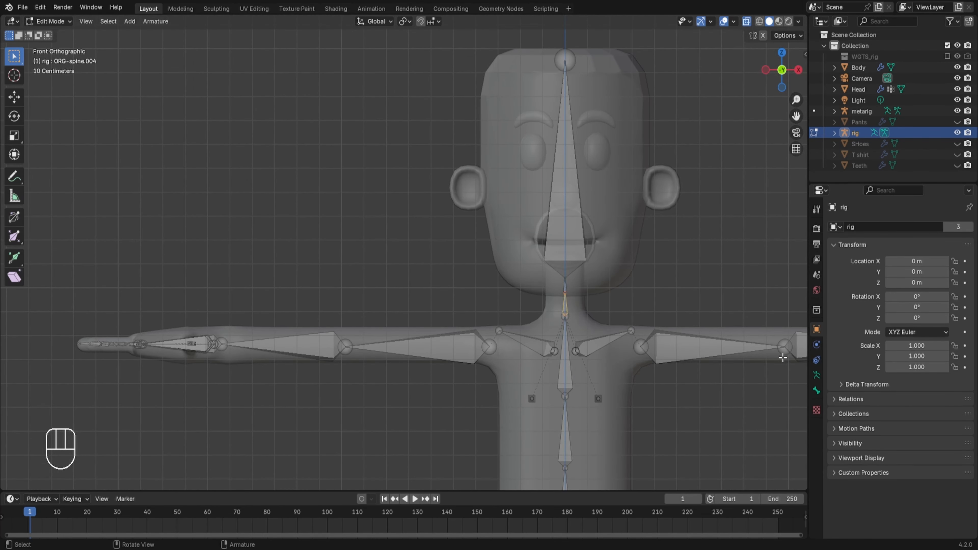
pyautogui.click(813, 388)
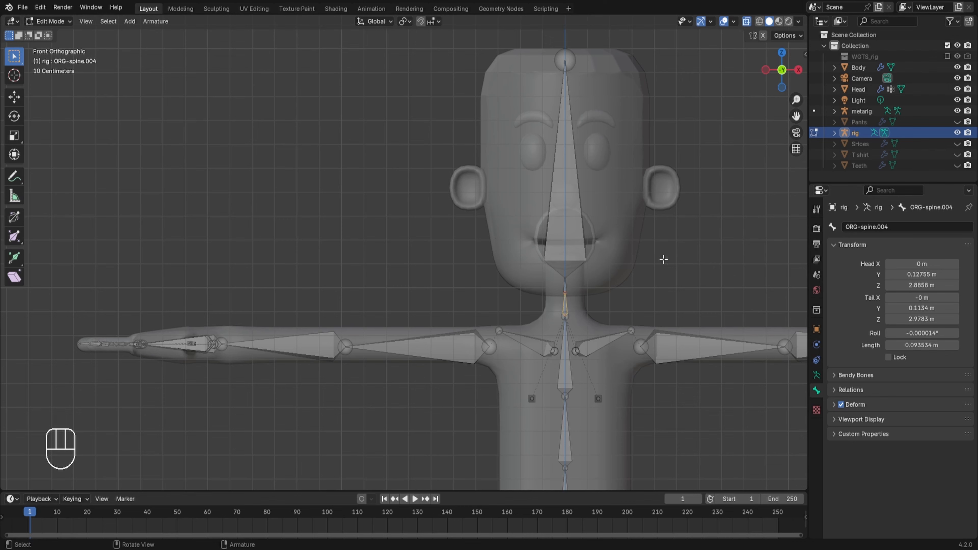
# Test the neck joint between ORG-spine.003 and ORG-spine.004 on the generated rig by trying to move it sideways
pyautogui.scroll(6, 689, 342)
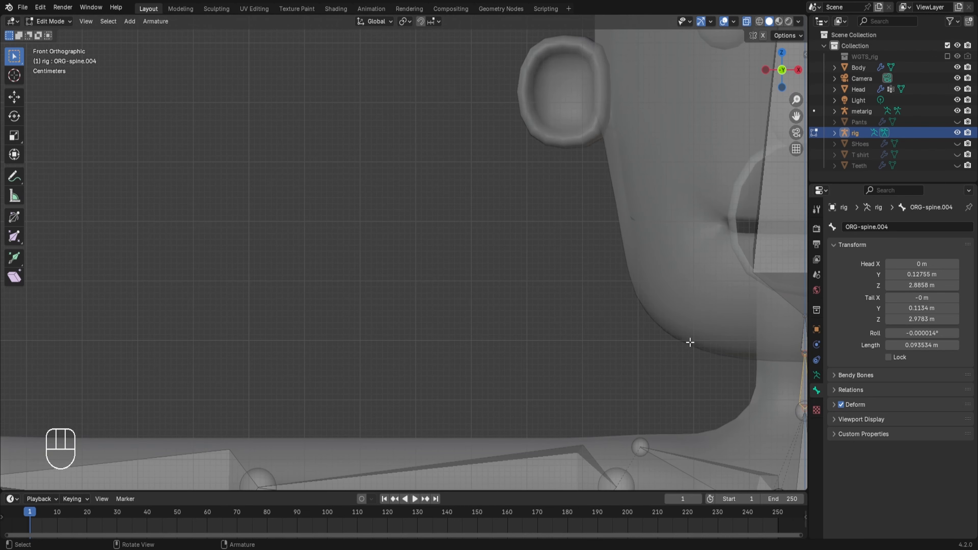
pyautogui.keyDown('shift'); pyautogui.moveTo(689, 342); pyautogui.dragTo(447, 257, button='middle'); pyautogui.keyUp('shift')
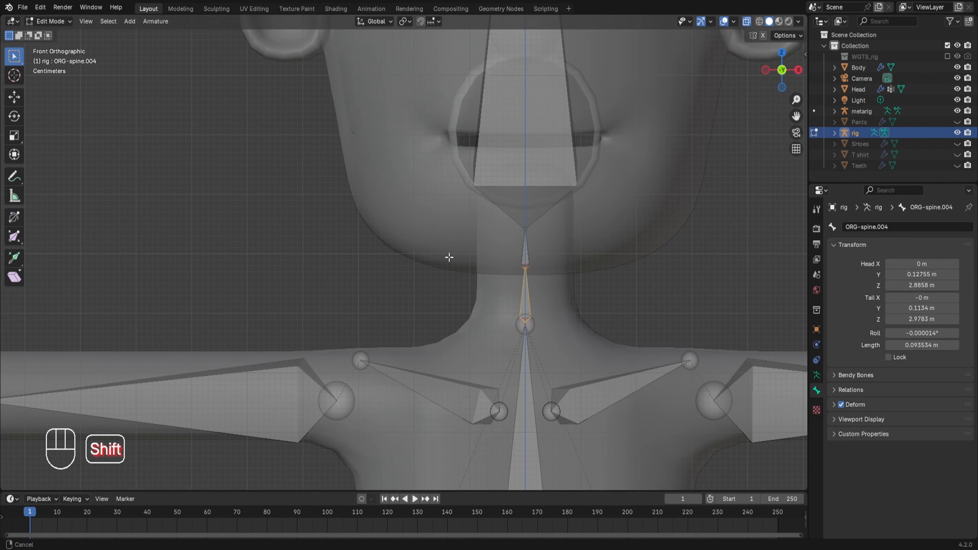
pyautogui.click(525, 322)
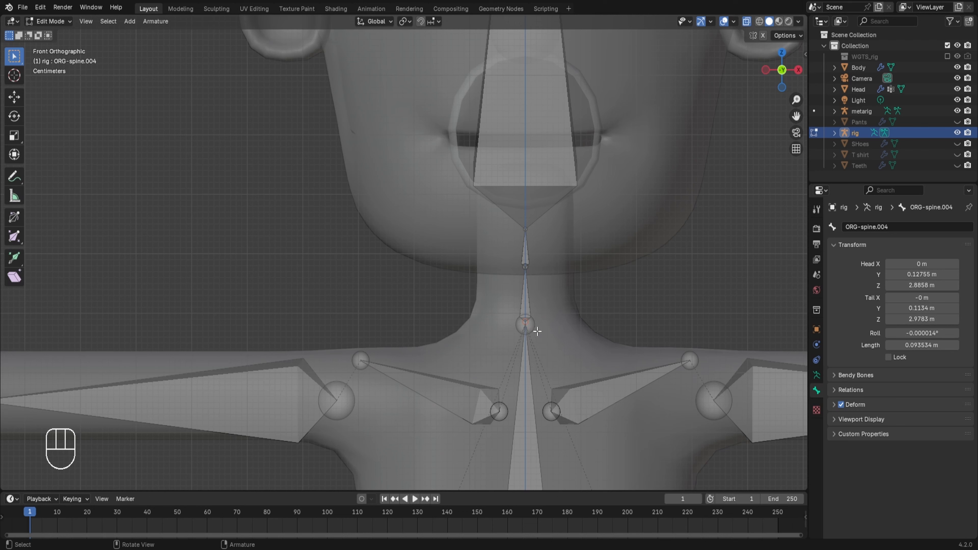
pyautogui.click(532, 323)
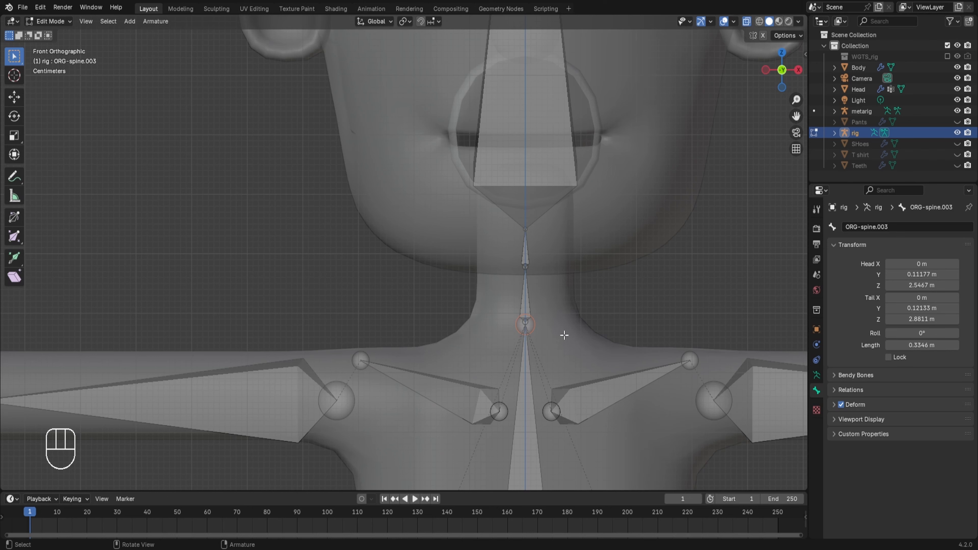
pyautogui.scroll(2, 574, 333)
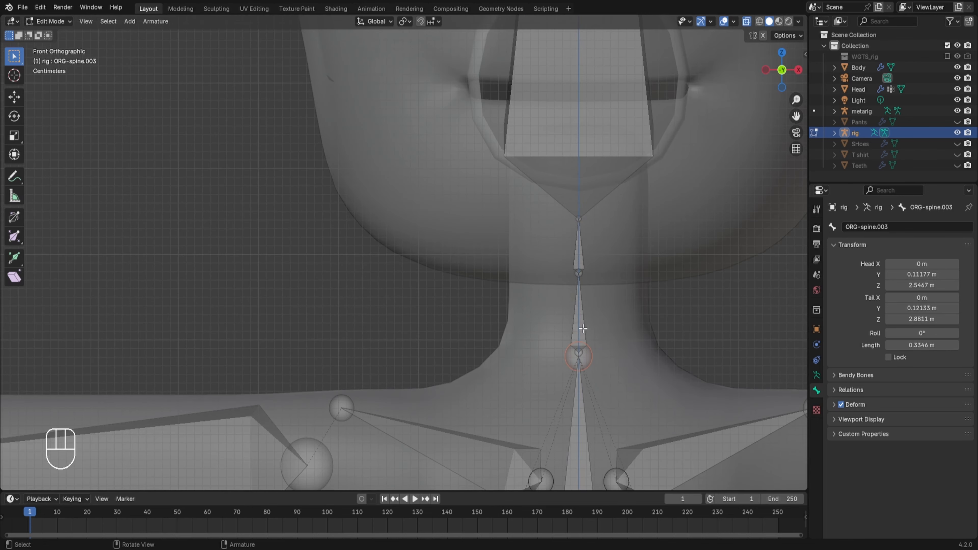
pyautogui.moveTo(546, 325); pyautogui.dragTo(623, 373)
pyautogui.press('g')
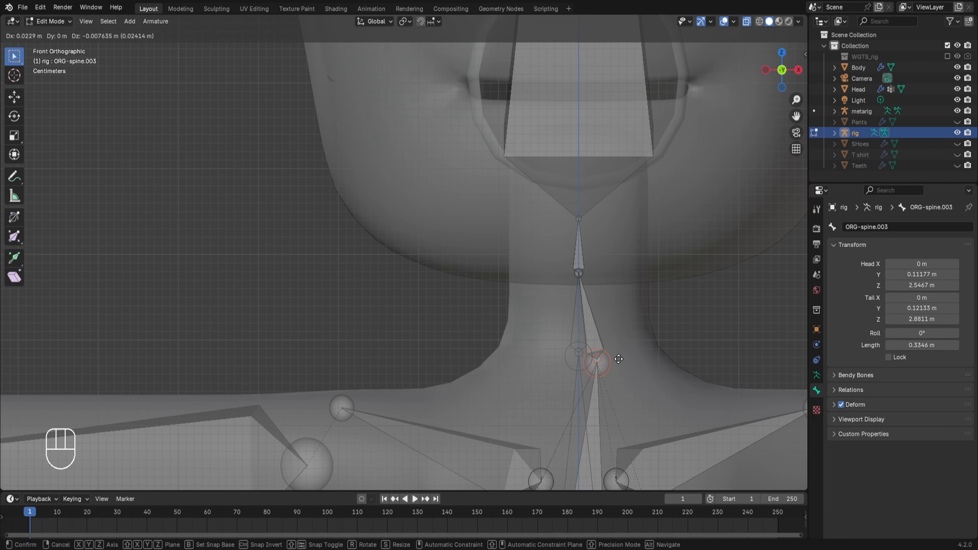
pyautogui.rightClick(618, 359)
# Return the generated rig to Object Mode and delete it from the scene
pyautogui.scroll(-4, 399, 227)
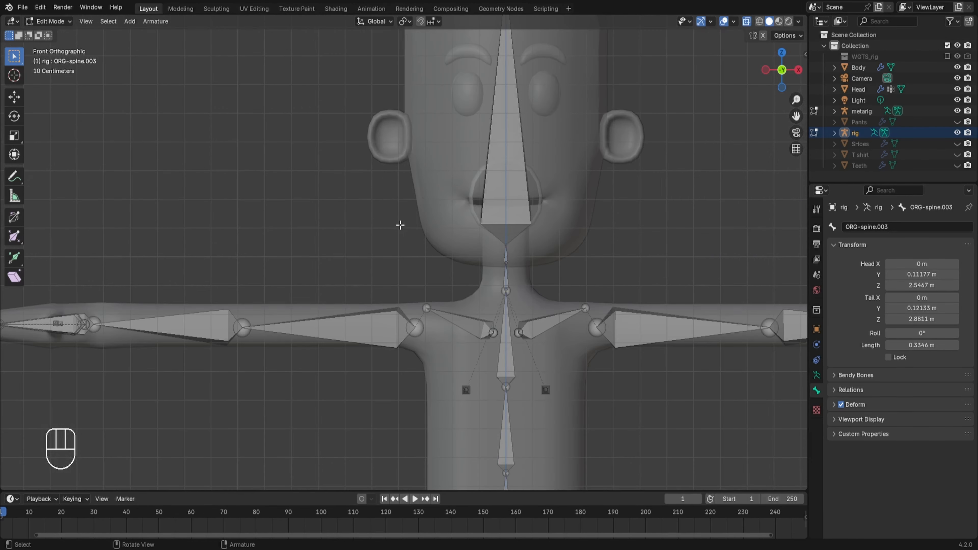
pyautogui.scroll(-6, 400, 225)
pyautogui.press('Tab')
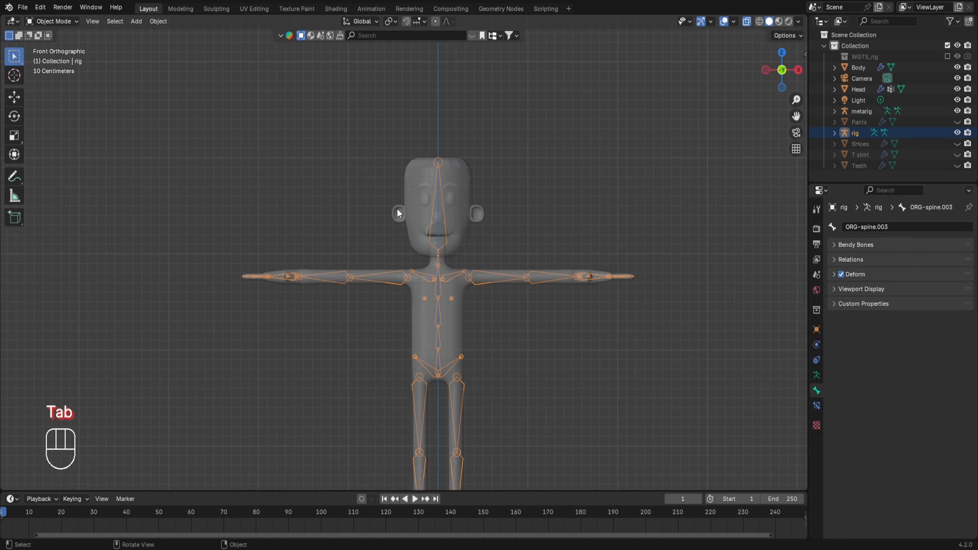
pyautogui.click(897, 133)
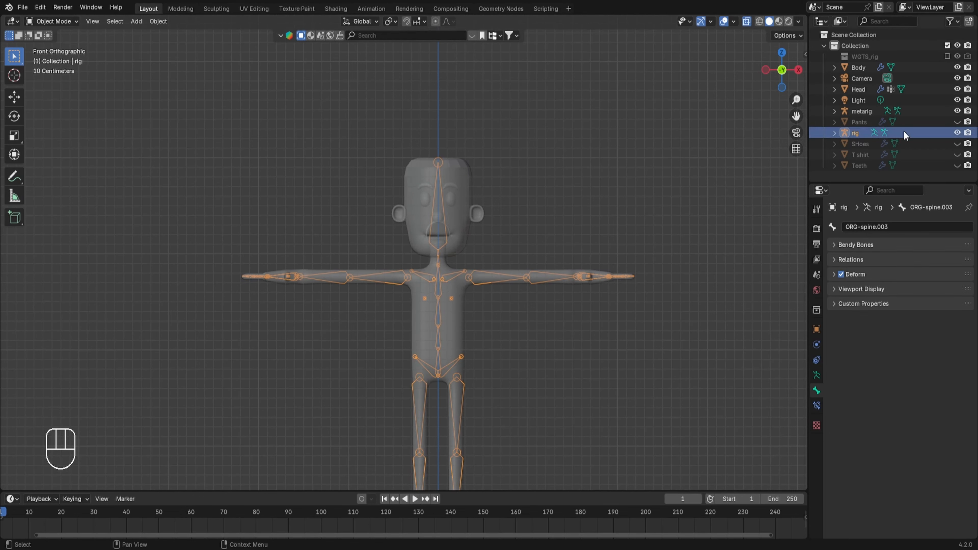
pyautogui.press('x')
pyautogui.click(697, 211)
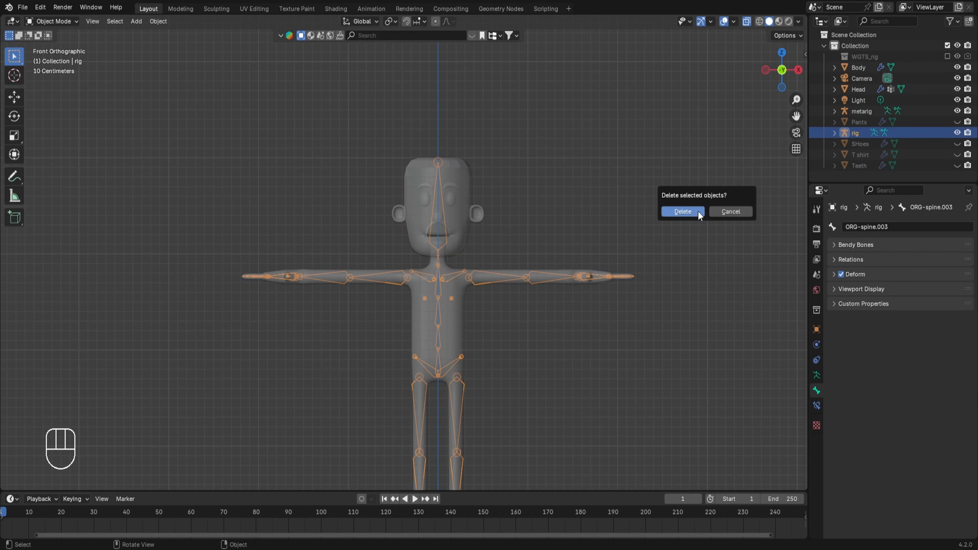
# Snap the metarig's spine.003 tip to the head of spine.004 using Selection to Active, and return to Object Mode
pyautogui.click(858, 111)
pyautogui.press('Tab')
pyautogui.scroll(8, 586, 326)
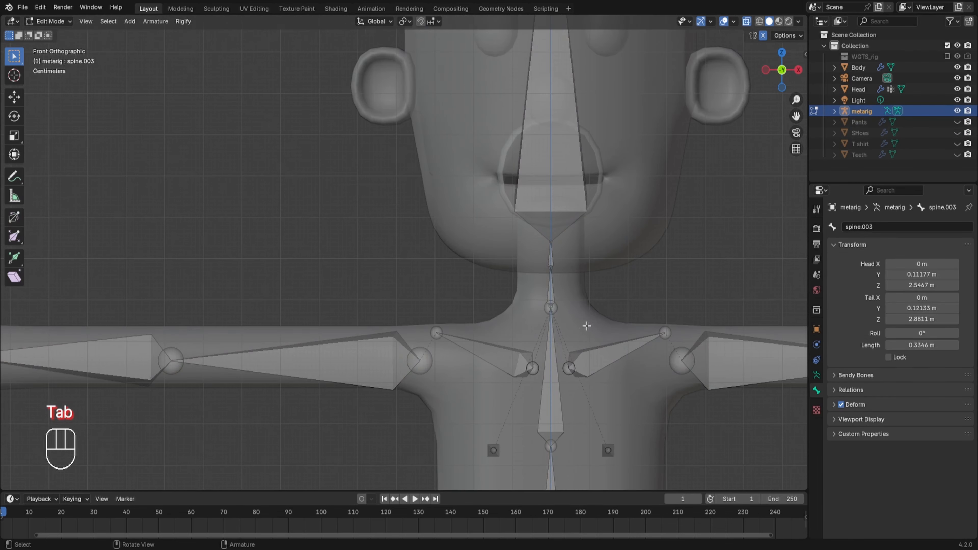
pyautogui.scroll(4, 616, 317)
pyautogui.keyDown('shift'); pyautogui.moveTo(613, 317); pyautogui.dragTo(513, 206, button='middle'); pyautogui.keyUp('shift')
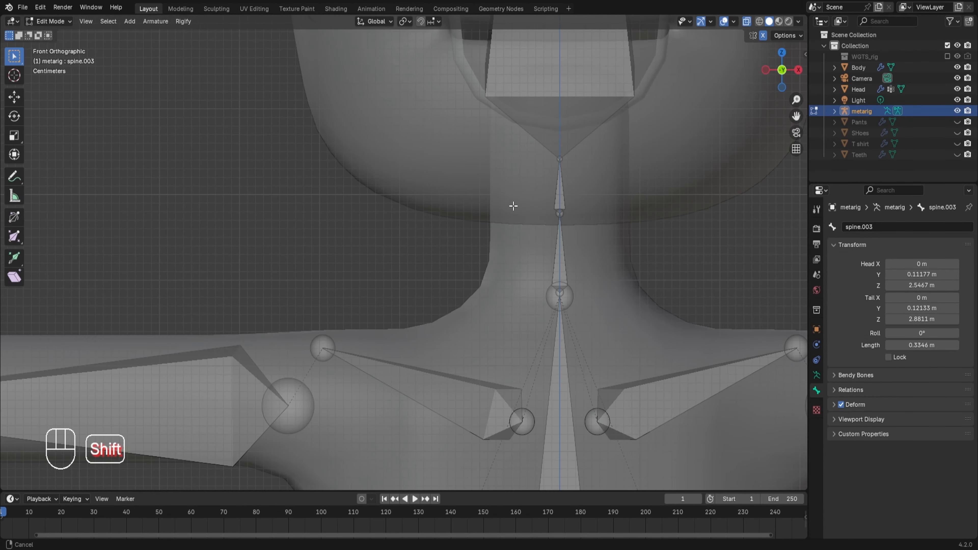
pyautogui.click(560, 295)
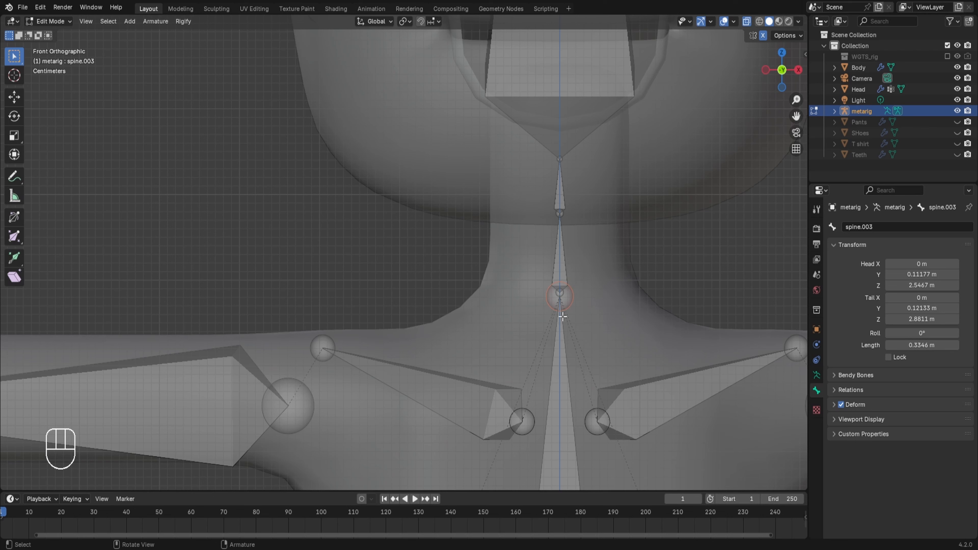
pyautogui.keyDown('shift'); pyautogui.click(562, 294); pyautogui.keyUp('shift')
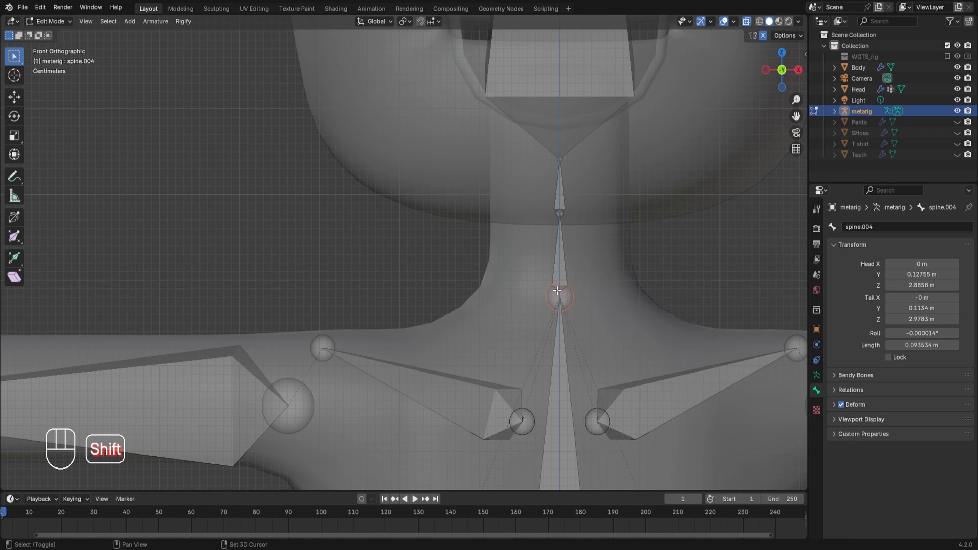
pyautogui.rightClick(557, 291)
pyautogui.moveTo(586, 270)
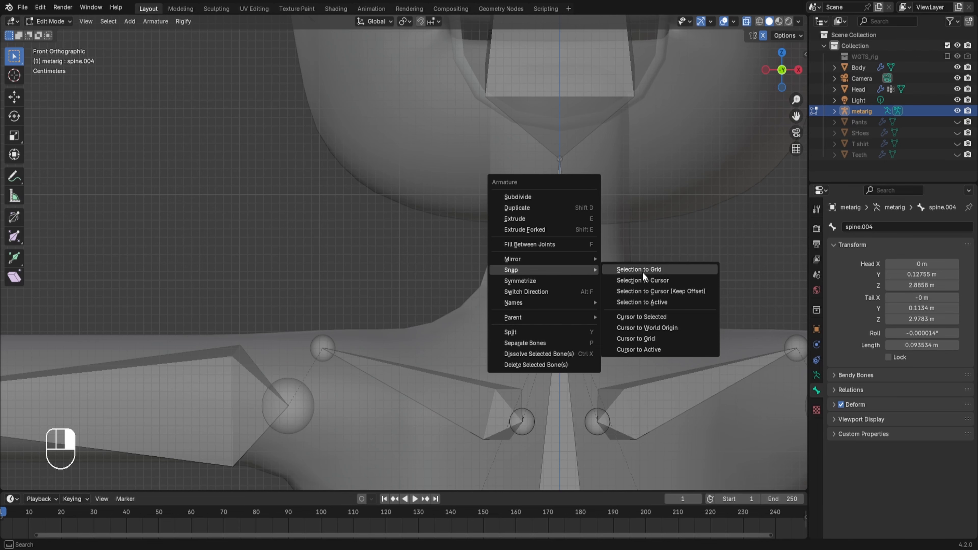
pyautogui.click(669, 292)
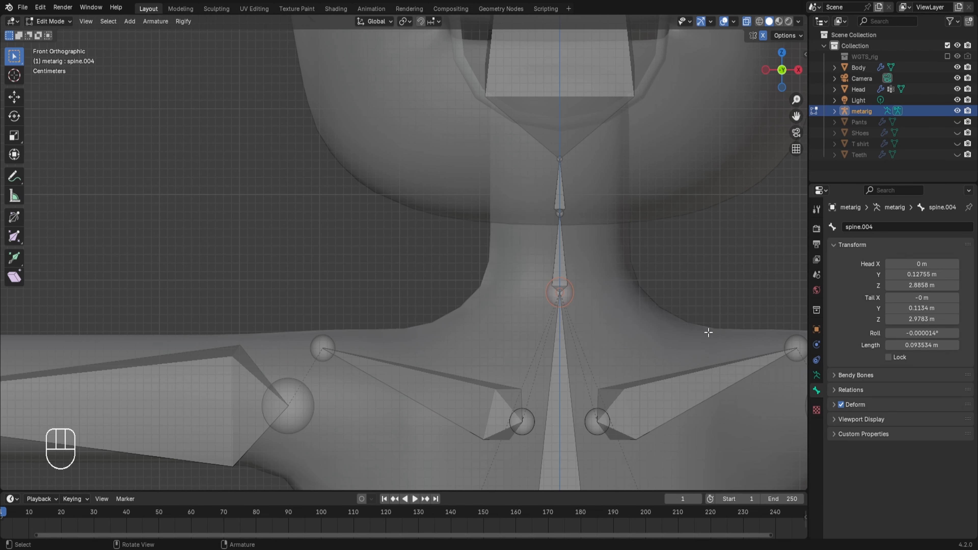
pyautogui.press('Tab')
pyautogui.scroll(-12, 711, 324)
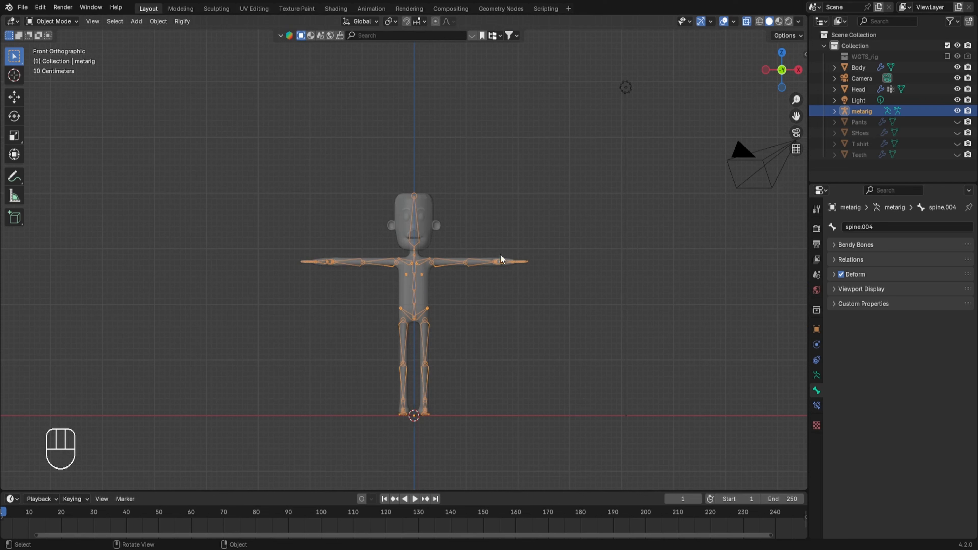
# Generate a new Rigify control rig from the corrected metarig
pyautogui.click(816, 375)
pyautogui.scroll(-15, 891, 475)
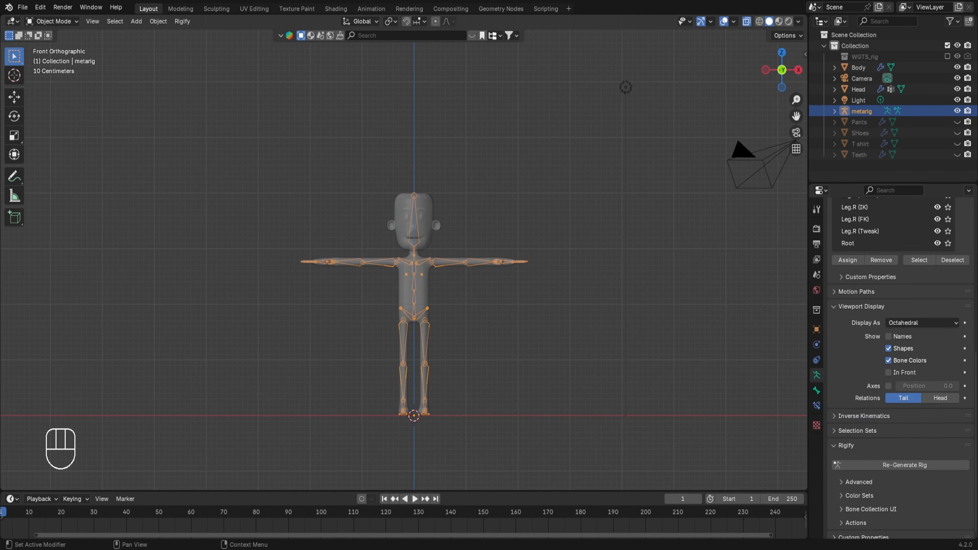
pyautogui.click(886, 460)
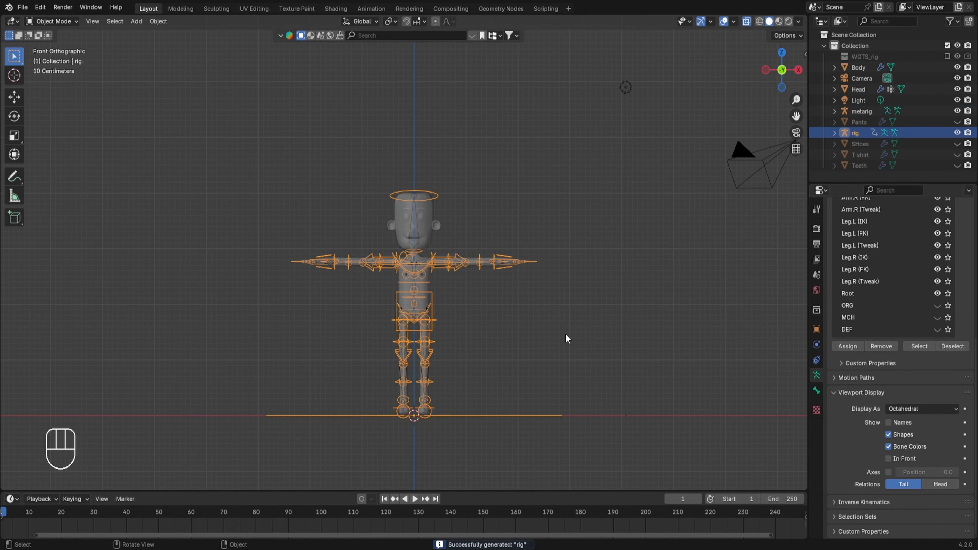
pyautogui.moveTo(632, 325); pyautogui.dragTo(627, 338, button='middle')
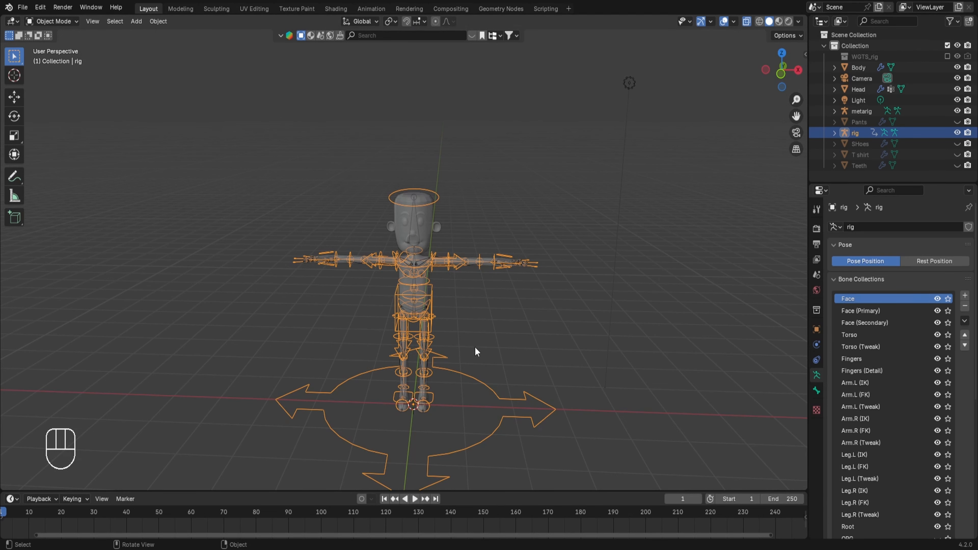
pyautogui.scroll(2, 450, 337)
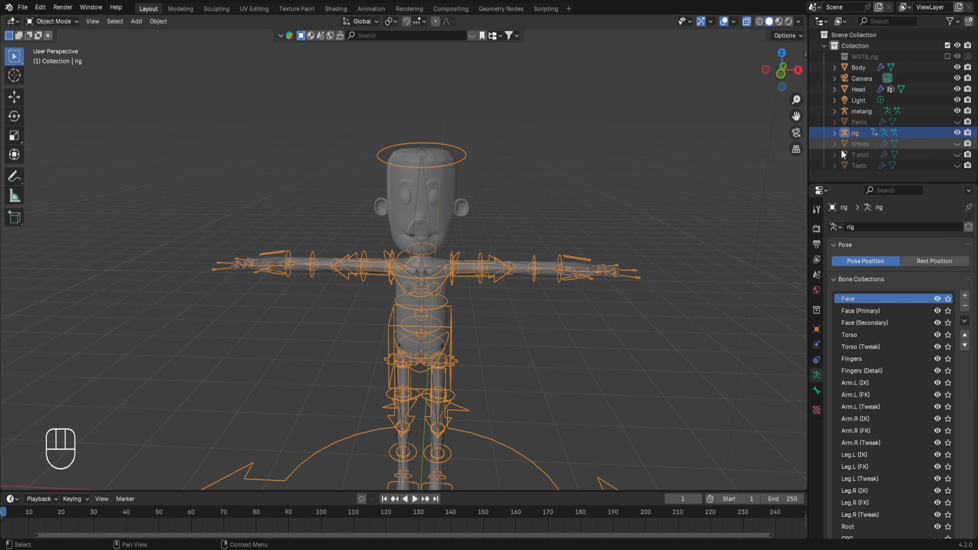
# Hide the metarig and turn off X-ray so the character displays solid
pyautogui.click(956, 111)
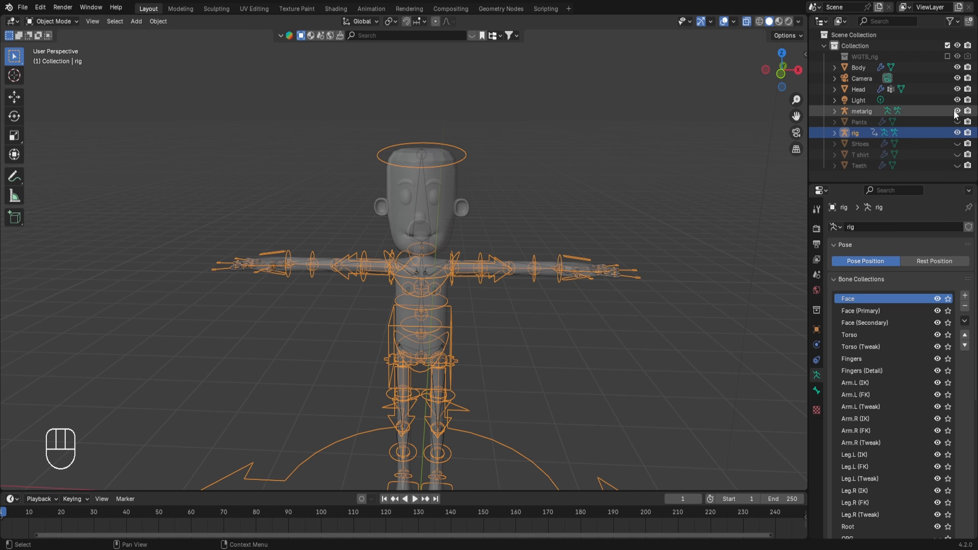
pyautogui.scroll(-2, 574, 364)
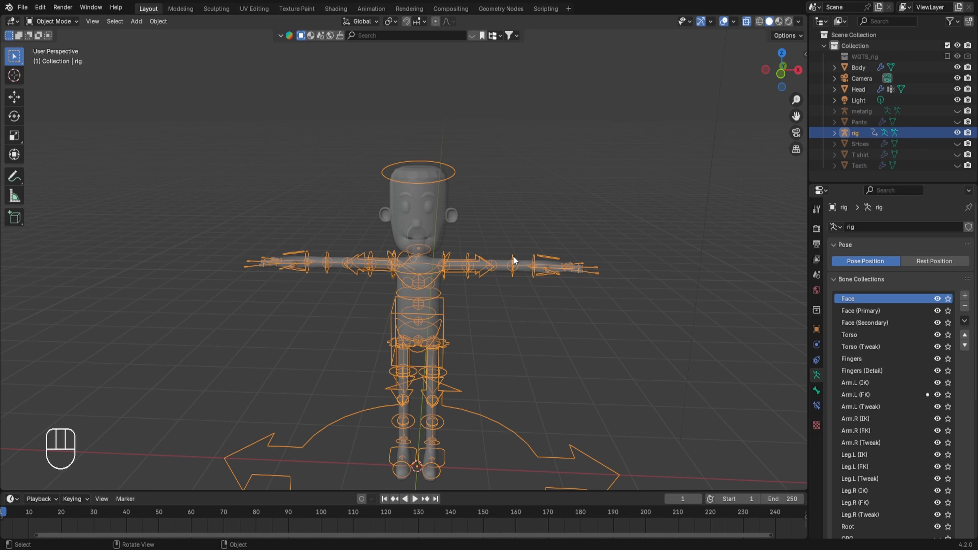
pyautogui.hotkey('alt', 'z')
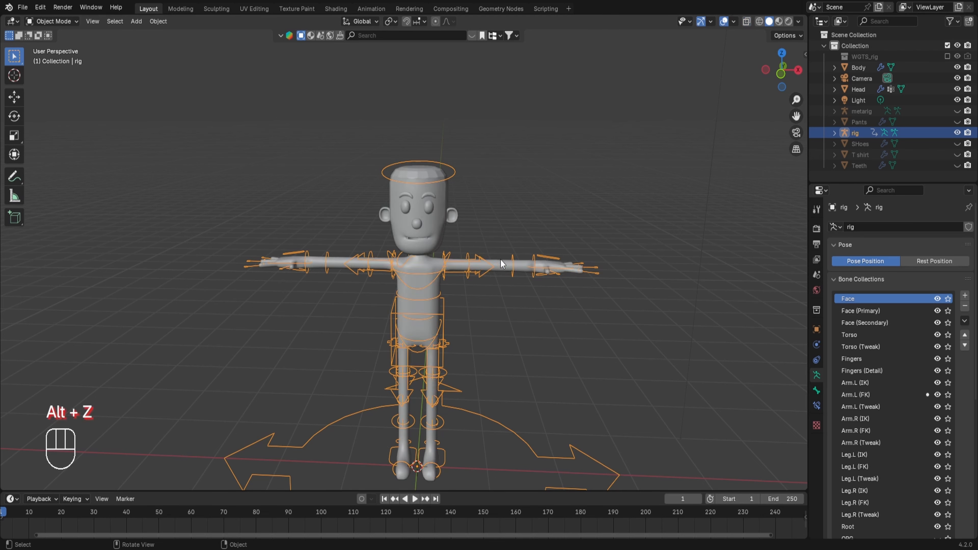
# Join the Head mesh into the Body mesh, with Body as the active object
pyautogui.click(420, 243)
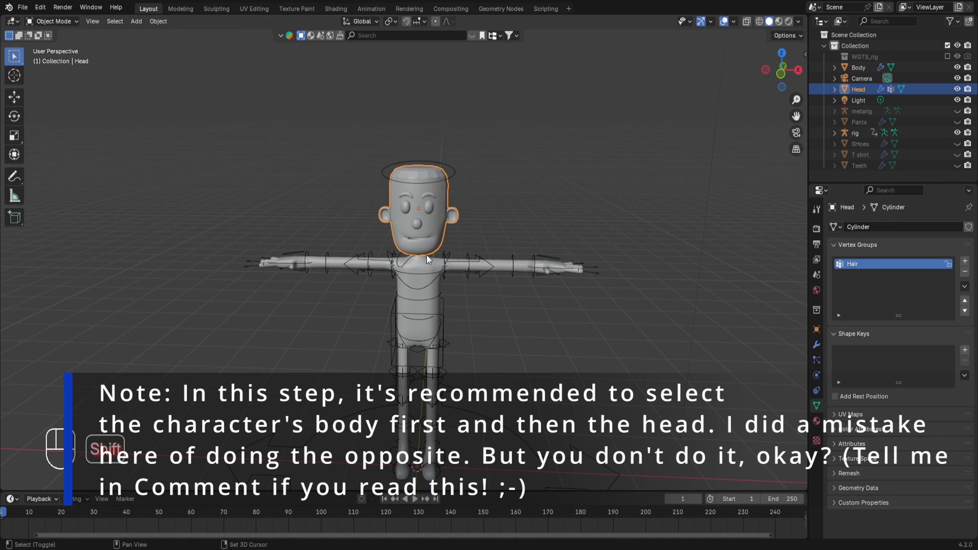
pyautogui.keyDown('shift'); pyautogui.click(421, 259); pyautogui.keyUp('shift')
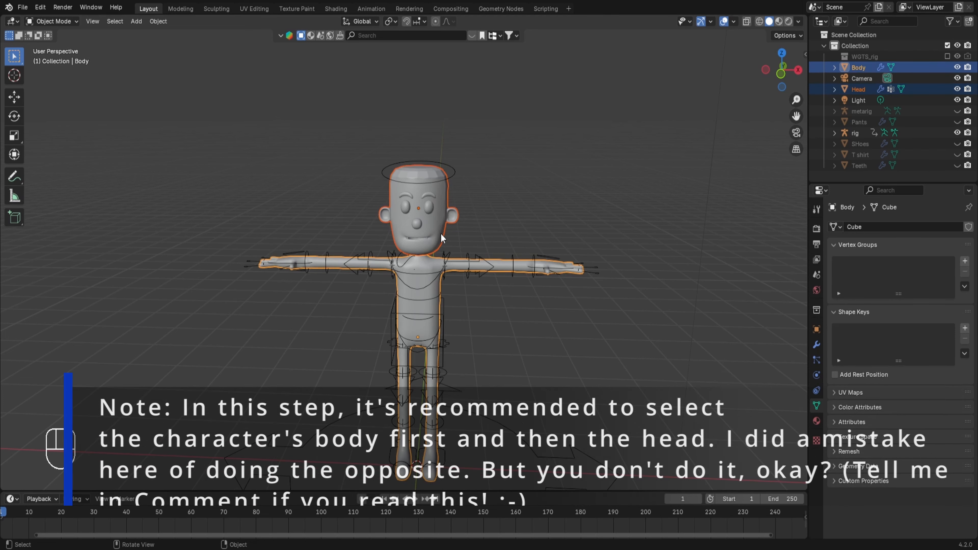
pyautogui.hotkey('ctrl', 'j')
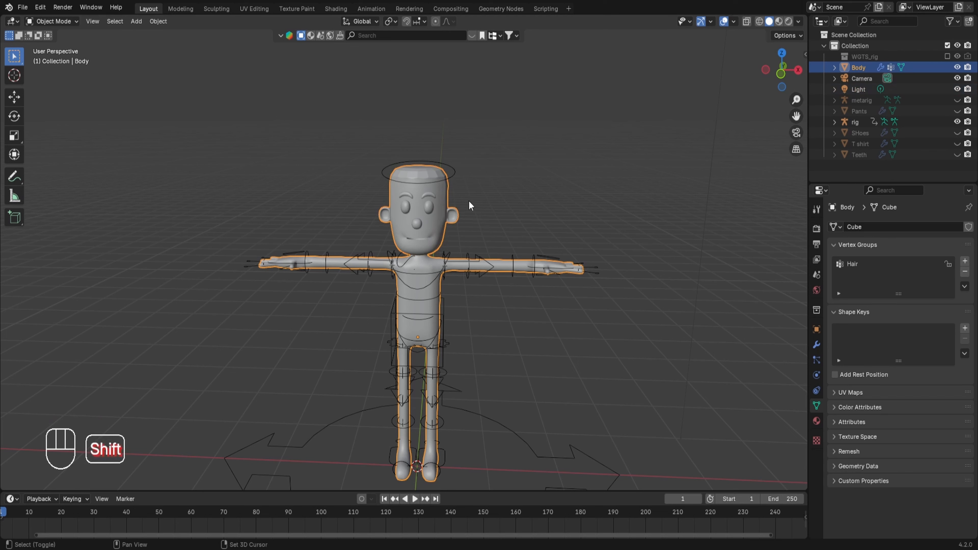
# Parent the joined Body mesh to the generated rig With Automatic Weights
pyautogui.keyDown('shift'); pyautogui.click(452, 170); pyautogui.keyUp('shift')
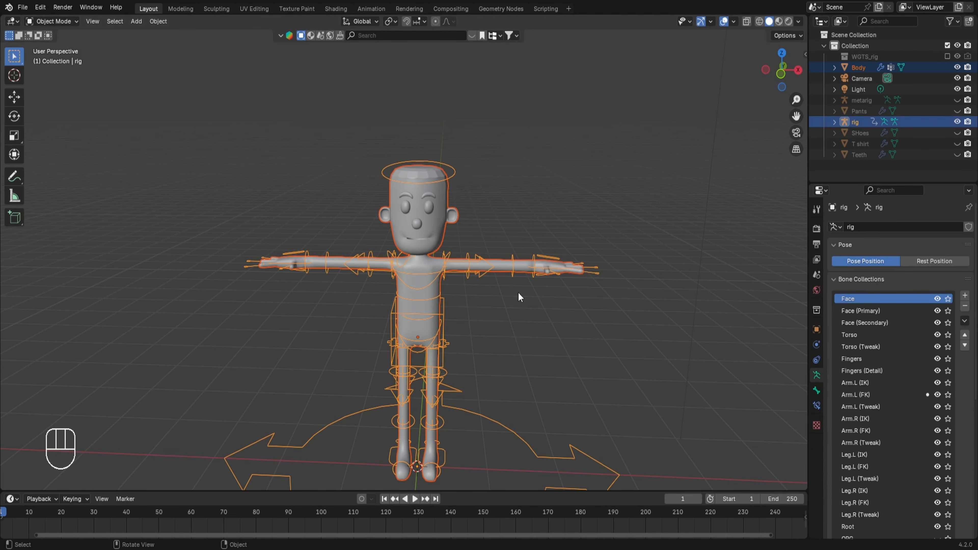
pyautogui.click(163, 22)
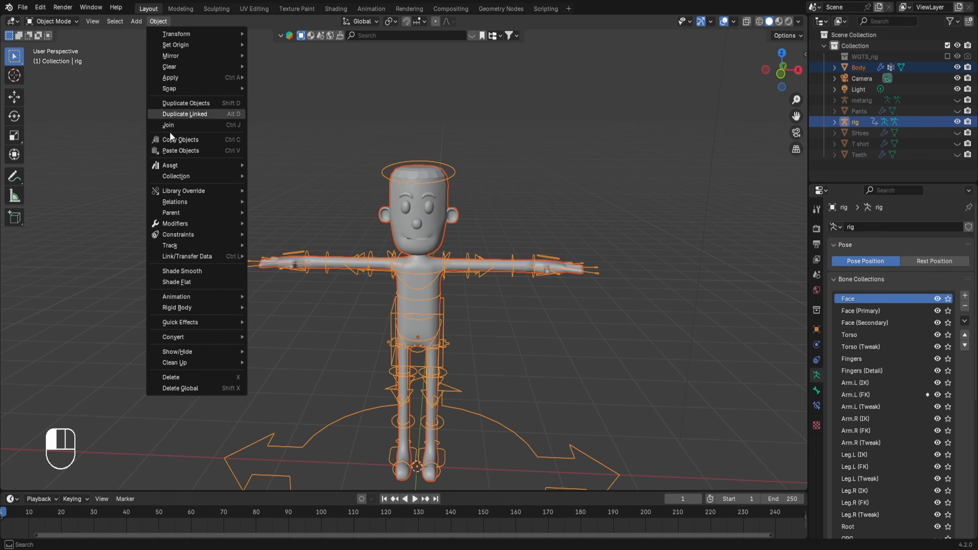
pyautogui.moveTo(176, 213)
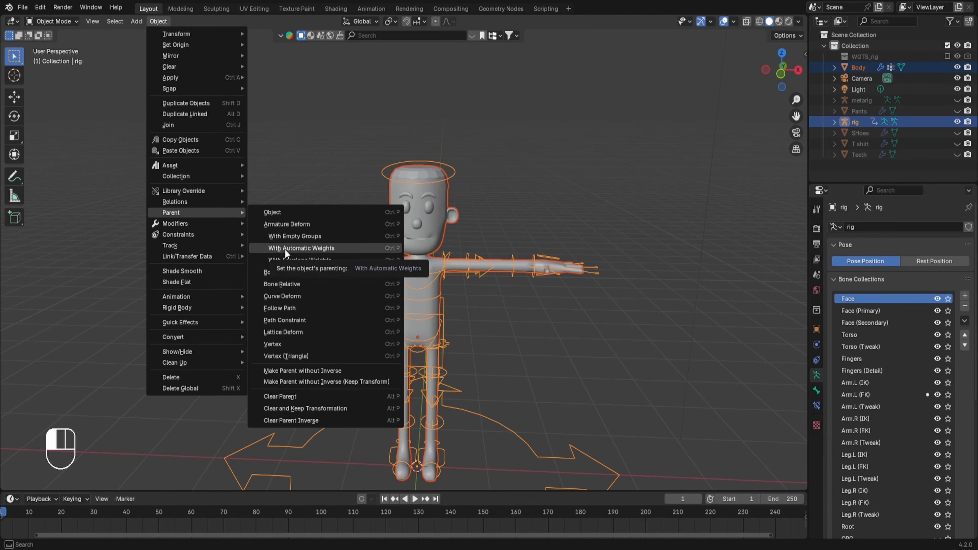
pyautogui.click(317, 248)
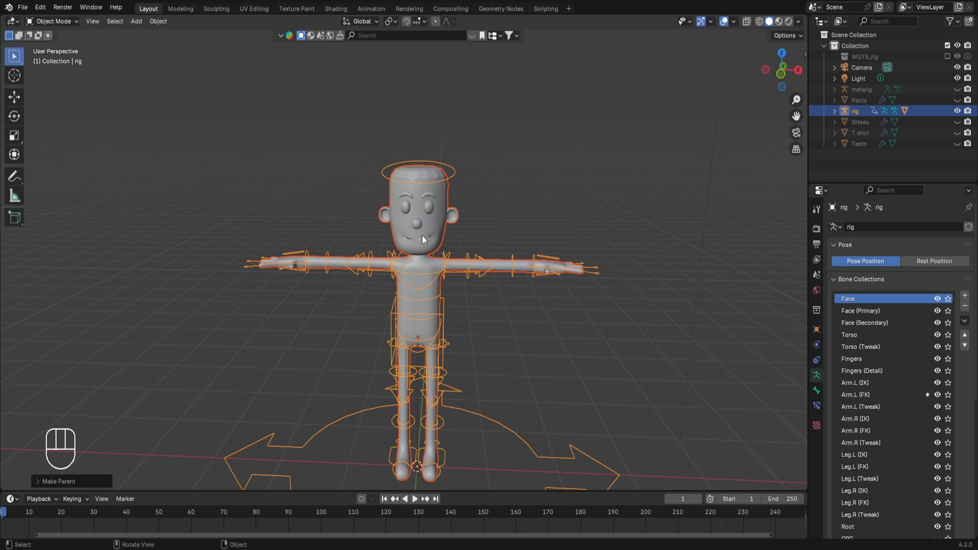
# Put the rig in Pose Mode and test how the mesh follows a sideways move of the torso control
pyautogui.click(451, 167)
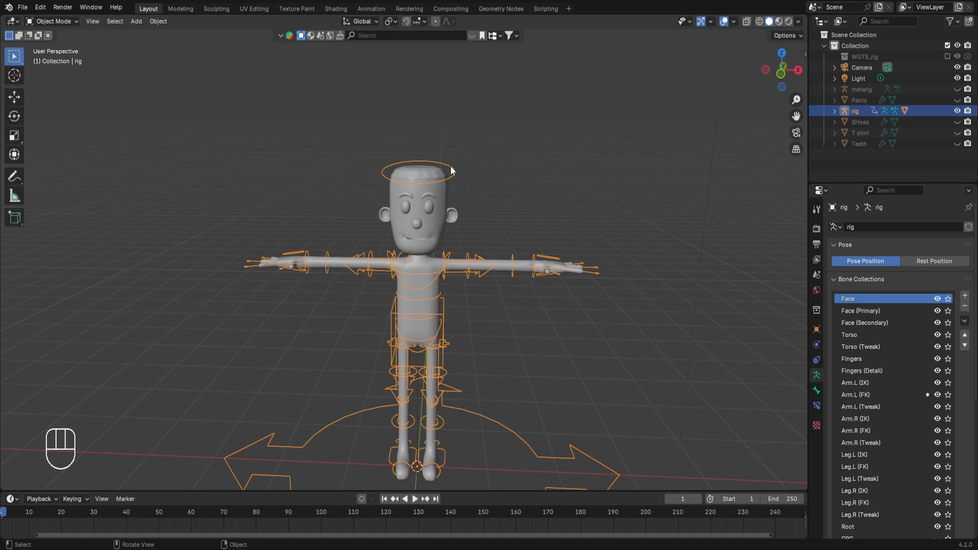
pyautogui.hotkey('ctrl', 'Tab')
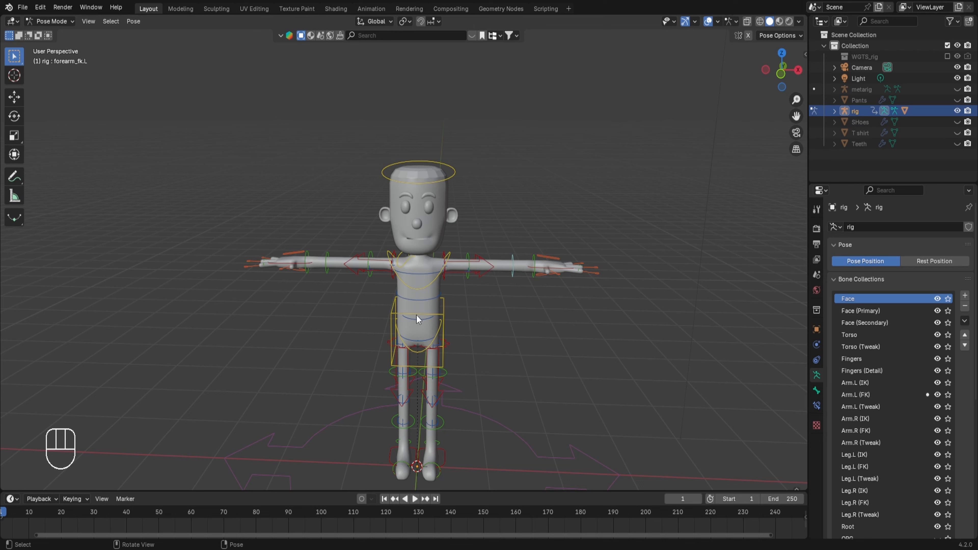
pyautogui.click(443, 320)
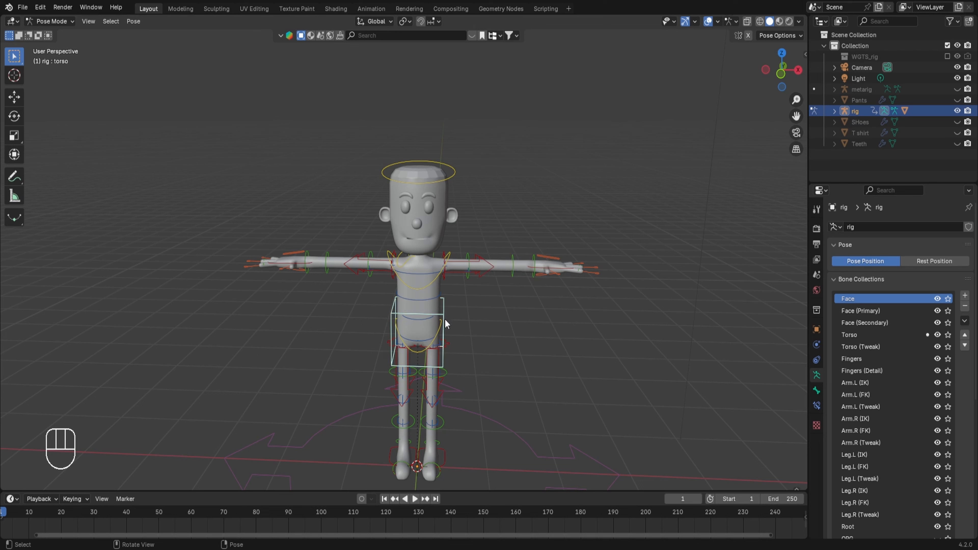
pyautogui.press('g')
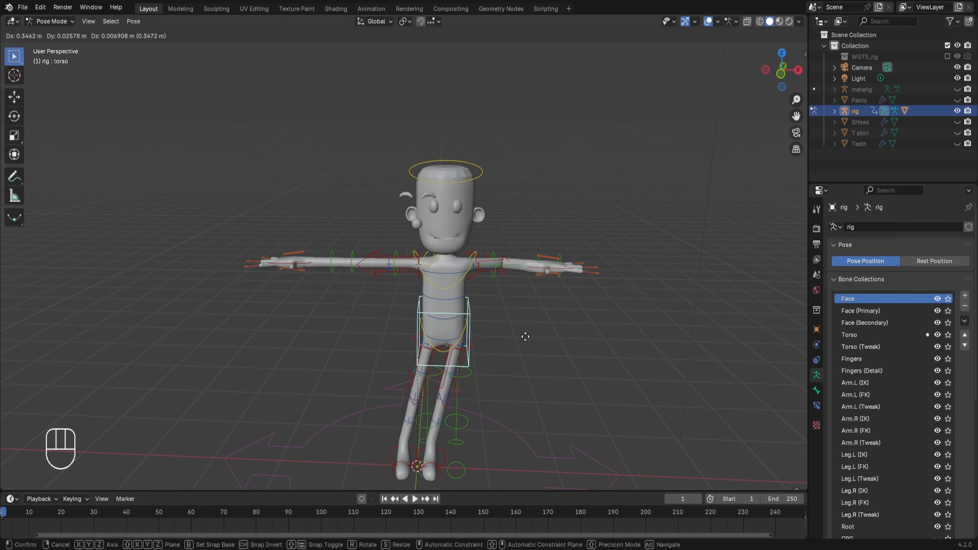
pyautogui.rightClick(487, 353)
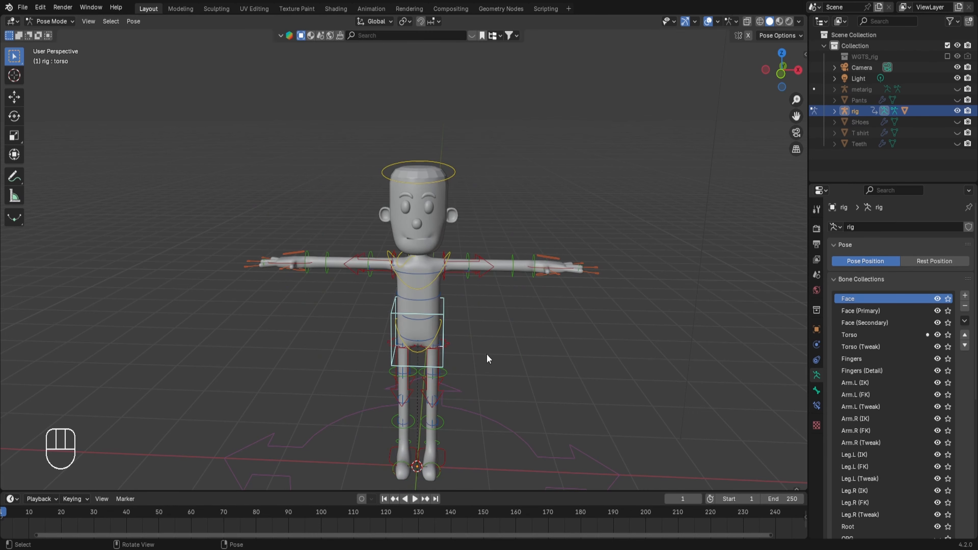
# Rotate the palm.L control slightly and pull it down about 0.8 m, away from the hand
pyautogui.click(549, 261)
pyautogui.press('g')
pyautogui.press('r')
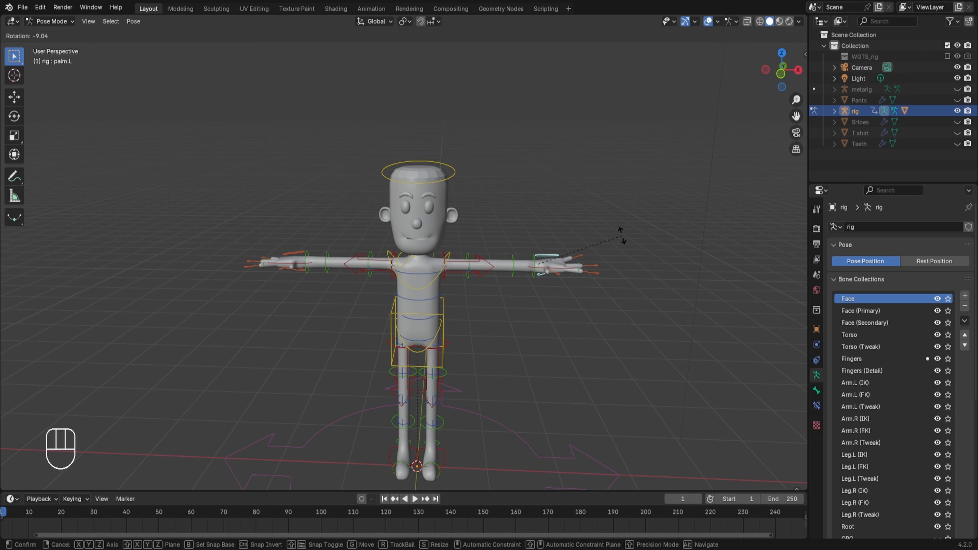
pyautogui.click(607, 271)
pyautogui.press('g')
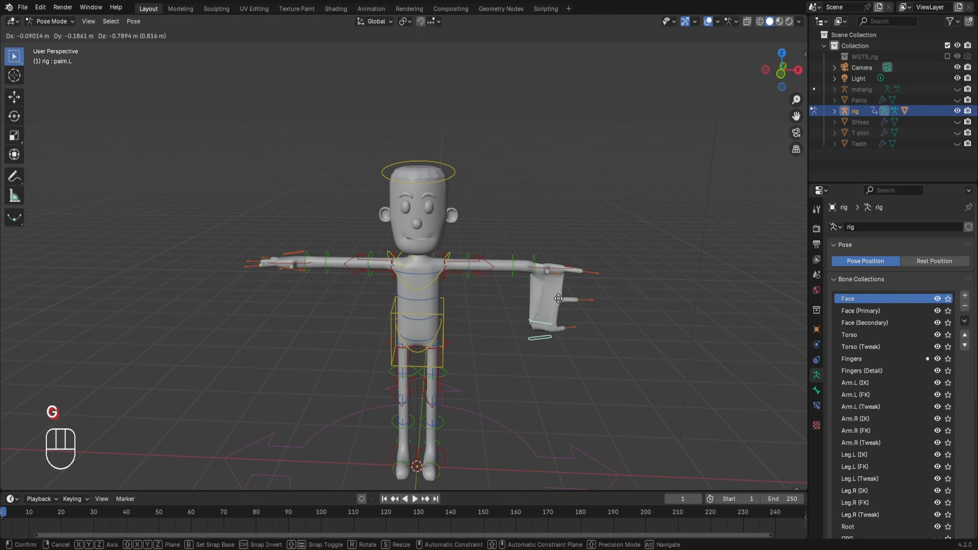
pyautogui.click(558, 298)
# Move the torso control about 0.5 m sideways and reset it with Clear Transform All
pyautogui.click(444, 312)
pyautogui.press('g')
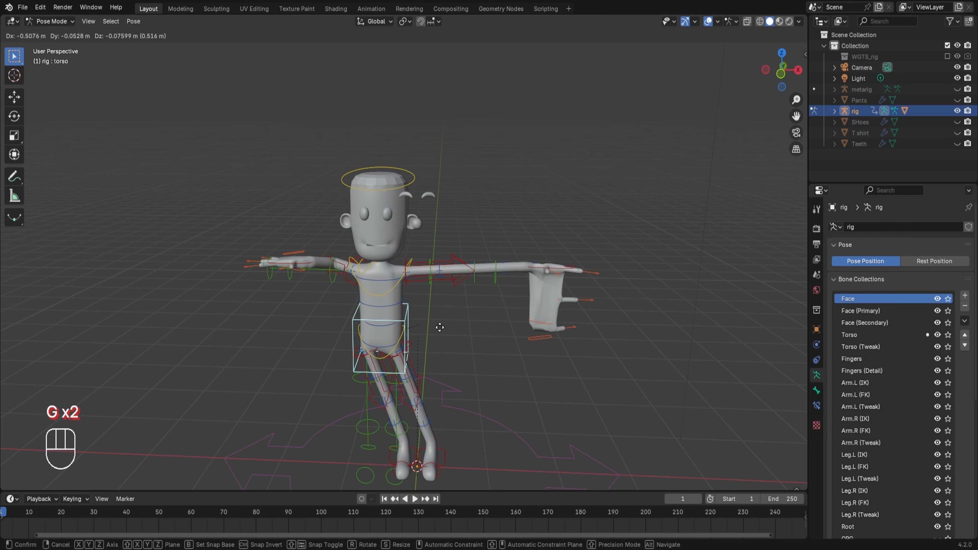
pyautogui.click(439, 326)
pyautogui.click(133, 21)
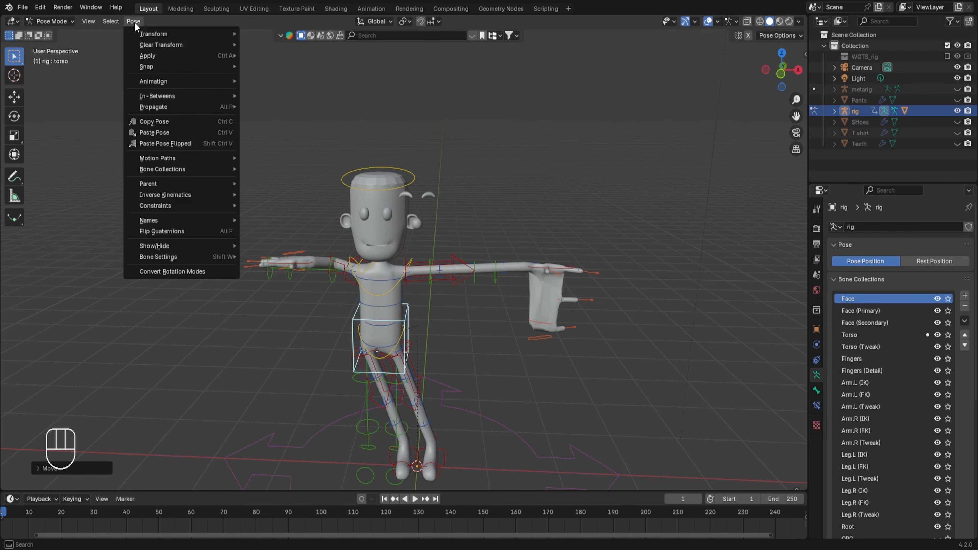
pyautogui.moveTo(145, 43)
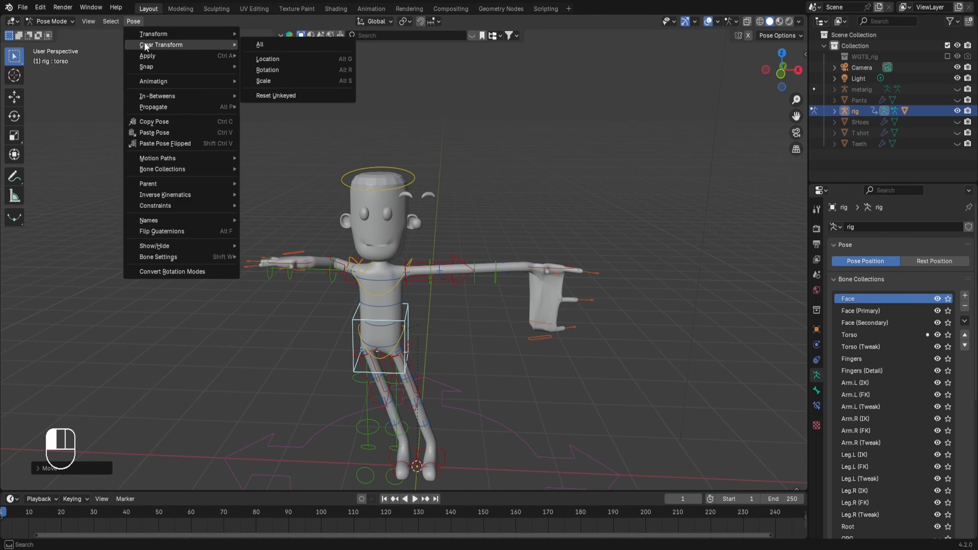
pyautogui.click(273, 41)
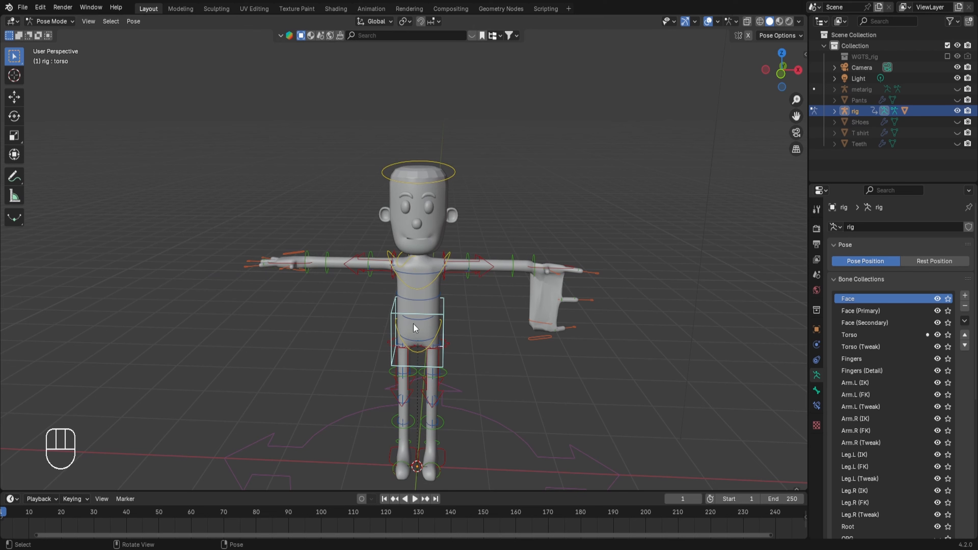
# Displace the torso control again, toward the character's right side and slightly down
pyautogui.press('g')
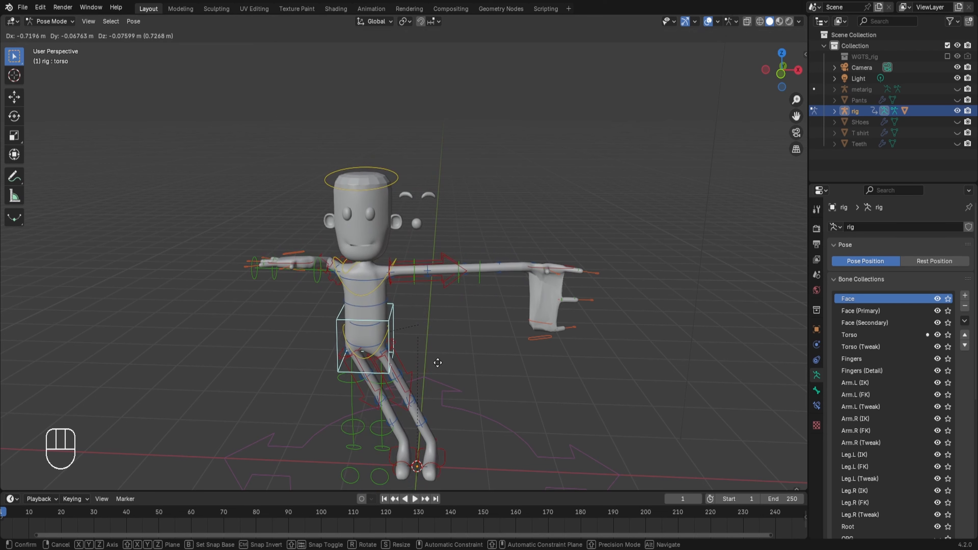
pyautogui.rightClick(434, 367)
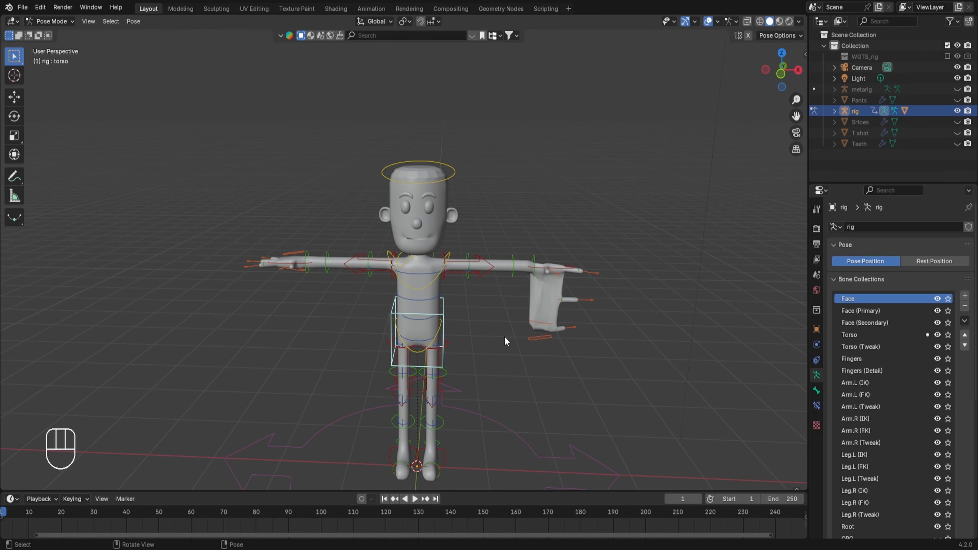
pyautogui.press('g')
pyautogui.click(466, 355)
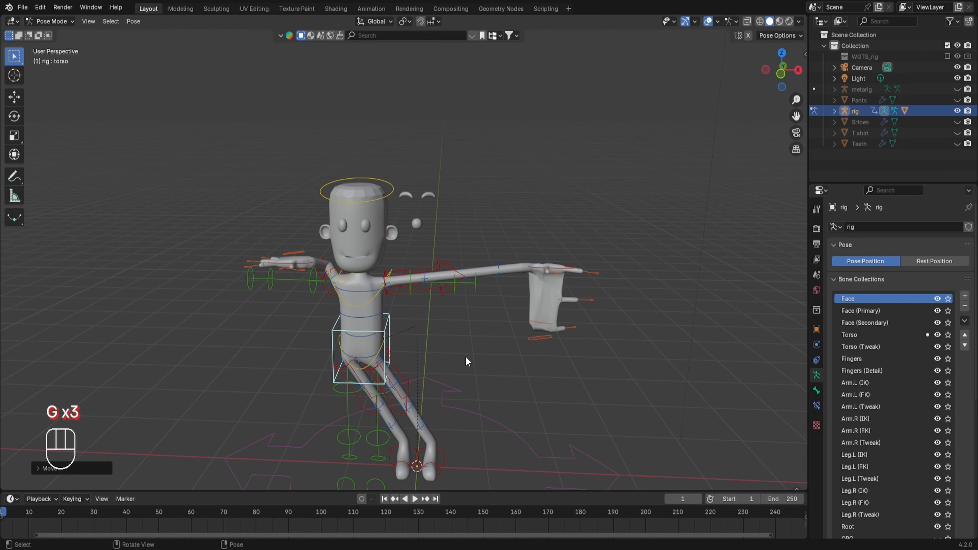
# Clear all transforms on every bone of the rig, deselect the bones and return to Object Mode
pyautogui.press('a')
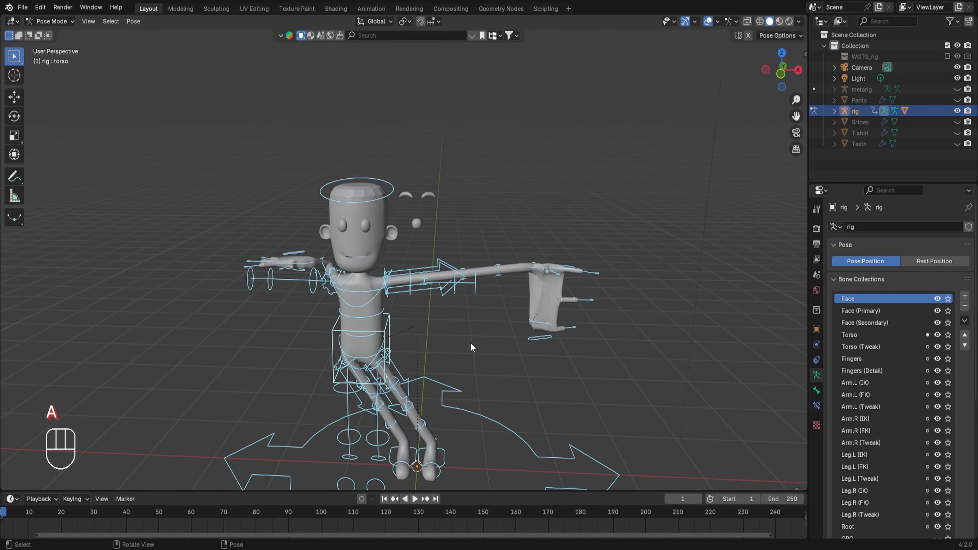
pyautogui.click(140, 22)
pyautogui.moveTo(154, 46)
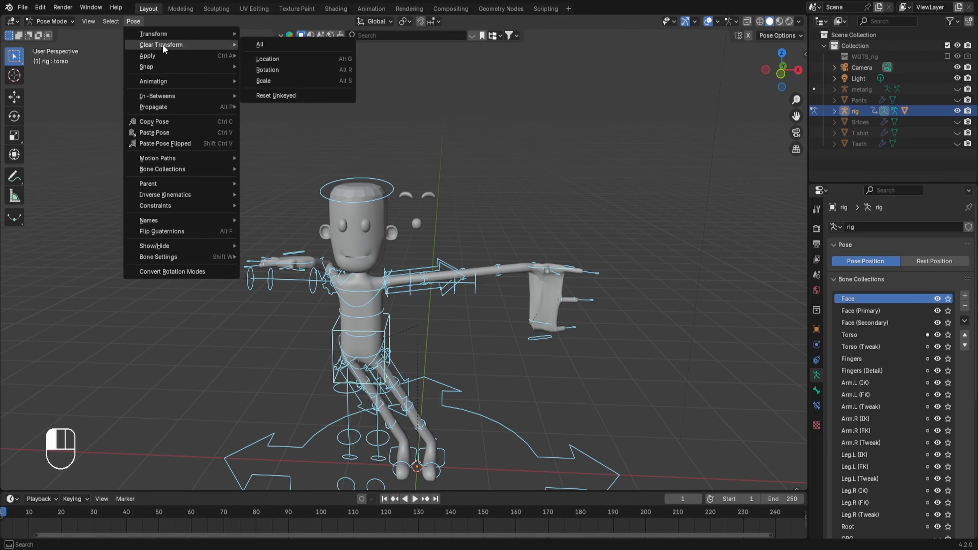
pyautogui.click(257, 45)
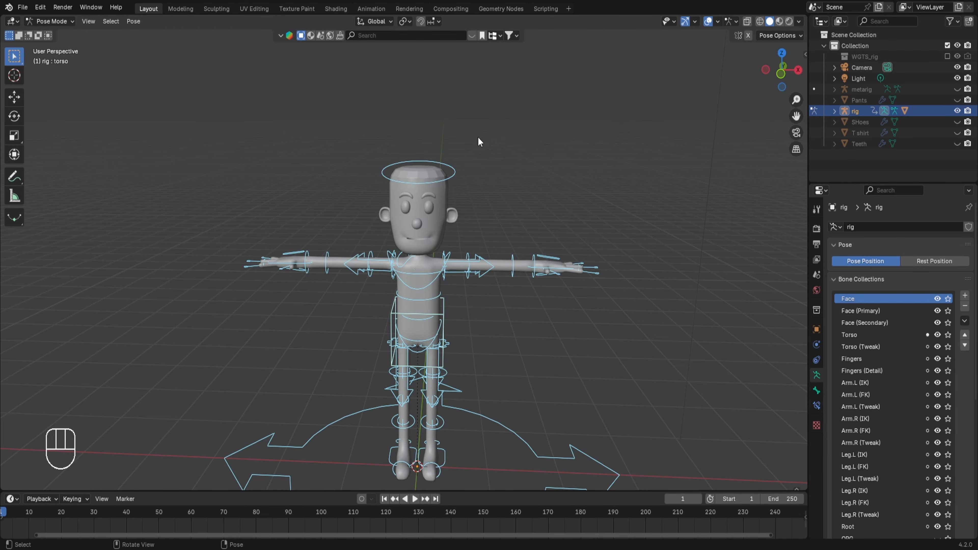
pyautogui.click(491, 143)
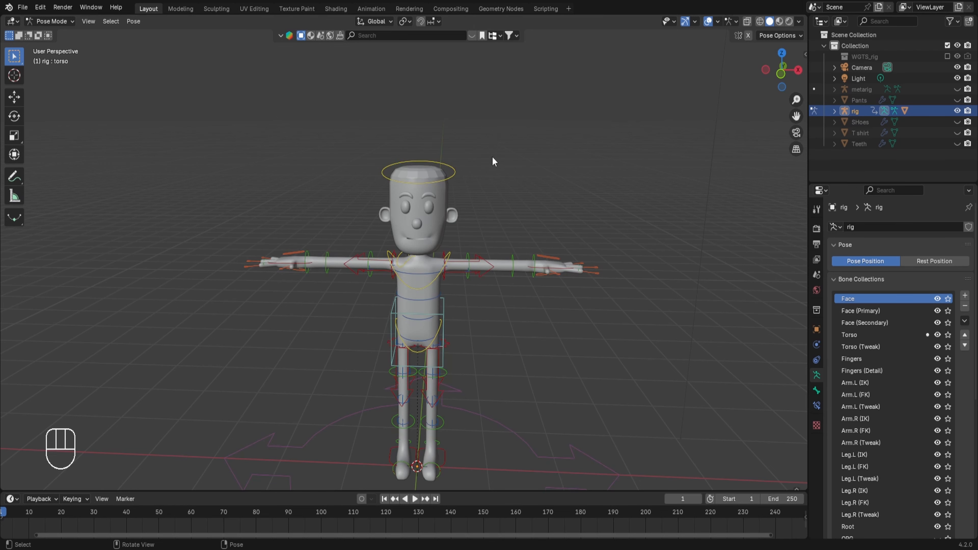
pyautogui.hotkey('ctrl', 'Tab')
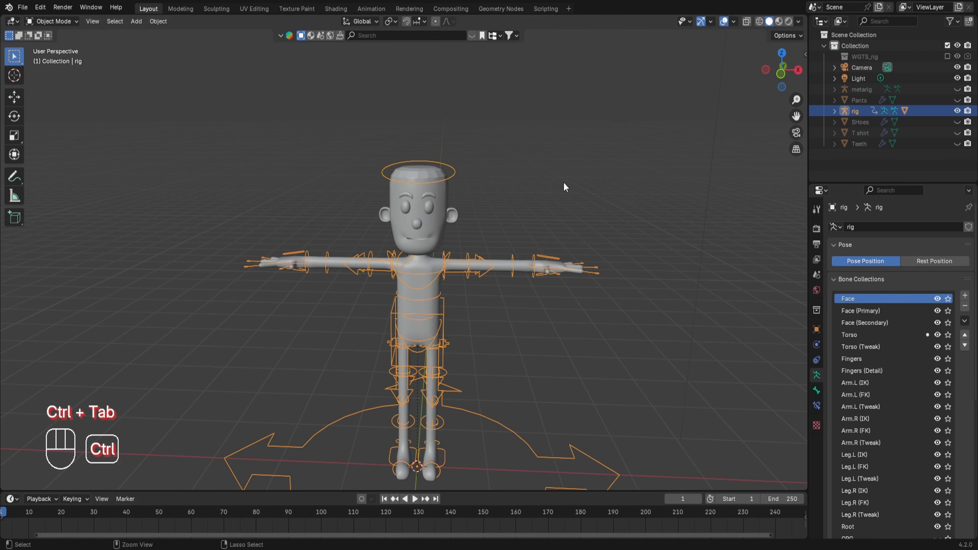
# Reorder the Body mesh's modifiers so Armature sits above Subdivision
pyautogui.click(440, 208)
pyautogui.click(816, 344)
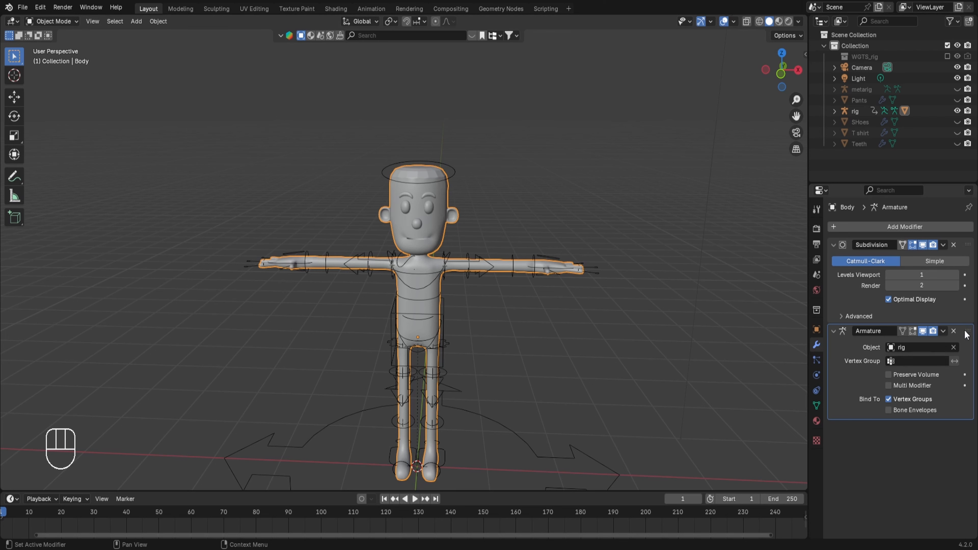
pyautogui.moveTo(967, 333); pyautogui.dragTo(967, 226)
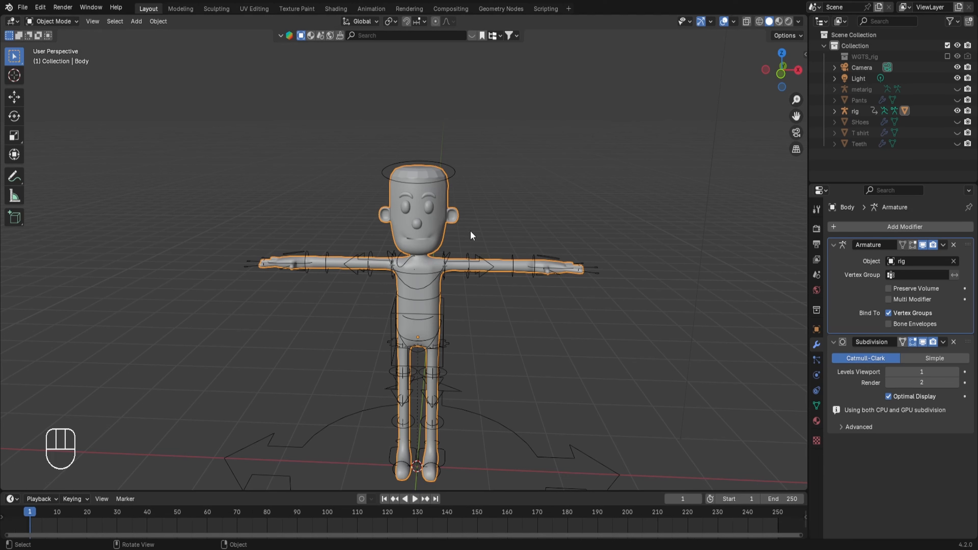
# Select the control rig, enter Pose Mode to view its bone controls, and return to Object Mode
pyautogui.click(388, 263)
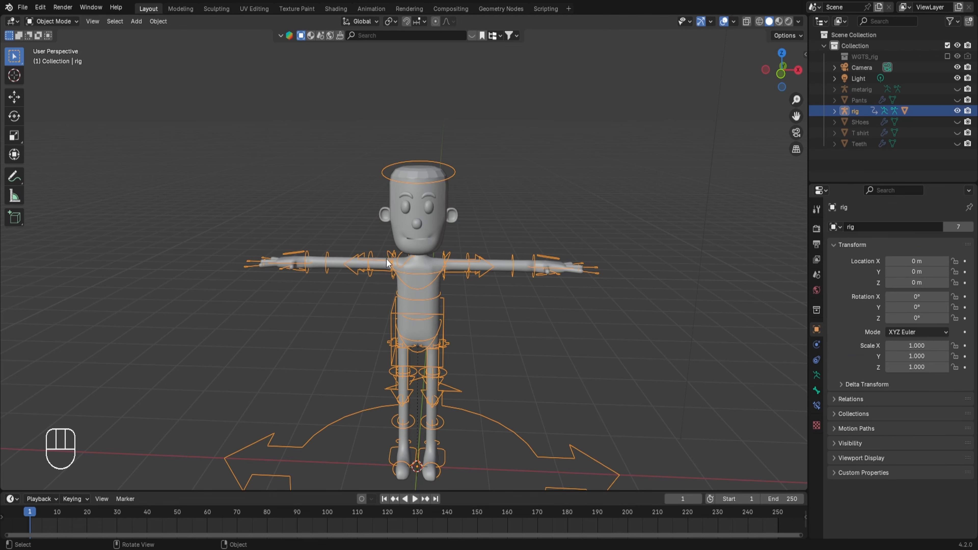
pyautogui.hotkey('ctrl', 'Tab')
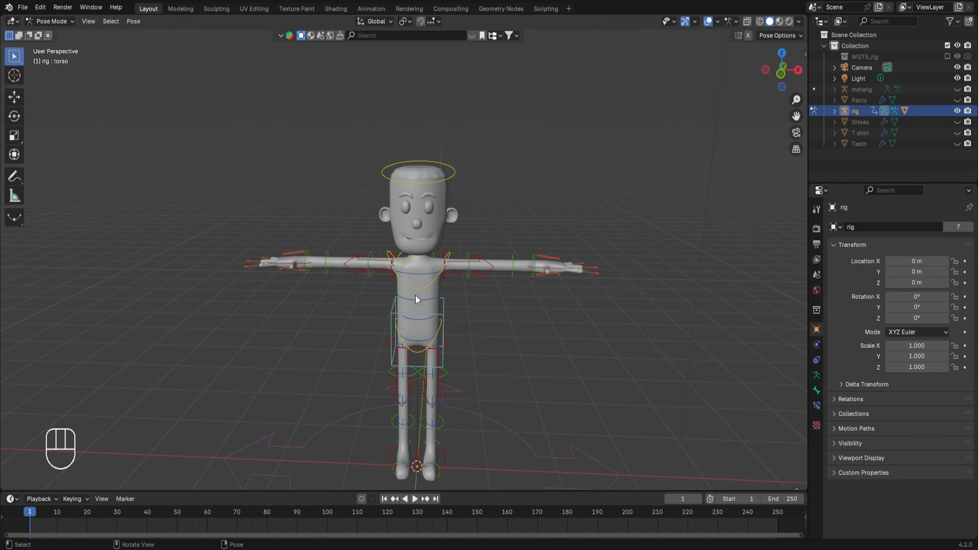
pyautogui.hotkey('ctrl', 'Tab')
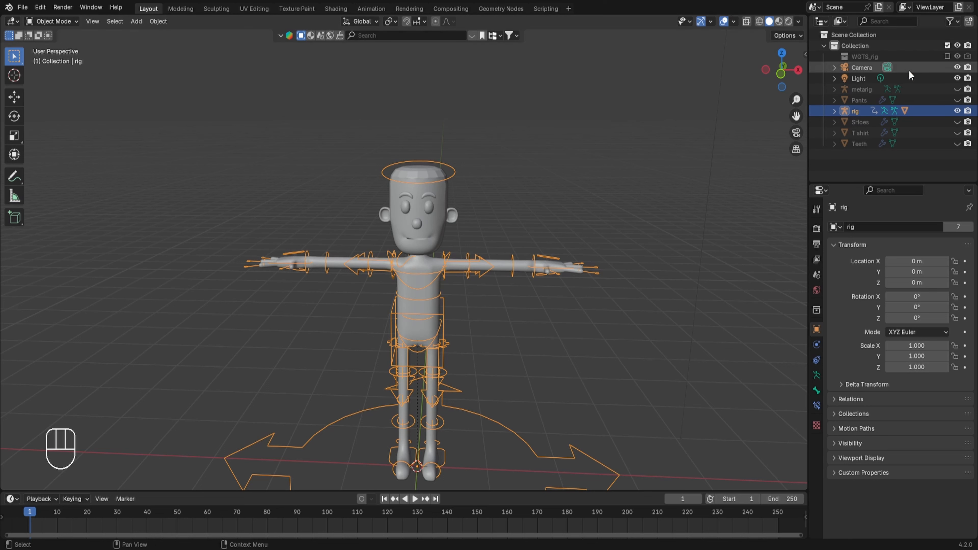
# Temporarily show the metarig, examine its bones inside the body with X-ray, and restore solid display with the metarig hidden
pyautogui.click(957, 89)
pyautogui.hotkey('alt', 'z')
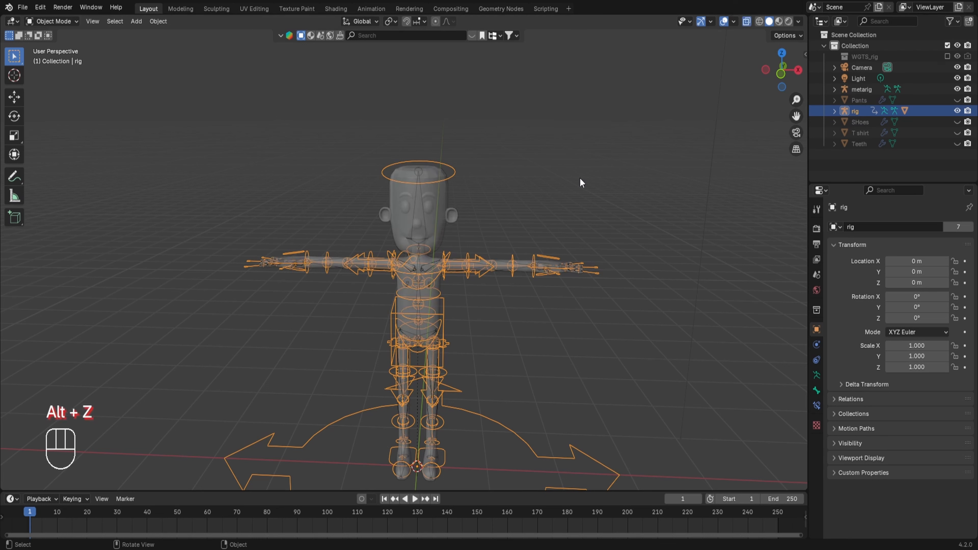
pyautogui.hotkey('alt', 'z')
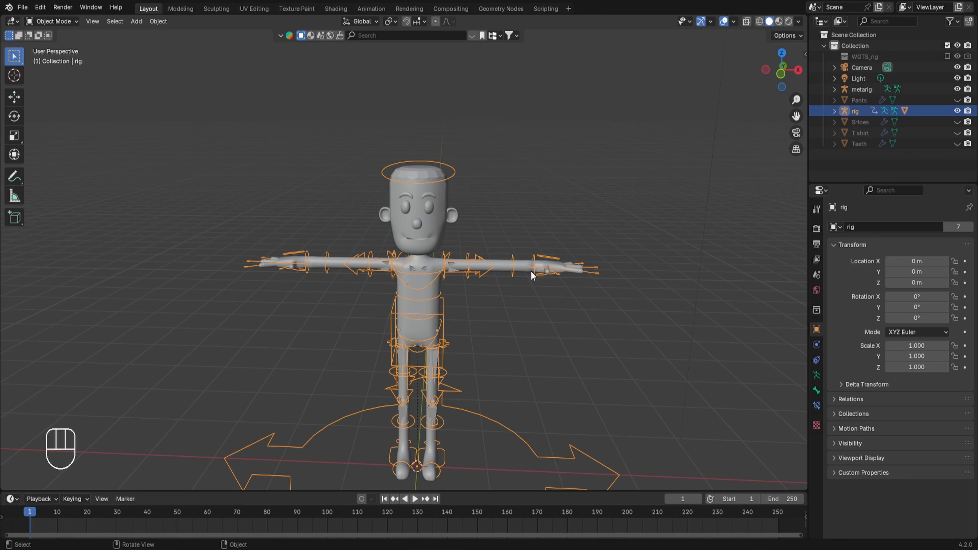
pyautogui.click(957, 89)
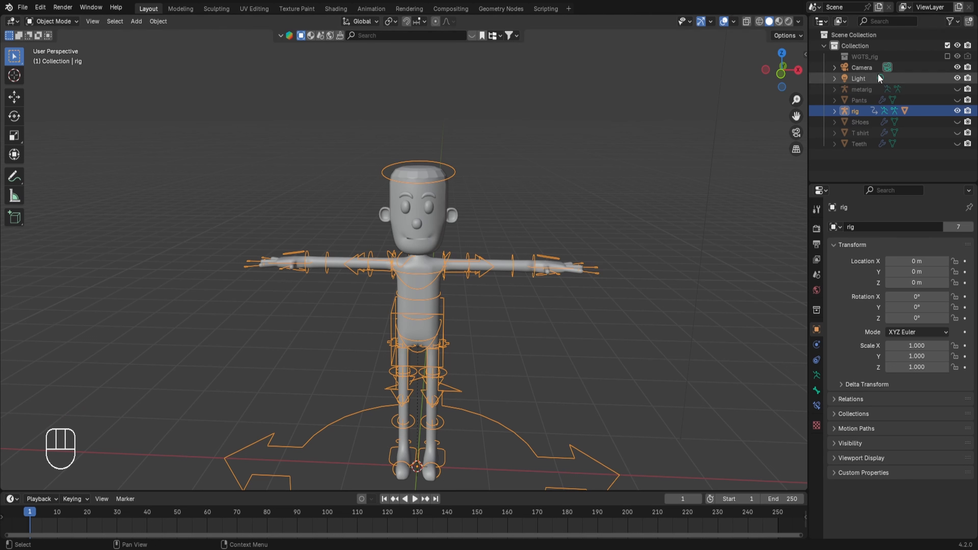